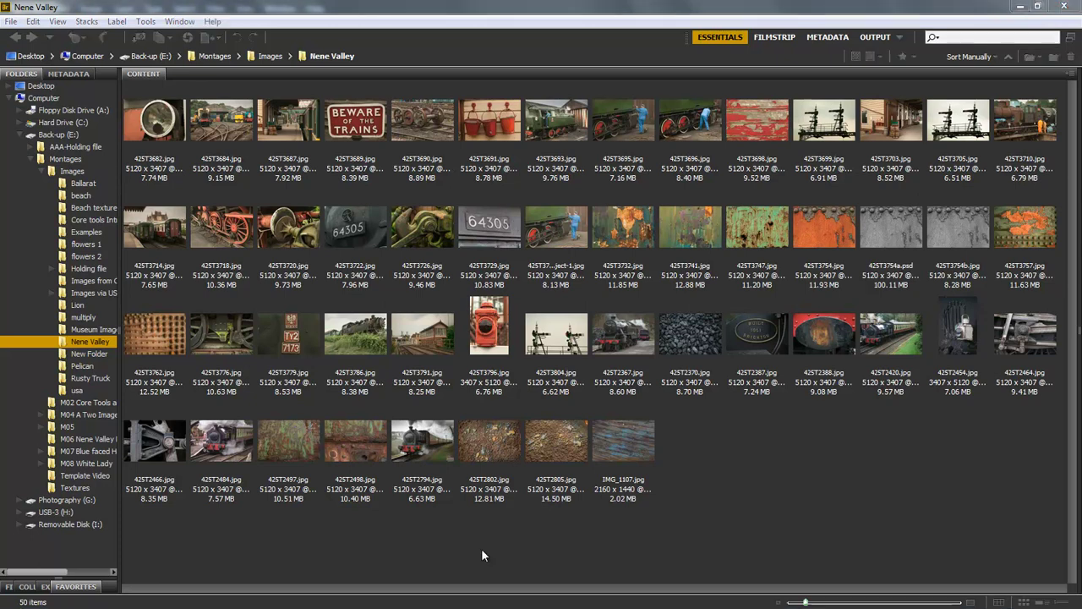
# Compare the rusty paint texture photos in the Nene Valley folder, including 425T2497, 425T2498 and 425T3747, at a larger thumbnail size
pyautogui.click(278, 441)
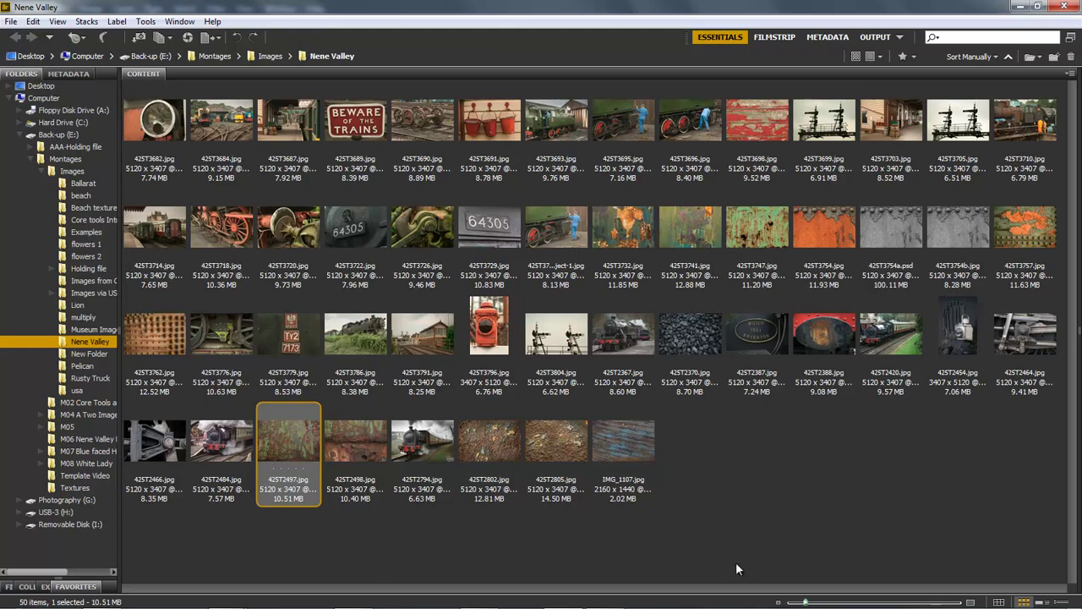
pyautogui.click(866, 602)
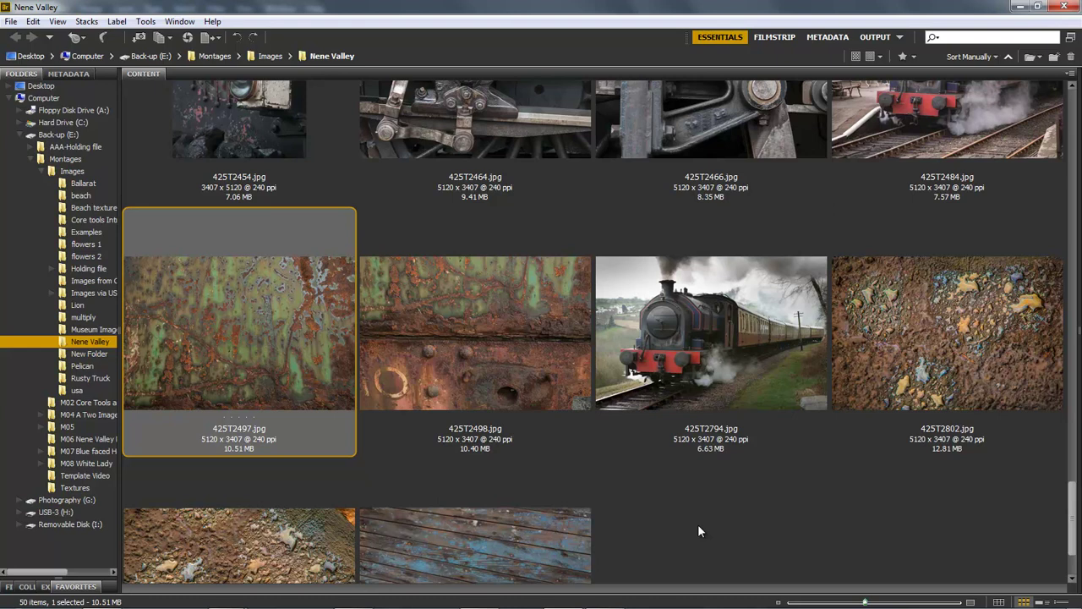
pyautogui.click(476, 346)
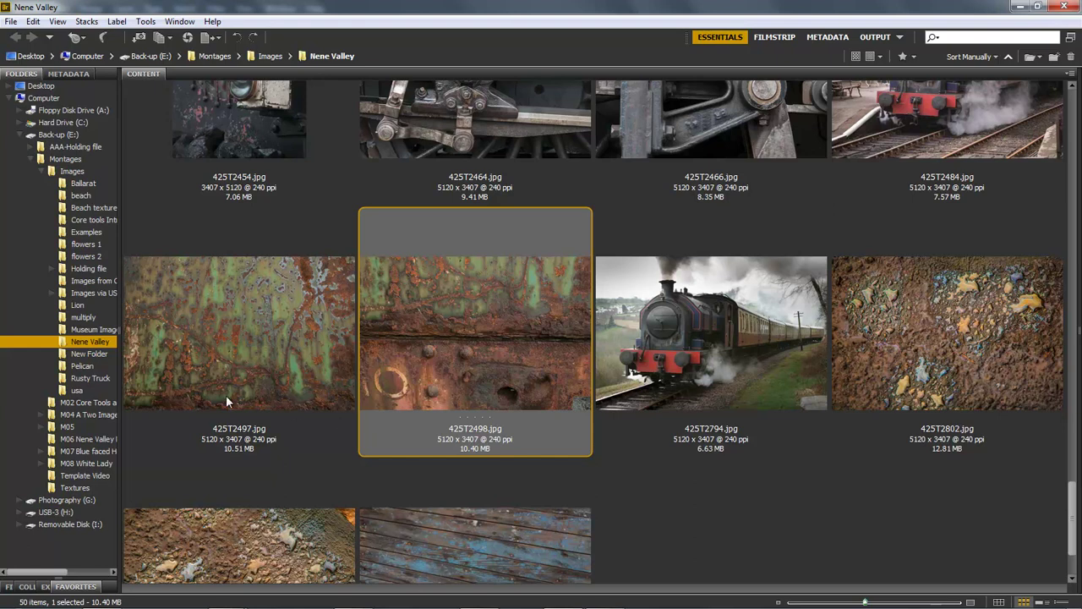
pyautogui.click(240, 362)
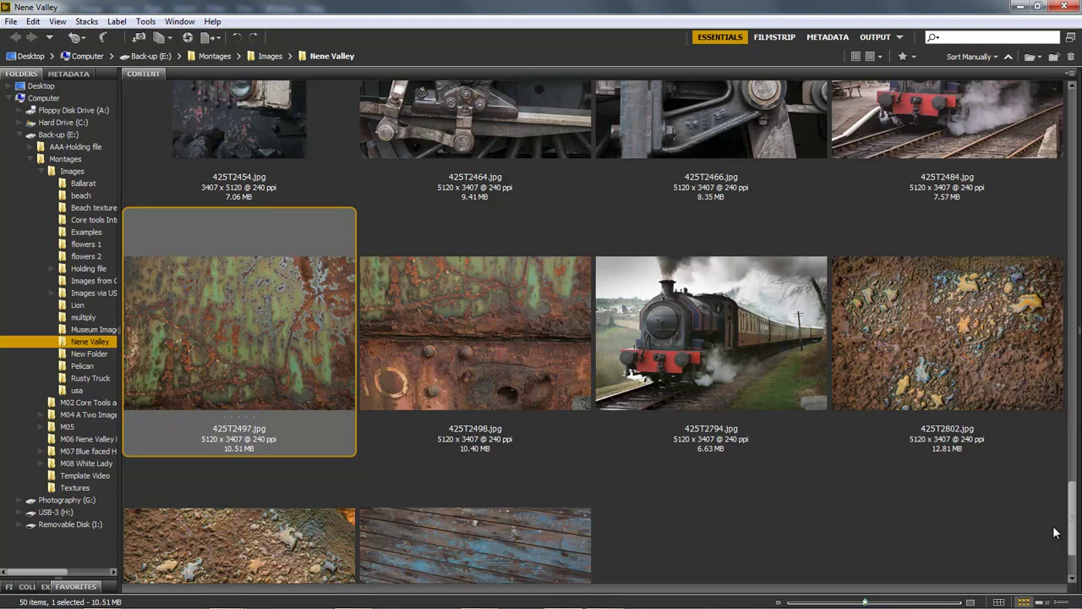
pyautogui.moveTo(1077, 533); pyautogui.dragTo(1078, 330)
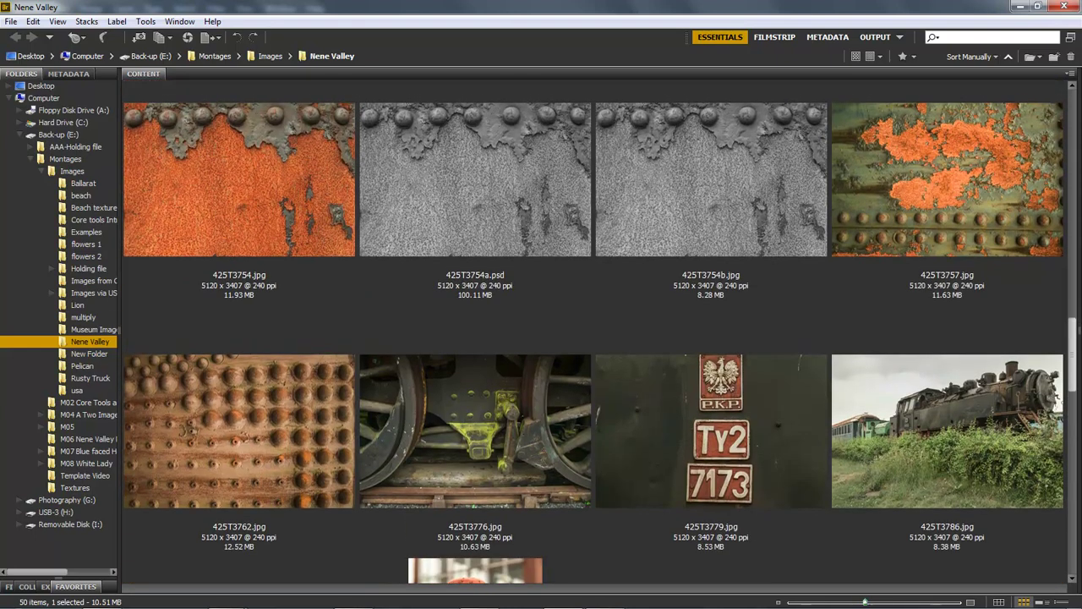
pyautogui.scroll(4, 1079, 332)
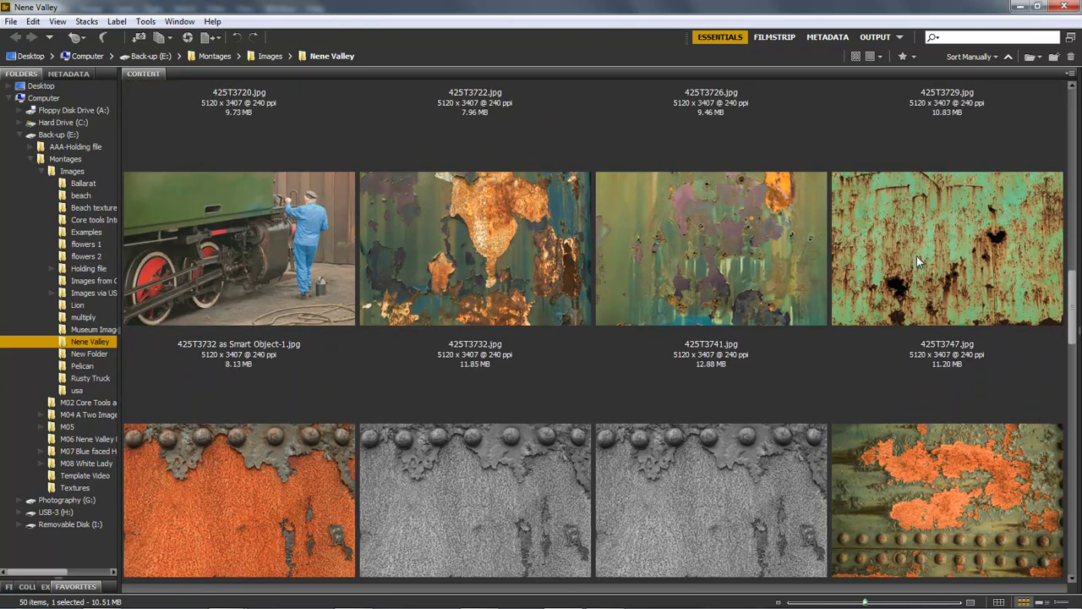
pyautogui.click(915, 251)
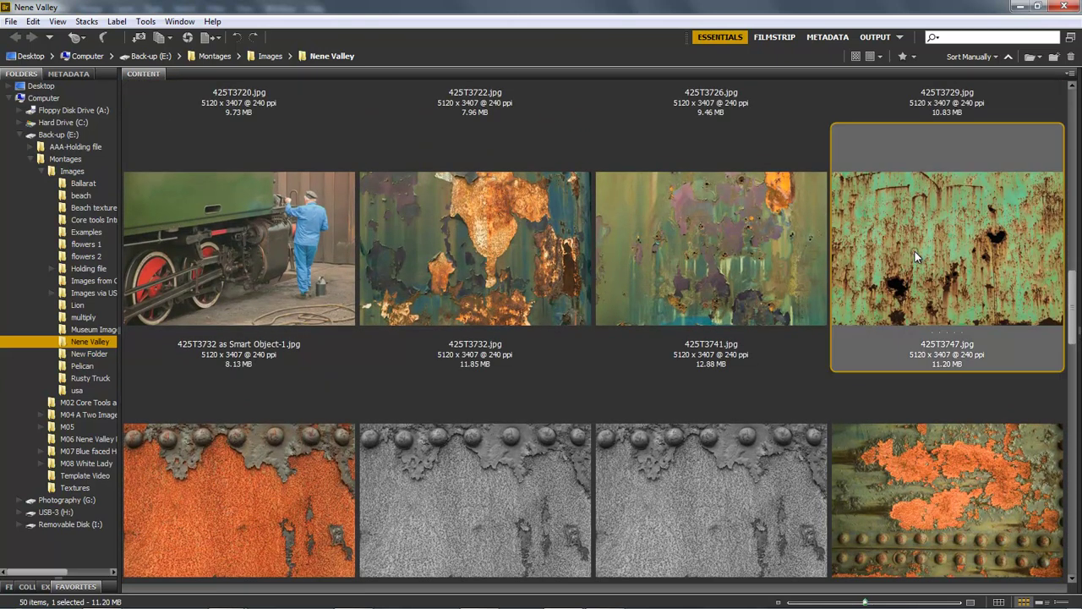
pyautogui.click(717, 259)
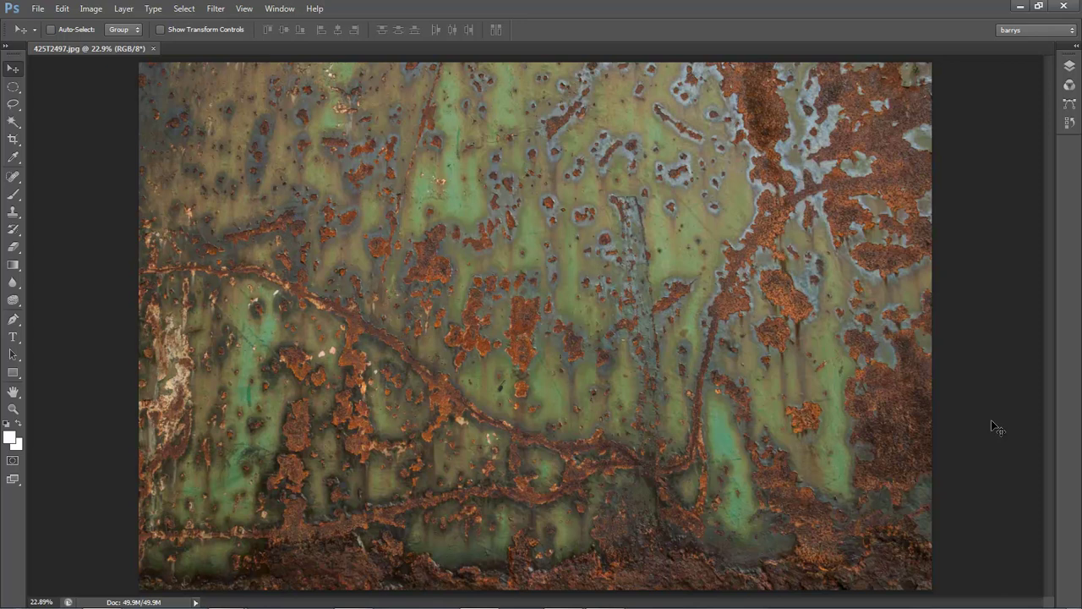
# Apply a Levels adjustment to the rusty texture image with an input black point of 13 and a white point of 176
pyautogui.click(90, 12)
pyautogui.moveTo(100, 47)
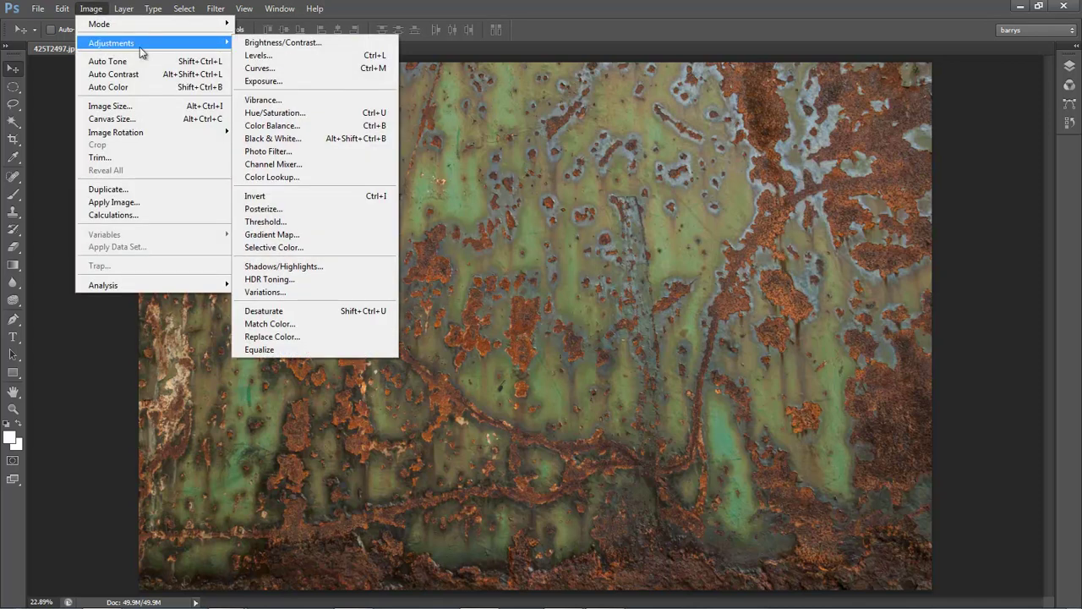
pyautogui.click(261, 56)
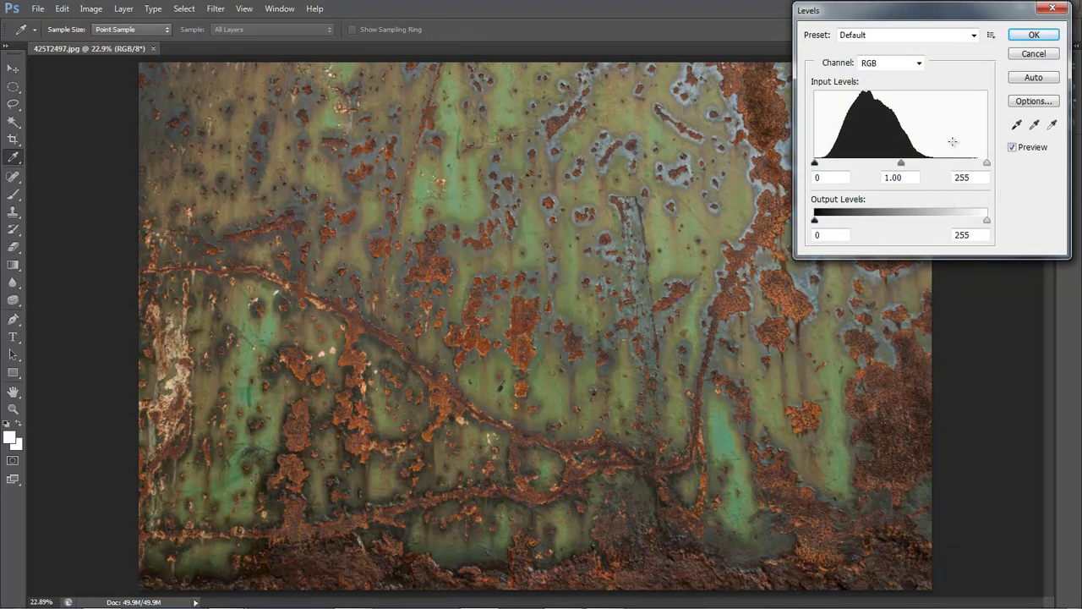
pyautogui.moveTo(986, 163); pyautogui.dragTo(933, 170)
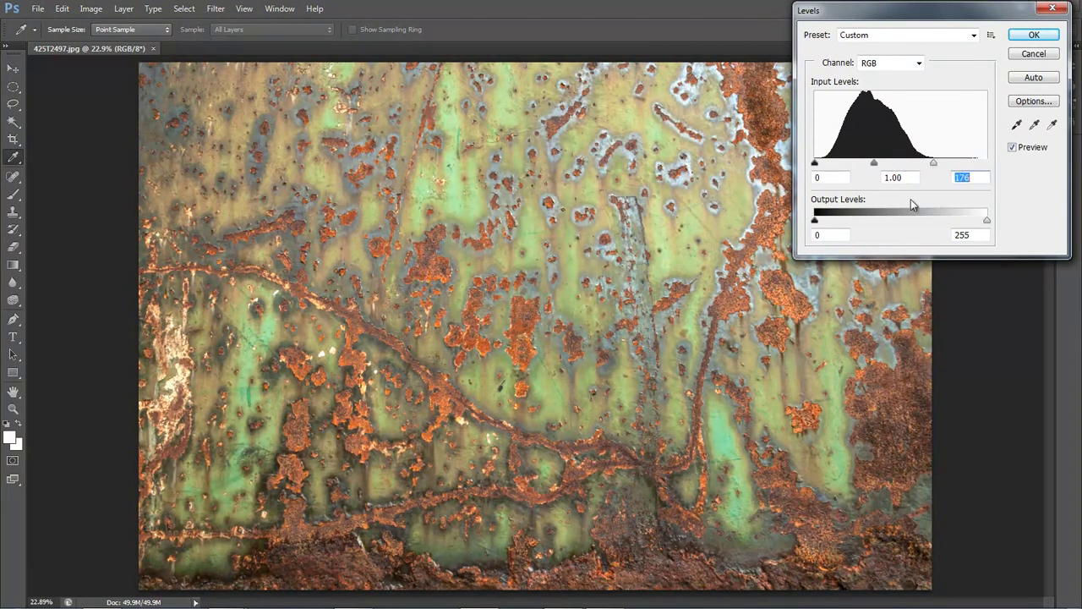
pyautogui.moveTo(815, 164); pyautogui.dragTo(824, 167)
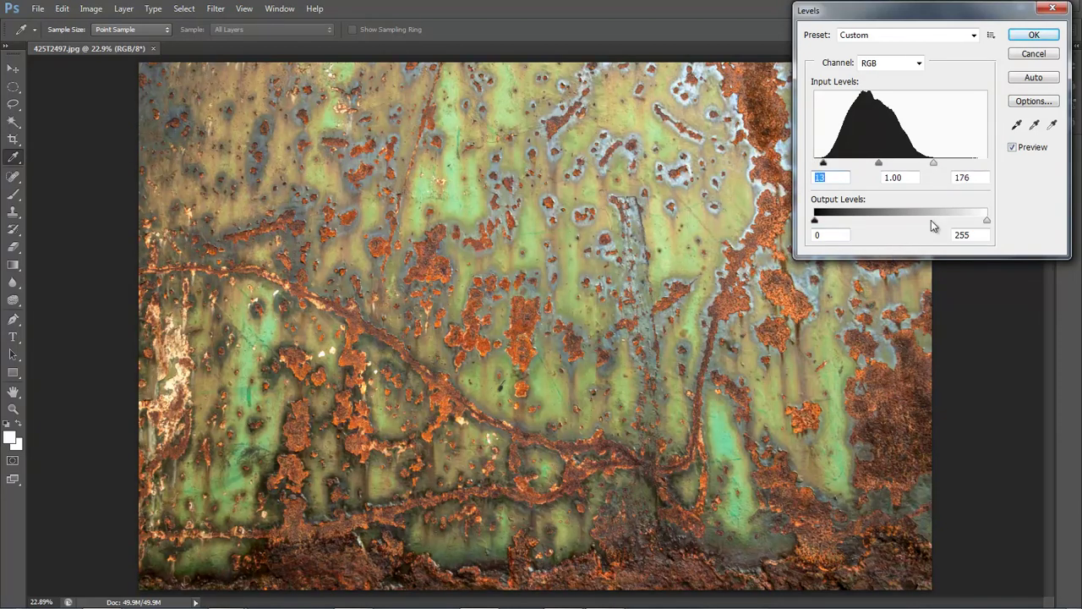
pyautogui.click(1033, 34)
pyautogui.press('v')
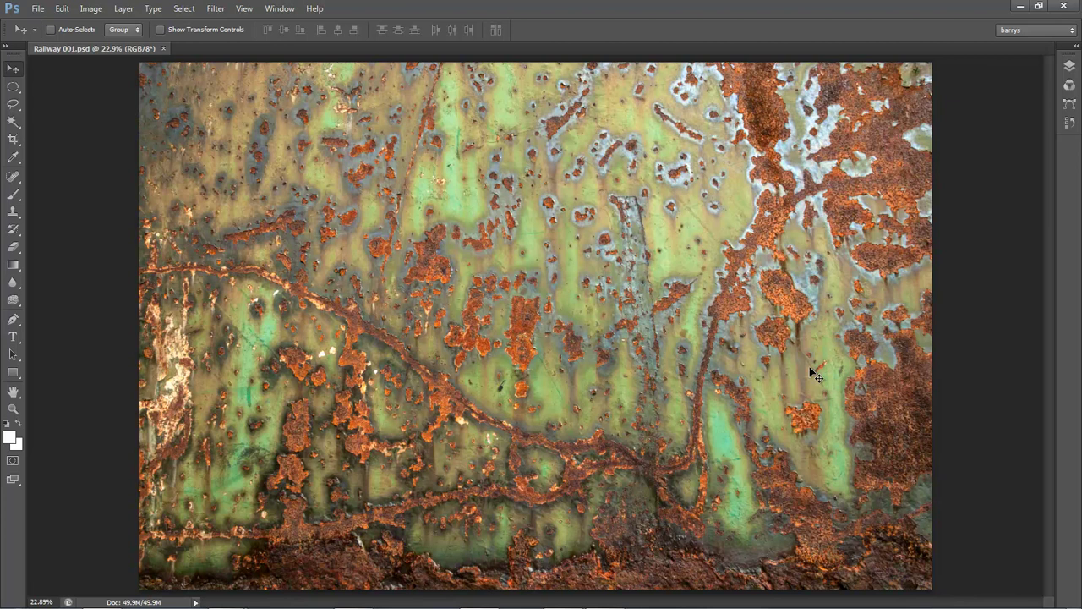
# Switch to Bridge and group the locomotive photos 425T2420, 425T2484 and 425T2367 directly after 425T2794
pyautogui.hotkey('alt', 'Tab')
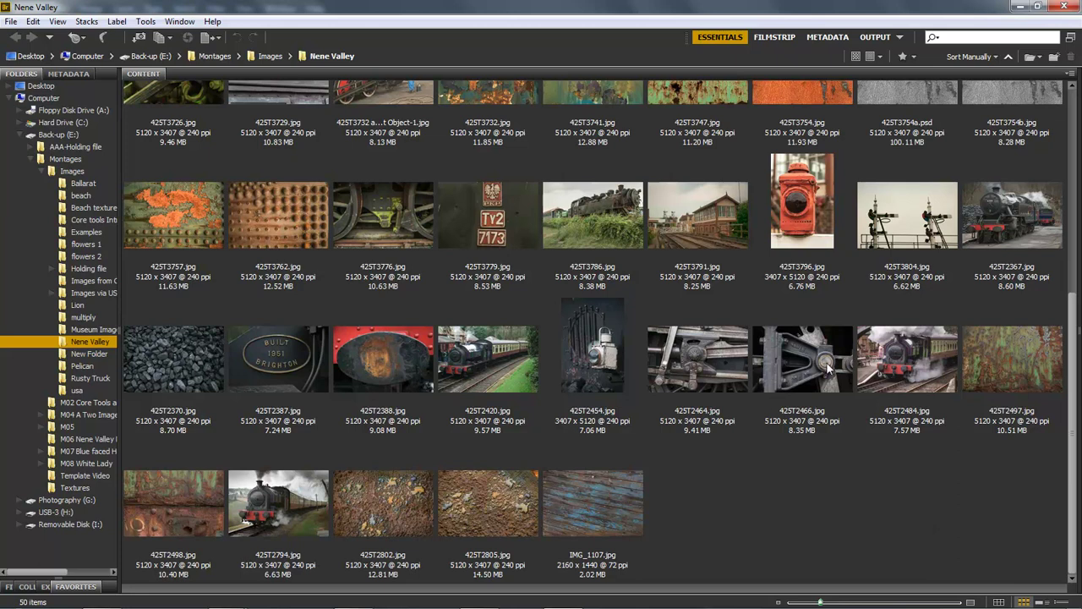
pyautogui.moveTo(488, 359); pyautogui.dragTo(338, 500)
pyautogui.moveTo(798, 356); pyautogui.dragTo(342, 512)
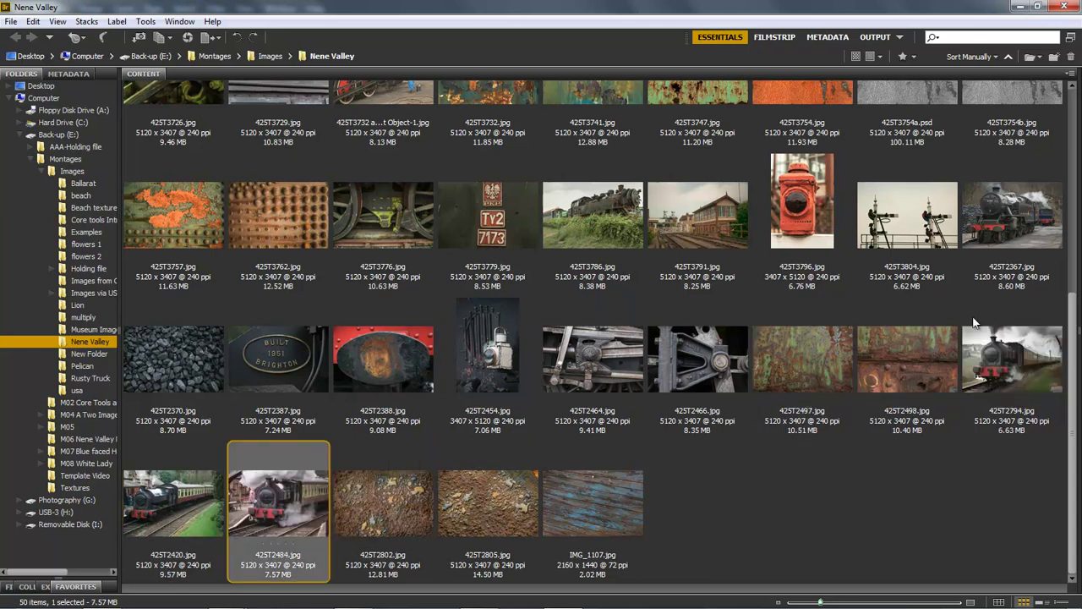
pyautogui.moveTo(1021, 211); pyautogui.dragTo(336, 509)
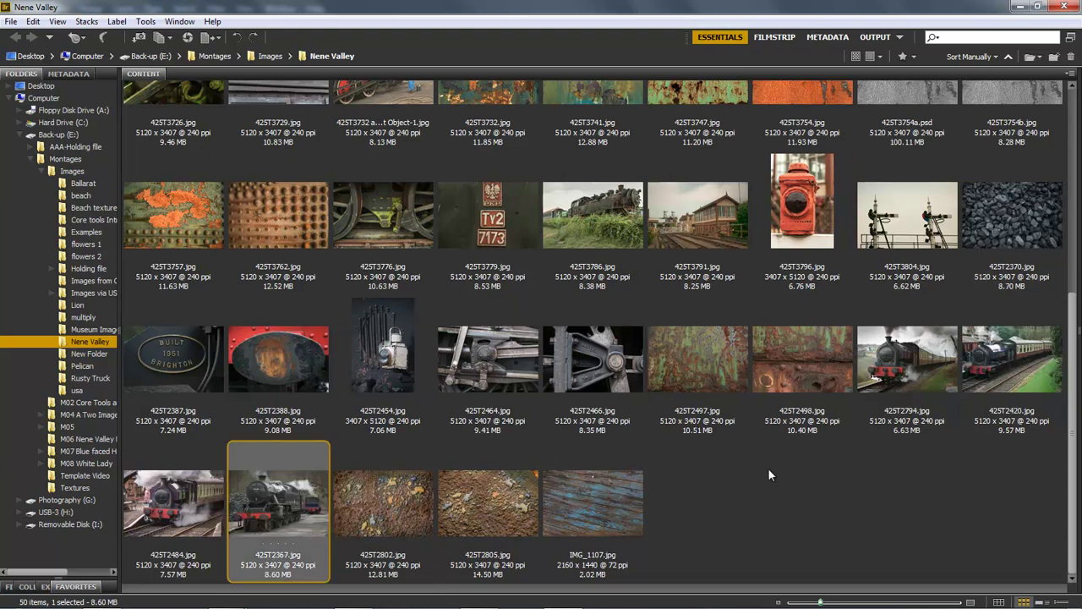
# Review the locomotive photos in the Nene Valley folder and open 425T2794.jpg in Photoshop
pyautogui.moveTo(1072, 427); pyautogui.dragTo(1064, 239)
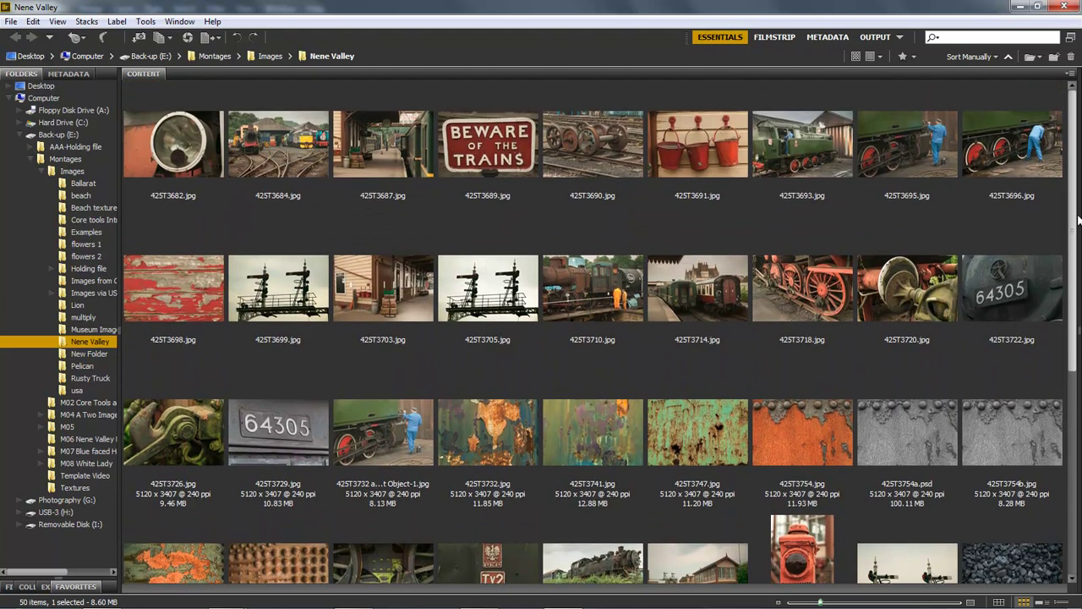
pyautogui.scroll(-5, 1042, 331)
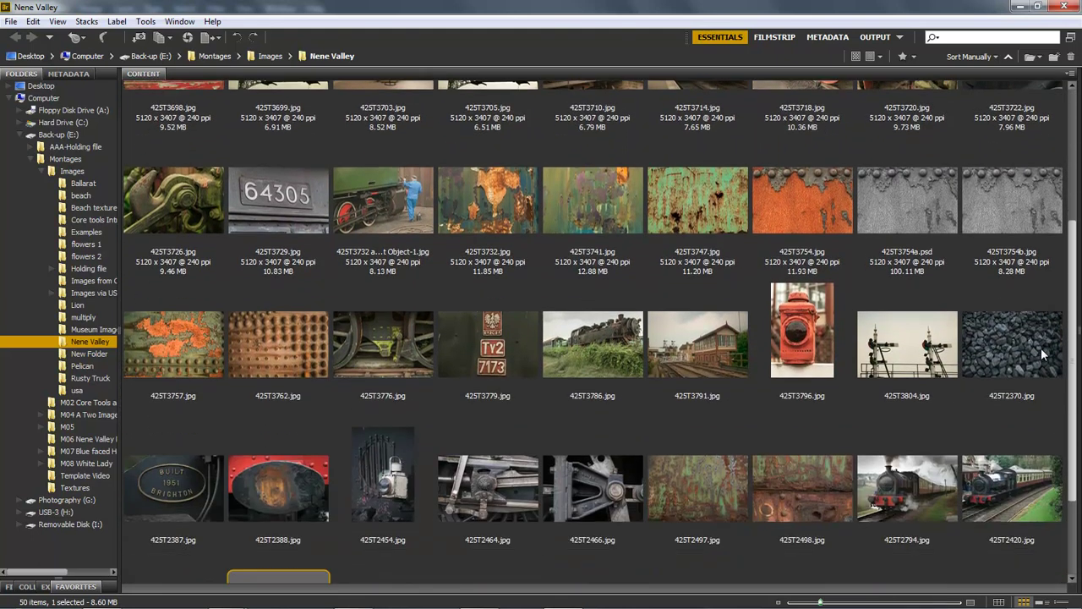
pyautogui.click(596, 231)
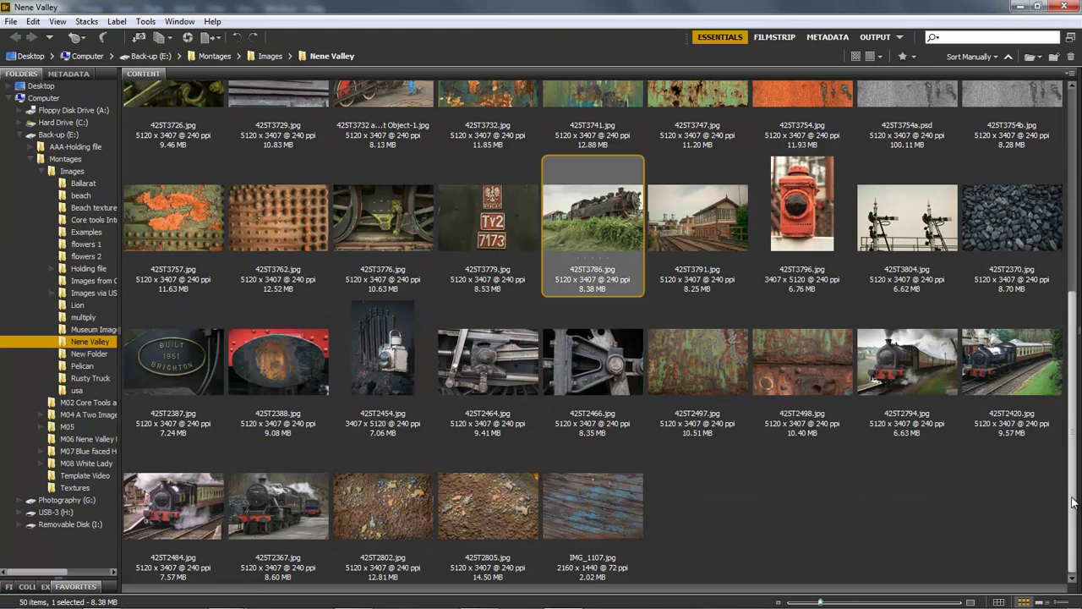
pyautogui.scroll(-1, 846, 541)
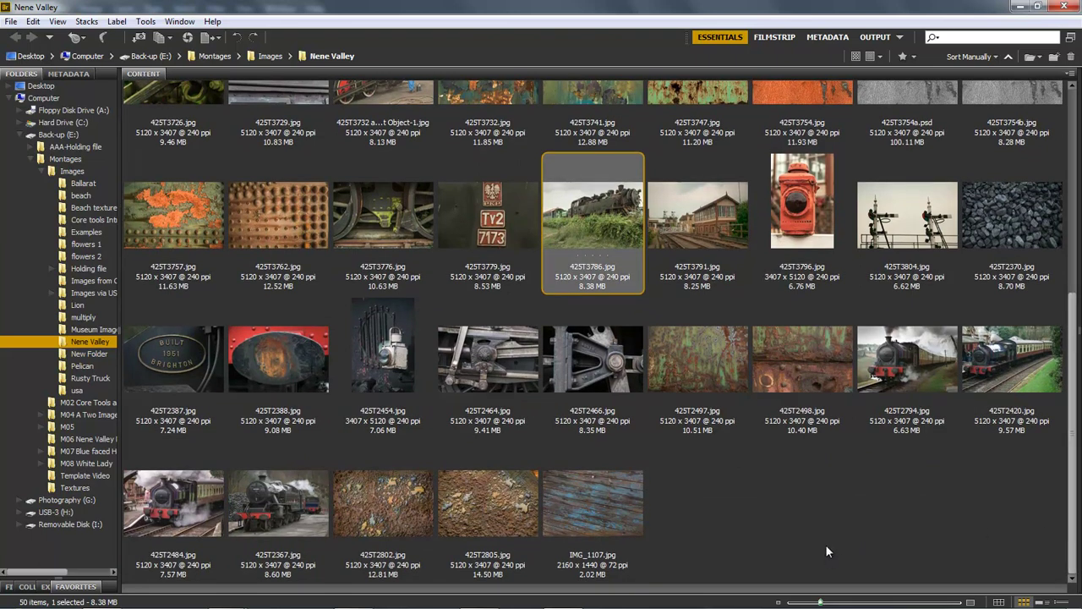
pyautogui.click(906, 363)
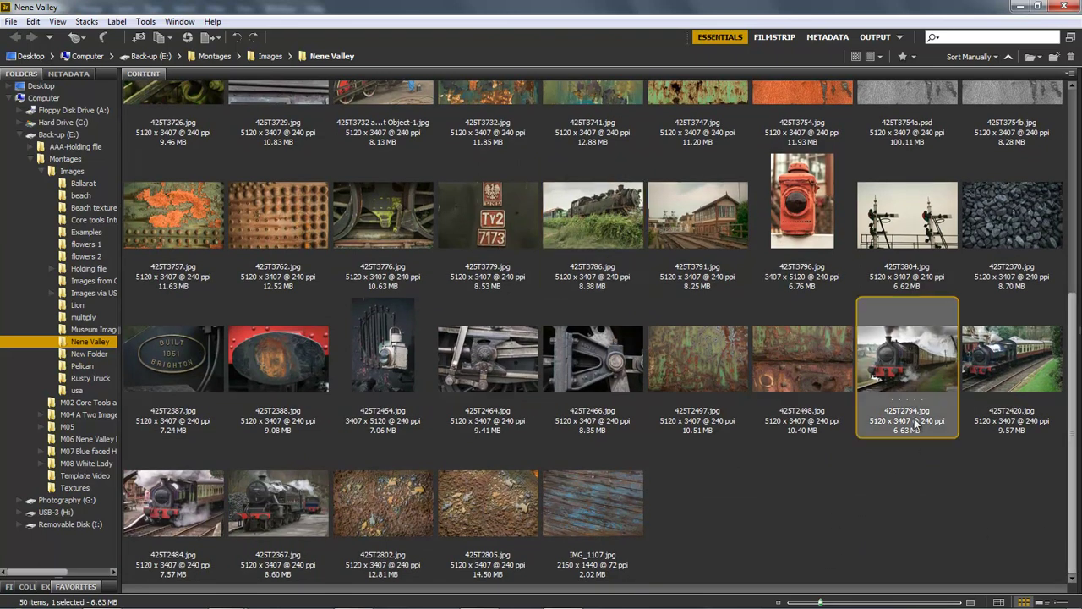
pyautogui.click(1012, 362)
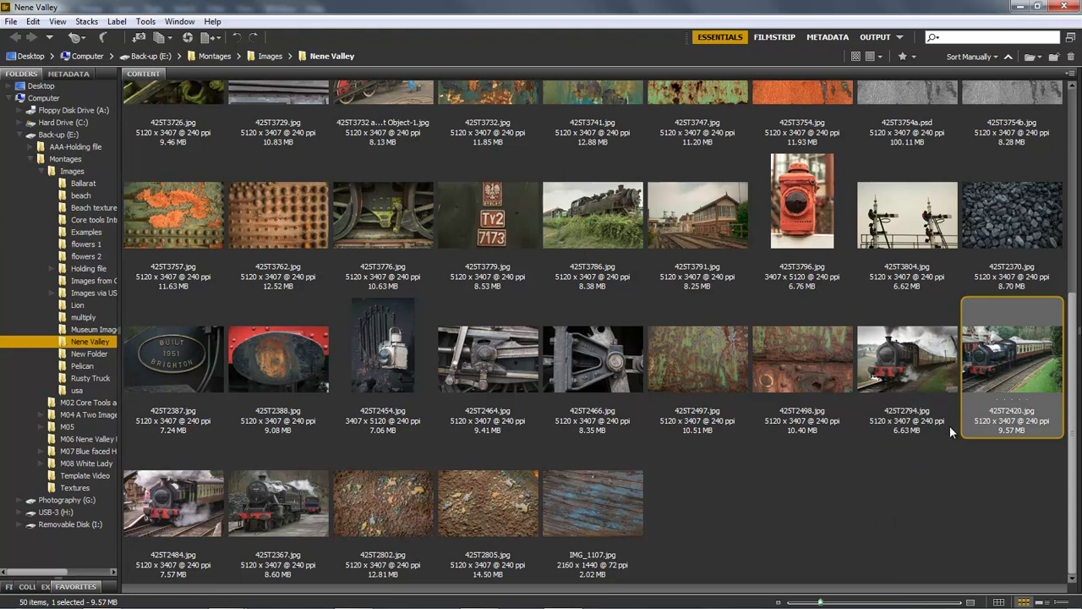
pyautogui.click(913, 386)
pyautogui.doubleClick(911, 372)
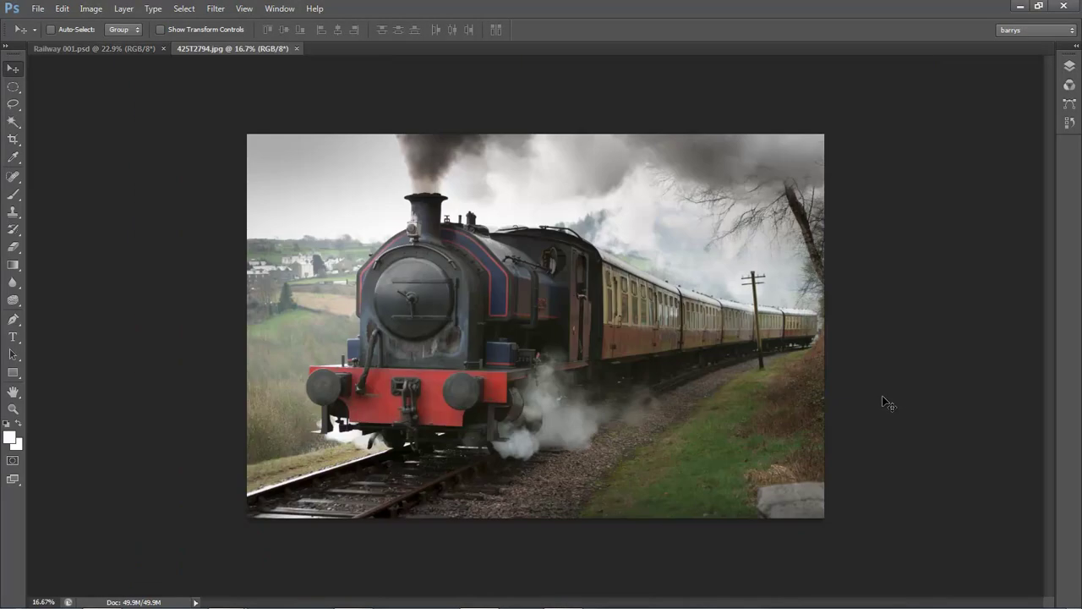
# Convert the train photo's background layer to a Smart Object
pyautogui.click(1069, 67)
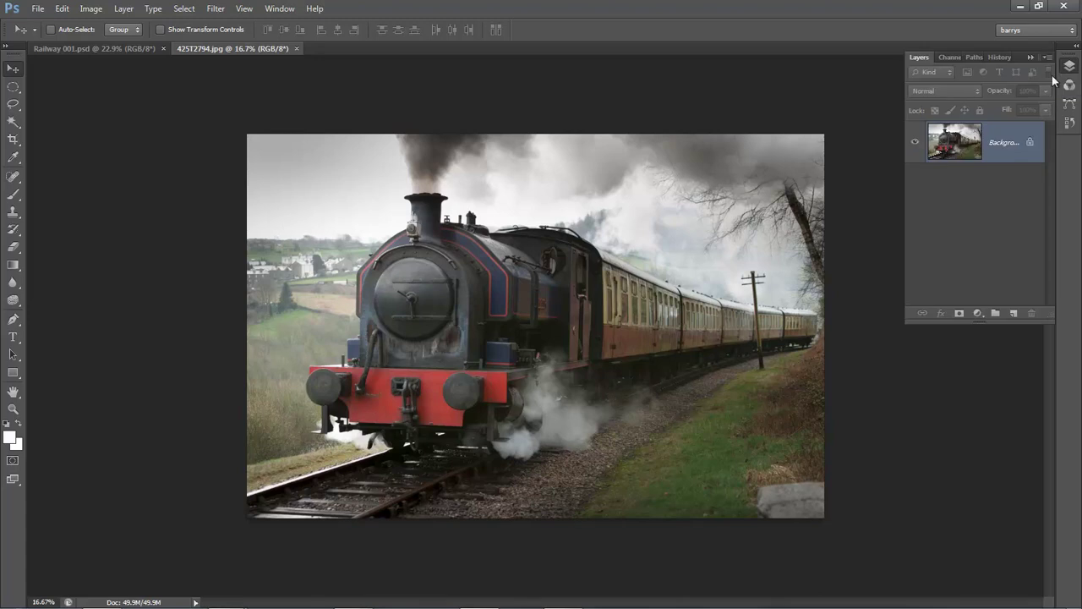
pyautogui.rightClick(1012, 142)
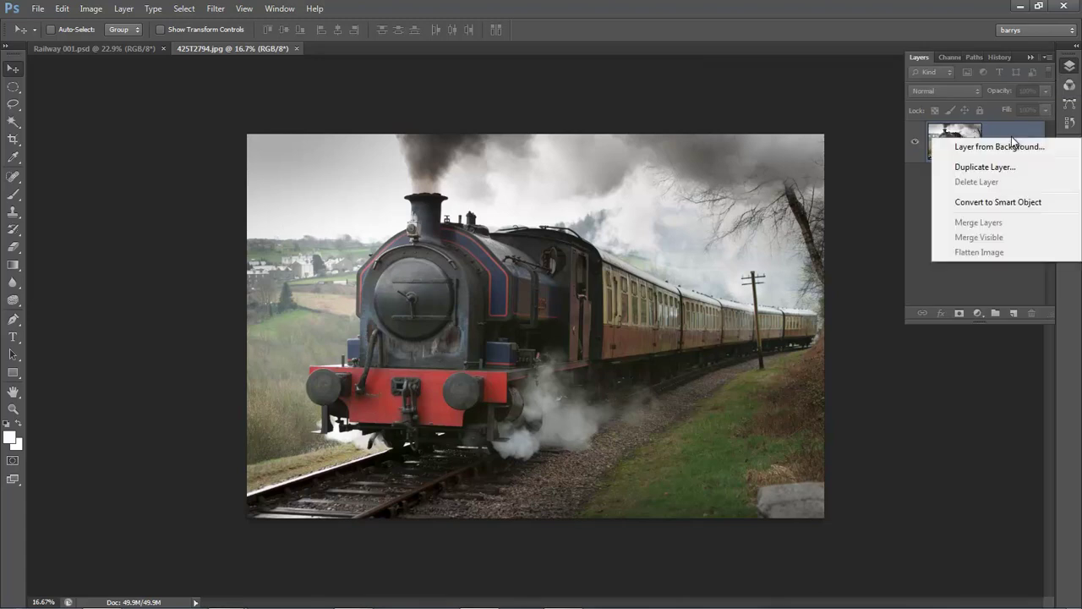
pyautogui.click(999, 202)
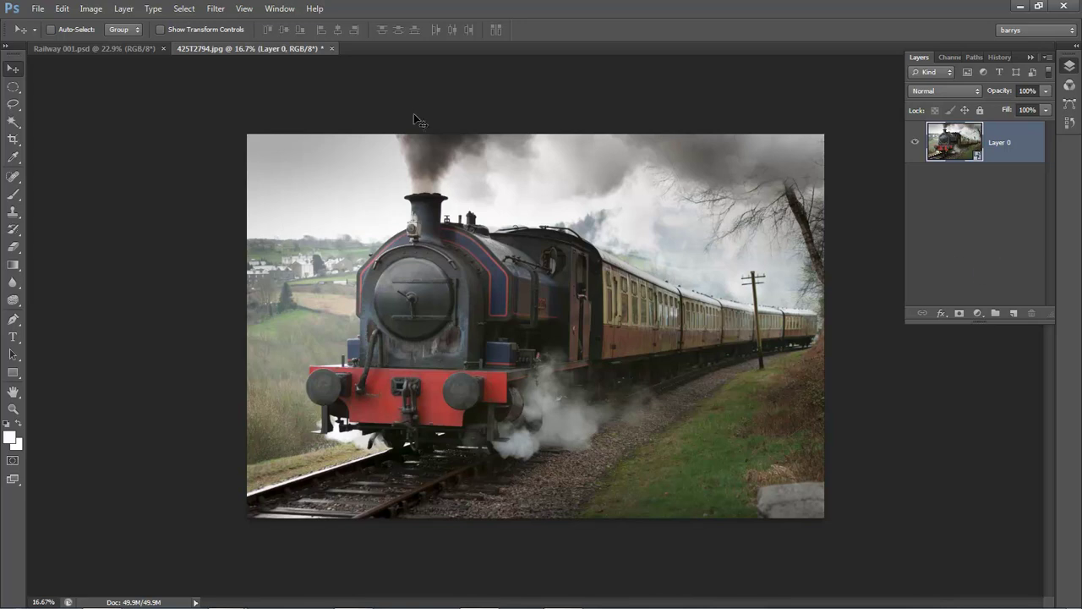
# Float the train photo's window, copy its Smart Object layer into Railway 001.psd, and close 425T2794.jpg
pyautogui.moveTo(261, 49); pyautogui.dragTo(530, 153)
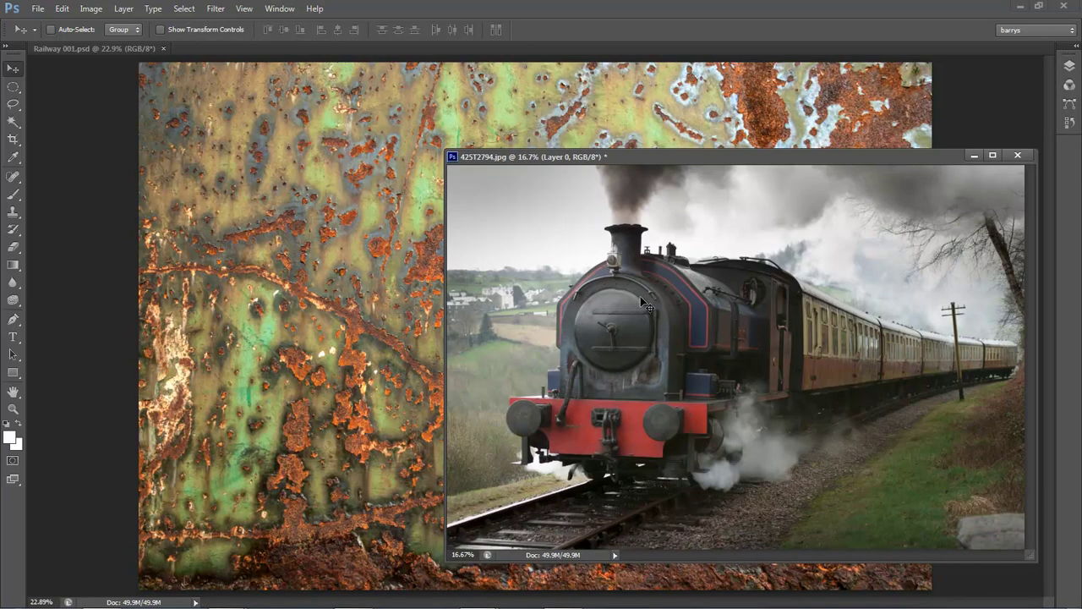
pyautogui.moveTo(626, 318); pyautogui.dragTo(455, 348)
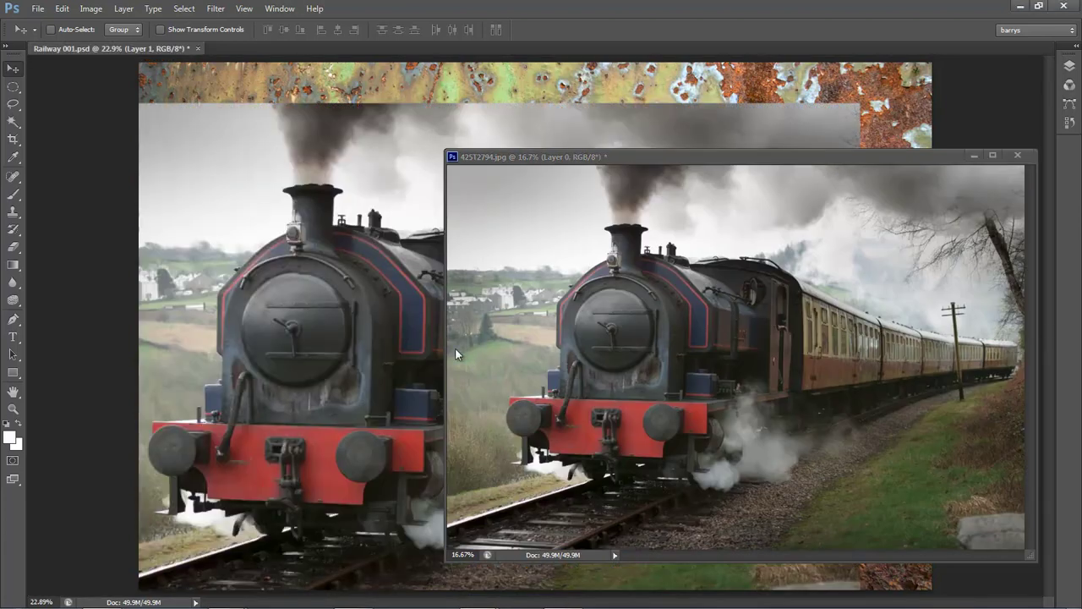
pyautogui.click(1017, 155)
pyautogui.click(542, 240)
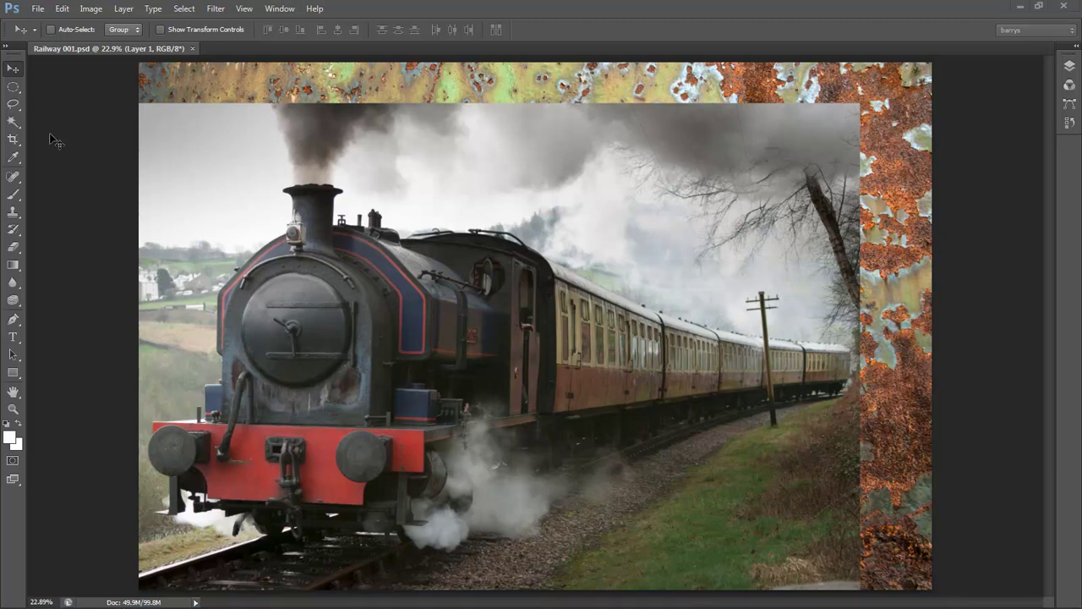
pyautogui.click(13, 138)
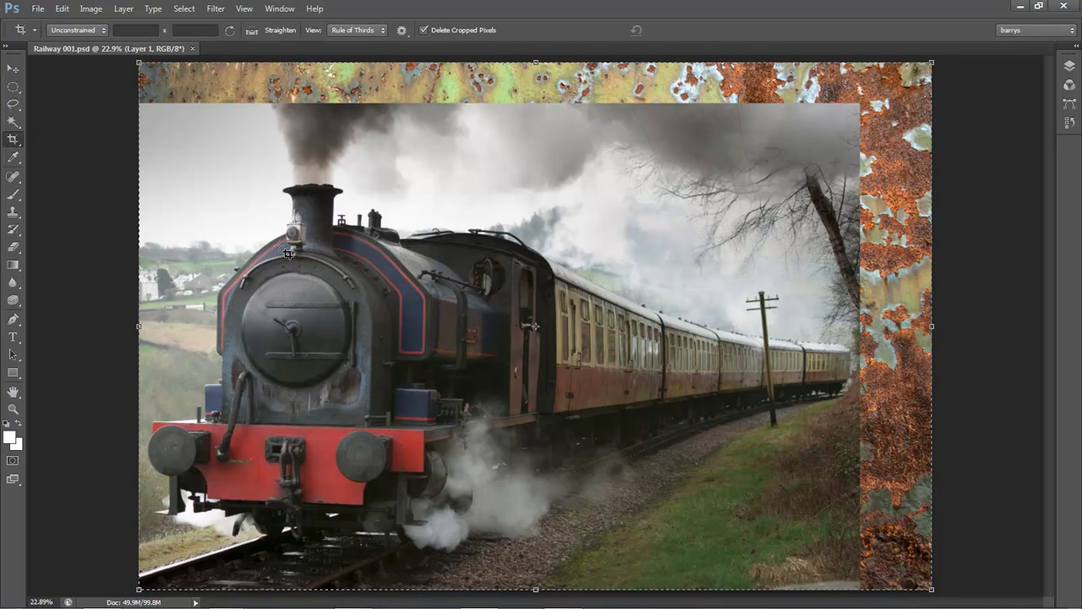
pyautogui.click(433, 252)
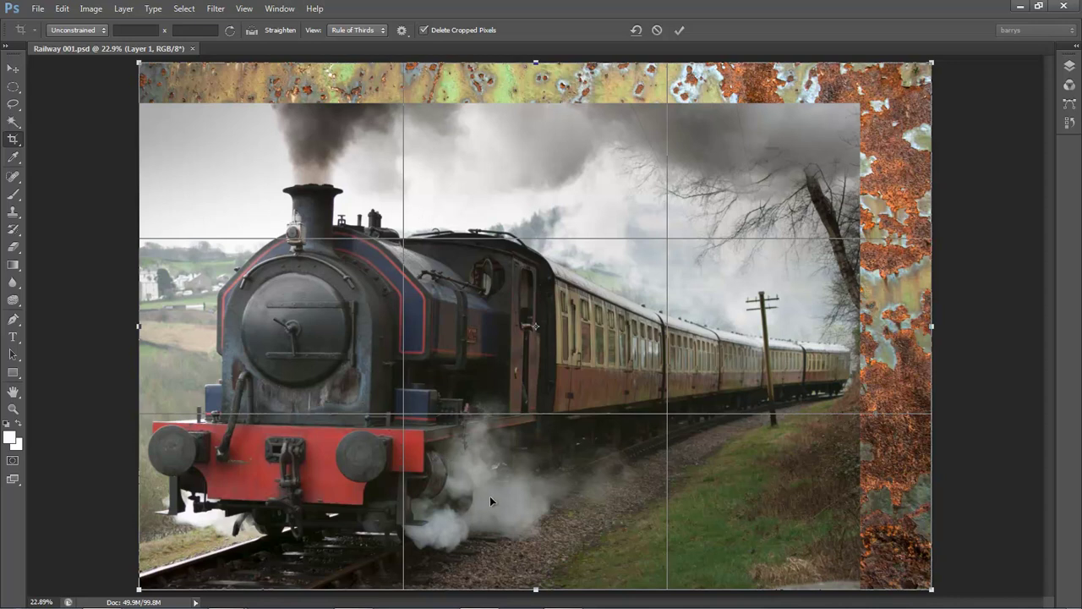
pyautogui.click(658, 31)
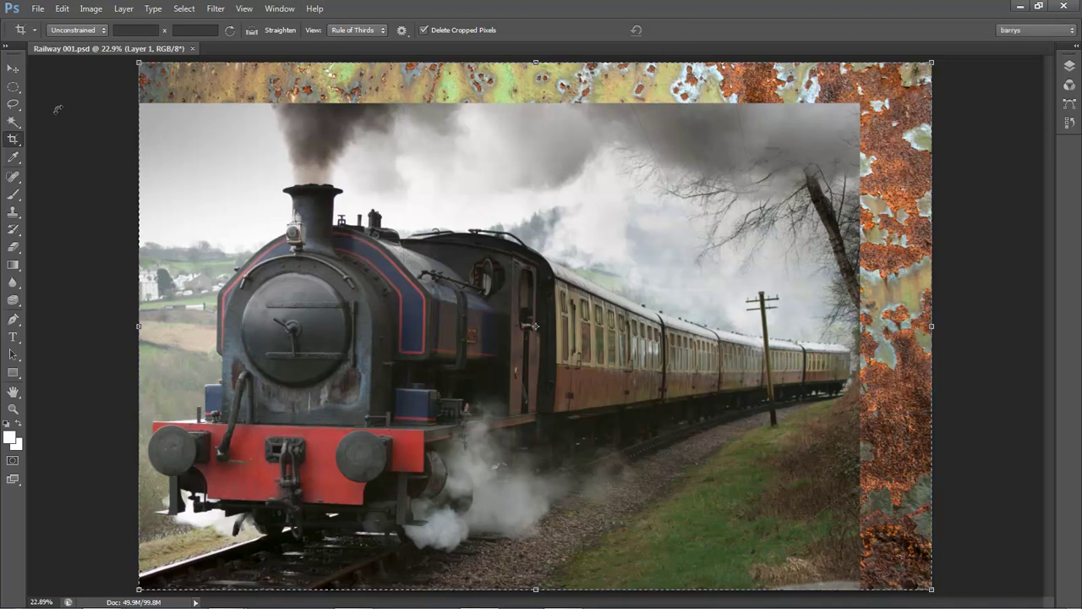
# Shift the train layer right and slightly up over the rusty texture and set its blend mode to Darken
pyautogui.click(13, 68)
pyautogui.moveTo(316, 337); pyautogui.dragTo(375, 338)
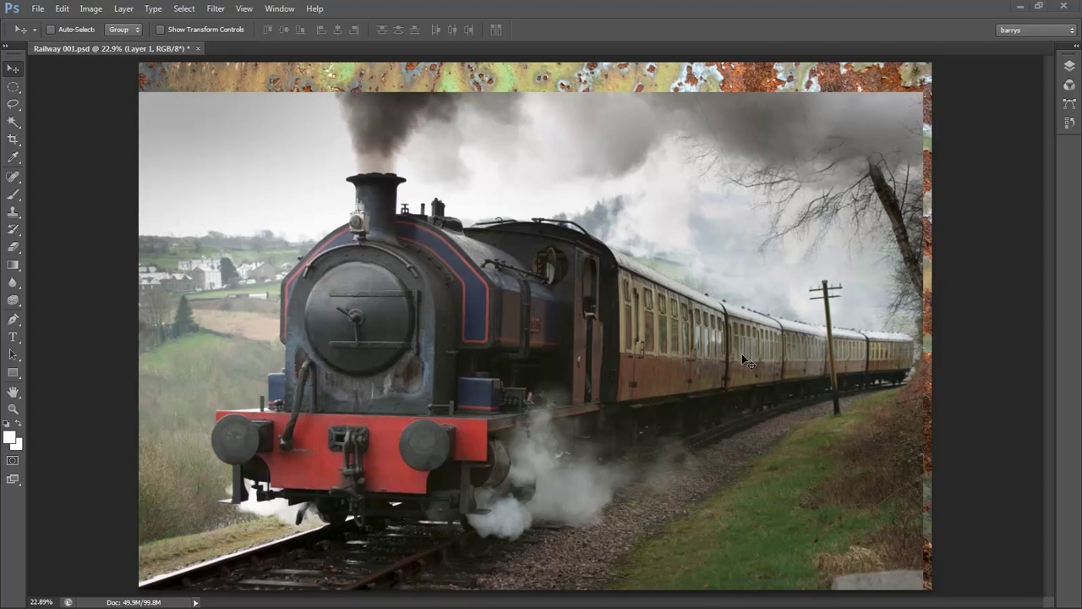
pyautogui.click(1069, 66)
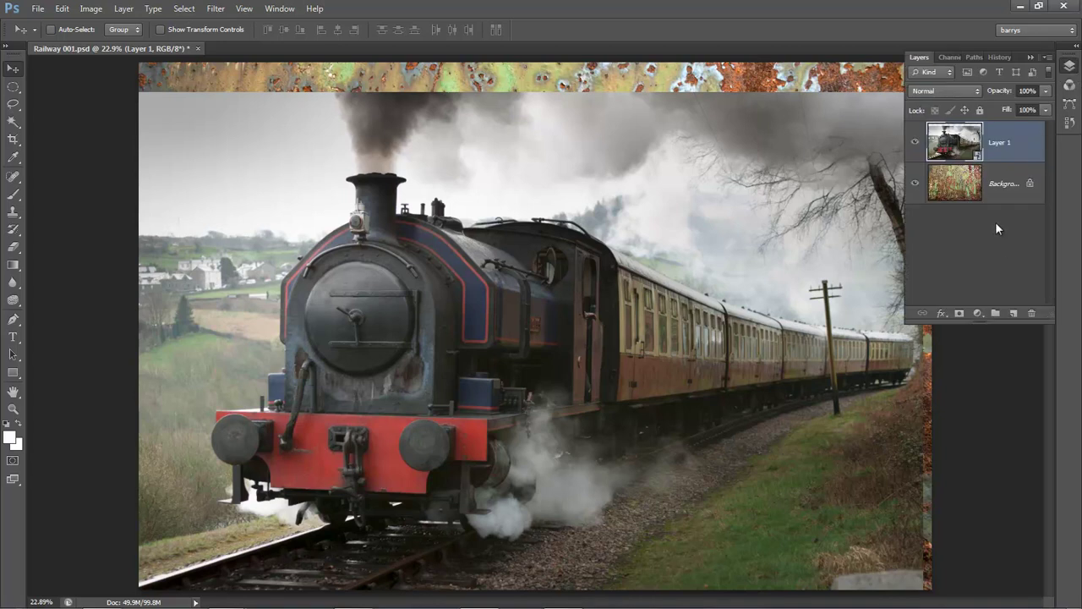
pyautogui.click(976, 92)
pyautogui.click(954, 144)
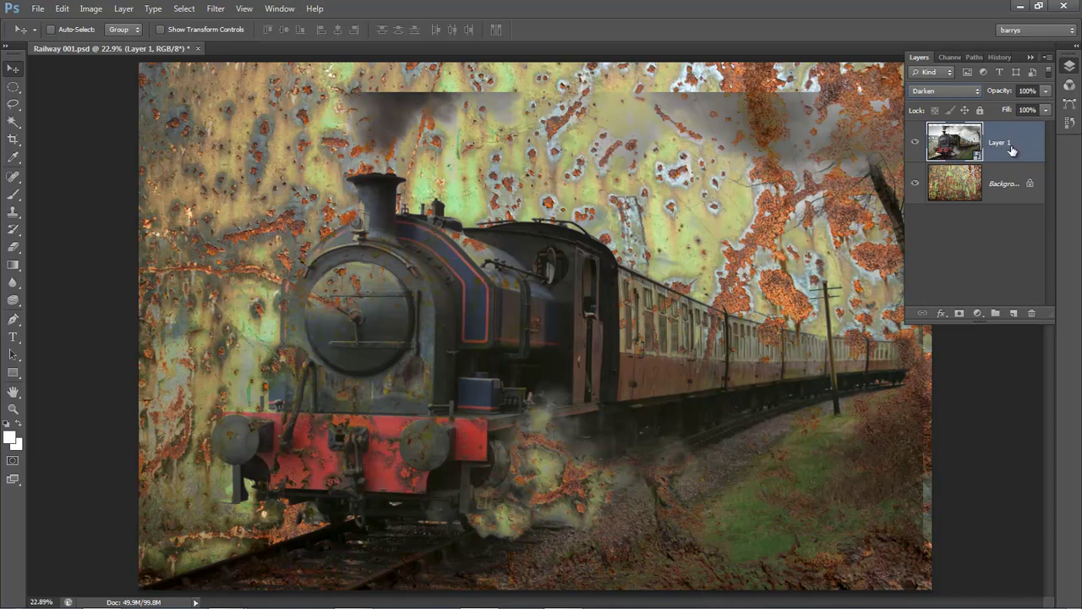
# Add a layer mask to the train layer and paint its upper and right edges away with a 600 px black brush at 10% flow
pyautogui.click(959, 314)
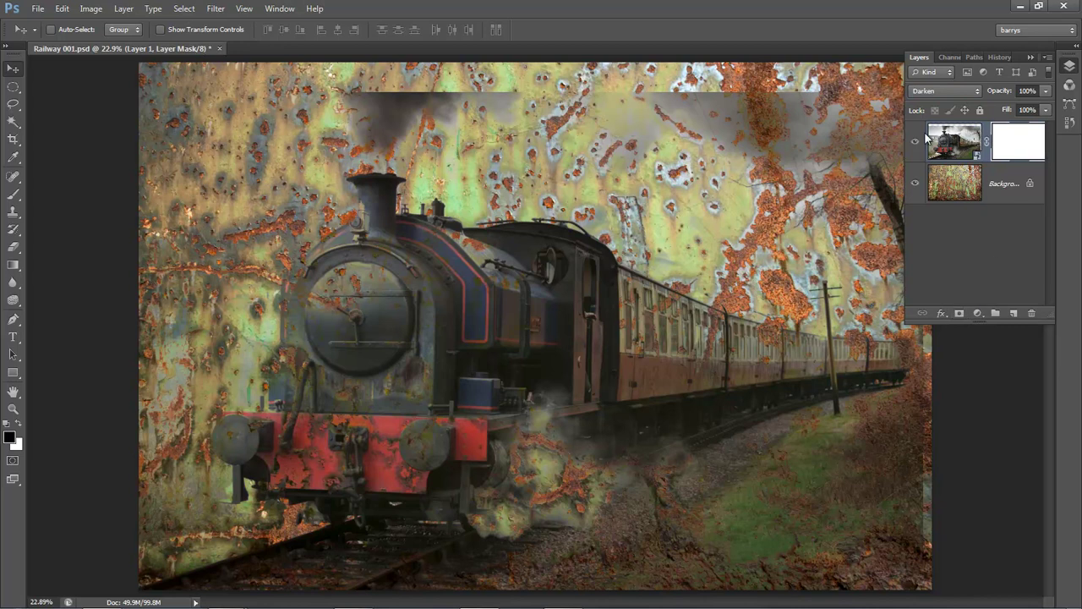
pyautogui.press('F7')
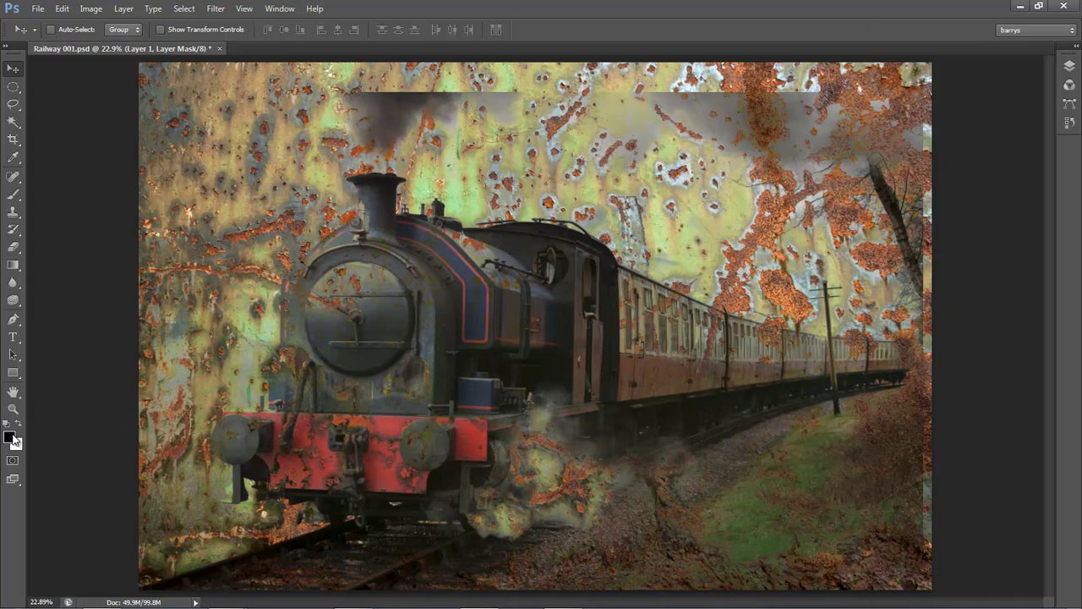
pyautogui.click(12, 194)
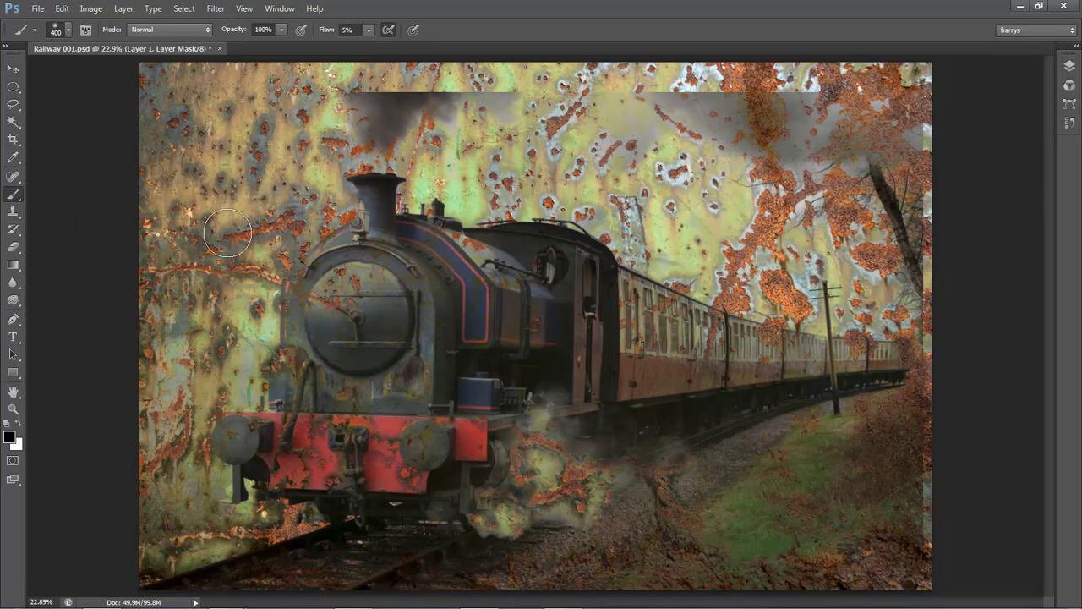
pyautogui.press(']')
pyautogui.press(']')
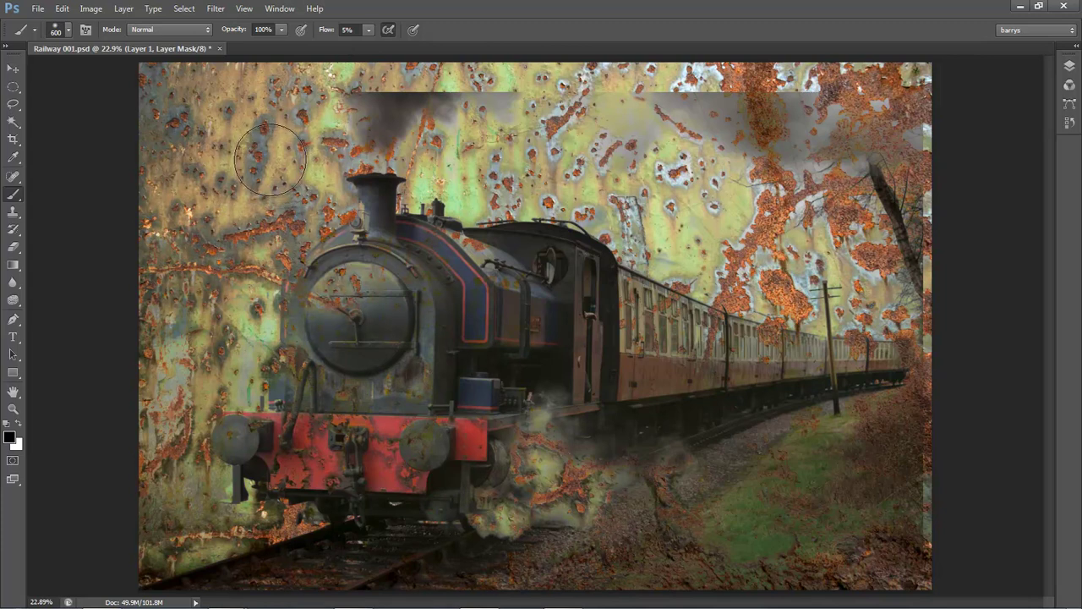
pyautogui.hotkey('shift', '1')
pyautogui.moveTo(364, 101)
pyautogui.mouseDown()
pyautogui.moveTo(490, 95)
pyautogui.moveTo(397, 105)
pyautogui.moveTo(473, 88)
pyautogui.moveTo(262, 100)
pyautogui.moveTo(525, 99)
pyautogui.moveTo(295, 106)
pyautogui.moveTo(300, 117)
pyautogui.moveTo(513, 109)
pyautogui.moveTo(811, 118)
pyautogui.moveTo(918, 96)
pyautogui.moveTo(967, 149)
pyautogui.moveTo(800, 154)
pyautogui.moveTo(733, 121)
pyautogui.moveTo(585, 150)
pyautogui.mouseUp()
pyautogui.moveTo(911, 243); pyautogui.dragTo(942, 225)
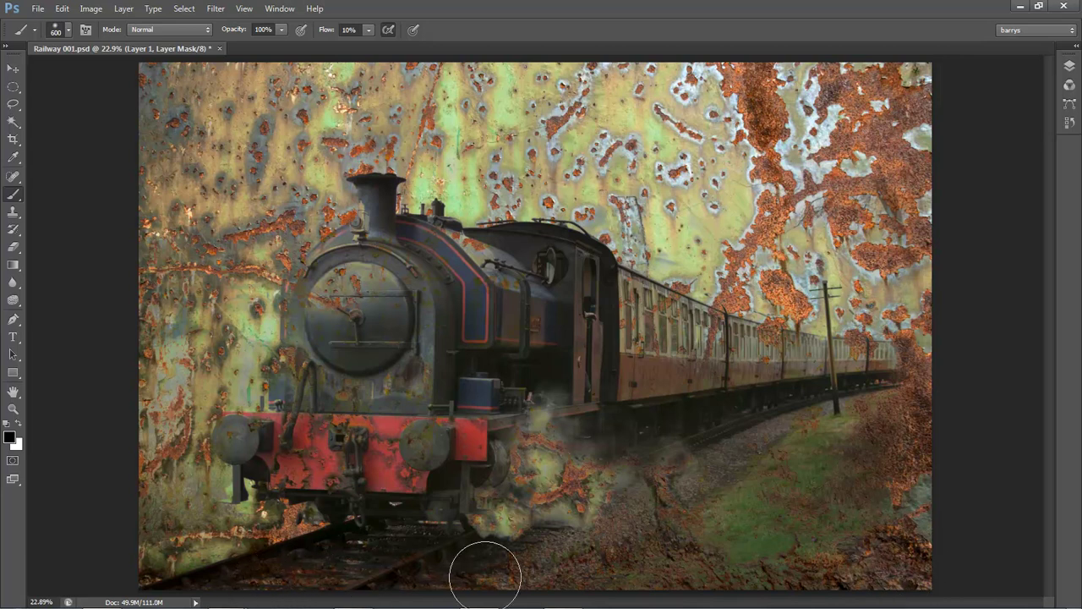
# Mask out the grassy bank and ground beside the track below the carriages, finishing with a 400 px brush
pyautogui.moveTo(794, 507)
pyautogui.mouseDown()
pyautogui.moveTo(696, 532)
pyautogui.moveTo(968, 425)
pyautogui.moveTo(824, 431)
pyautogui.moveTo(917, 427)
pyautogui.moveTo(839, 417)
pyautogui.mouseUp()
pyautogui.moveTo(897, 398); pyautogui.dragTo(698, 449)
pyautogui.moveTo(513, 546)
pyautogui.mouseDown()
pyautogui.moveTo(448, 558)
pyautogui.moveTo(627, 537)
pyautogui.mouseUp()
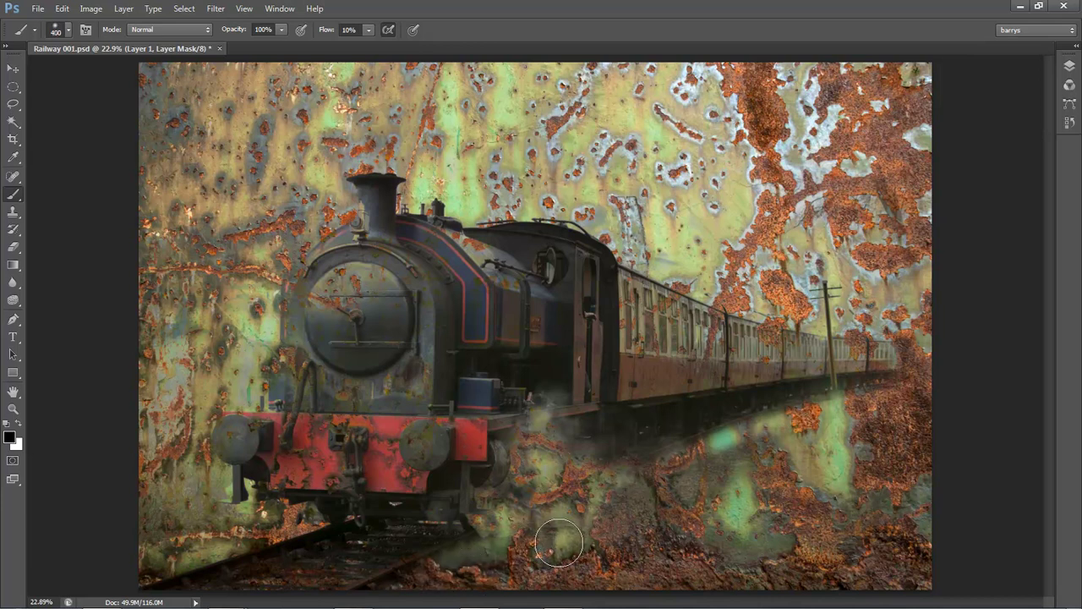
pyautogui.press(']')
pyautogui.press(']')
pyautogui.press(']')
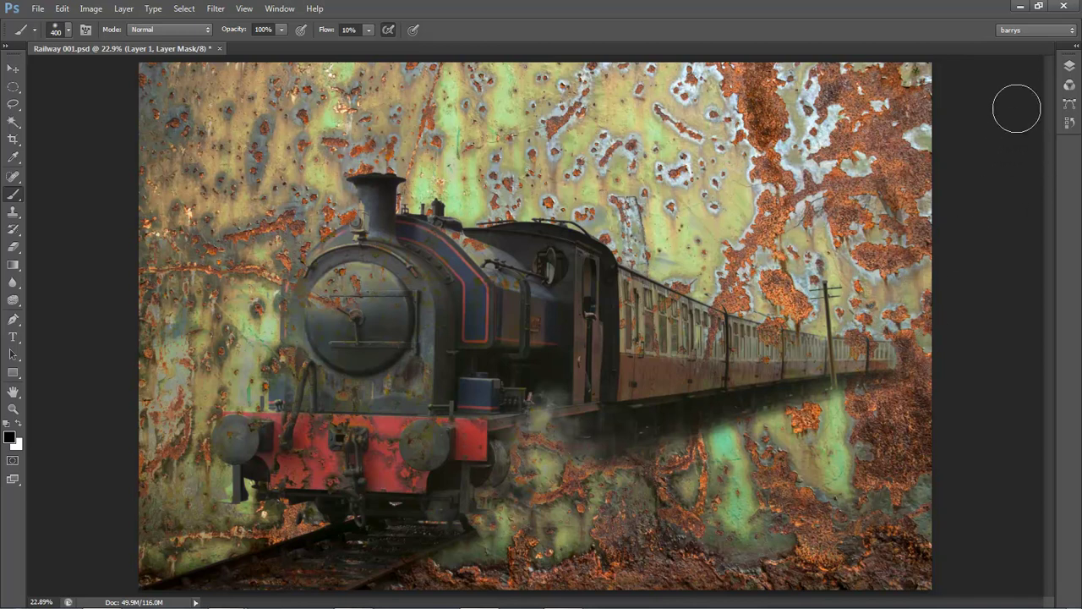
# With the rusty Background layer hidden, fade the train photo's left and lower edges on its mask using a 700 px brush at 5% flow
pyautogui.click(1069, 68)
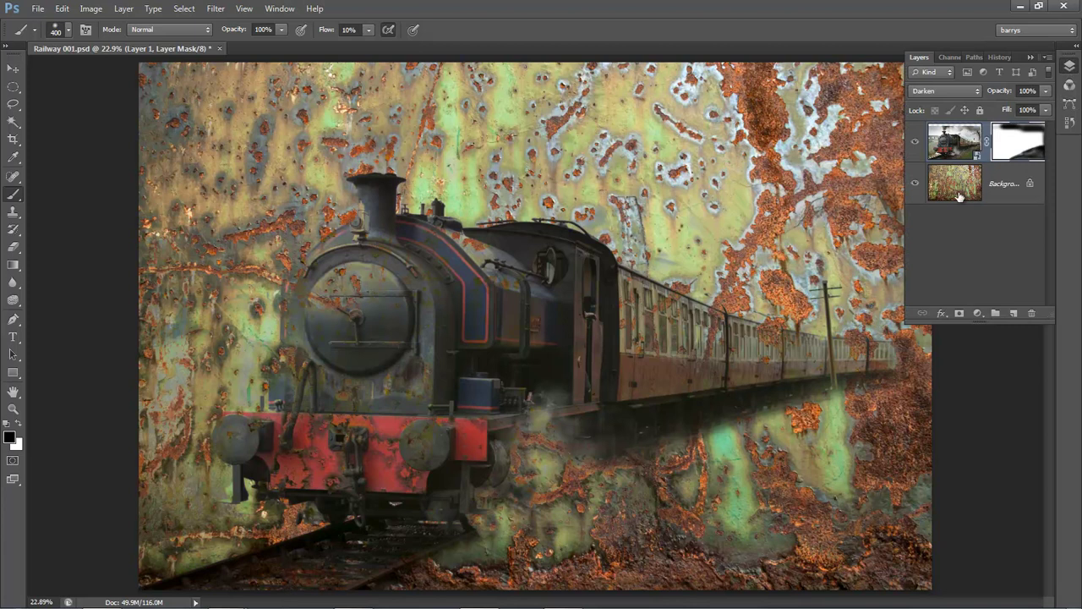
pyautogui.click(915, 185)
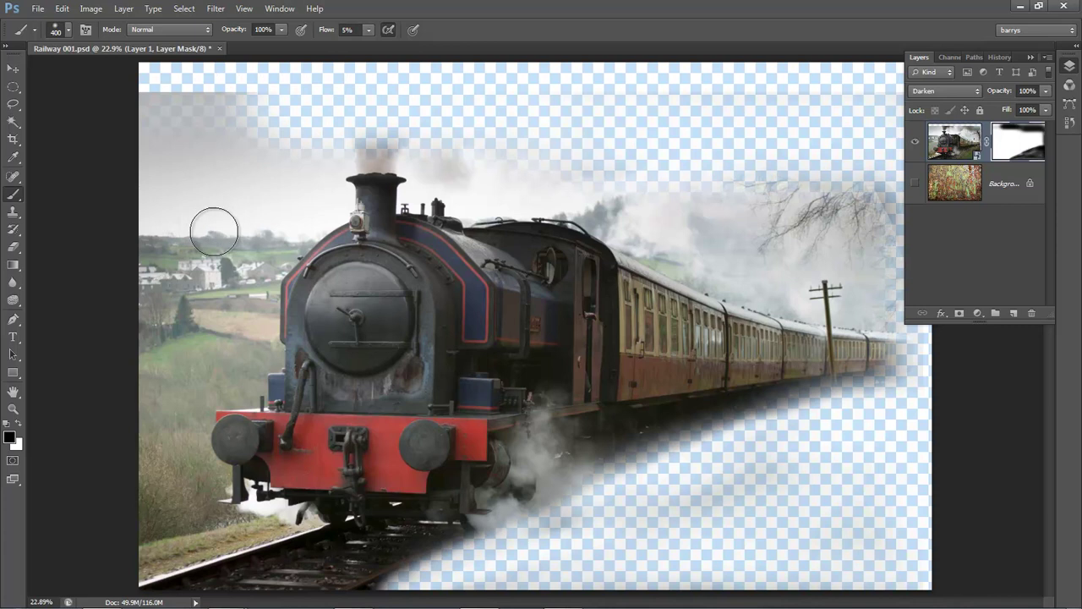
pyautogui.press(']')
pyautogui.press(']')
pyautogui.press(']')
pyautogui.press('F7')
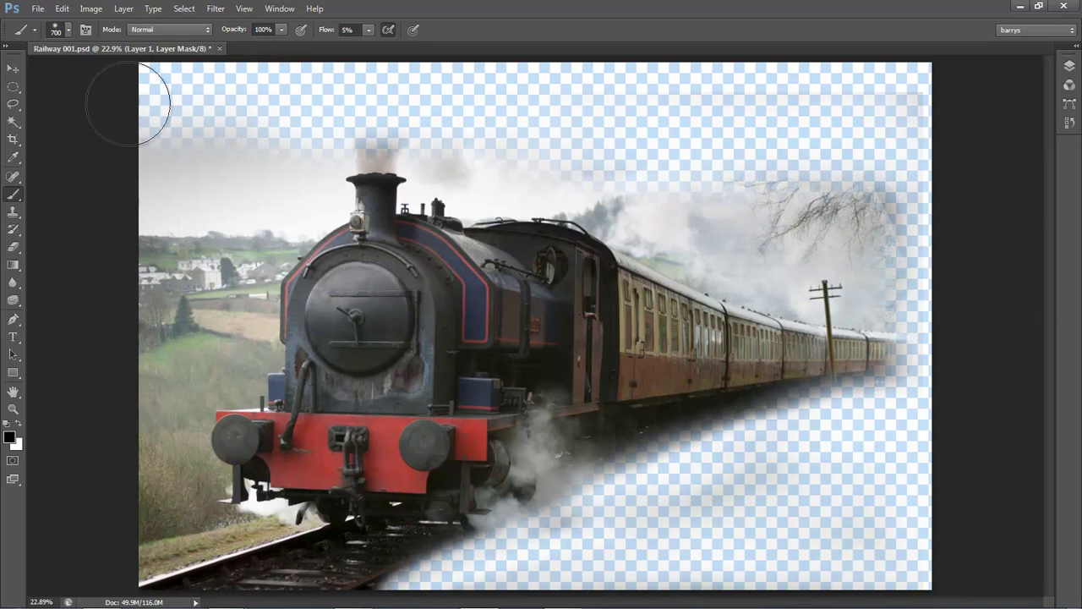
pyautogui.moveTo(72, 220)
pyautogui.mouseDown()
pyautogui.moveTo(67, 296)
pyautogui.moveTo(93, 364)
pyautogui.moveTo(172, 447)
pyautogui.moveTo(154, 507)
pyautogui.moveTo(112, 560)
pyautogui.moveTo(127, 590)
pyautogui.moveTo(78, 591)
pyautogui.moveTo(364, 588)
pyautogui.moveTo(412, 601)
pyautogui.moveTo(279, 575)
pyautogui.moveTo(178, 580)
pyautogui.mouseUp()
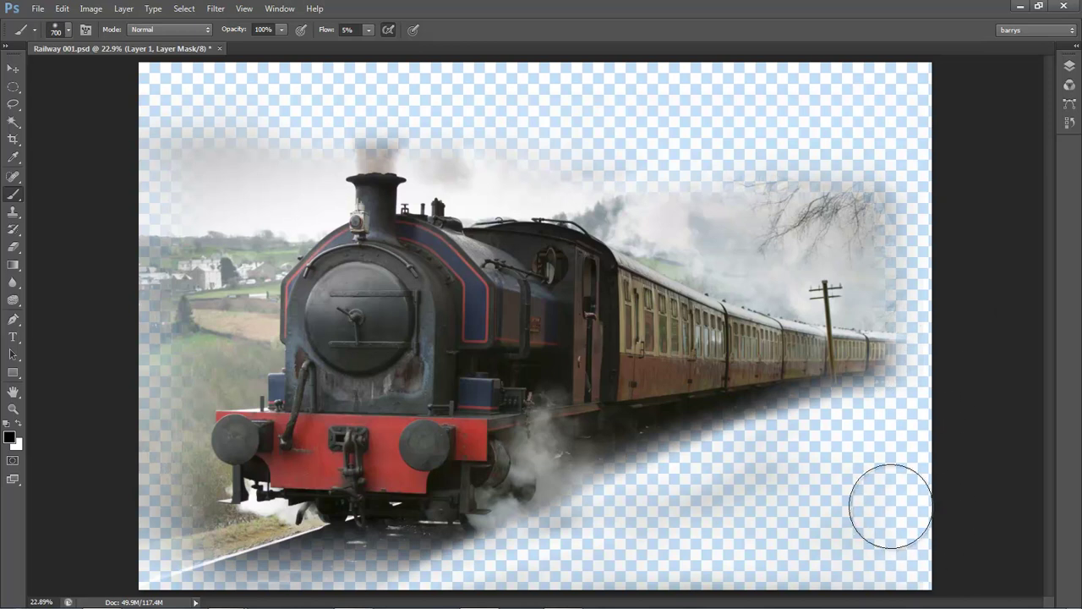
# Turn the rusty Background layer's visibility back on beneath the masked train
pyautogui.click(1074, 66)
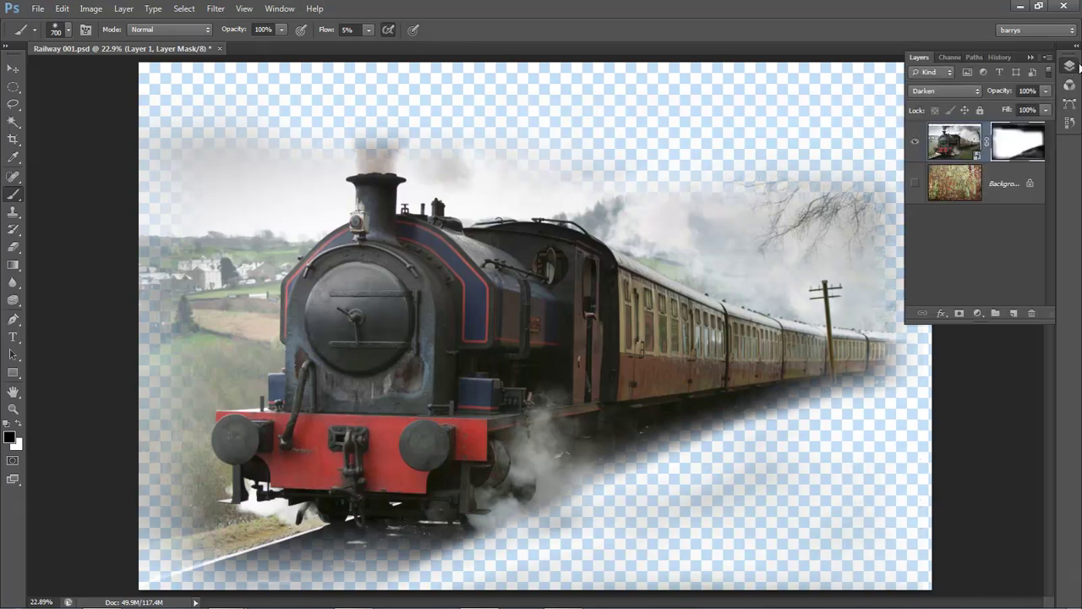
pyautogui.click(916, 183)
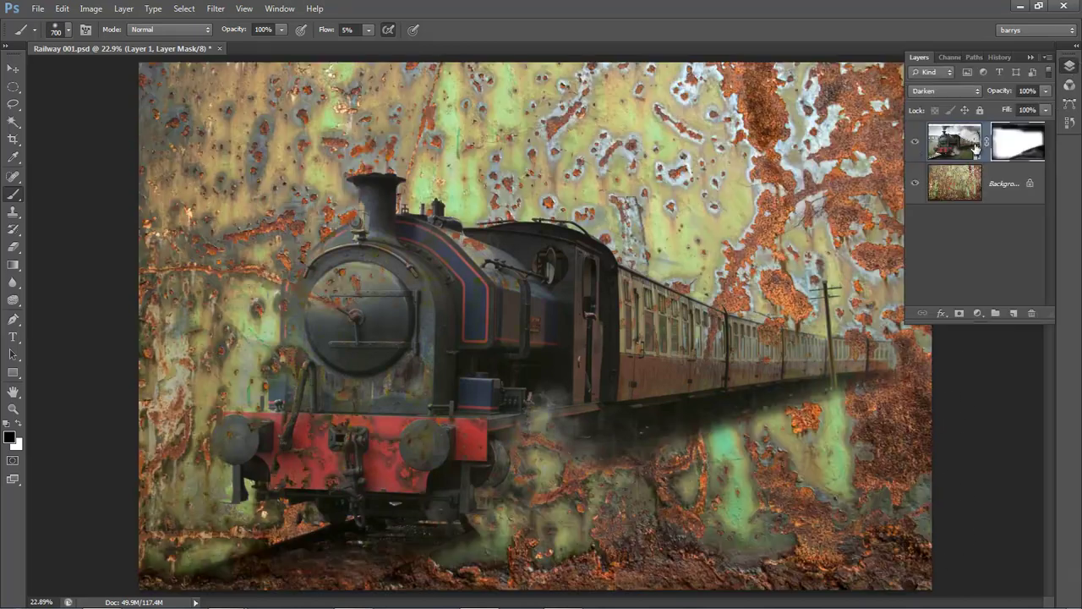
pyautogui.click(867, 6)
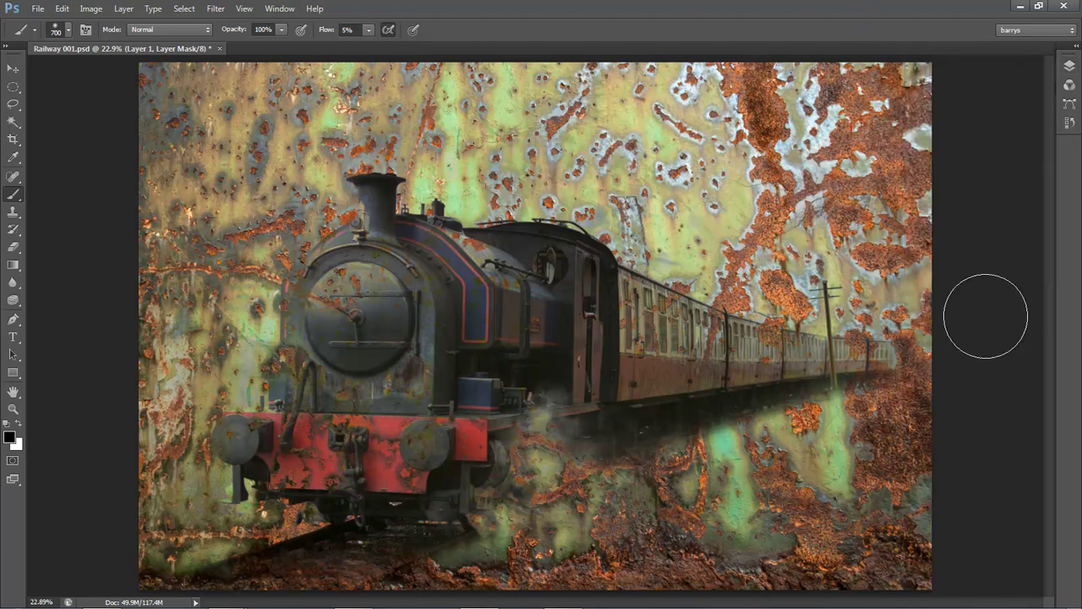
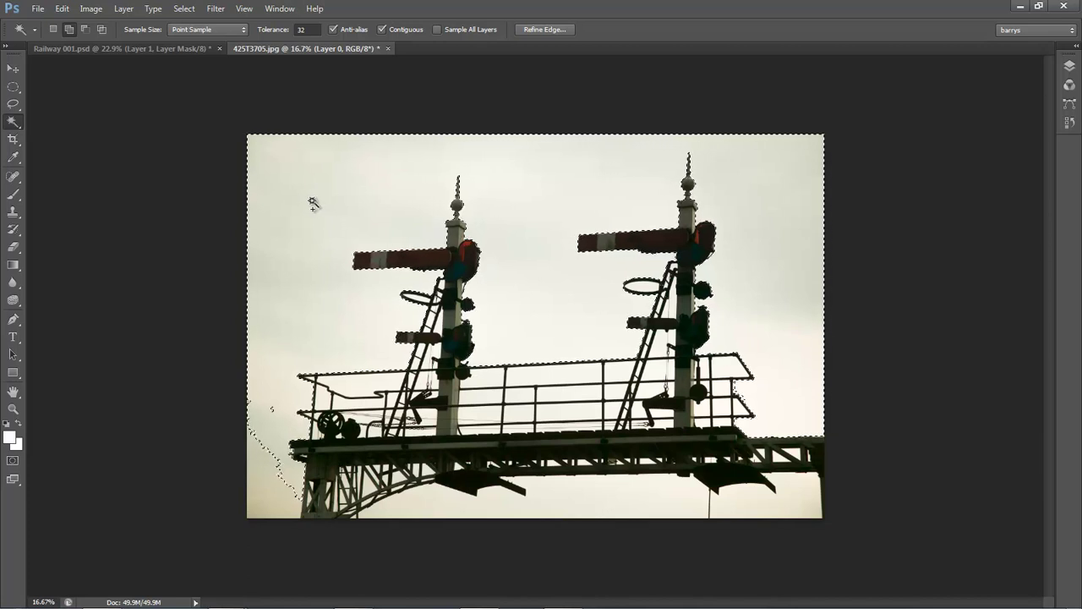
# Extend the sky selection around the signals with Similar, adding the missed patches near the lower-left corner with Magic Wand and Lasso
pyautogui.click(184, 9)
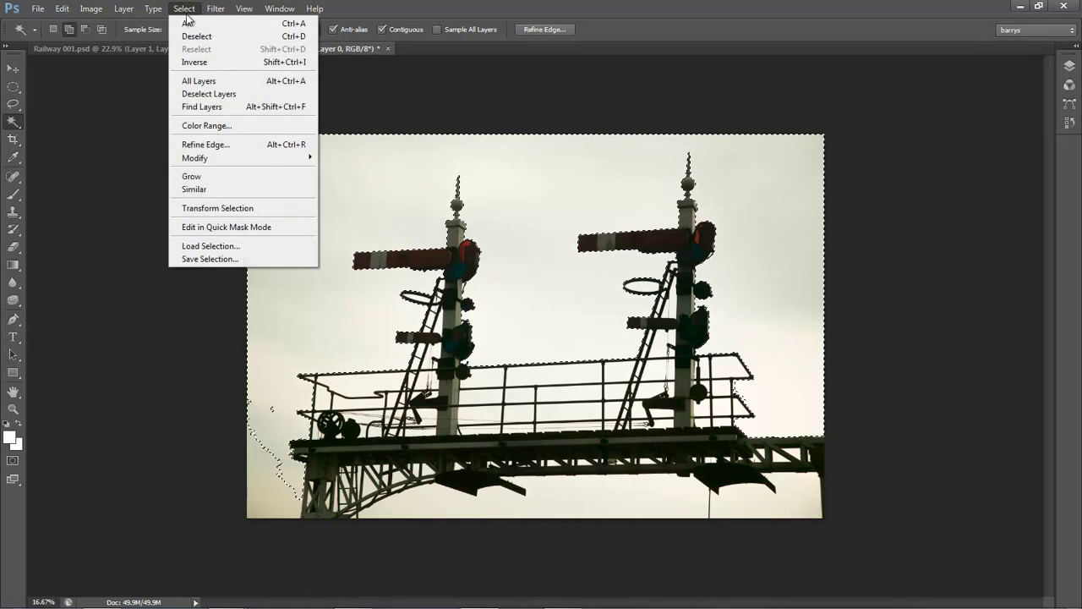
pyautogui.click(195, 189)
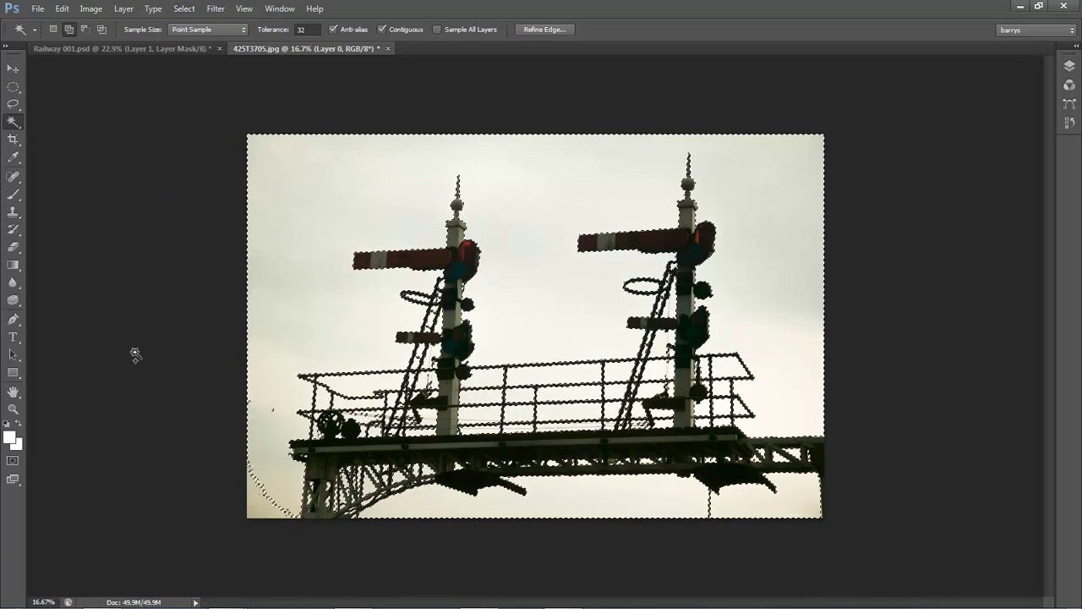
pyautogui.click(257, 507)
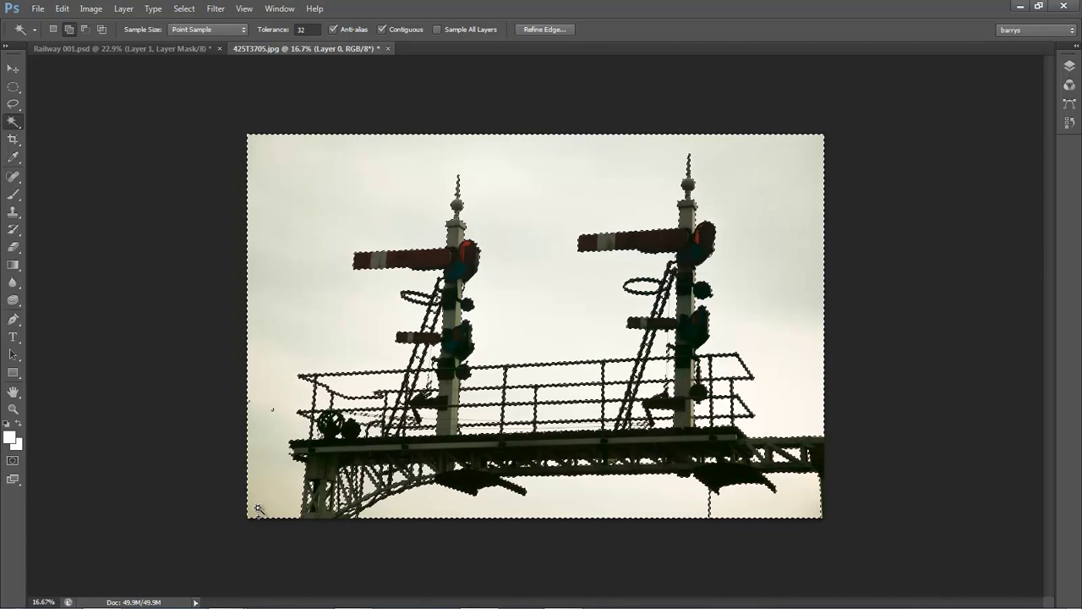
pyautogui.click(270, 434)
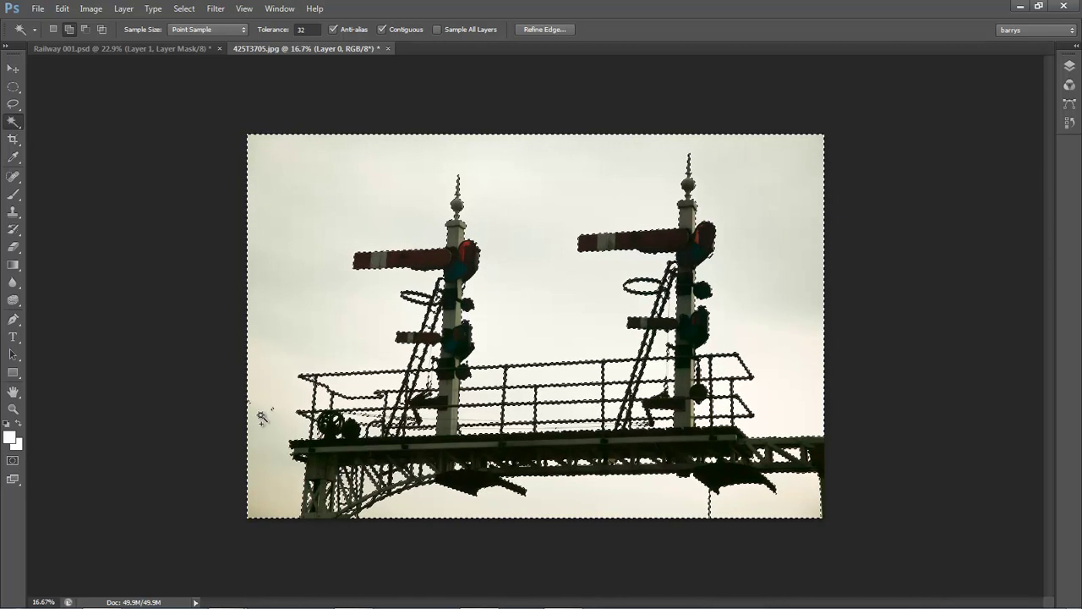
pyautogui.click(14, 107)
pyautogui.click(51, 107)
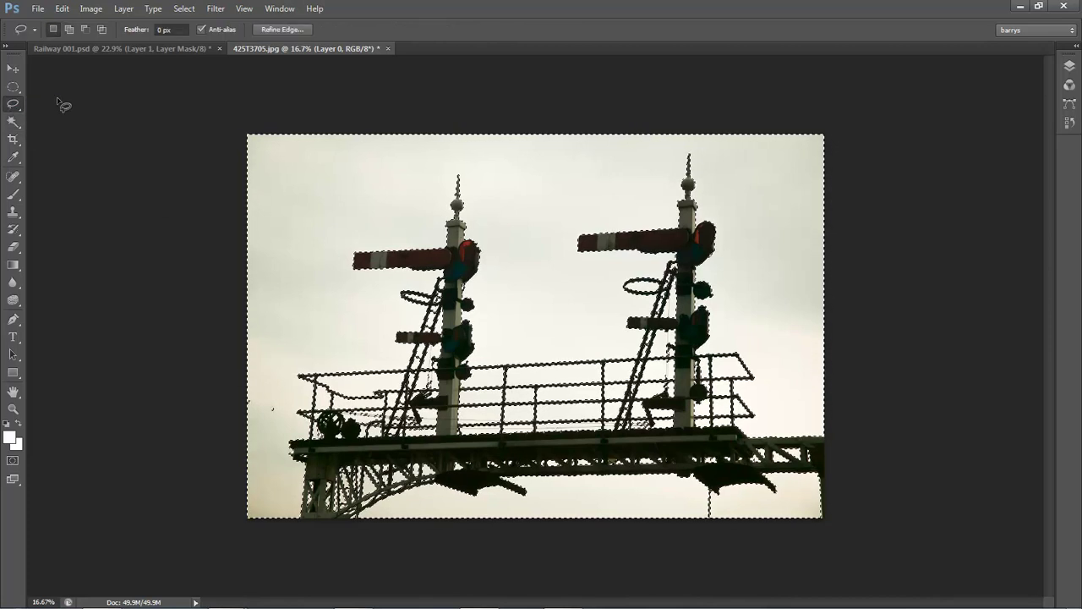
pyautogui.click(69, 29)
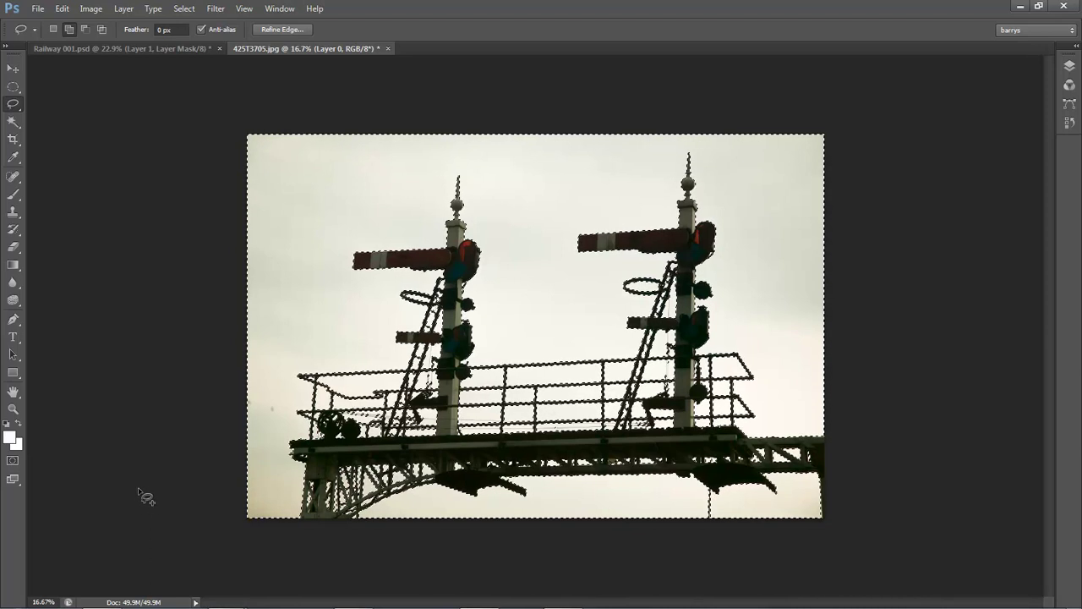
# Refine the sky selection's edge with a 1 px feather
pyautogui.click(278, 29)
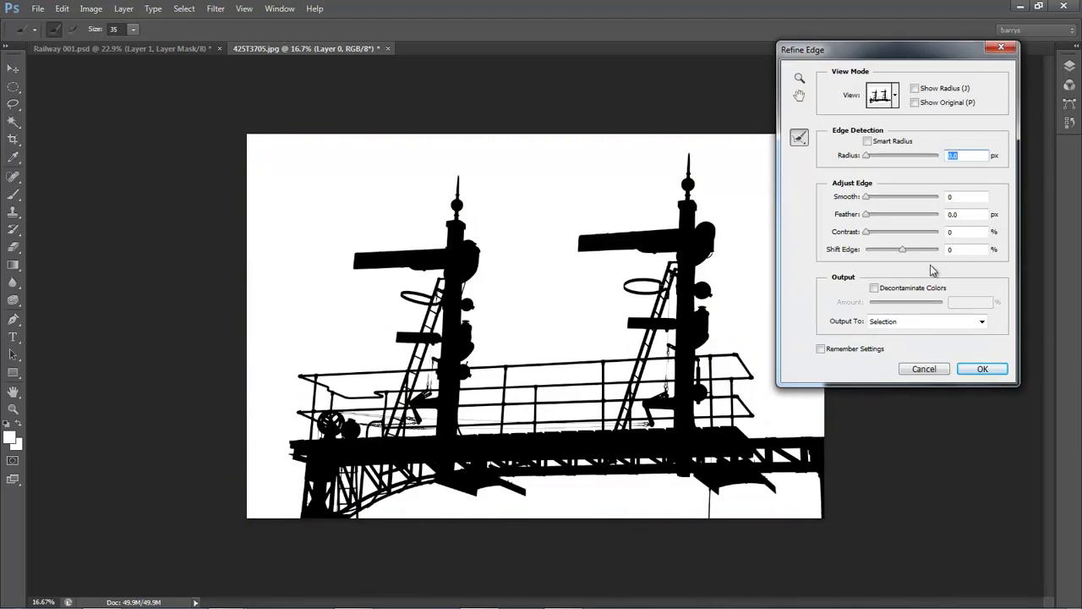
pyautogui.click(960, 215)
pyautogui.write('1')
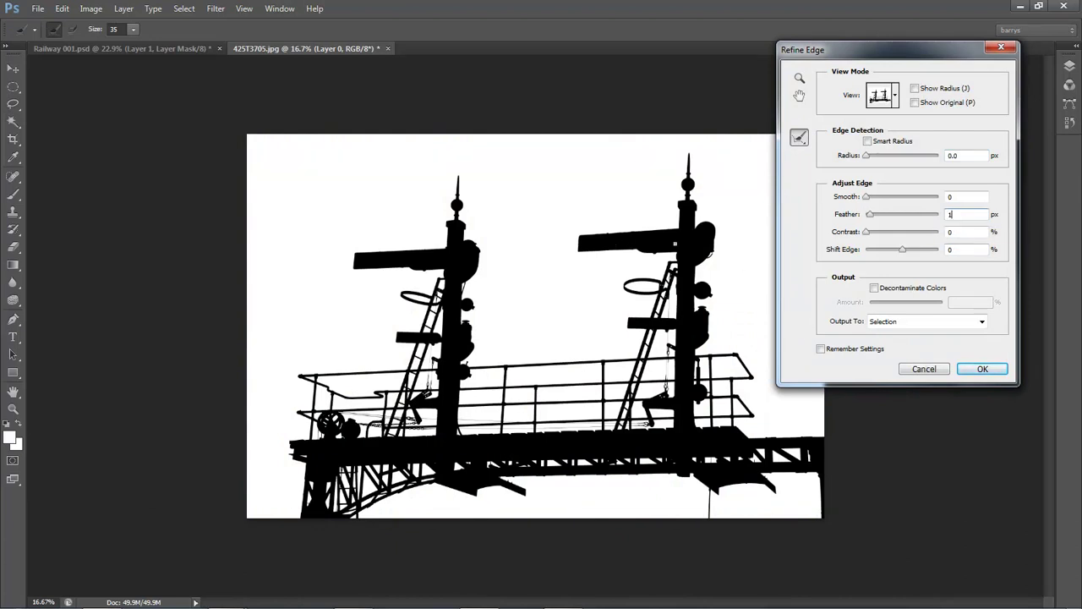
pyautogui.click(980, 370)
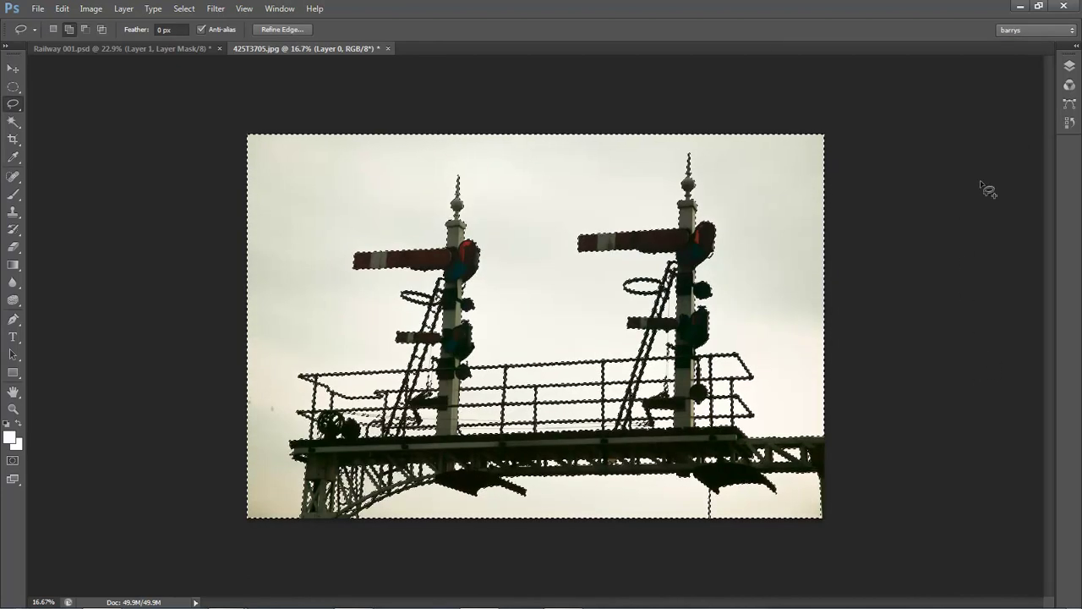
# Add a layer mask from the sky selection and invert it to isolate the signal gantry
pyautogui.click(1069, 66)
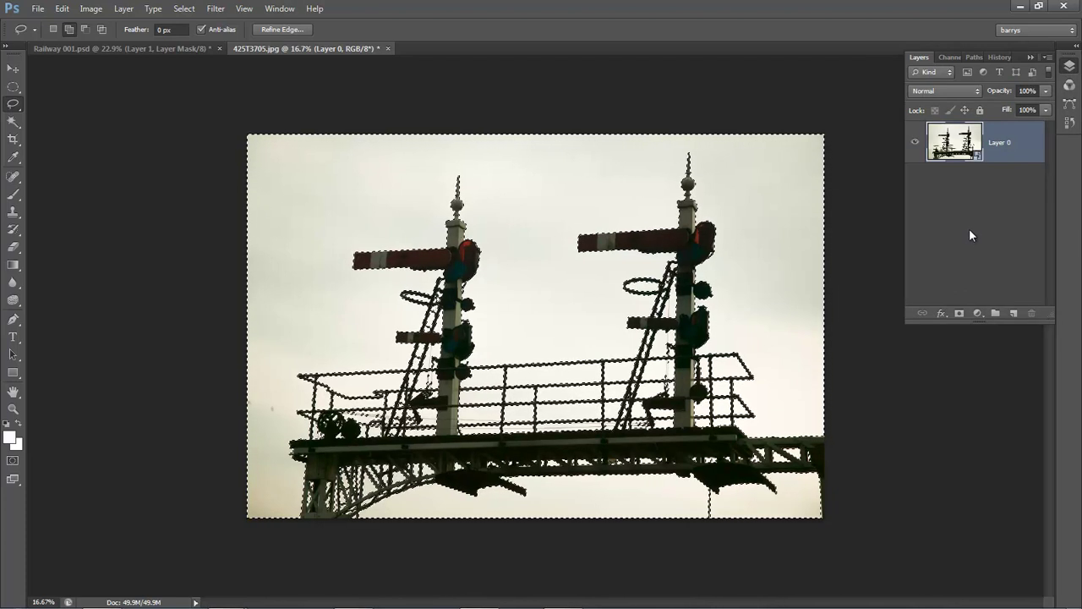
pyautogui.click(960, 314)
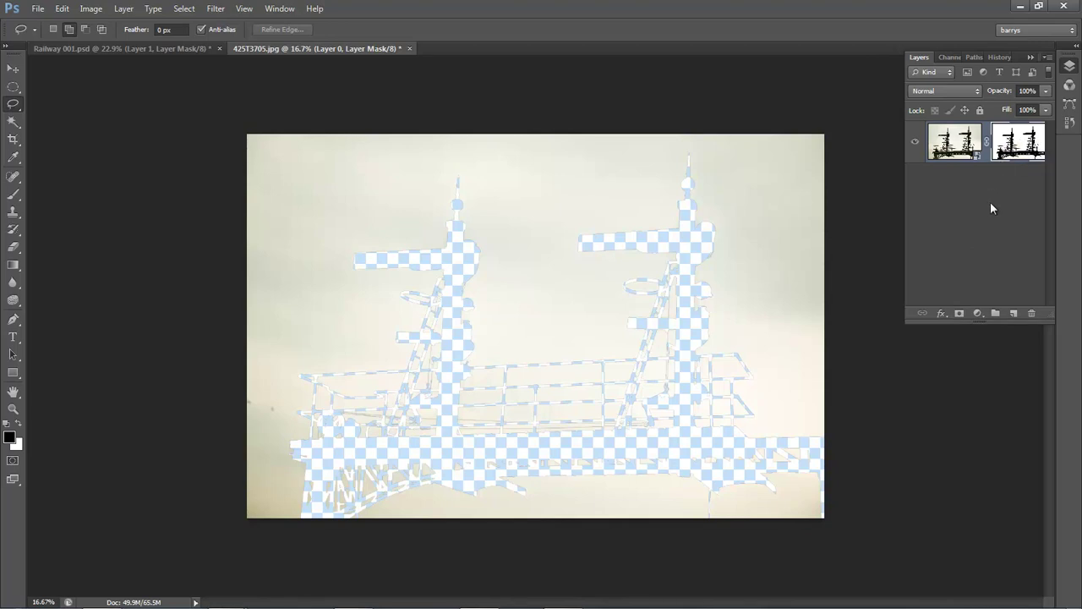
pyautogui.hotkey('ctrl', 'i')
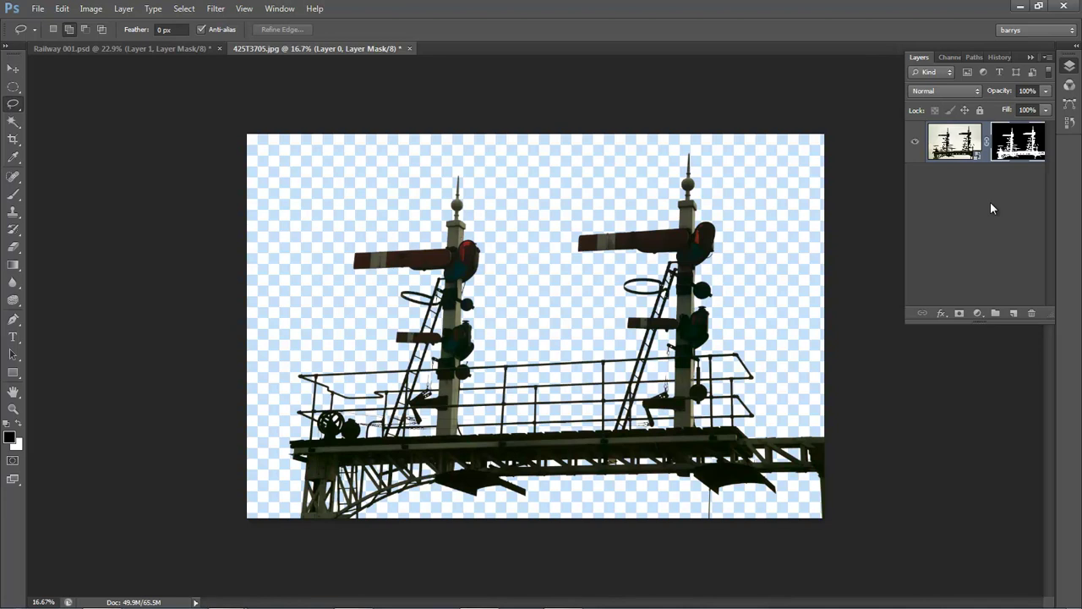
pyautogui.press('F7')
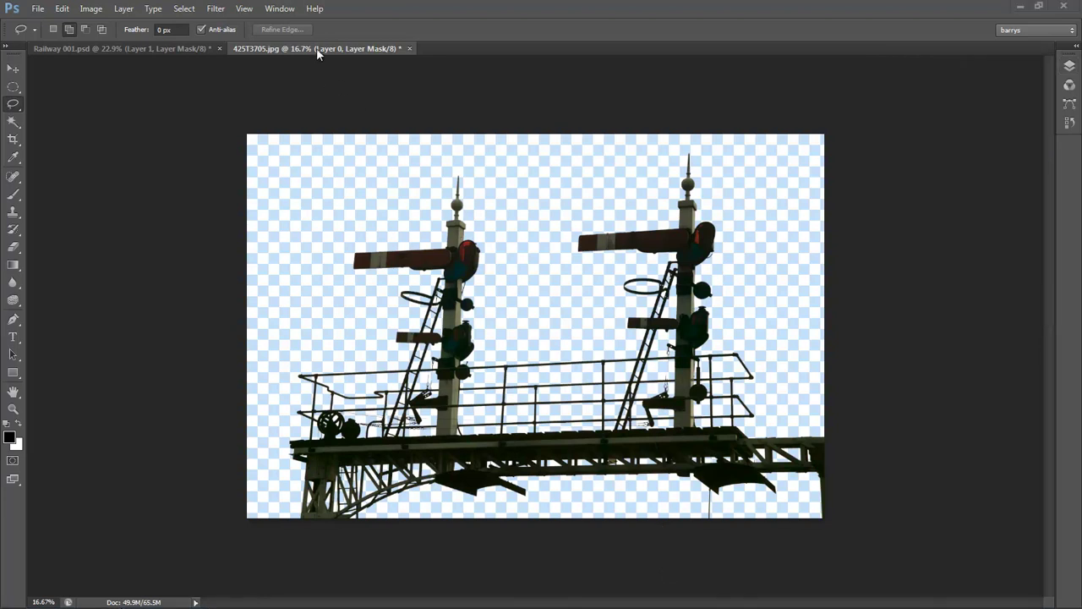
# Float the signal photo's window, copy its masked layer into Railway 001.psd, and close 425T3705.jpg without saving
pyautogui.moveTo(318, 47); pyautogui.dragTo(648, 177)
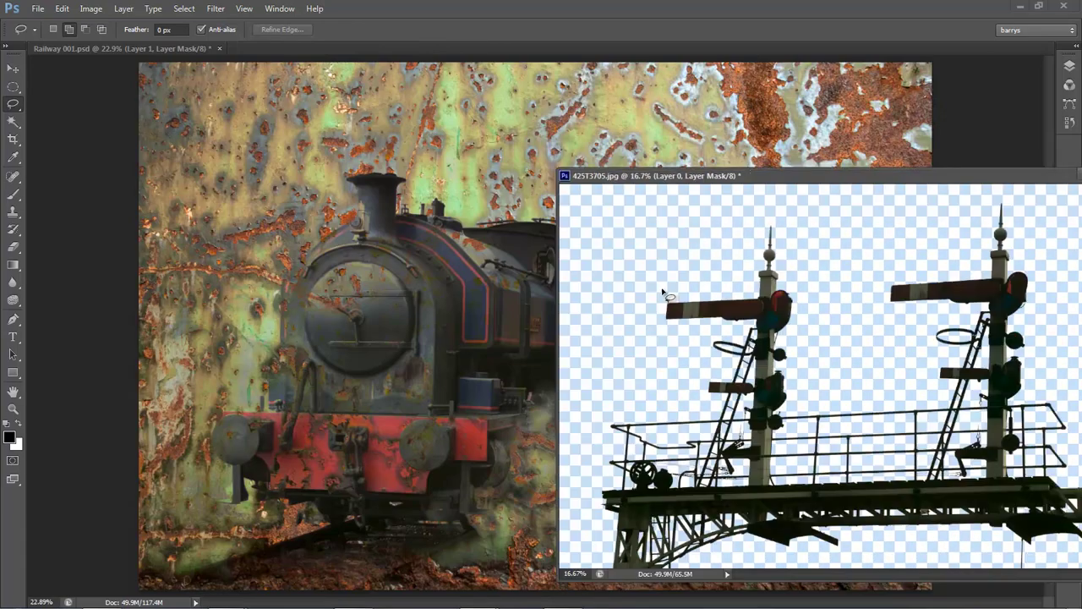
pyautogui.click(13, 70)
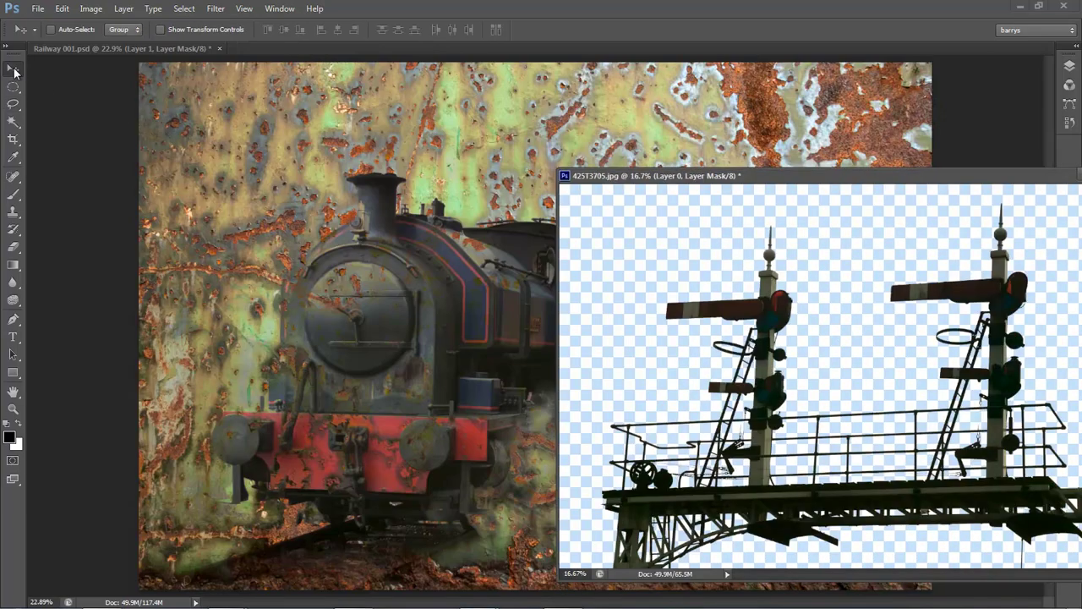
pyautogui.moveTo(769, 314); pyautogui.dragTo(361, 283)
pyautogui.moveTo(1011, 178); pyautogui.dragTo(764, 131)
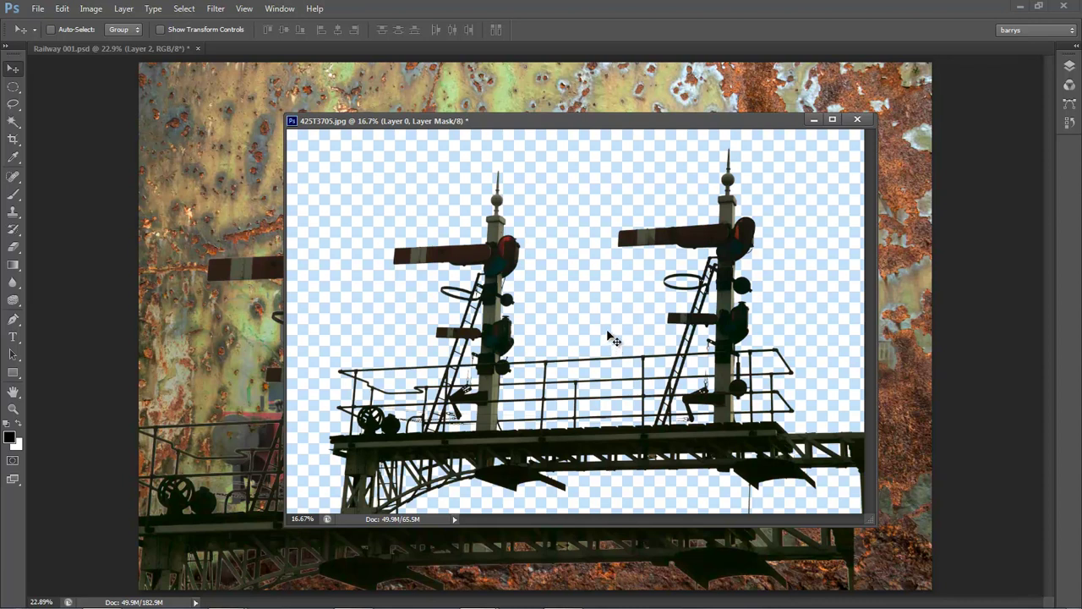
pyautogui.click(856, 120)
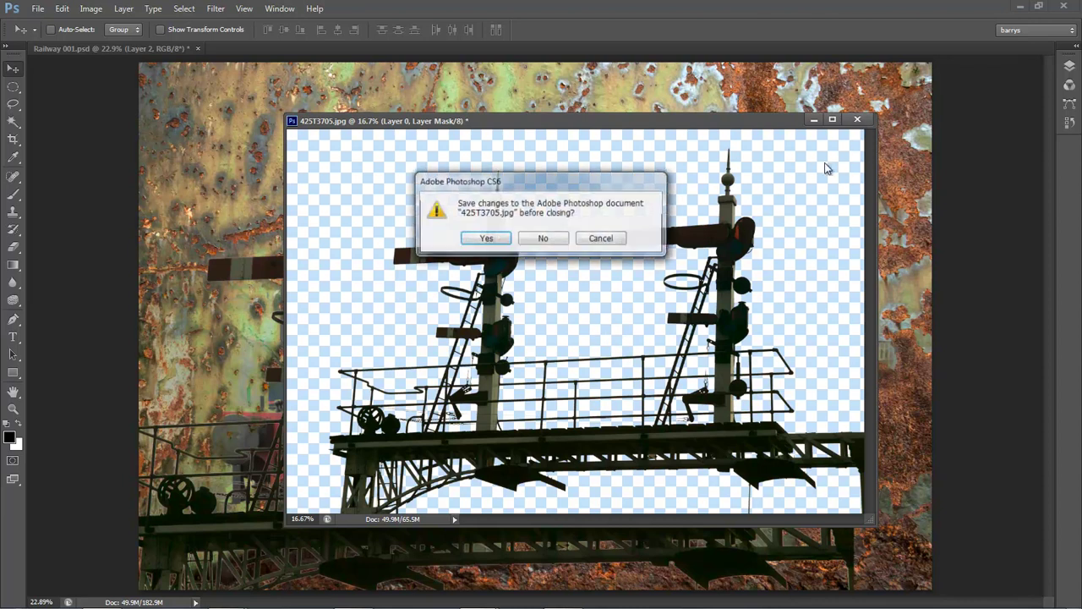
pyautogui.click(541, 240)
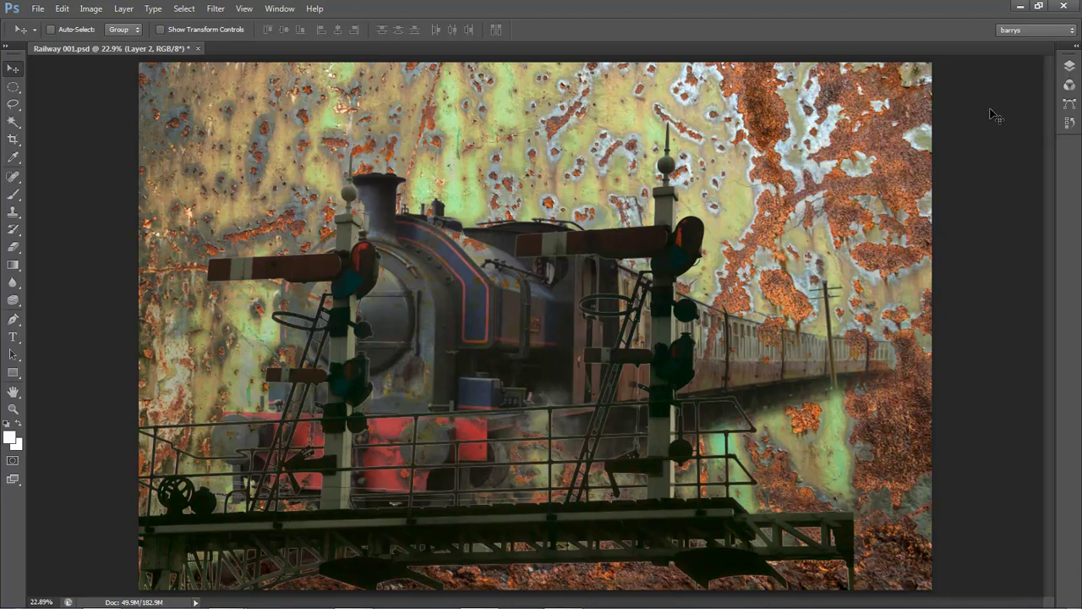
pyautogui.click(1069, 68)
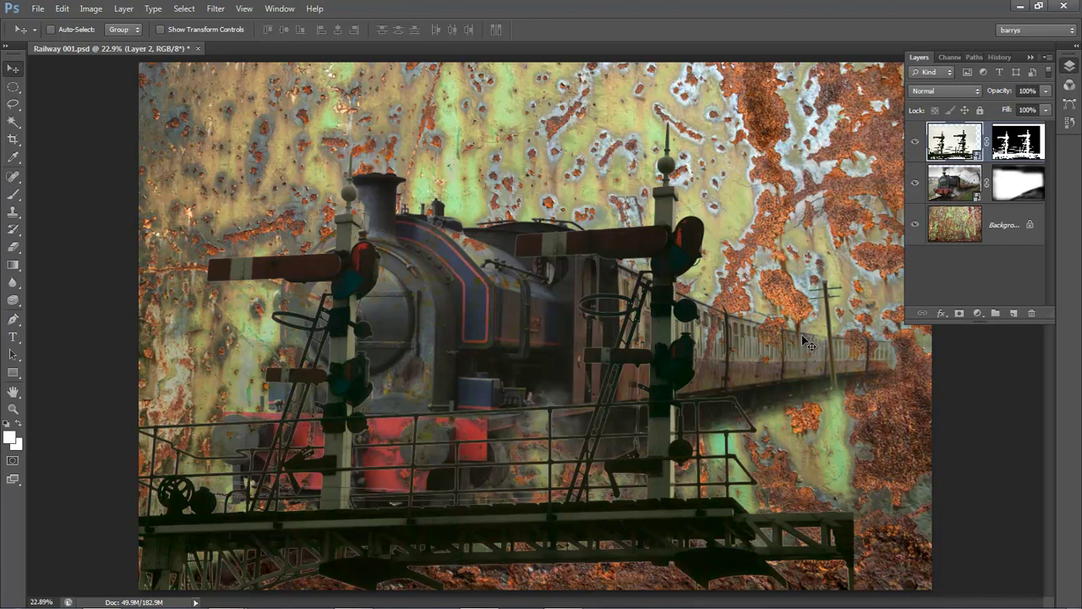
pyautogui.click(787, 68)
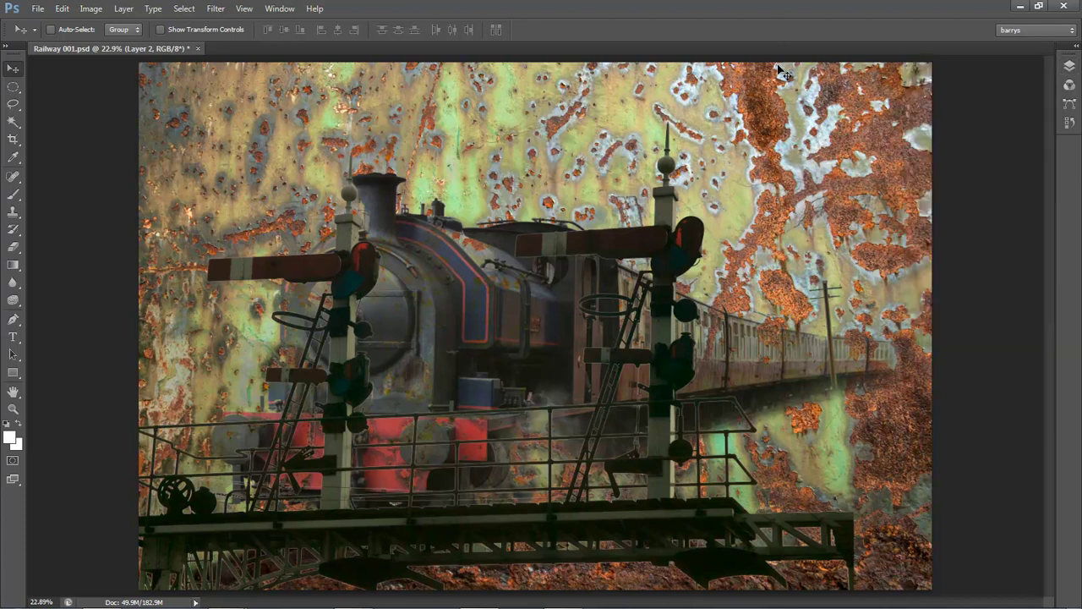
# Delete the masked signal gantry layer from Railway 001.psd
pyautogui.hotkey('ctrl', 's')
pyautogui.scroll(-2, 929, 380)
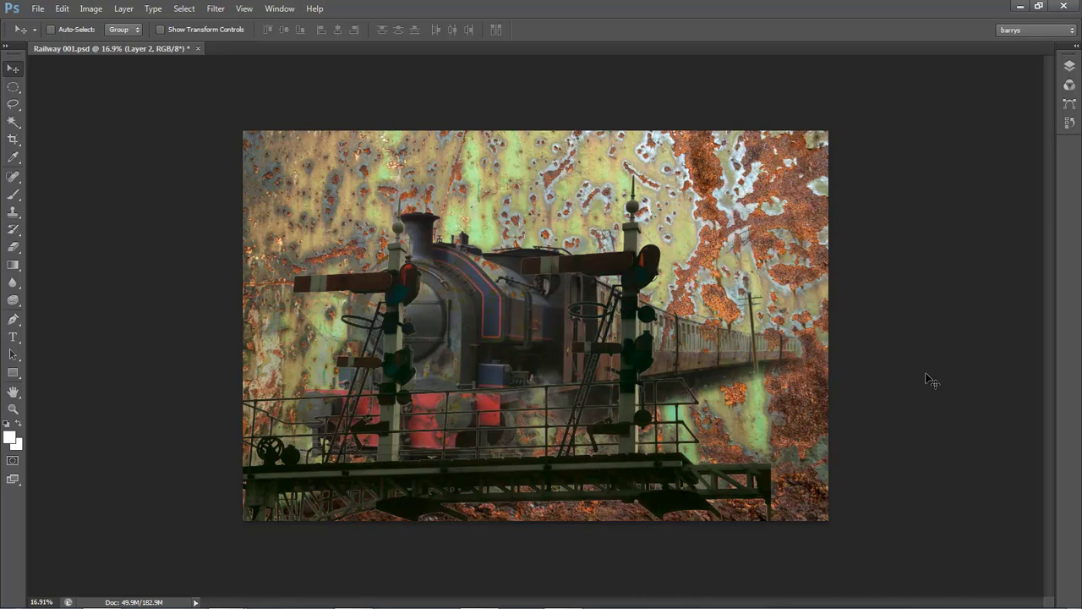
pyautogui.click(1069, 68)
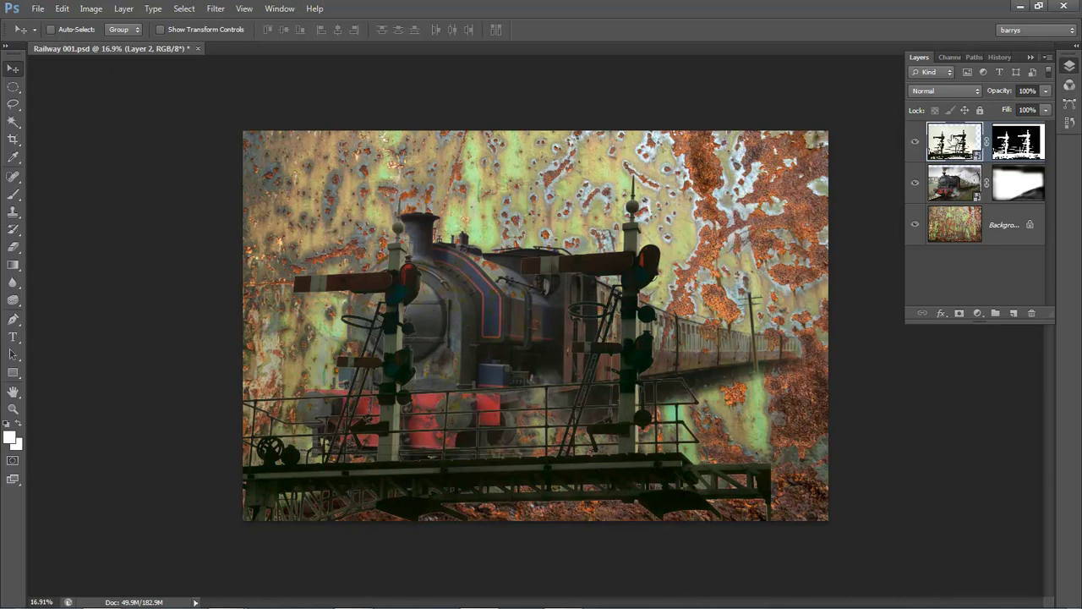
pyautogui.press('Delete')
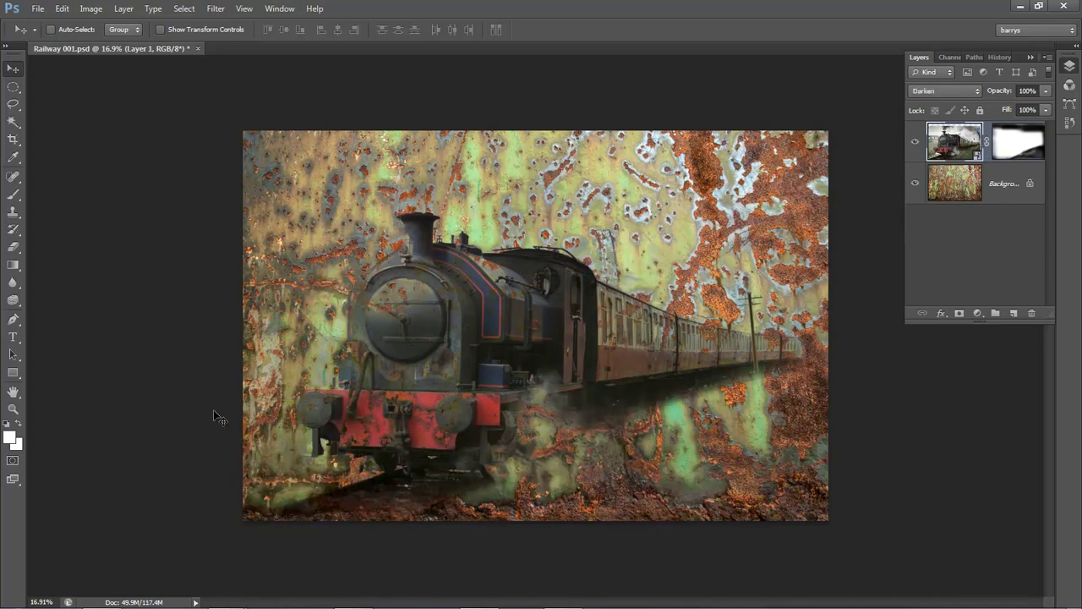
pyautogui.press('F7')
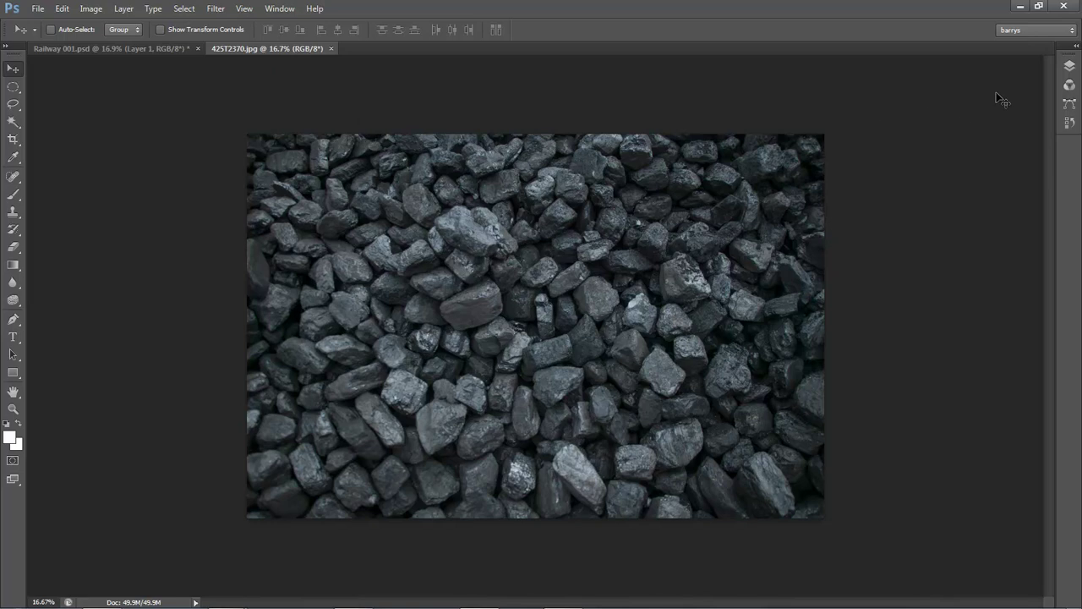
# Convert the background of the coal photo 425T2370.jpg to a Smart Object
pyautogui.click(1071, 67)
pyautogui.rightClick(1004, 144)
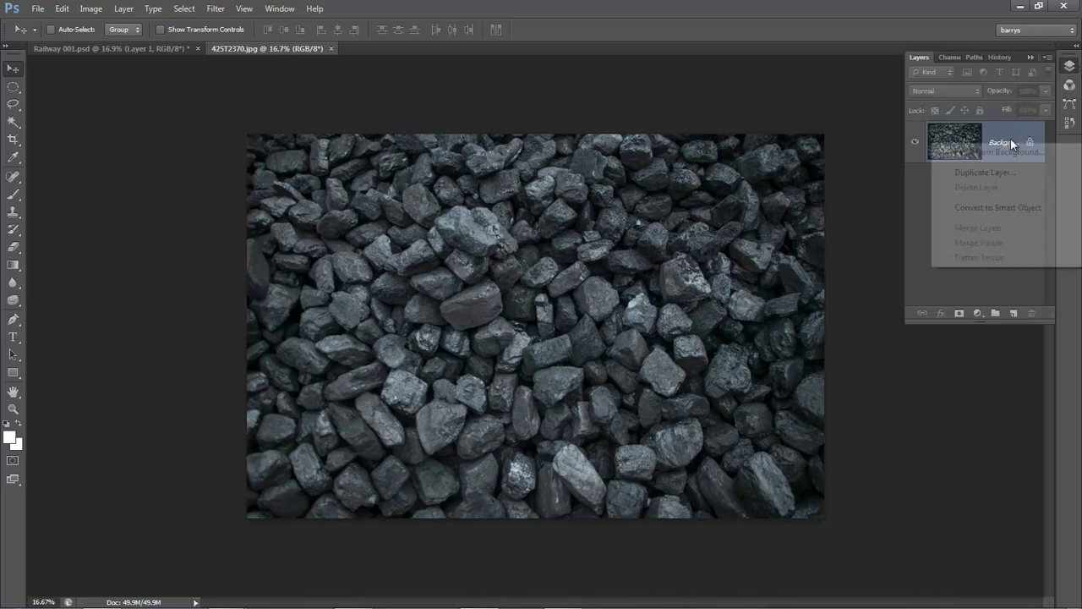
pyautogui.click(991, 209)
# Float the coal photo's window, copy its layer into Railway 001.psd, and close 425T2370.jpg without saving
pyautogui.click(333, 49)
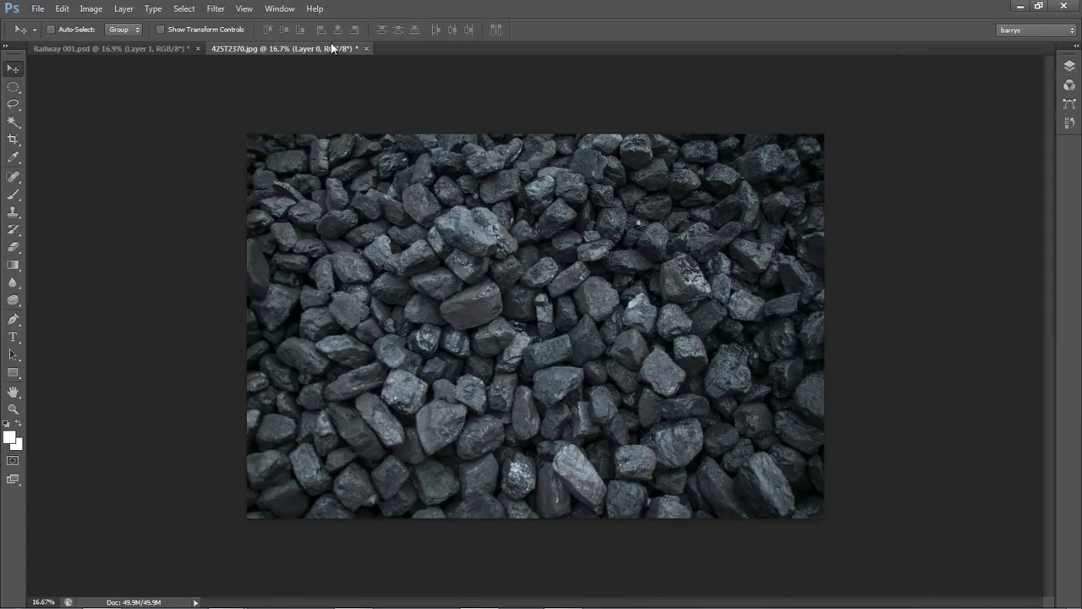
pyautogui.moveTo(332, 49); pyautogui.dragTo(596, 237)
pyautogui.moveTo(665, 340); pyautogui.dragTo(439, 331)
pyautogui.click(1042, 236)
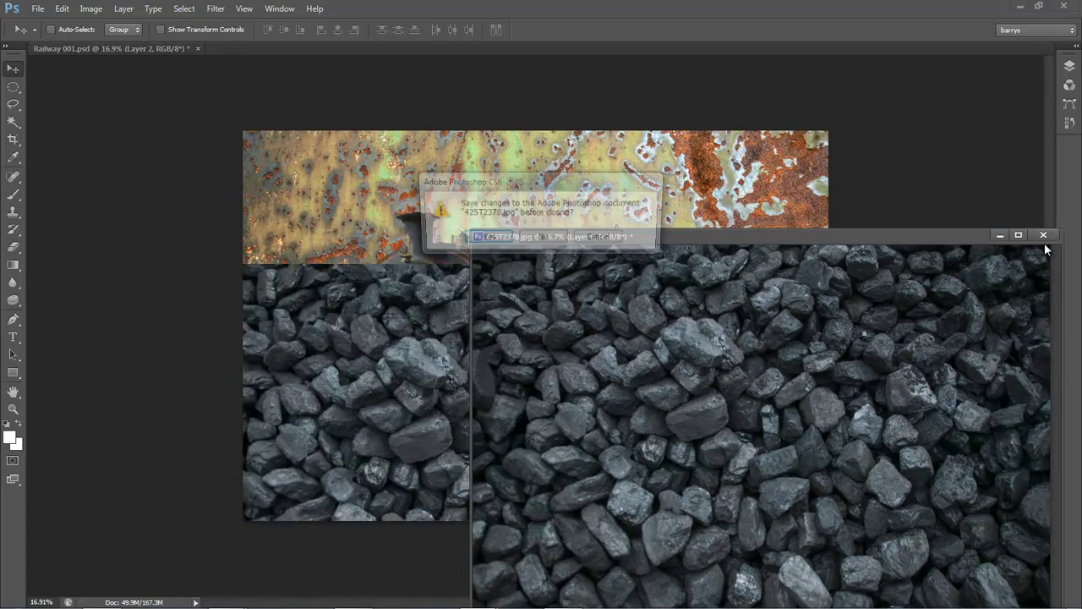
pyautogui.click(531, 237)
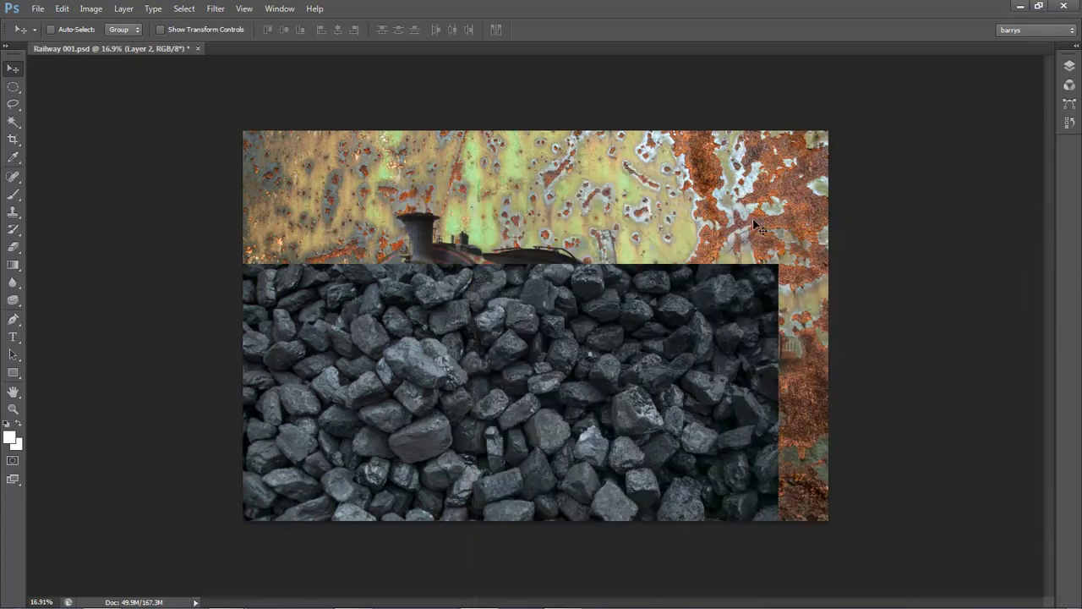
pyautogui.hotkey('ctrl', 's')
# Scale the coal layer to about 81% width and 65% height and fit it into the image's lower-right corner
pyautogui.moveTo(652, 393); pyautogui.dragTo(698, 288)
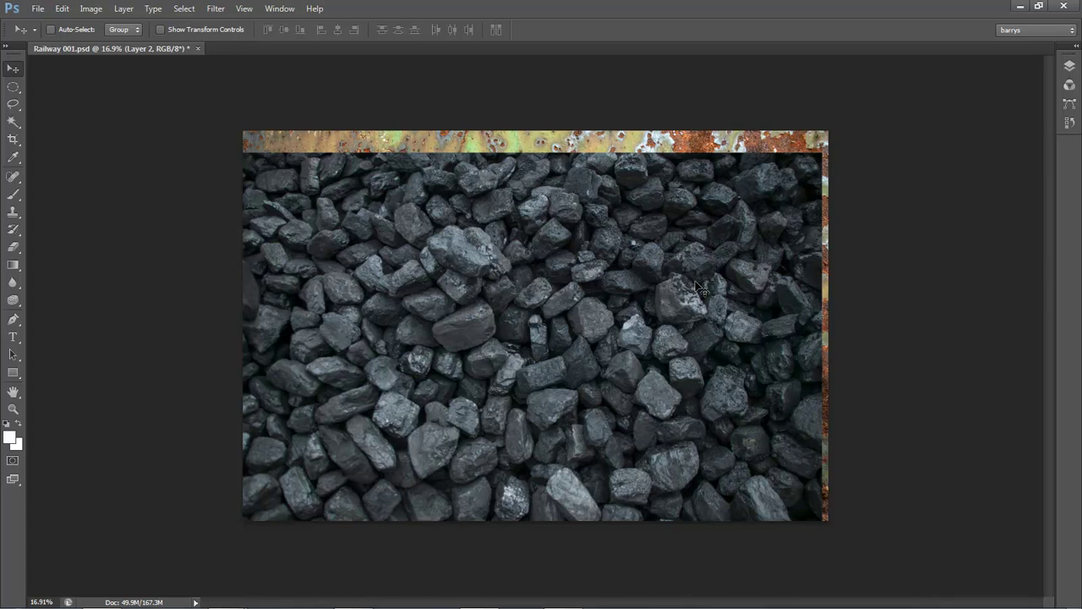
pyautogui.hotkey('ctrl', 't')
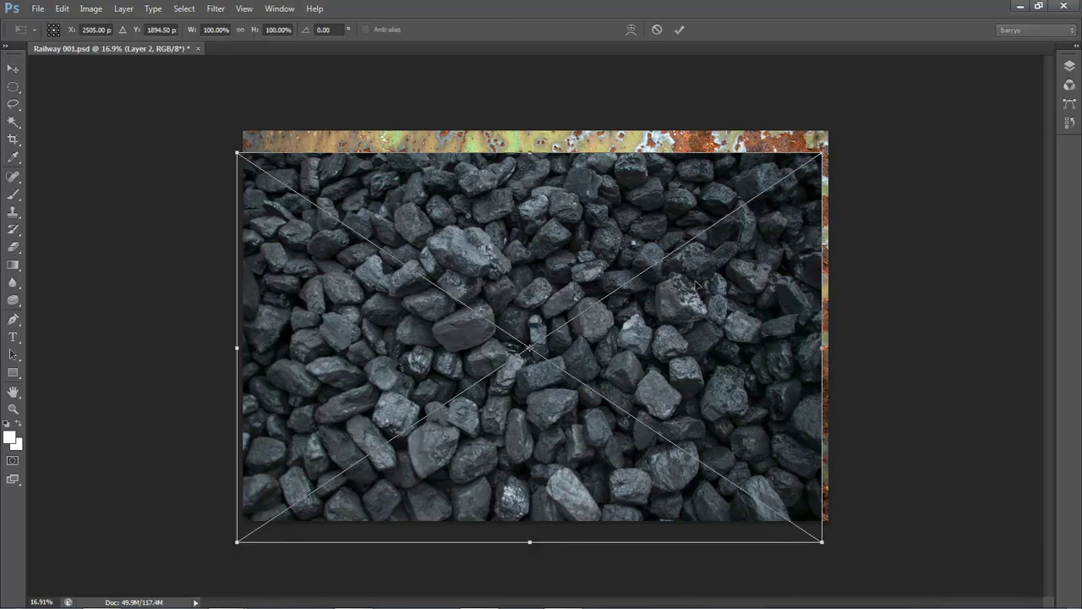
pyautogui.moveTo(236, 153); pyautogui.dragTo(346, 222)
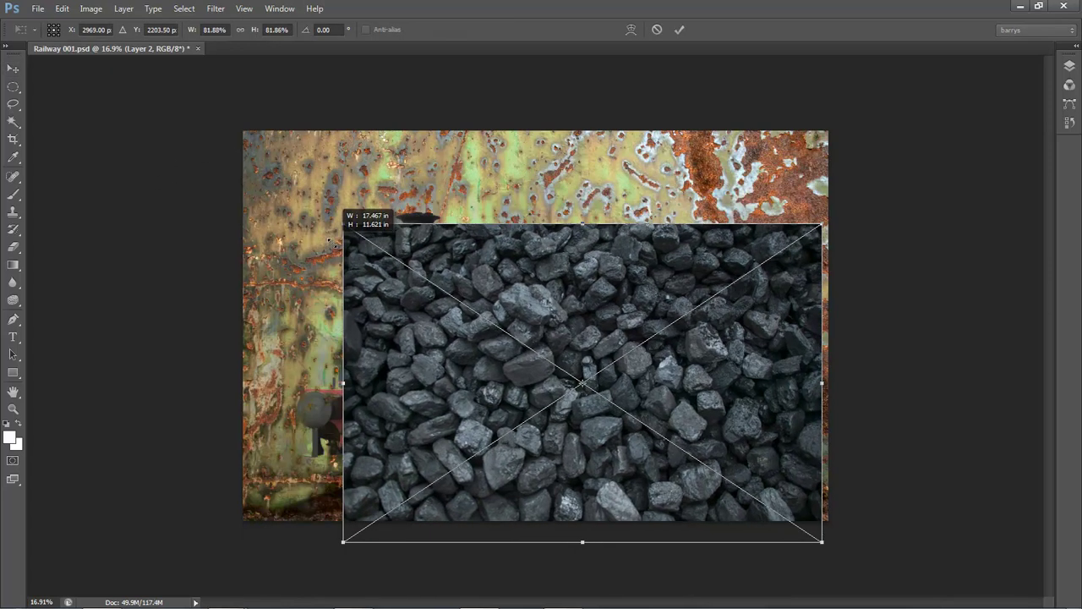
pyautogui.moveTo(540, 359); pyautogui.dragTo(480, 325)
pyautogui.moveTo(589, 205); pyautogui.dragTo(582, 271)
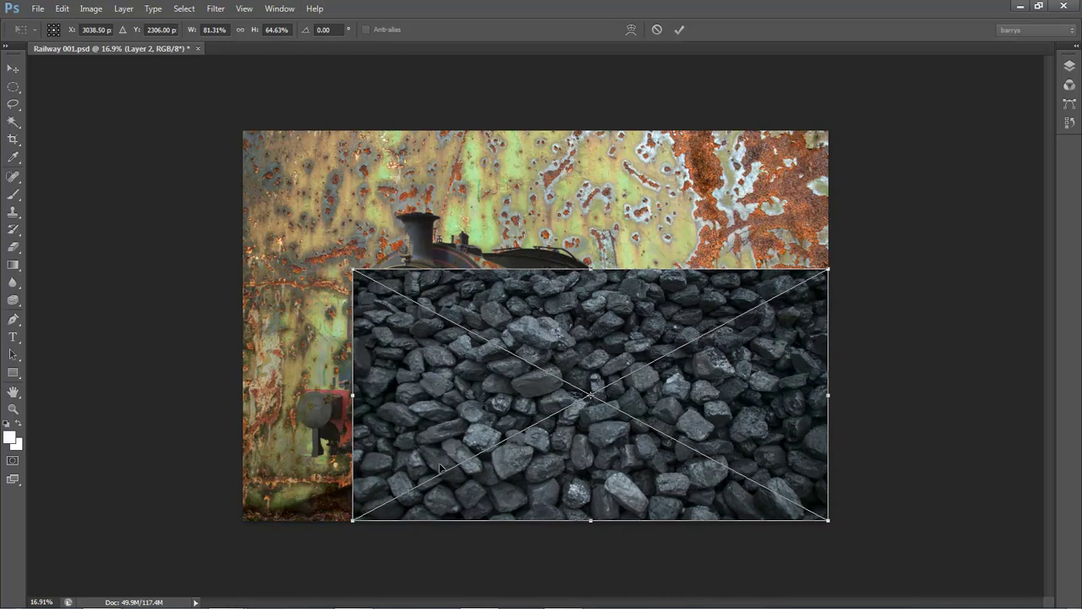
pyautogui.click(679, 31)
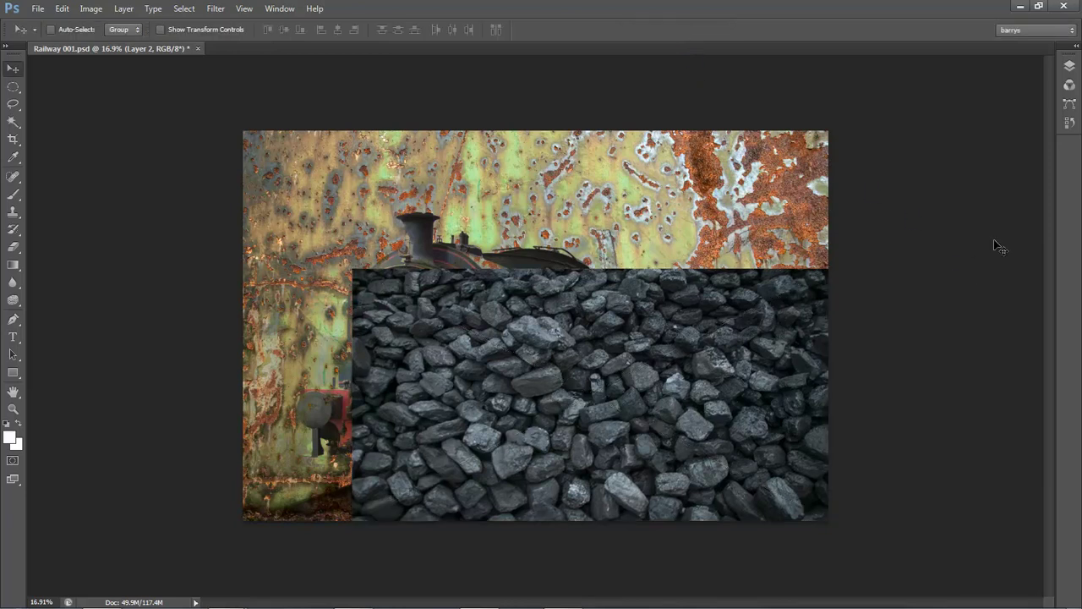
# Set the coal layer's blend mode to Darken
pyautogui.click(1070, 66)
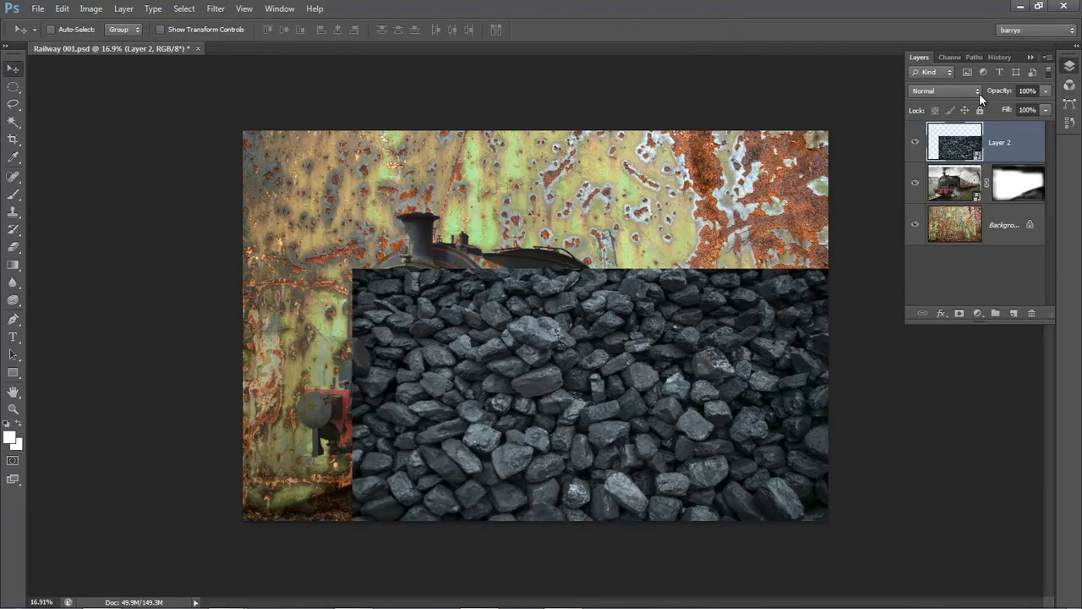
pyautogui.click(972, 91)
pyautogui.click(959, 139)
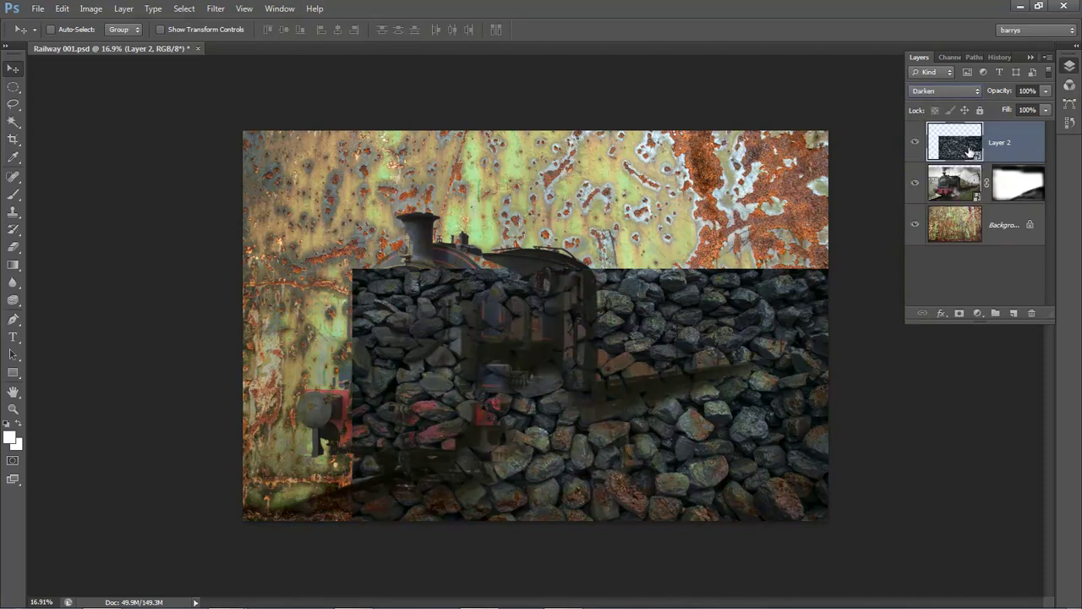
# Try the Multiply, Overlay, Soft Light and Hard Light blend modes on the coal layer and return it to Darken
pyautogui.click(978, 93)
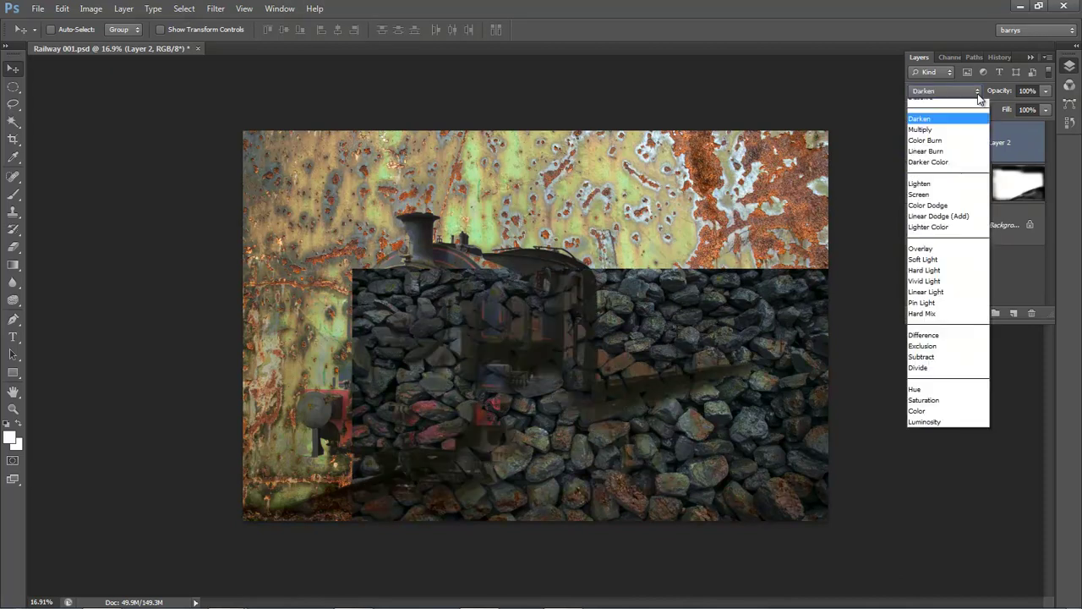
pyautogui.click(960, 149)
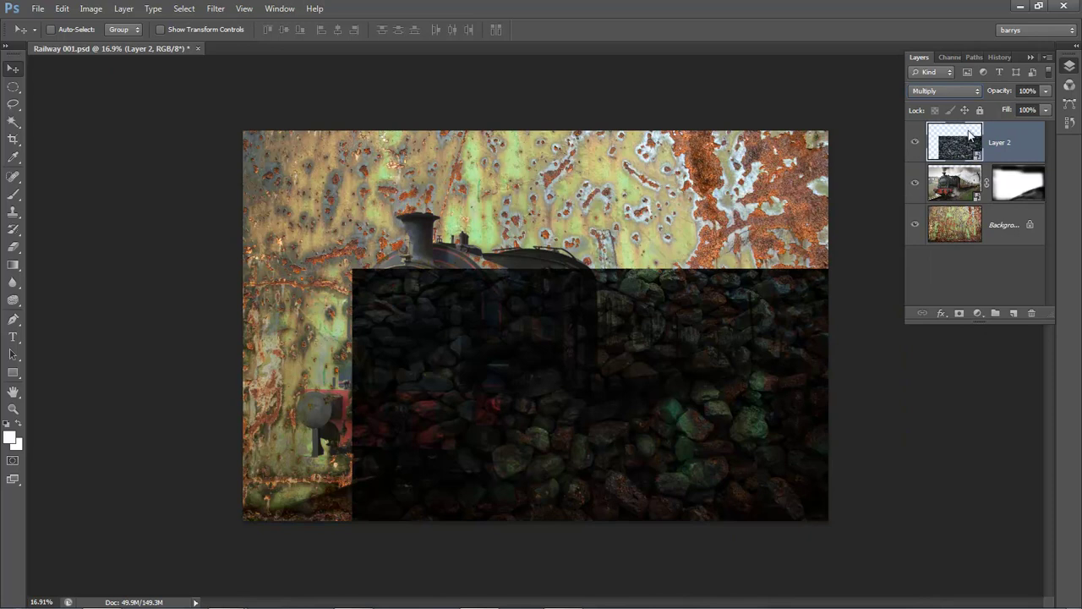
pyautogui.click(978, 90)
pyautogui.click(943, 268)
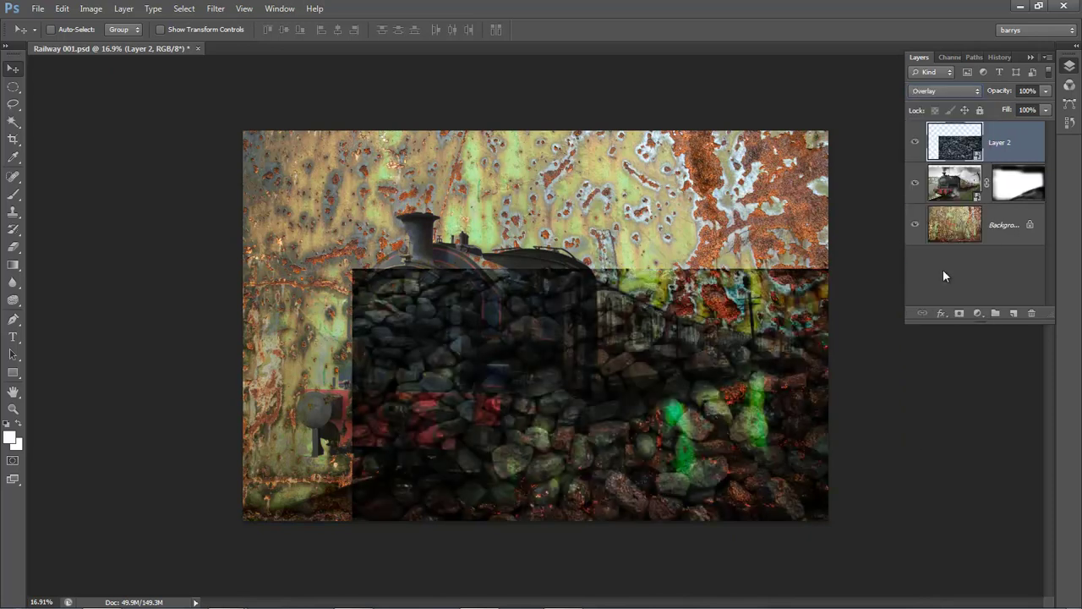
pyautogui.click(978, 91)
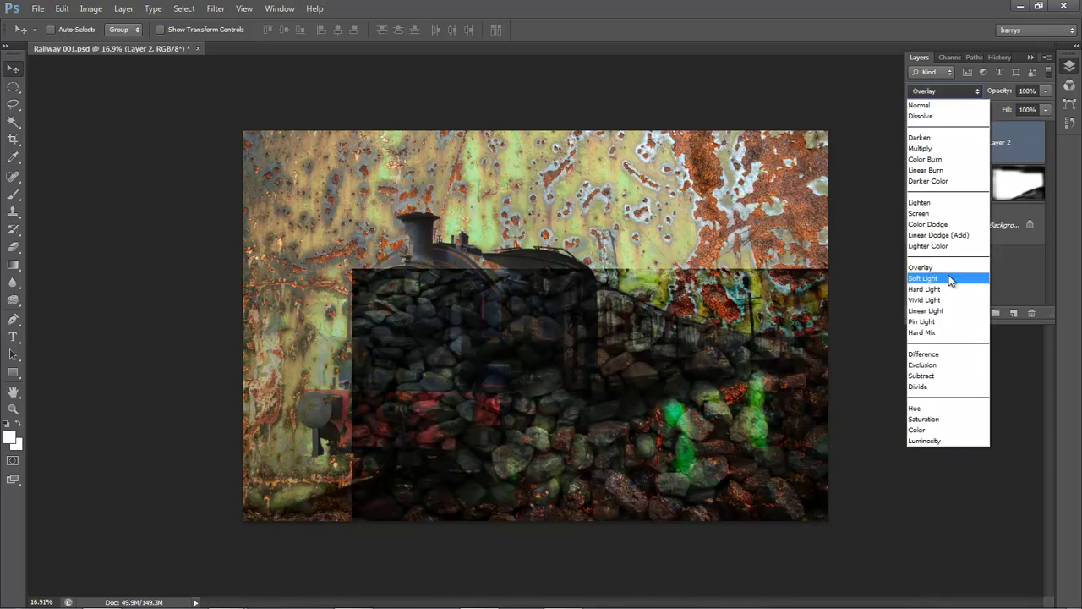
pyautogui.click(943, 279)
pyautogui.click(977, 92)
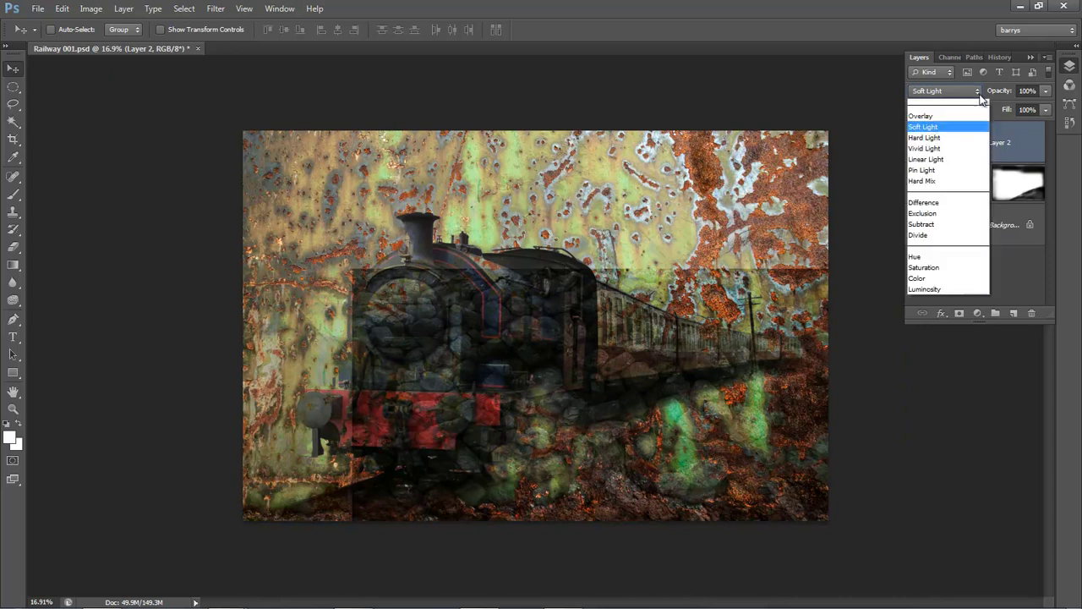
pyautogui.click(953, 292)
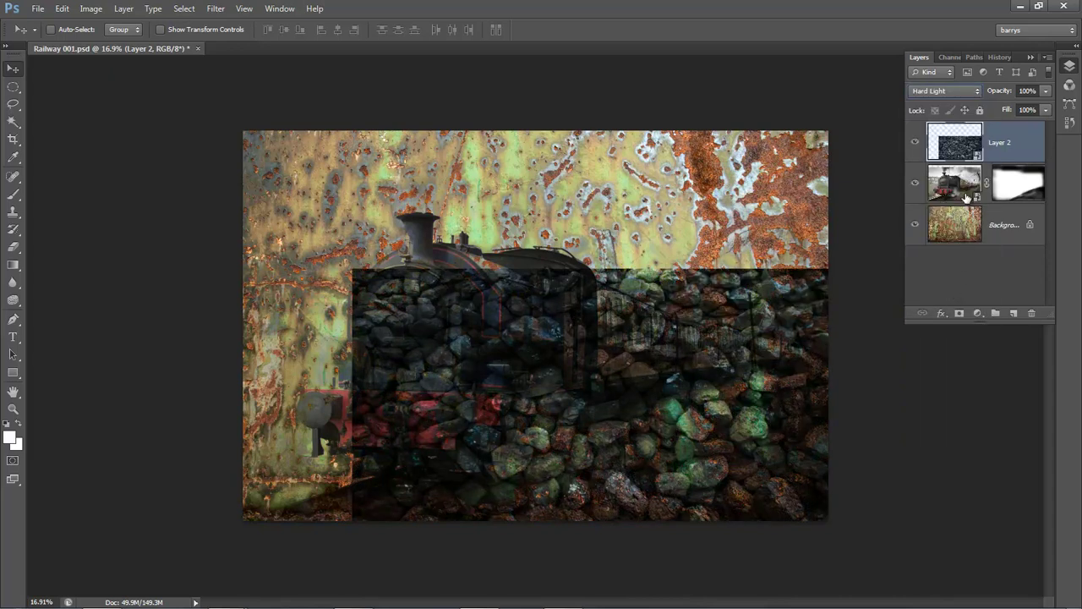
pyautogui.click(977, 91)
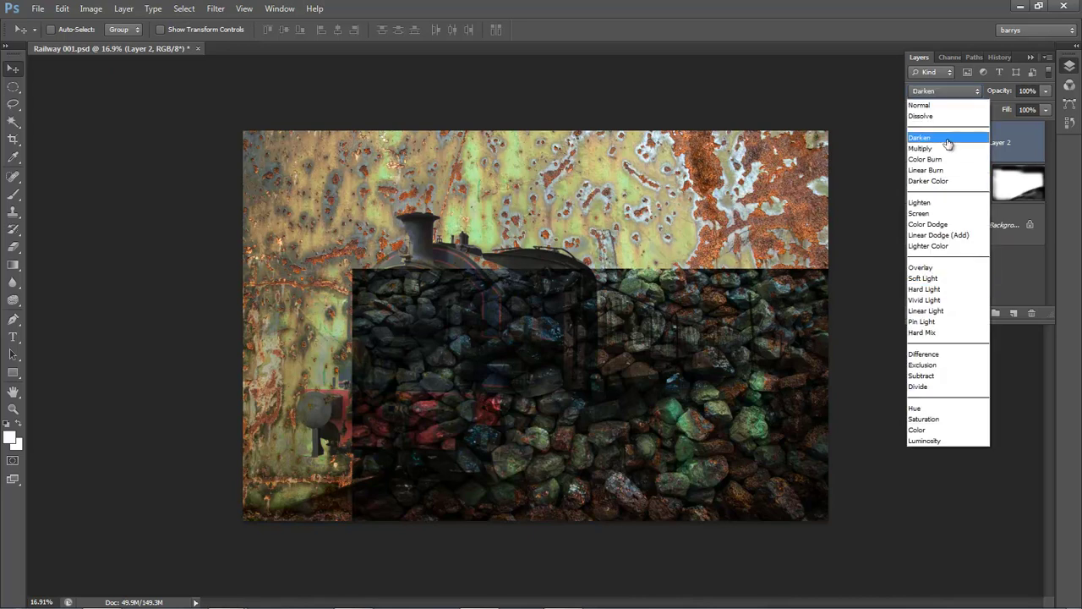
pyautogui.click(949, 139)
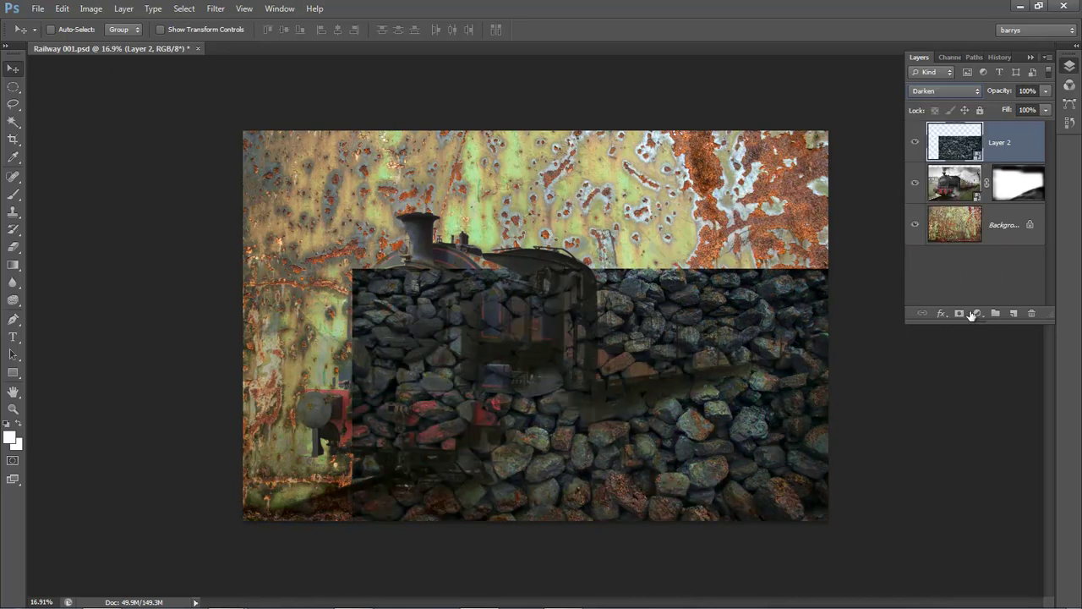
# Add a layer mask to the coal layer and fade out the coal's upper and left edges with black linear gradients
pyautogui.click(958, 313)
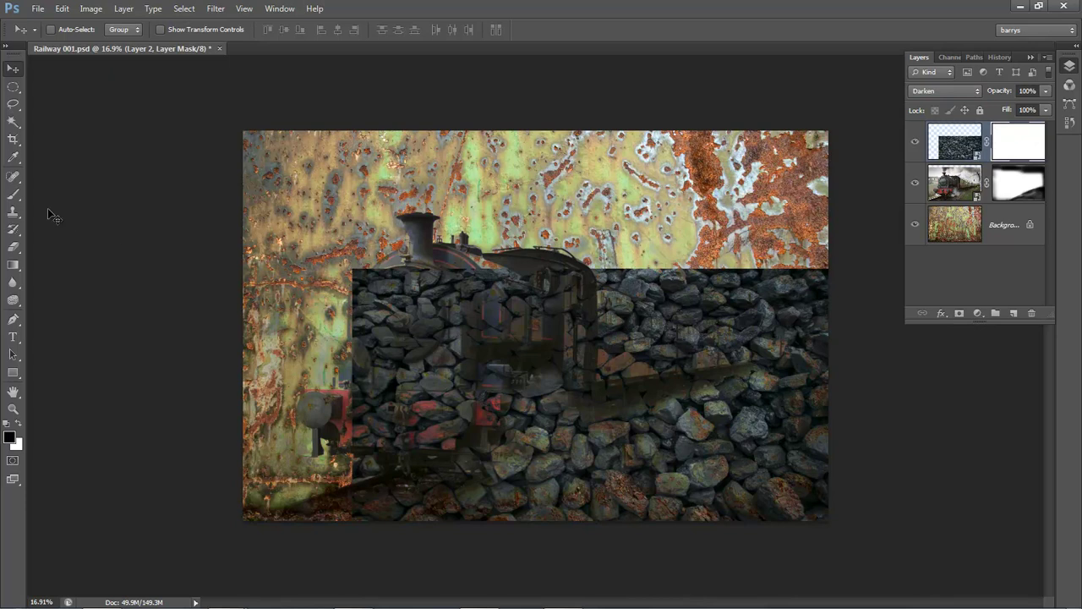
pyautogui.moveTo(13, 265); pyautogui.dragTo(59, 265)
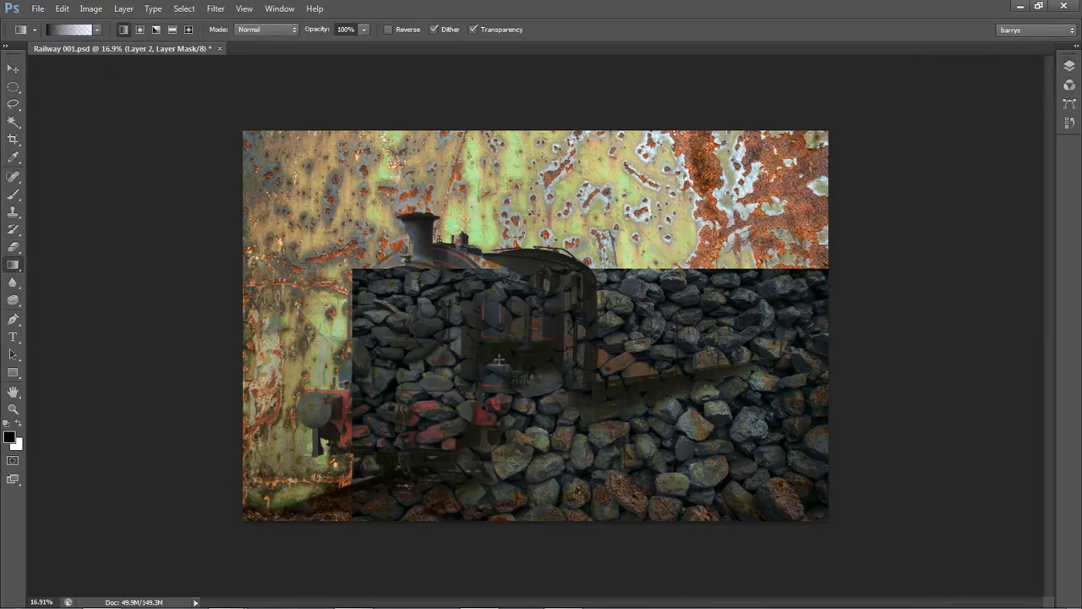
pyautogui.moveTo(507, 356); pyautogui.dragTo(543, 446)
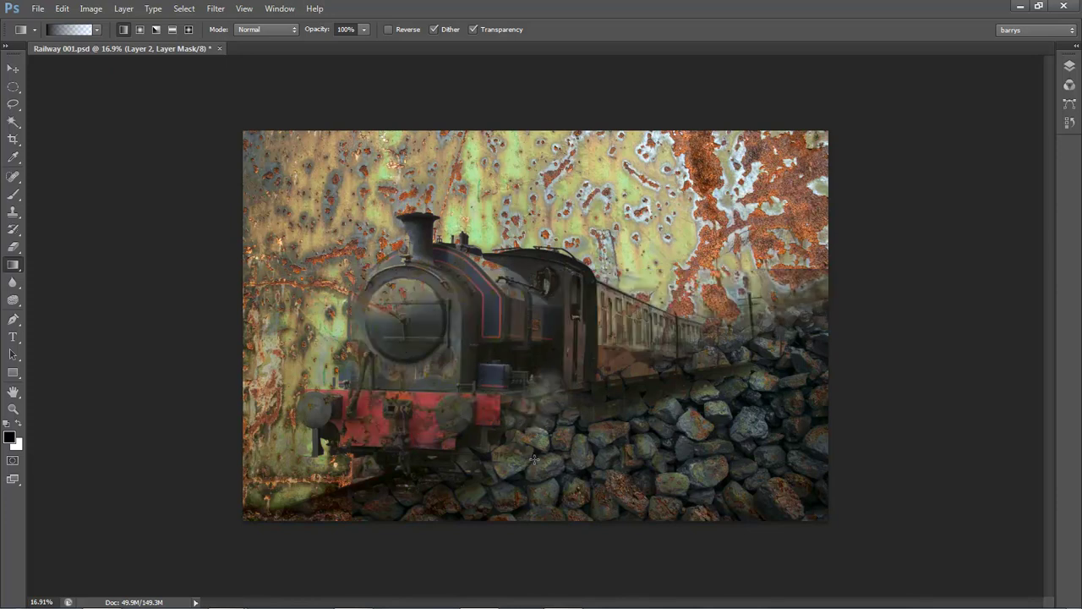
pyautogui.moveTo(548, 382); pyautogui.dragTo(557, 441)
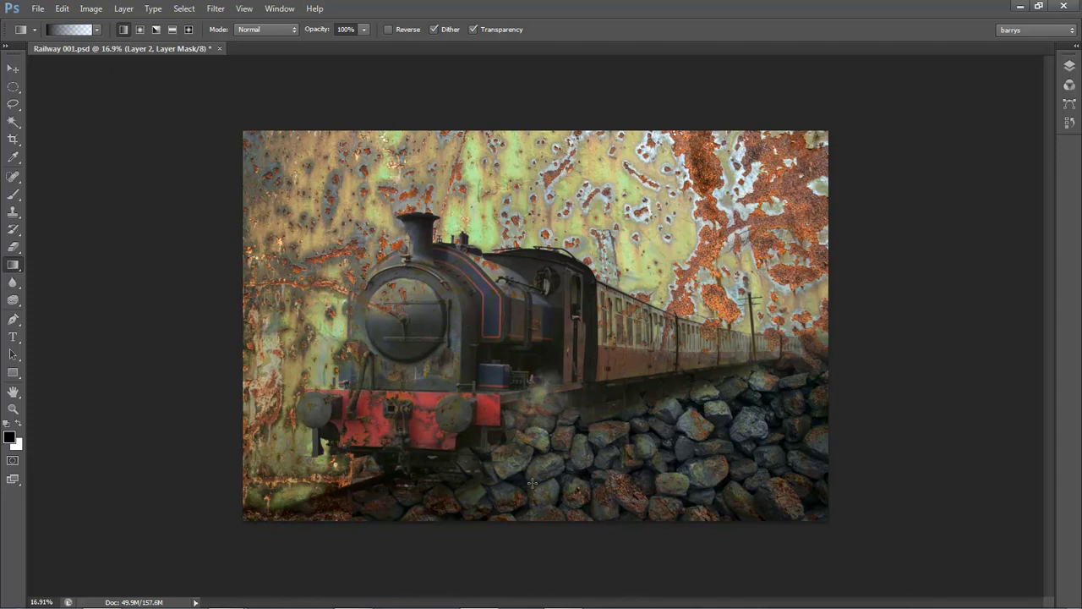
# Soften the coal's remaining edge near the lower-left corner on the mask with a 700 px black brush at 5% flow
pyautogui.click(14, 195)
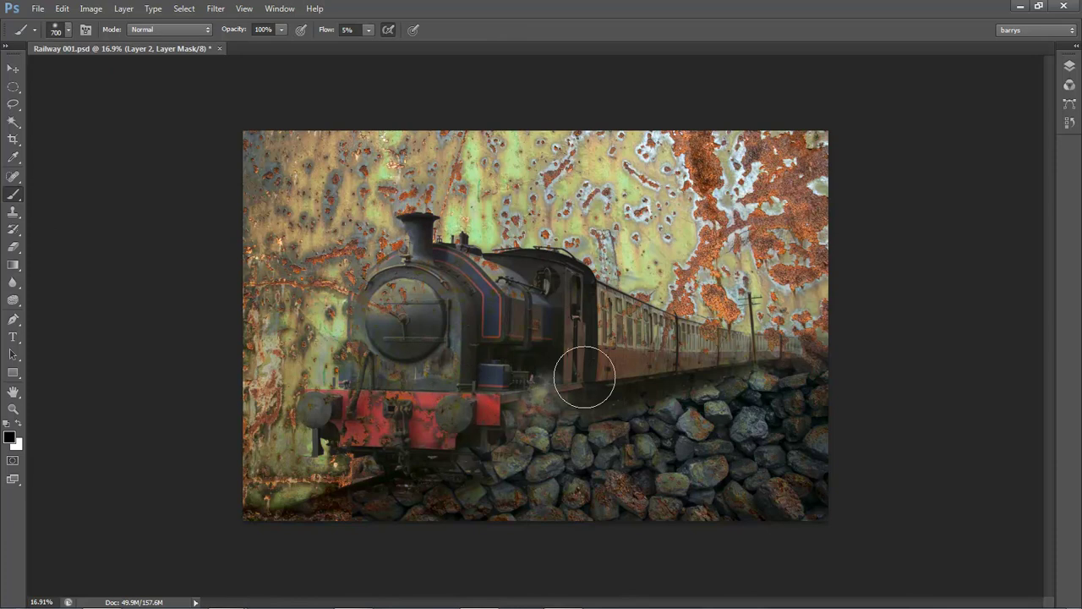
pyautogui.moveTo(377, 435)
pyautogui.mouseDown()
pyautogui.moveTo(255, 477)
pyautogui.moveTo(327, 492)
pyautogui.moveTo(293, 499)
pyautogui.moveTo(308, 519)
pyautogui.moveTo(231, 548)
pyautogui.moveTo(318, 523)
pyautogui.moveTo(251, 538)
pyautogui.moveTo(322, 510)
pyautogui.moveTo(325, 498)
pyautogui.moveTo(273, 502)
pyautogui.moveTo(351, 479)
pyautogui.moveTo(328, 514)
pyautogui.moveTo(311, 515)
pyautogui.moveTo(343, 503)
pyautogui.moveTo(244, 536)
pyautogui.mouseUp()
pyautogui.moveTo(949, 399)
pyautogui.mouseDown()
pyautogui.moveTo(854, 324)
pyautogui.moveTo(728, 347)
pyautogui.moveTo(807, 343)
pyautogui.moveTo(674, 349)
pyautogui.moveTo(406, 415)
pyautogui.mouseUp()
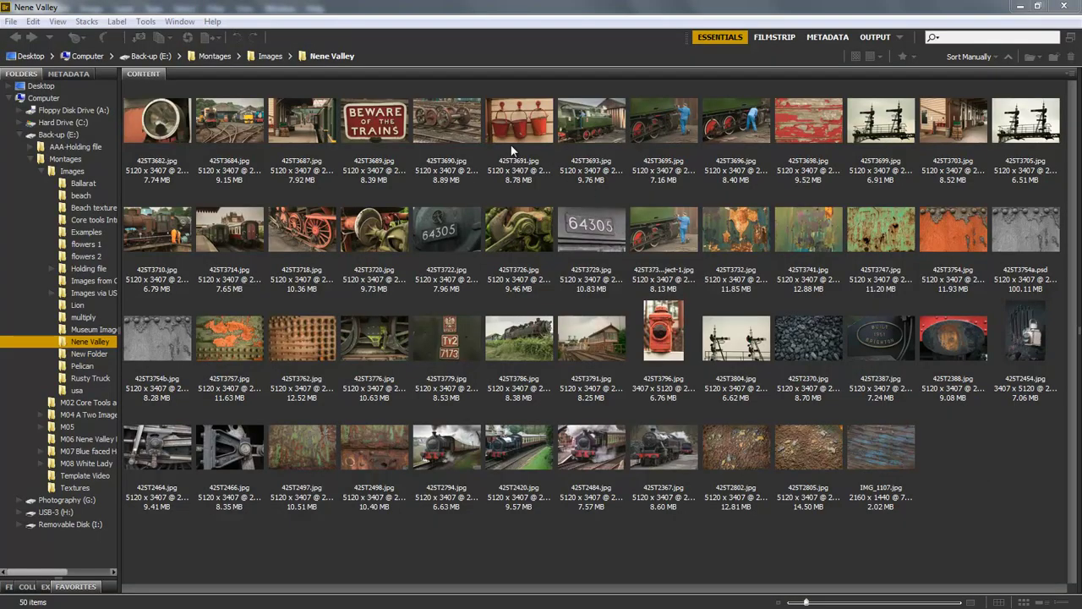
# Look through the Nene Valley photos in Bridge and open the Brighton builder's plate photo 425T2387.jpg
pyautogui.click(385, 128)
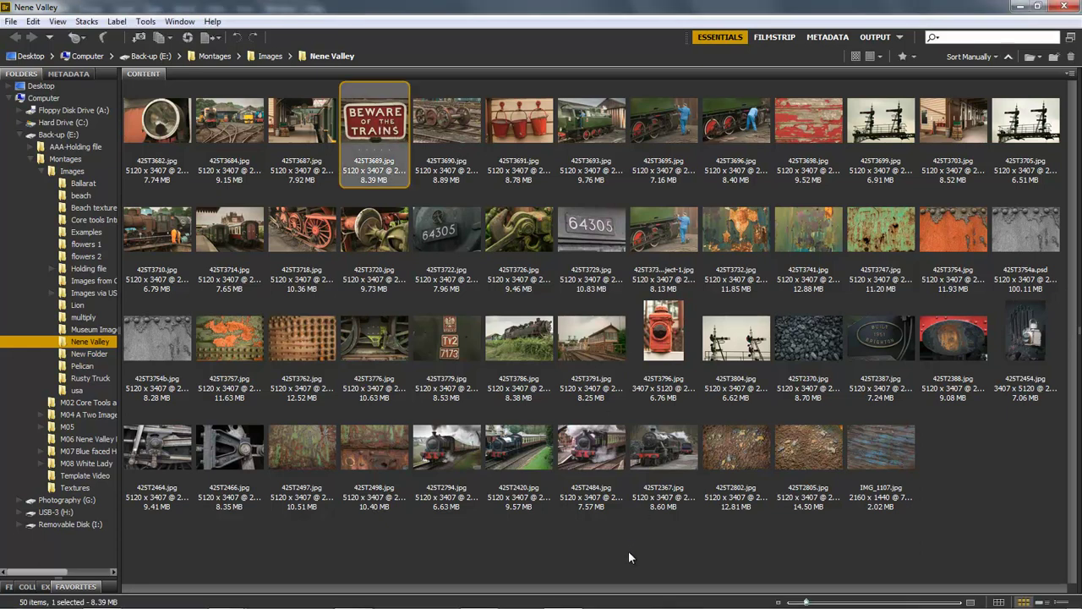
pyautogui.click(458, 221)
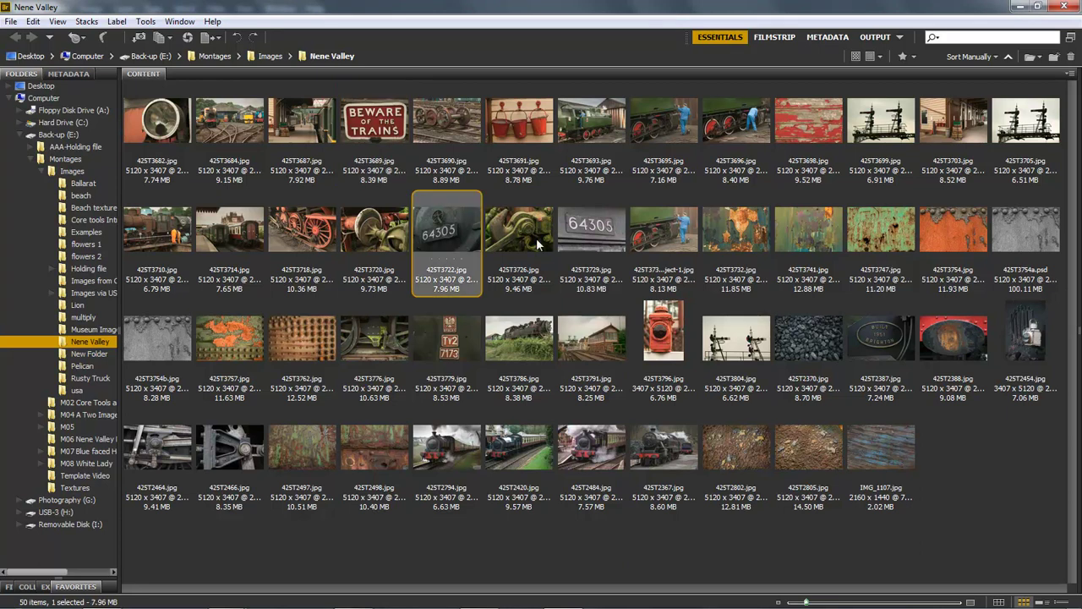
pyautogui.click(577, 229)
pyautogui.click(888, 345)
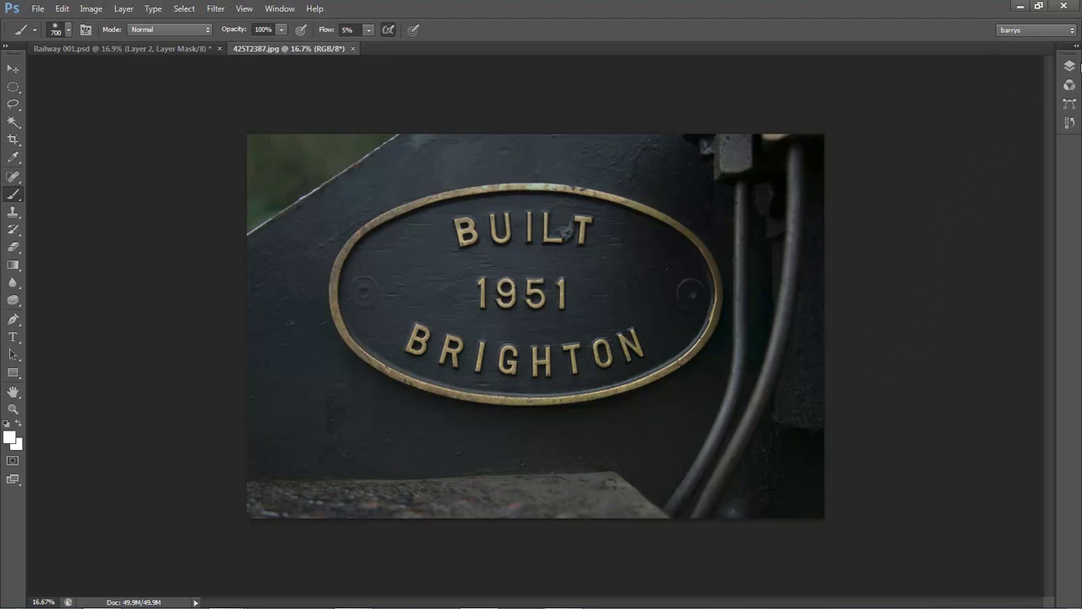
# Convert the builder's plate photo to a Smart Object and float its window over Railway 001.psd
pyautogui.click(1070, 66)
pyautogui.rightClick(1006, 140)
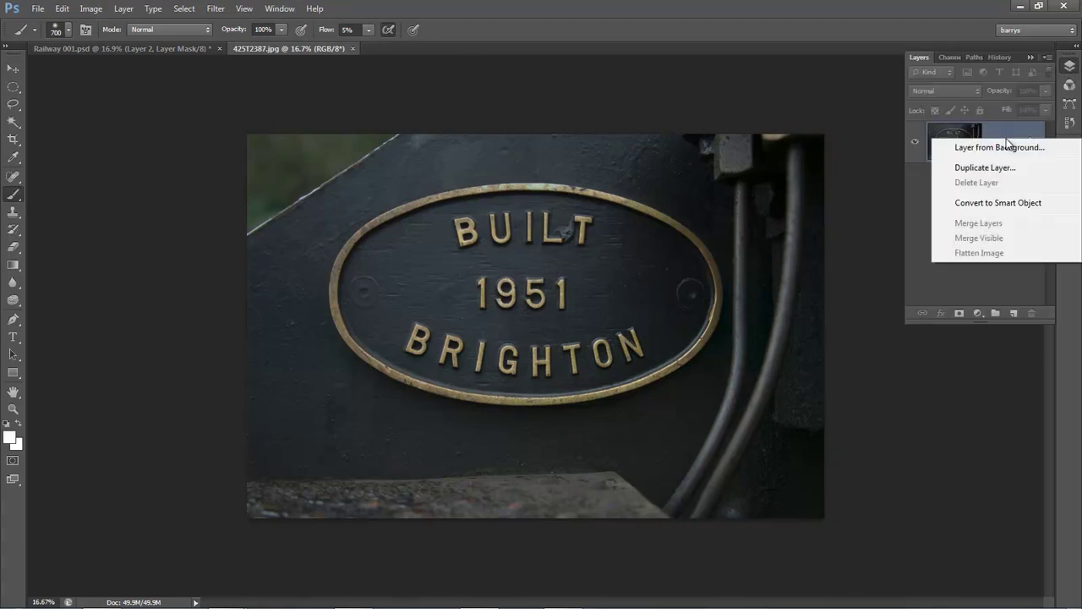
pyautogui.click(1002, 205)
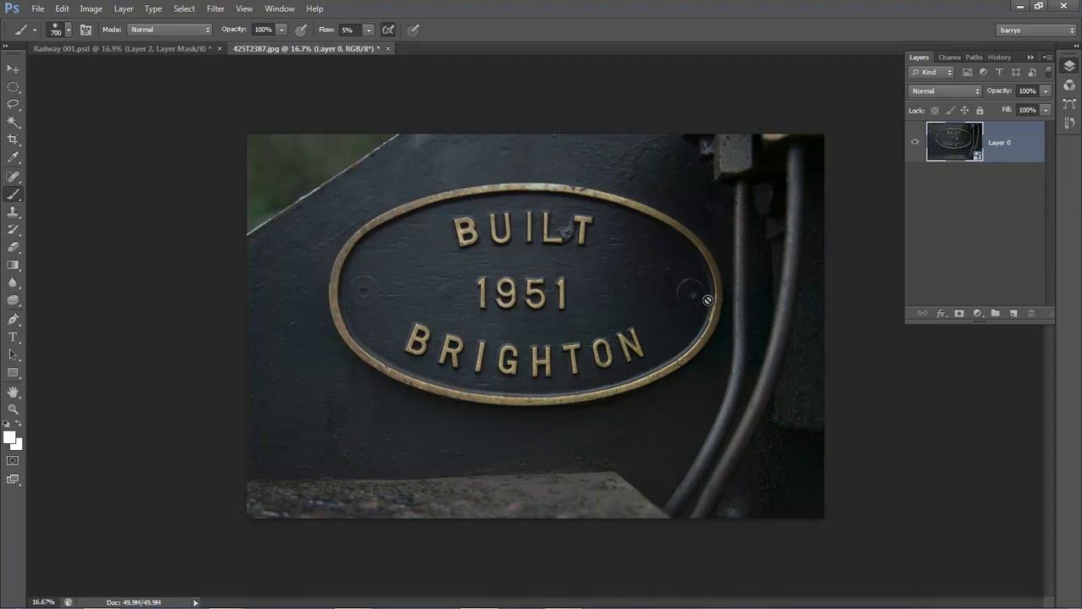
pyautogui.click(366, 49)
pyautogui.moveTo(366, 49); pyautogui.dragTo(708, 227)
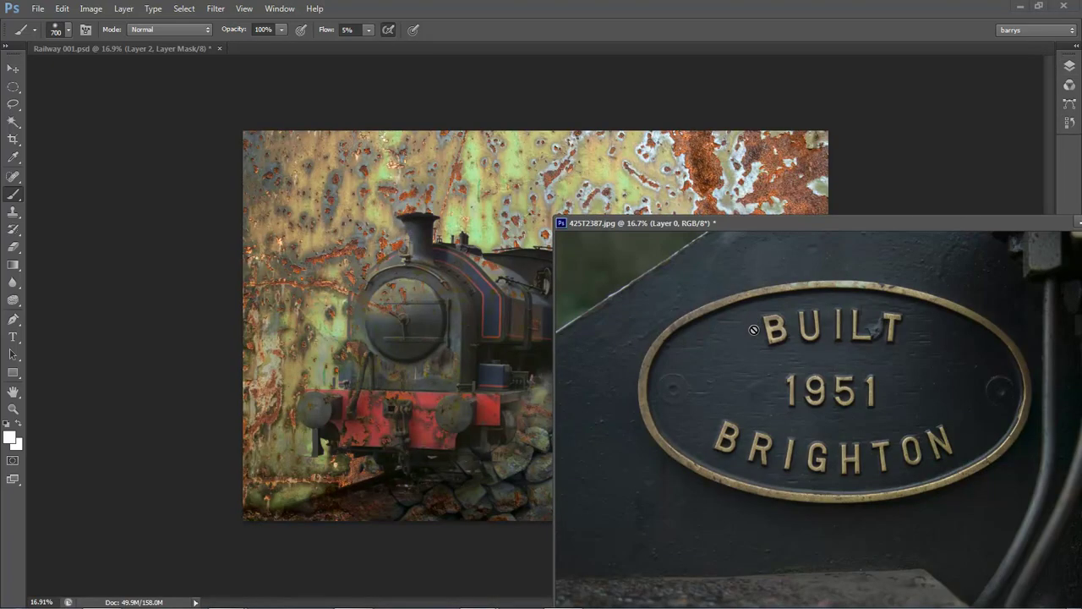
# Move the builder's plate Smart Object into Railway 001.psd, close its source photo, and position the layer to cover the canvas
pyautogui.click(12, 69)
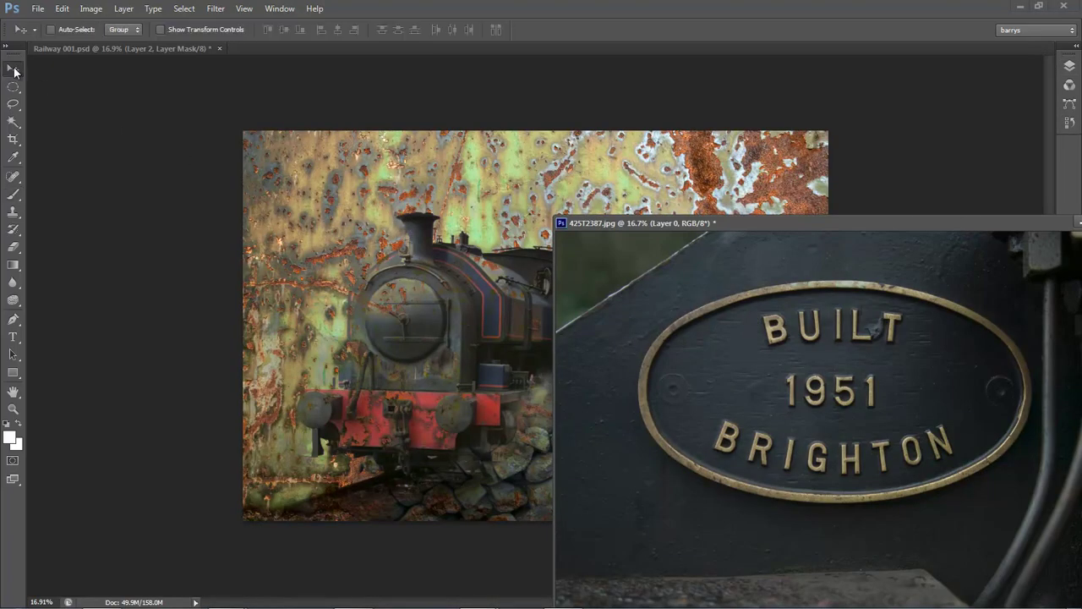
pyautogui.moveTo(796, 380); pyautogui.dragTo(436, 309)
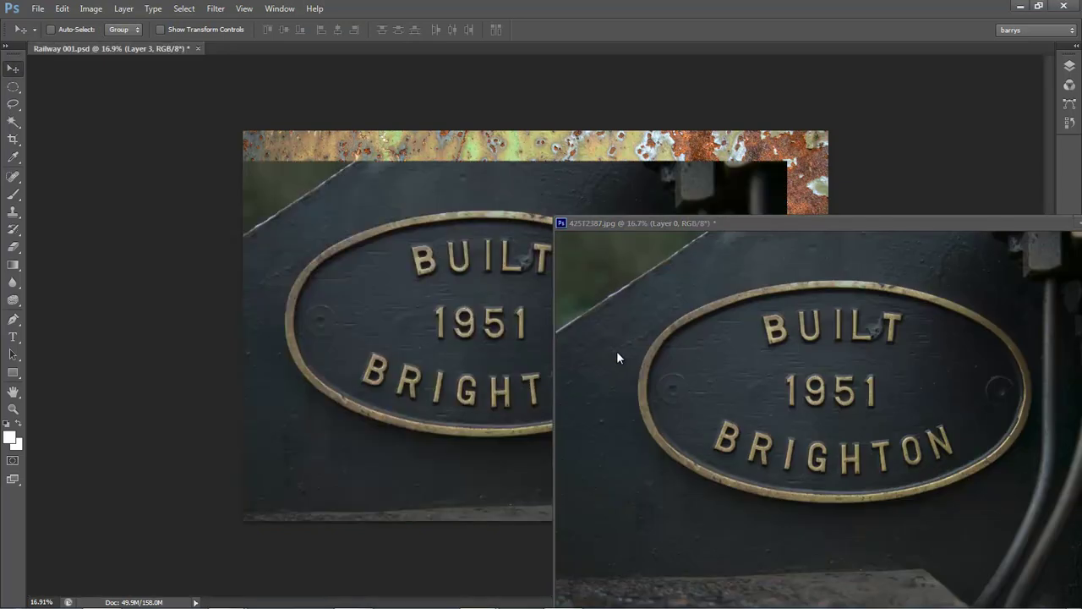
pyautogui.moveTo(1024, 225); pyautogui.dragTo(763, 232)
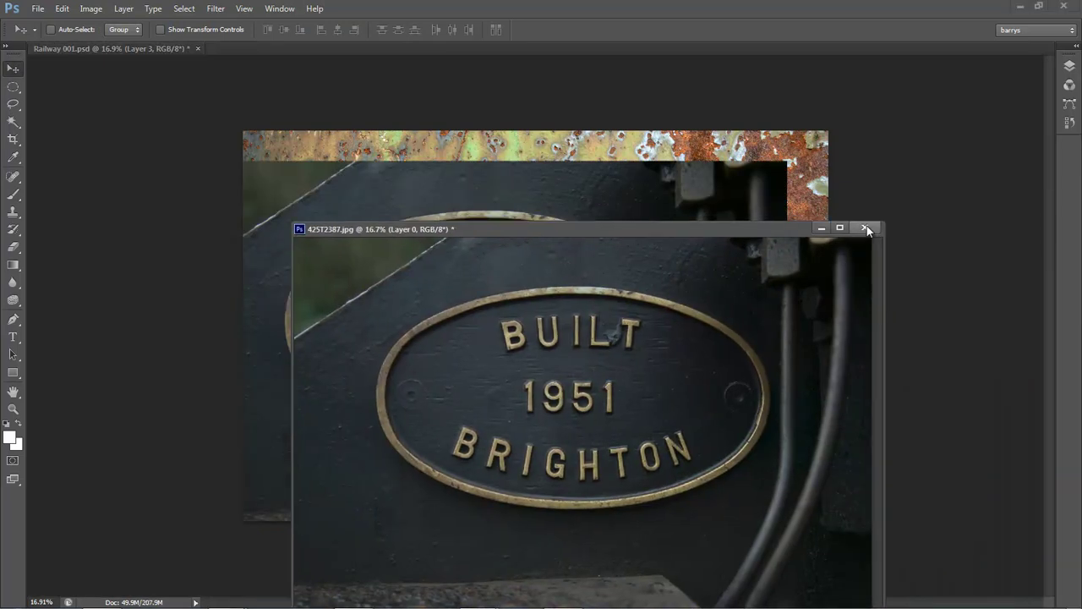
pyautogui.click(864, 227)
pyautogui.click(537, 238)
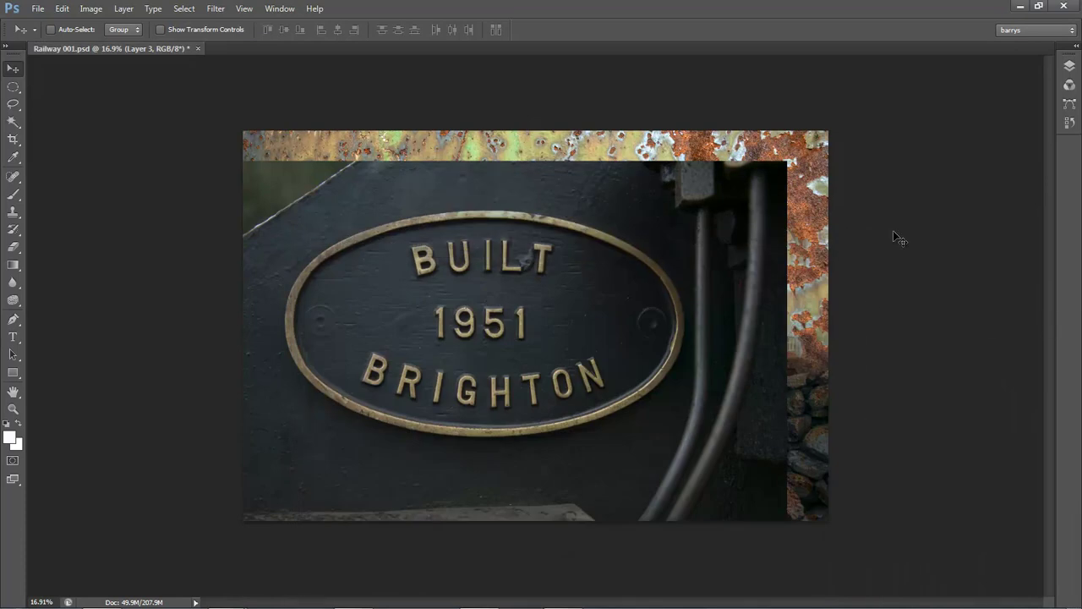
pyautogui.moveTo(624, 316); pyautogui.dragTo(681, 286)
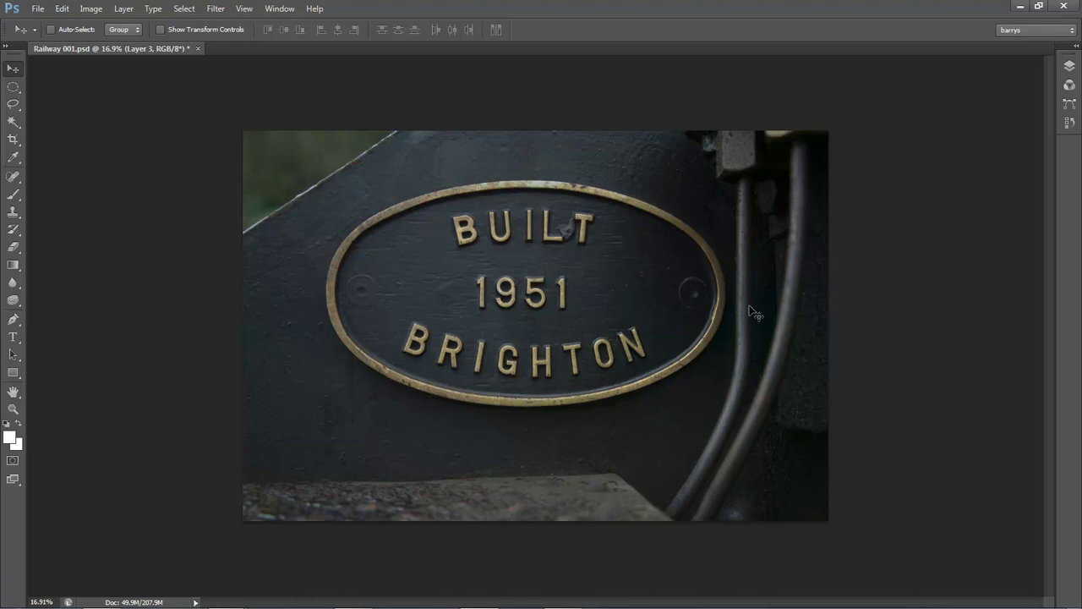
# Set the builder's plate layer's blend mode to Darken
pyautogui.click(1069, 66)
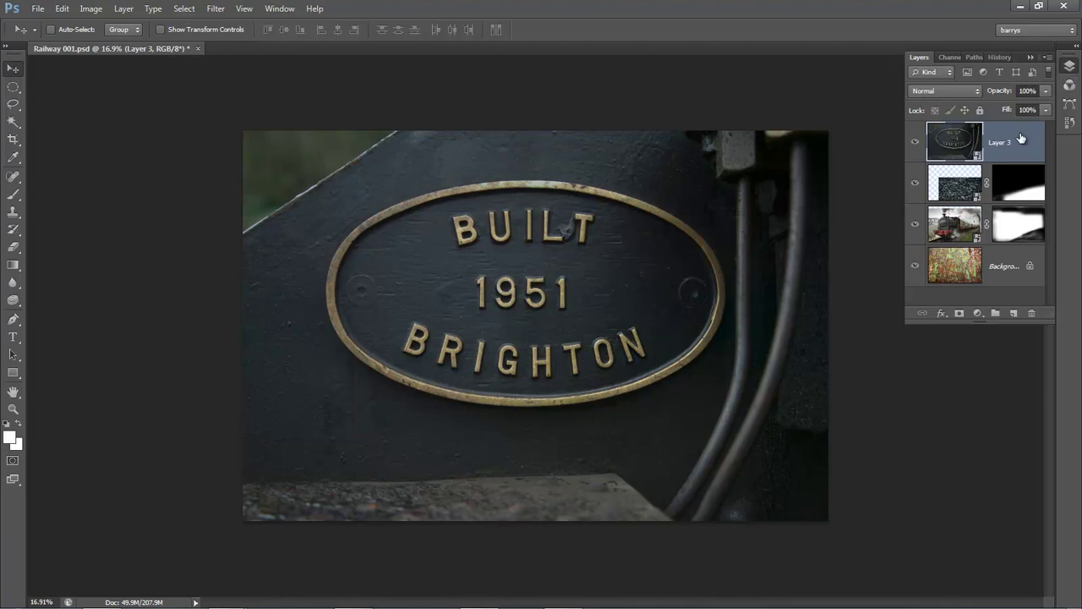
pyautogui.click(977, 90)
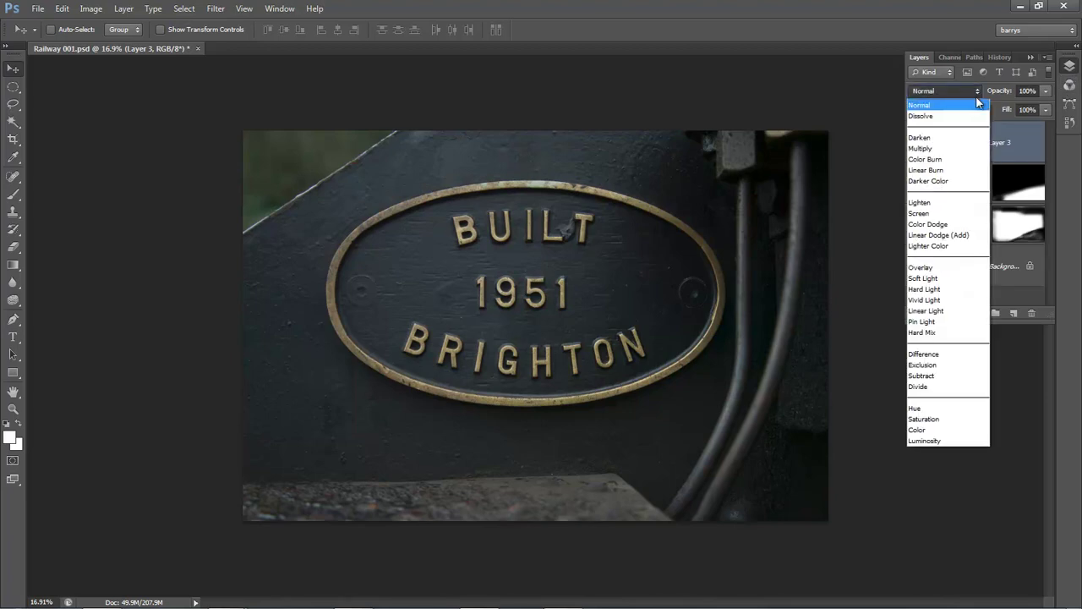
pyautogui.click(953, 138)
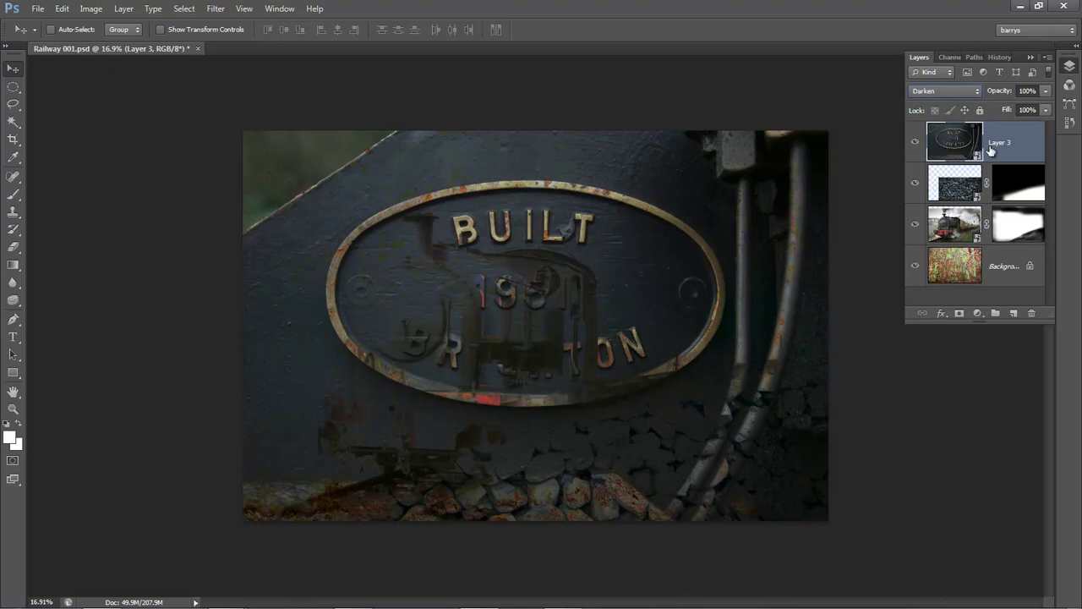
# Scale the builder's plate layer proportionally to 56.82% and place it in the montage's upper-right corner above the carriages
pyautogui.hotkey('ctrl', 't')
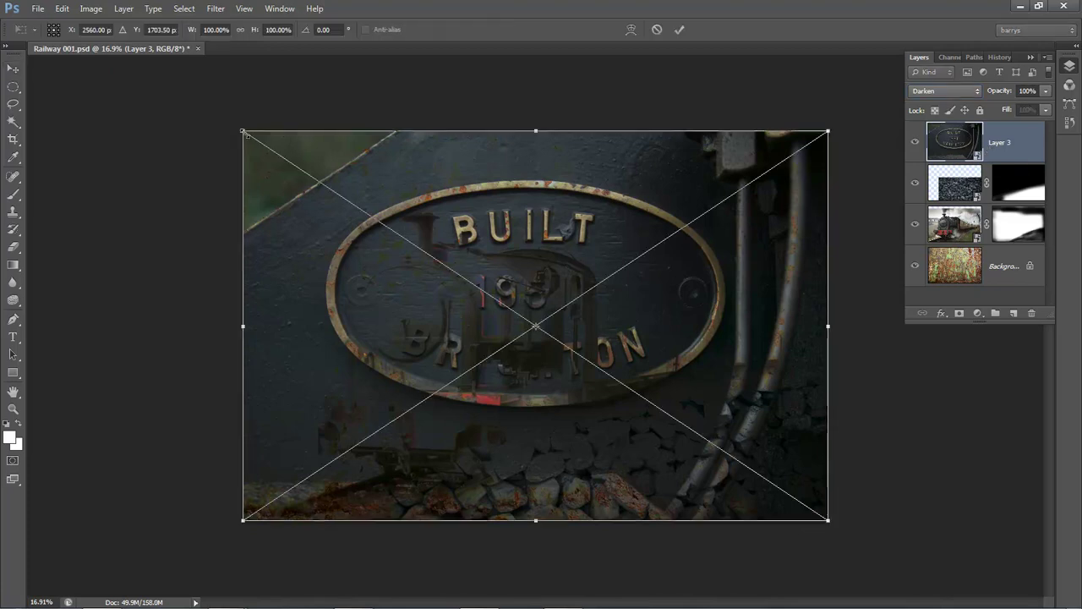
pyautogui.press('F7')
pyautogui.moveTo(268, 161); pyautogui.dragTo(436, 263)
pyautogui.moveTo(631, 437); pyautogui.dragTo(663, 305)
pyautogui.moveTo(470, 382); pyautogui.dragTo(529, 350)
pyautogui.moveTo(600, 290); pyautogui.dragTo(706, 273)
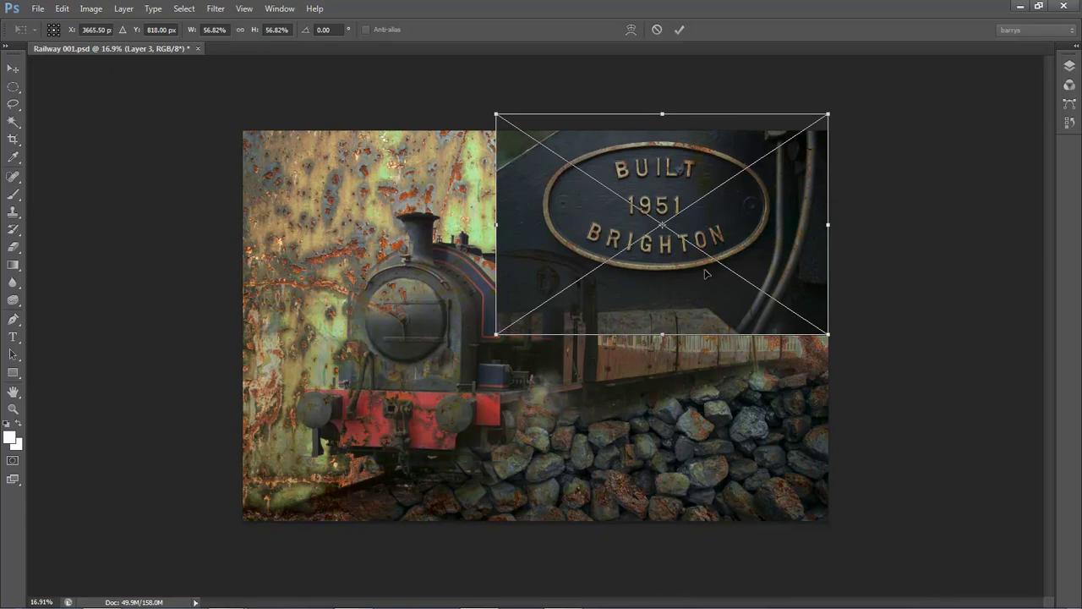
pyautogui.click(679, 29)
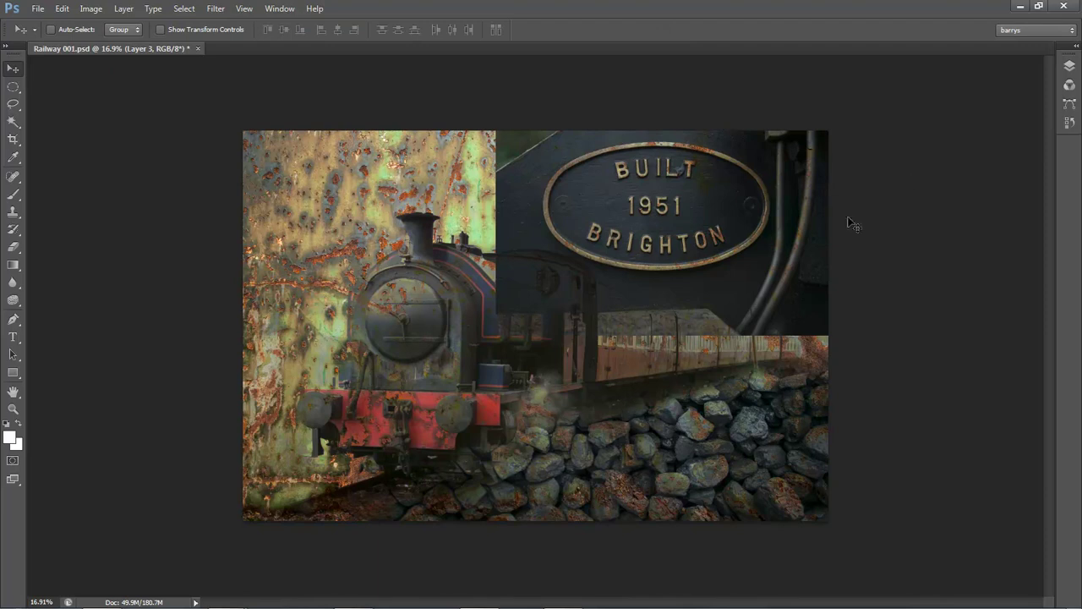
# Try Multiply on the builder's plate layer and settle on the Hard Light blend mode
pyautogui.click(1069, 66)
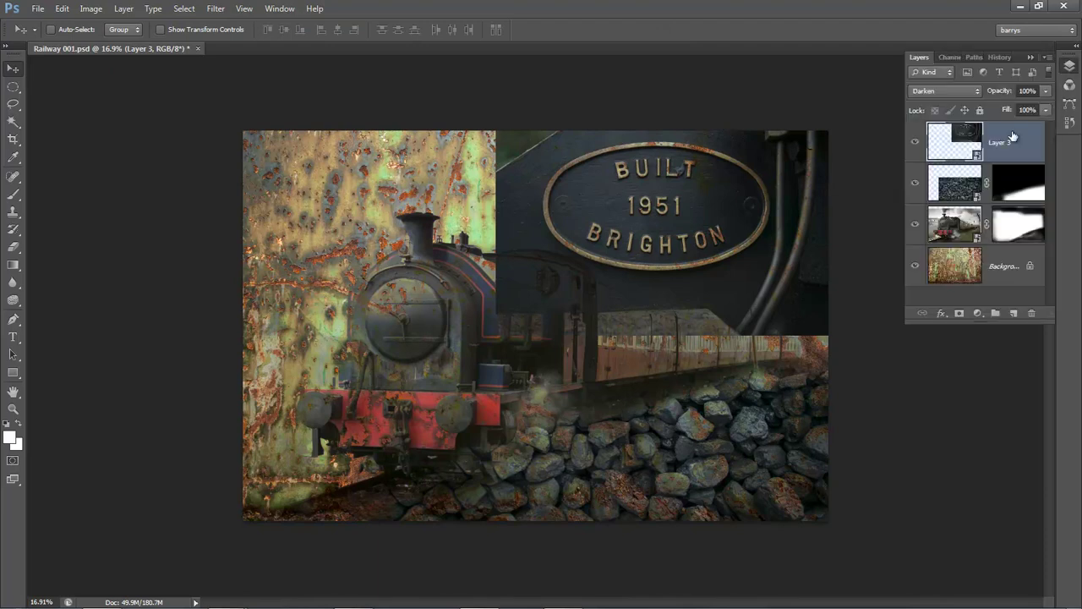
pyautogui.click(979, 92)
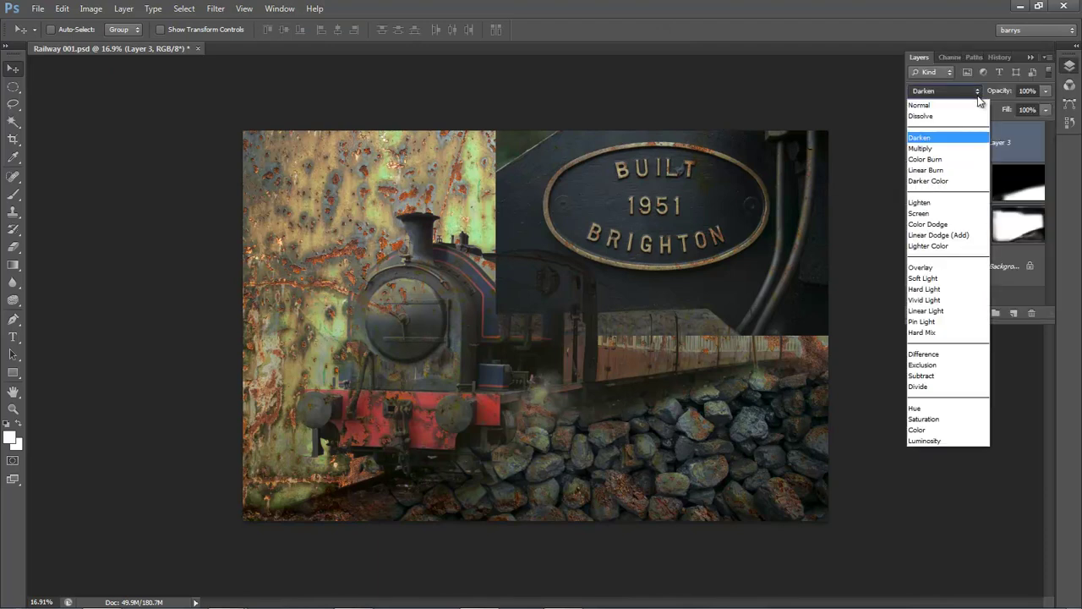
pyautogui.click(920, 148)
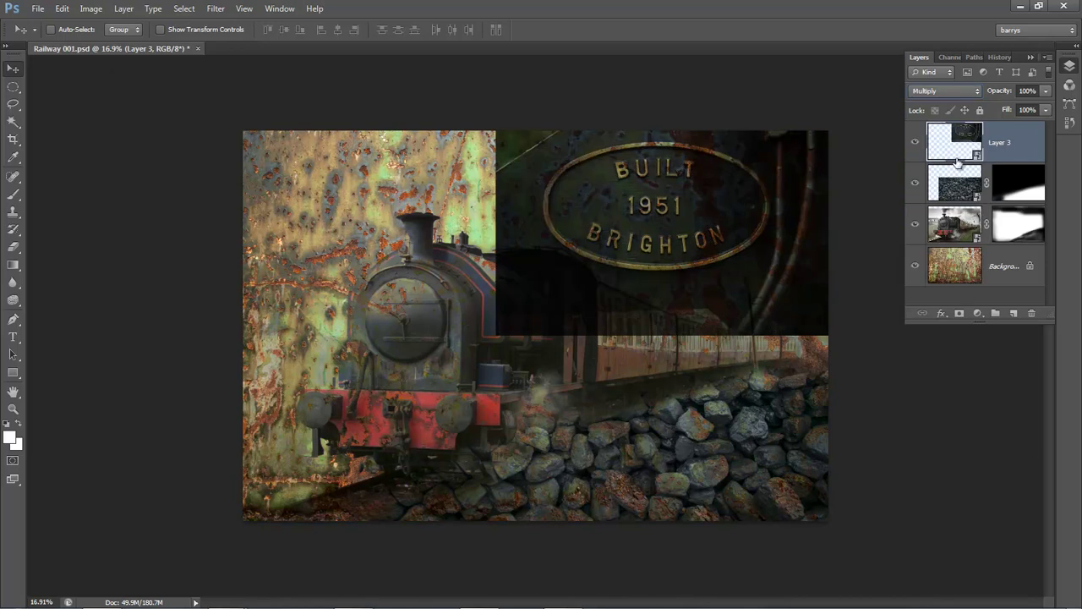
pyautogui.click(978, 92)
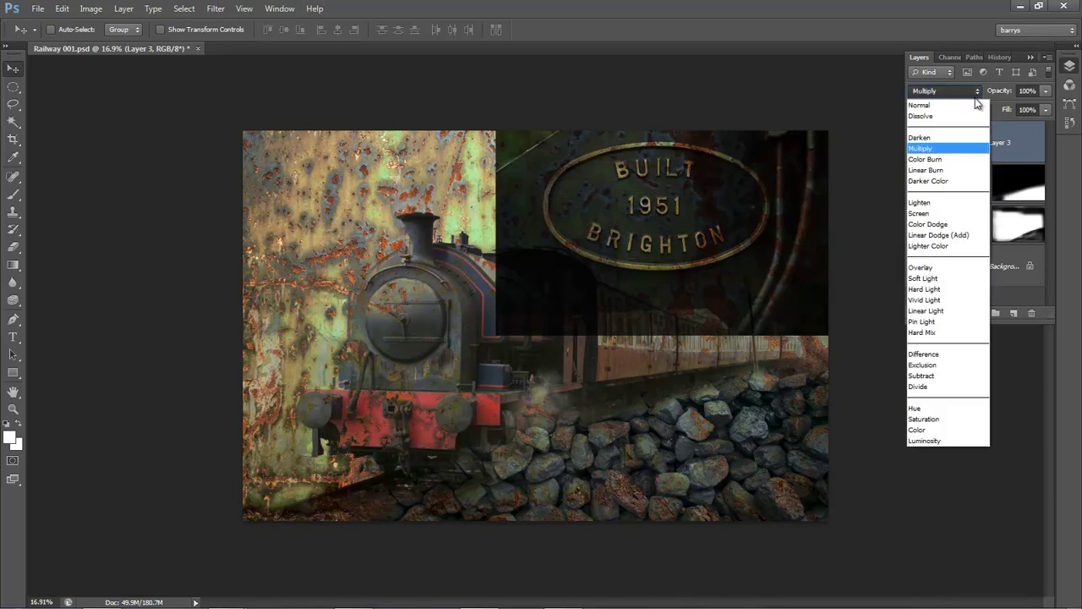
pyautogui.click(946, 288)
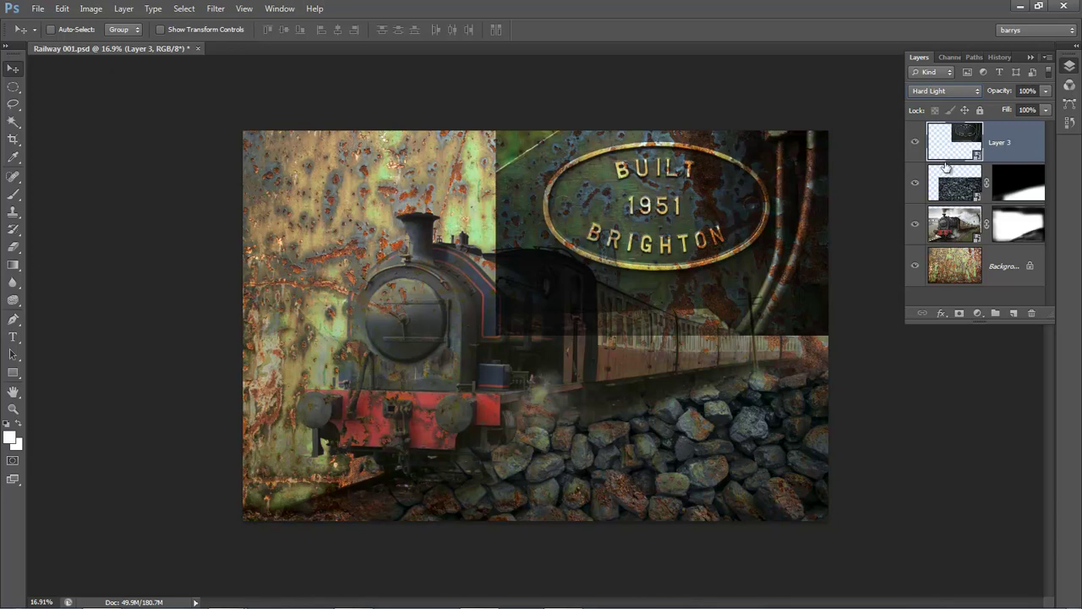
pyautogui.press('F7')
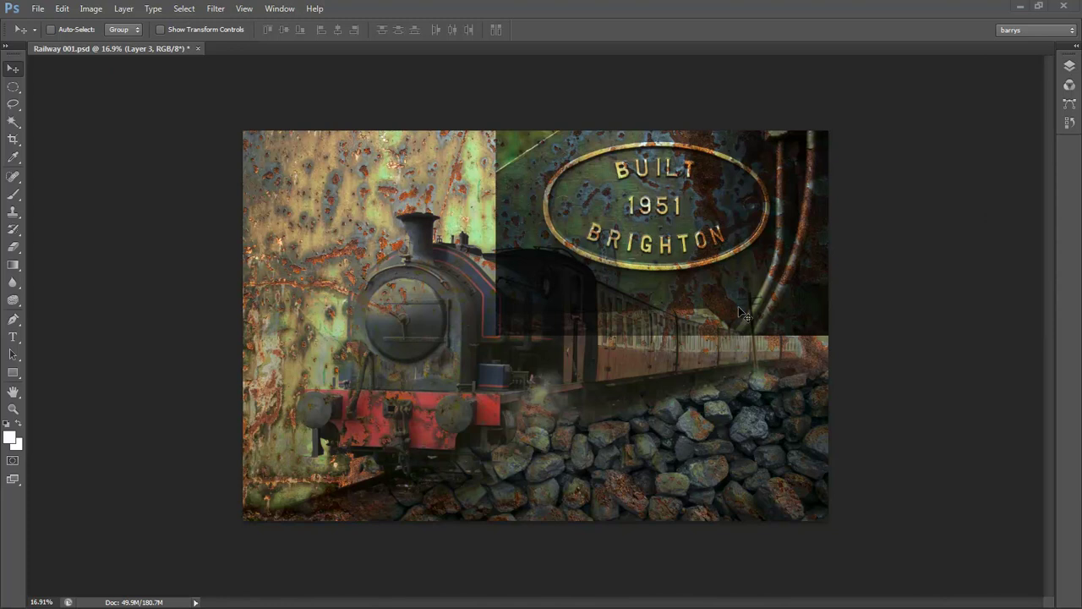
# Add a layer mask to the builder's plate layer
pyautogui.hotkey('ctrl', '+')
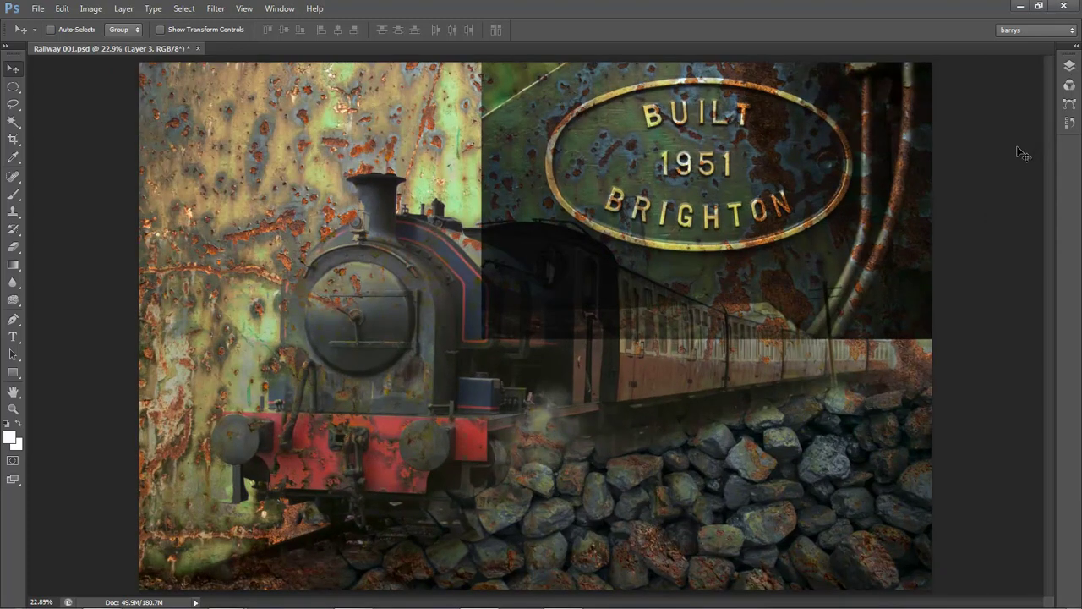
pyautogui.click(1070, 67)
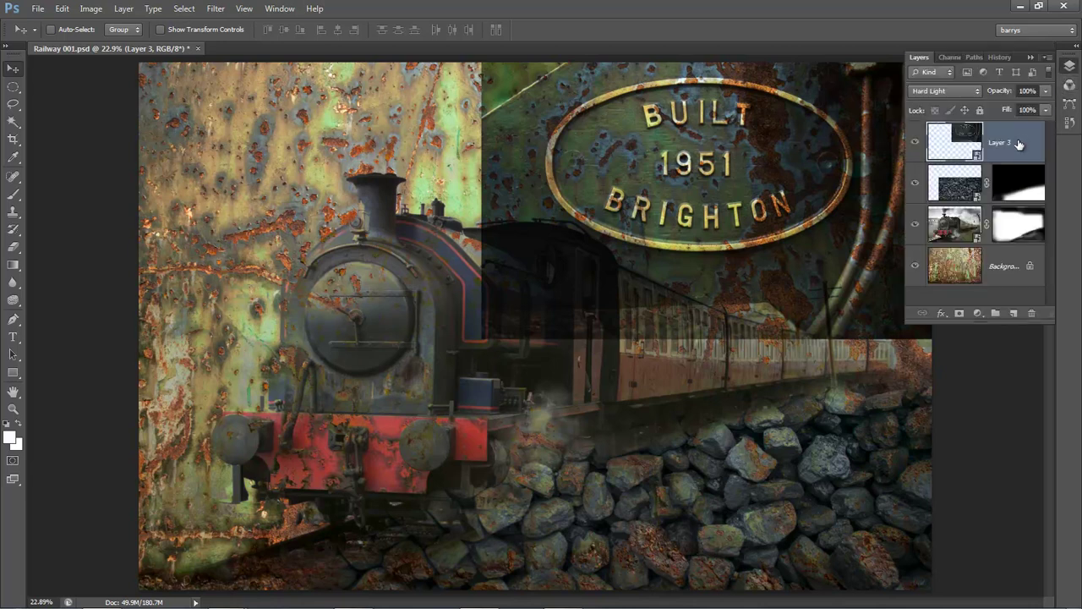
pyautogui.click(960, 316)
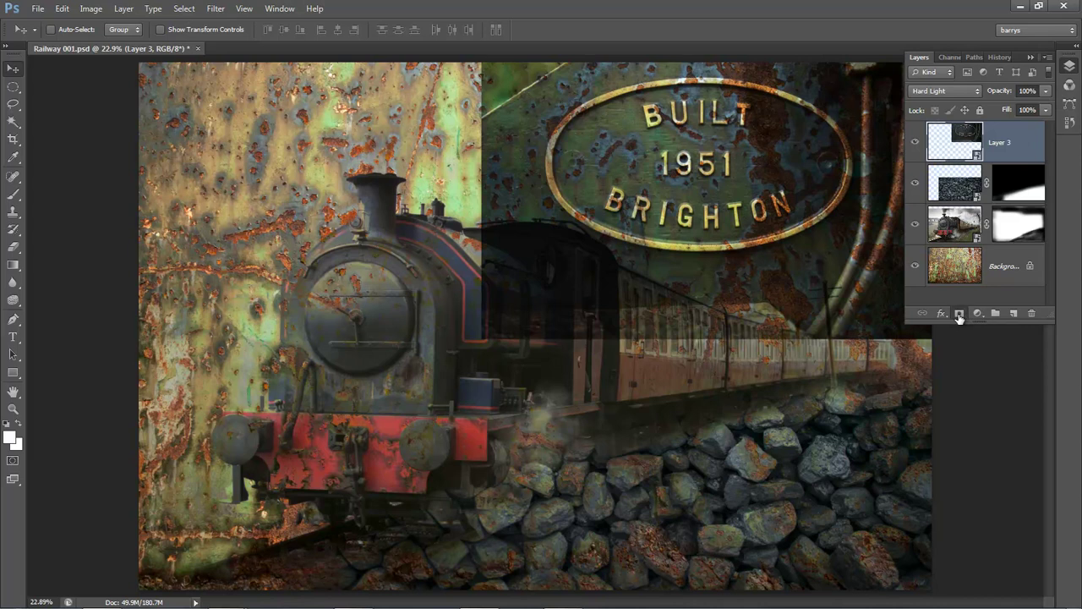
pyautogui.click(867, 24)
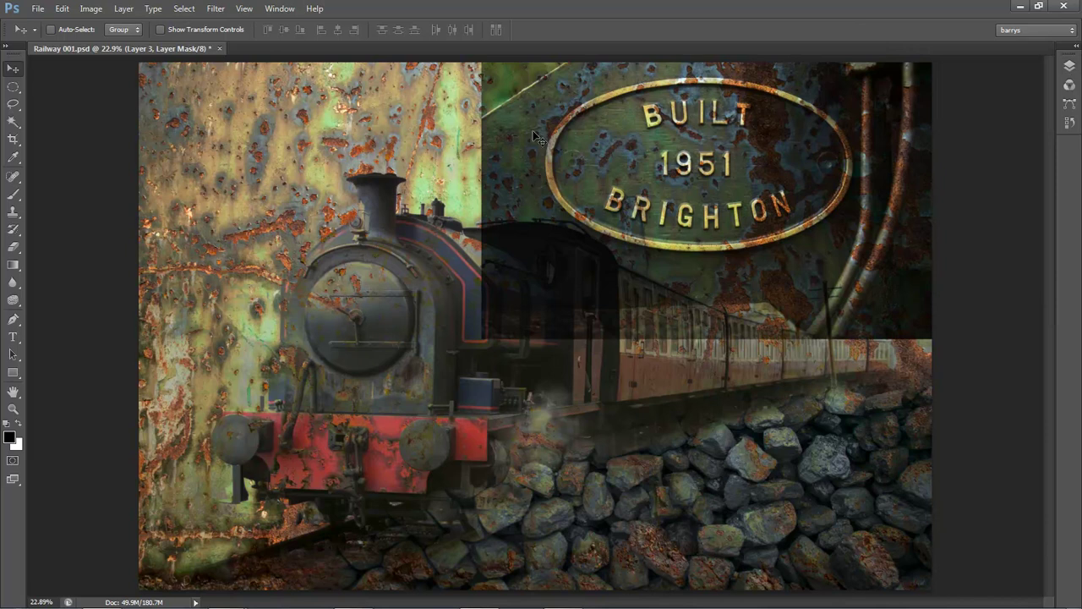
# Set up the black brush at 30 px and 100% flow for masking closely around the plate
pyautogui.hotkey('ctrl', '+')
pyautogui.hotkey('ctrl', '+')
pyautogui.hotkey('ctrl', '+')
pyautogui.moveTo(666, 206); pyautogui.dragTo(548, 296)
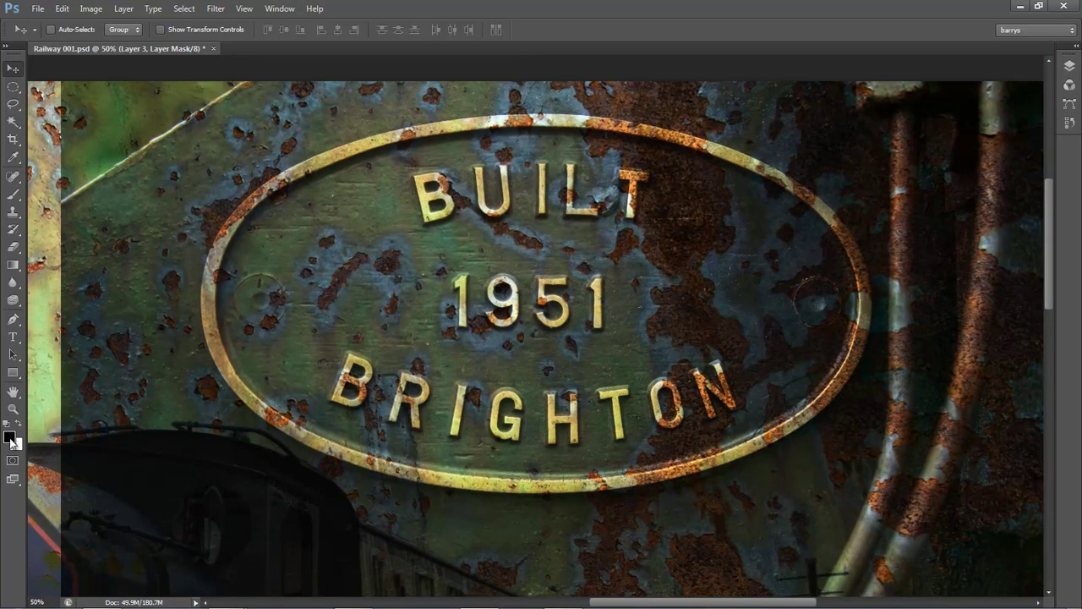
pyautogui.click(13, 193)
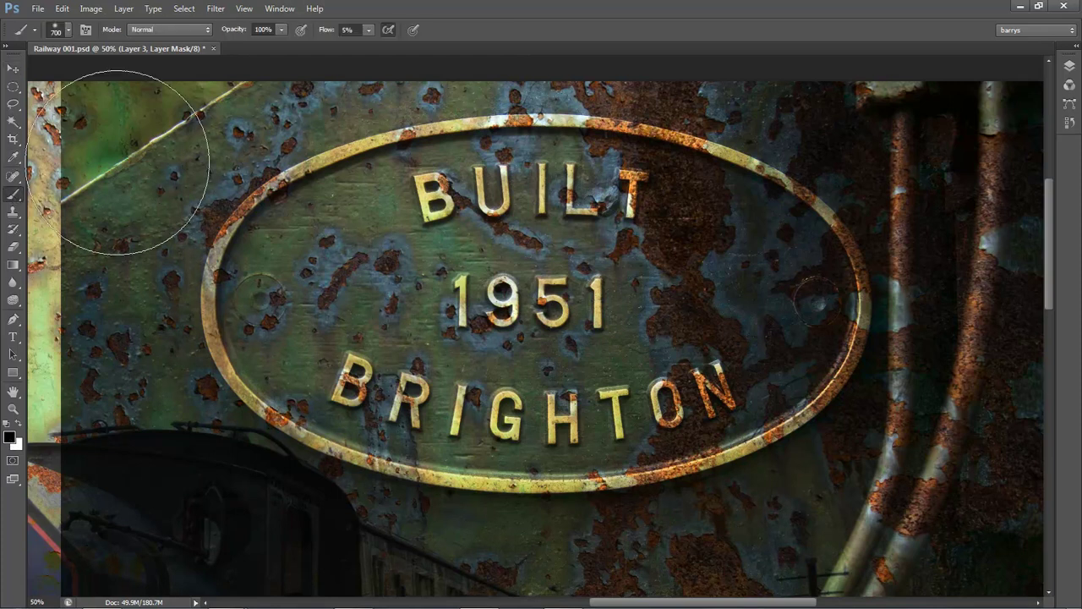
pyautogui.moveTo(179, 168)
pyautogui.mouseDown()
pyautogui.moveTo(170, 144)
pyautogui.moveTo(164, 158)
pyautogui.mouseUp()
pyautogui.press('[')
pyautogui.press('[')
pyautogui.press('[')
pyautogui.press('[')
pyautogui.press('[')
pyautogui.press('[')
pyautogui.press('[')
pyautogui.press('[')
pyautogui.press('[')
pyautogui.press('[')
pyautogui.press('[')
pyautogui.press('[')
pyautogui.press('[')
pyautogui.press('[')
pyautogui.press('[')
pyautogui.press('[')
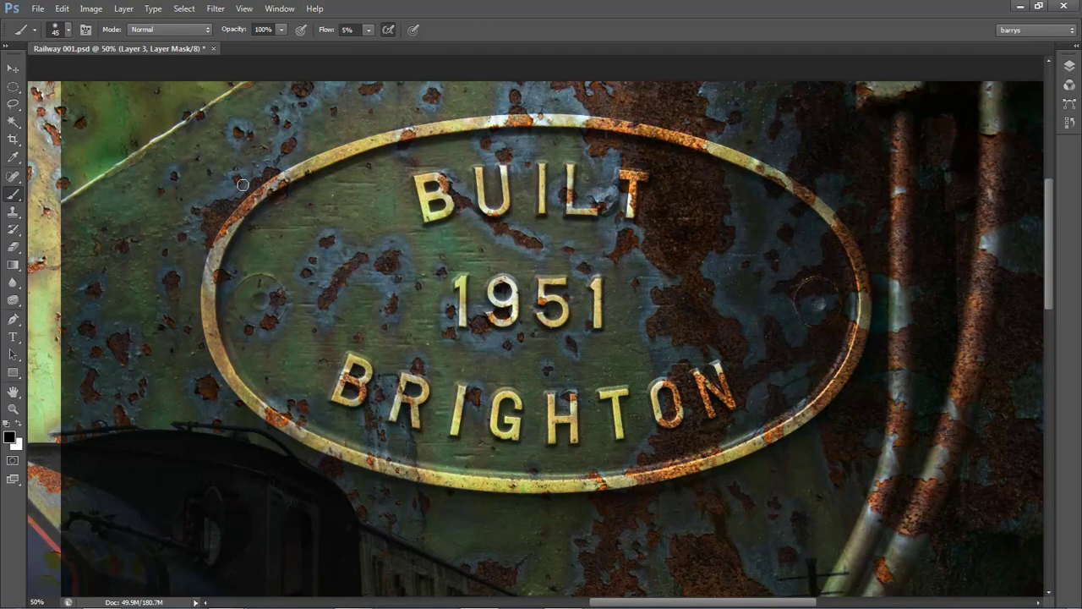
pyautogui.press('[')
pyautogui.click(368, 31)
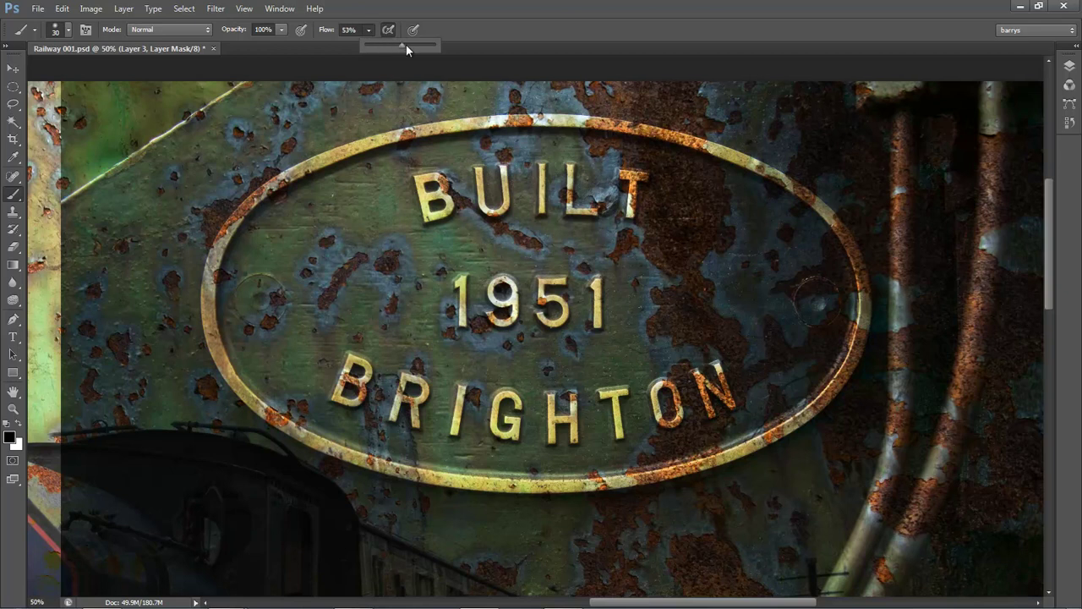
# Paint black on the mask around the entire outer edge of the plate's oval rim
pyautogui.click(300, 158)
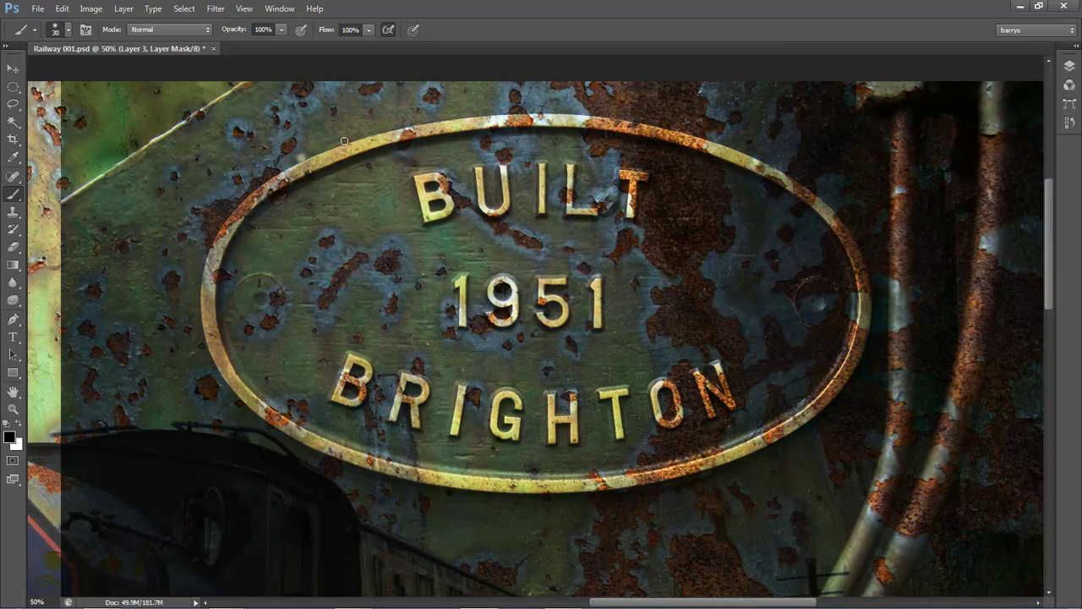
pyautogui.moveTo(346, 140)
pyautogui.mouseDown()
pyautogui.moveTo(509, 112)
pyautogui.moveTo(655, 125)
pyautogui.mouseUp()
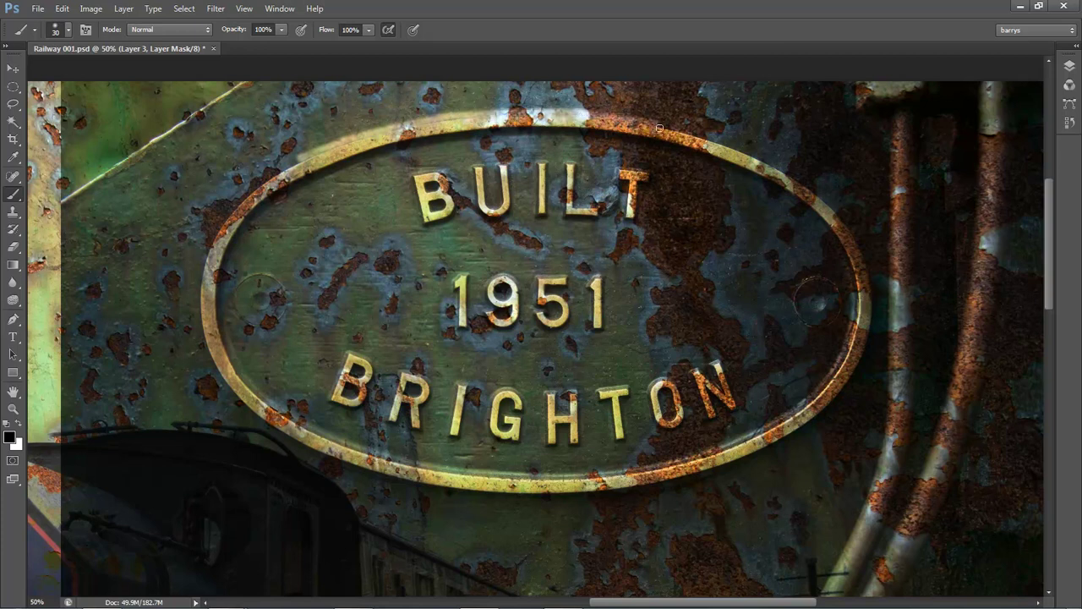
pyautogui.moveTo(735, 150)
pyautogui.mouseDown()
pyautogui.moveTo(809, 186)
pyautogui.moveTo(887, 278)
pyautogui.moveTo(870, 283)
pyautogui.moveTo(870, 339)
pyautogui.moveTo(857, 385)
pyautogui.moveTo(838, 398)
pyautogui.mouseUp()
pyautogui.moveTo(797, 432)
pyautogui.mouseDown()
pyautogui.moveTo(717, 470)
pyautogui.moveTo(602, 494)
pyautogui.mouseUp()
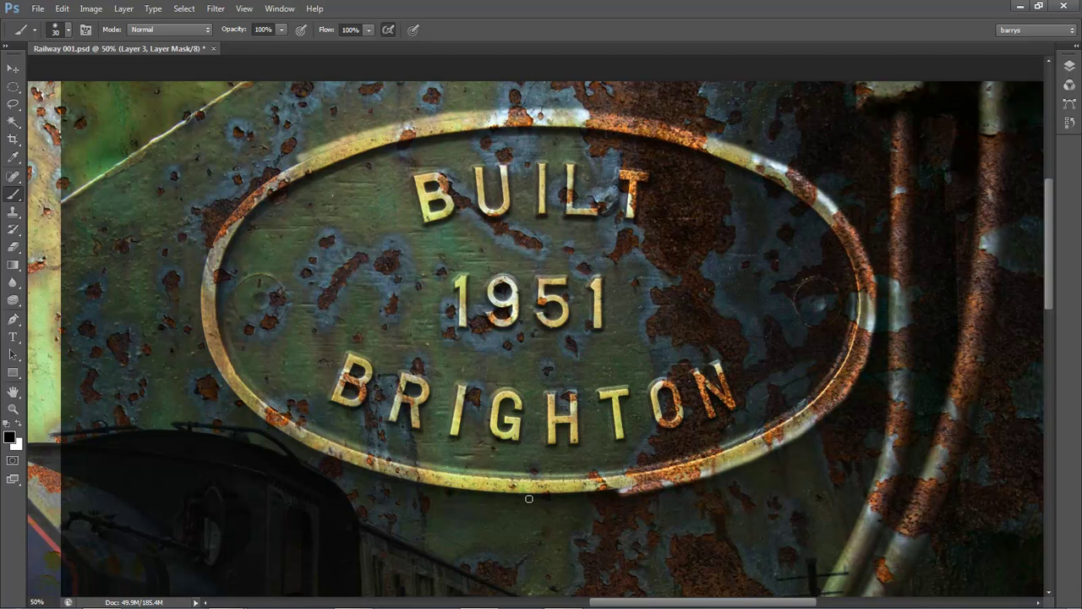
pyautogui.moveTo(528, 498); pyautogui.dragTo(520, 499)
pyautogui.moveTo(452, 491); pyautogui.dragTo(322, 457)
pyautogui.moveTo(268, 437)
pyautogui.mouseDown()
pyautogui.moveTo(214, 382)
pyautogui.moveTo(194, 295)
pyautogui.moveTo(224, 210)
pyautogui.moveTo(301, 158)
pyautogui.mouseUp()
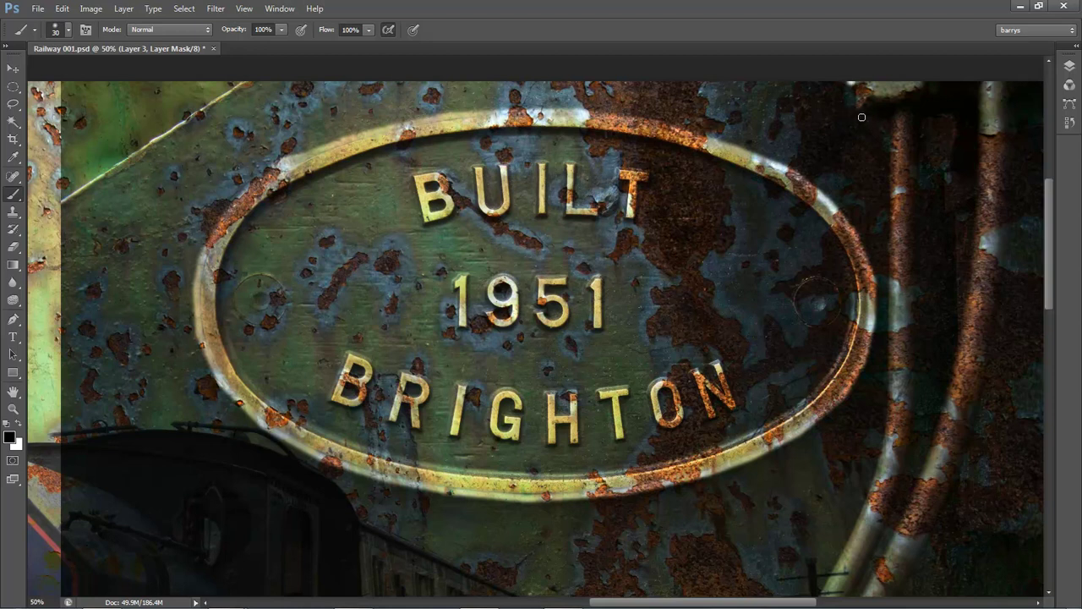
# Mask along the bracket and the left pipe's outer edge with connected straight black brush strokes down to the photo's lower border
pyautogui.moveTo(851, 116); pyautogui.dragTo(850, 85)
pyautogui.keyDown('shift'); pyautogui.click(887, 116); pyautogui.keyUp('shift')
pyautogui.keyDown('shift'); pyautogui.click(885, 204); pyautogui.keyUp('shift')
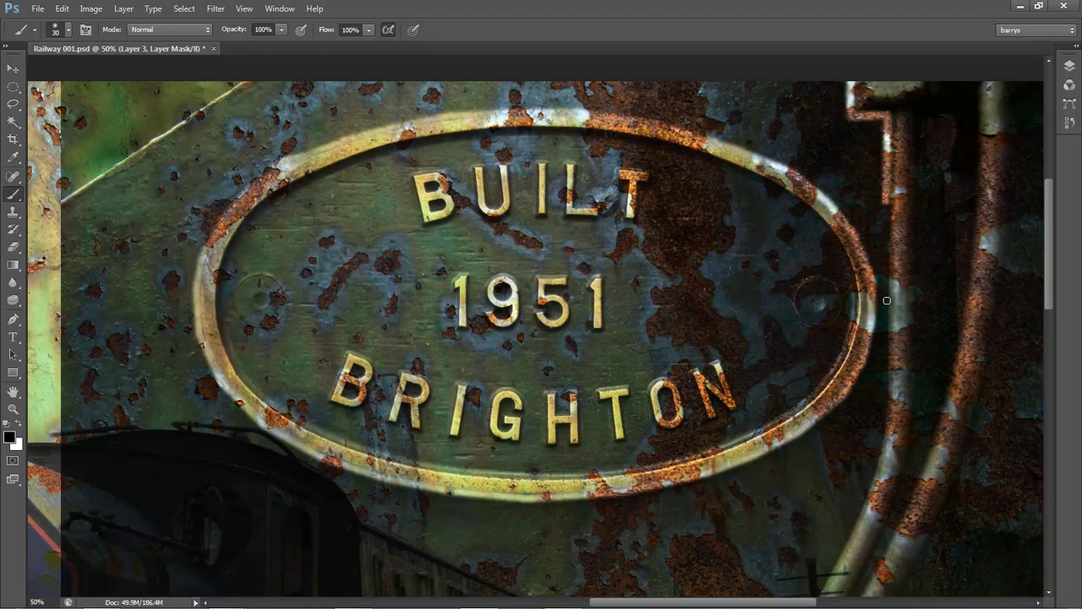
pyautogui.keyDown('shift'); pyautogui.click(886, 305); pyautogui.keyUp('shift')
pyautogui.keyDown('shift'); pyautogui.click(886, 397); pyautogui.keyUp('shift')
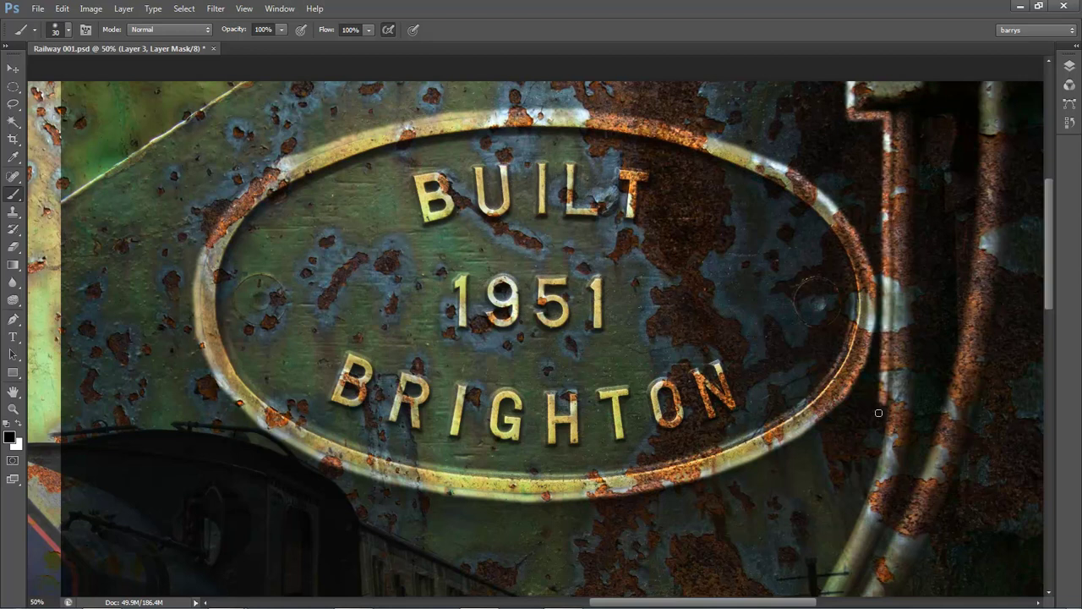
pyautogui.keyDown('shift'); pyautogui.click(875, 460); pyautogui.keyUp('shift')
pyautogui.keyDown('shift'); pyautogui.click(858, 506); pyautogui.keyUp('shift')
pyautogui.keyDown('shift'); pyautogui.click(836, 554); pyautogui.keyUp('shift')
pyautogui.moveTo(794, 527); pyautogui.dragTo(856, 371)
pyautogui.keyDown('shift'); pyautogui.click(859, 398); pyautogui.keyUp('shift')
pyautogui.keyDown('shift'); pyautogui.click(803, 483); pyautogui.keyUp('shift')
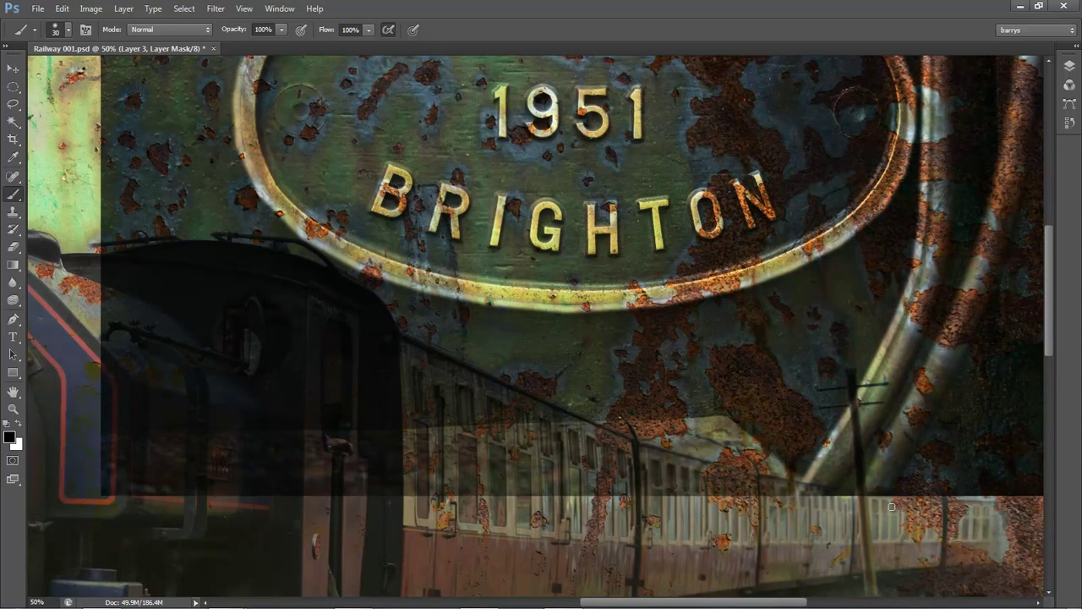
# Mask along the right pipe's outer edge with connected straight black brush strokes up to the photo's upper border
pyautogui.keyDown('shift'); pyautogui.click(927, 445); pyautogui.keyUp('shift')
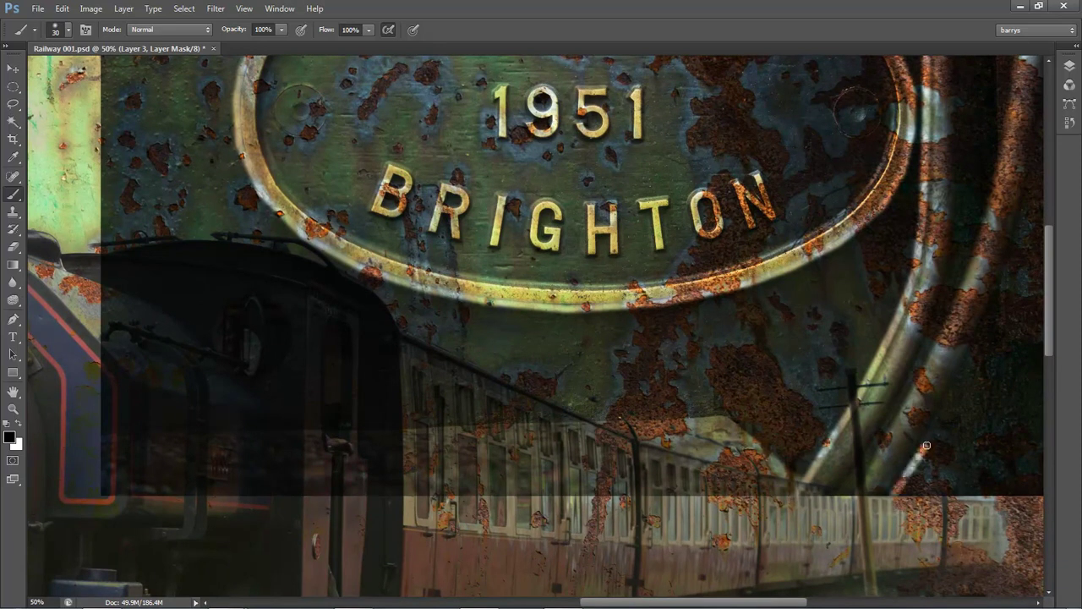
pyautogui.keyDown('shift'); pyautogui.click(987, 316); pyautogui.keyUp('shift')
pyautogui.keyDown('shift'); pyautogui.click(1023, 221); pyautogui.keyUp('shift')
pyautogui.moveTo(1023, 220); pyautogui.dragTo(933, 393)
pyautogui.keyDown('shift'); pyautogui.click(938, 351); pyautogui.keyUp('shift')
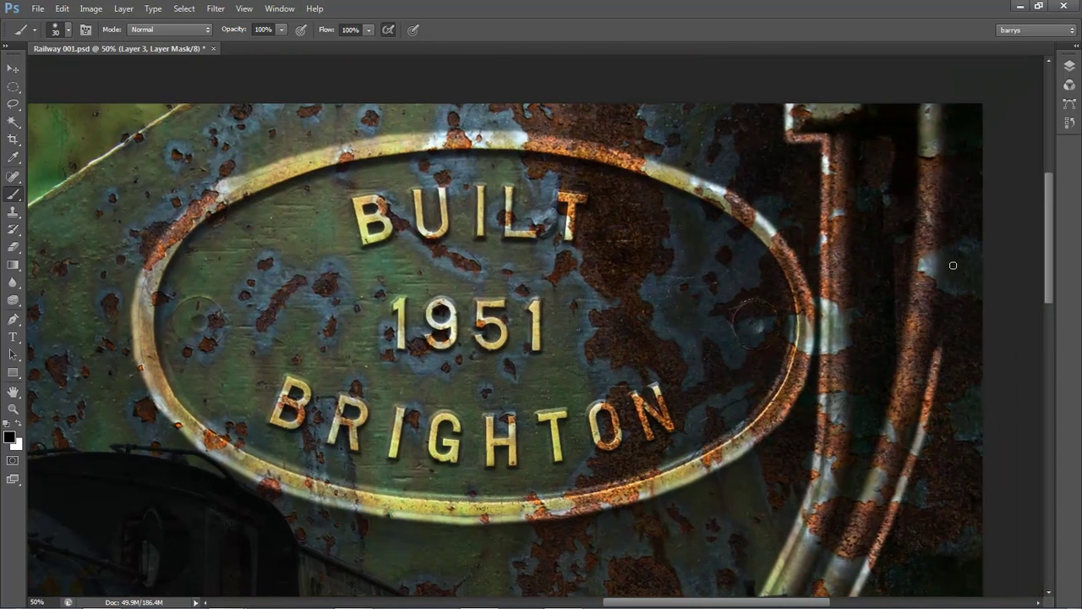
pyautogui.keyDown('shift'); pyautogui.click(953, 237); pyautogui.keyUp('shift')
pyautogui.keyDown('shift'); pyautogui.click(951, 156); pyautogui.keyUp('shift')
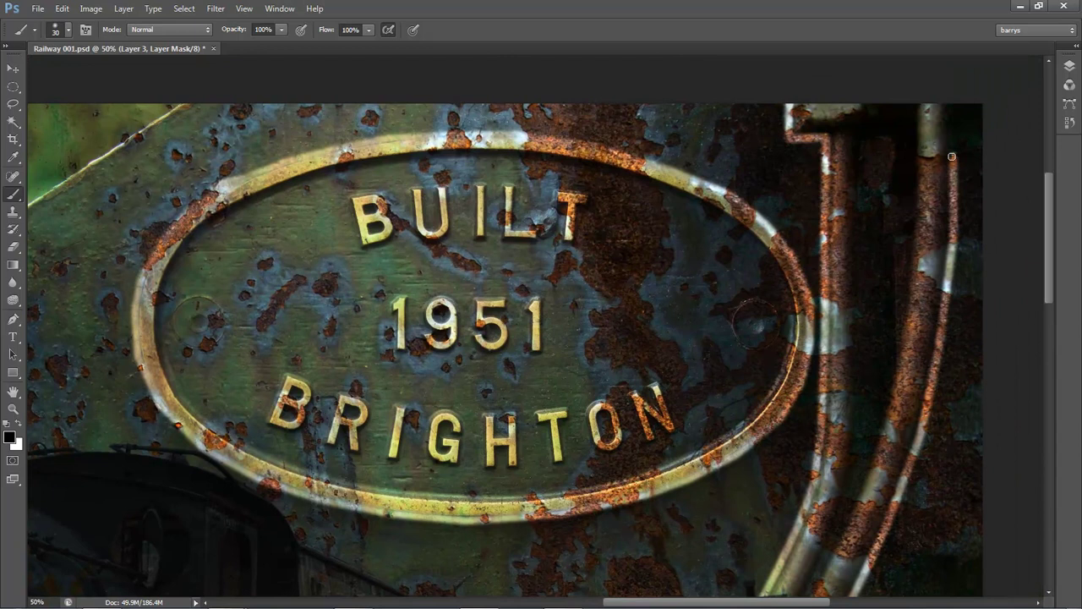
pyautogui.keyDown('shift'); pyautogui.click(949, 100); pyautogui.keyUp('shift')
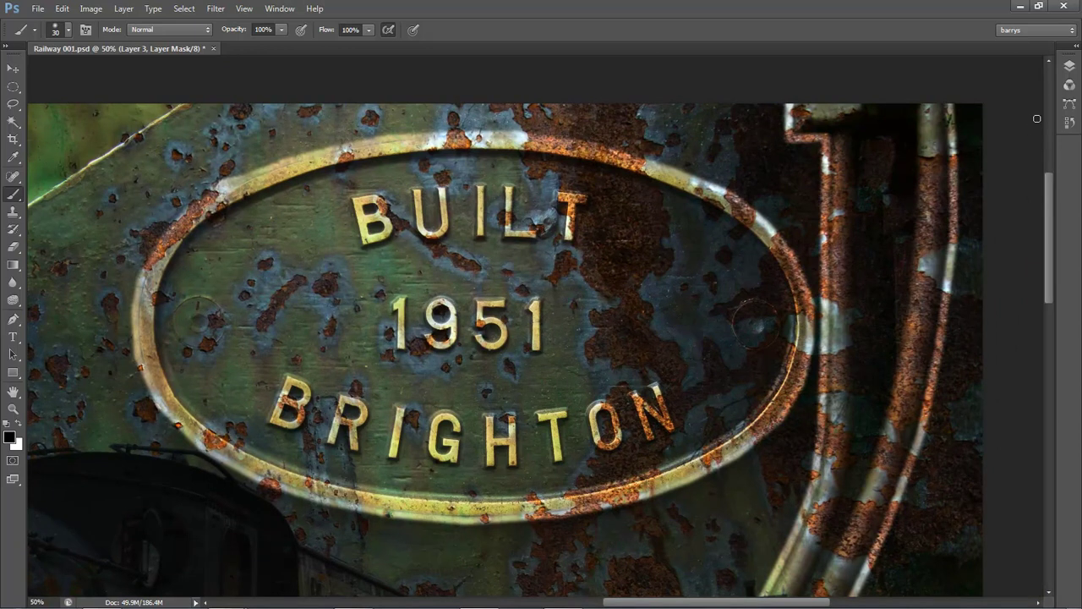
pyautogui.hotkey('ctrl', '0')
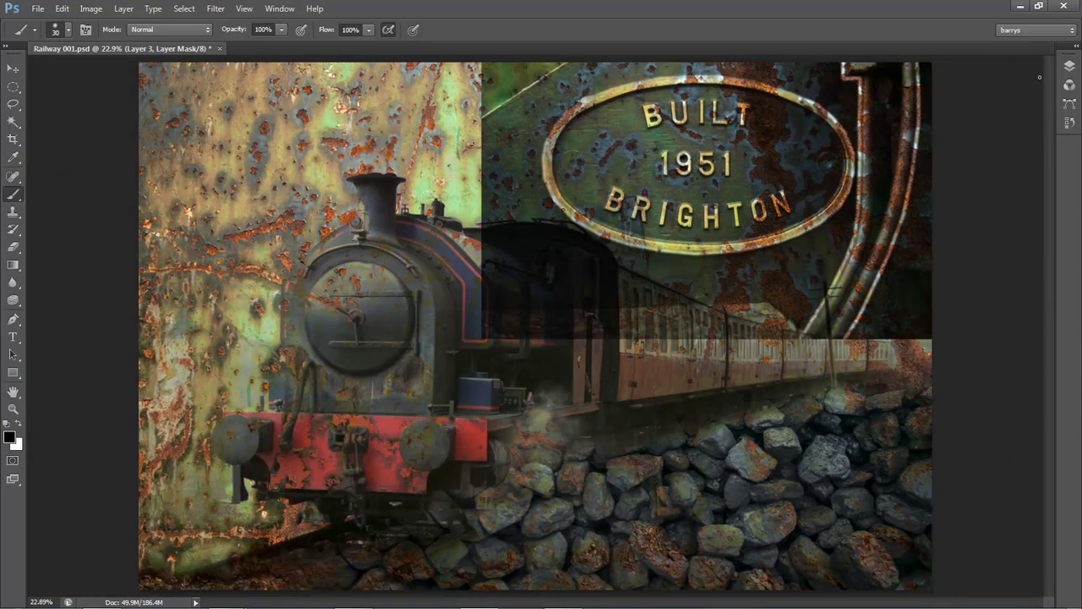
# Display the builder's plate layer mask on its own and try a brush scribble on its white area, undoing it
pyautogui.click(1069, 65)
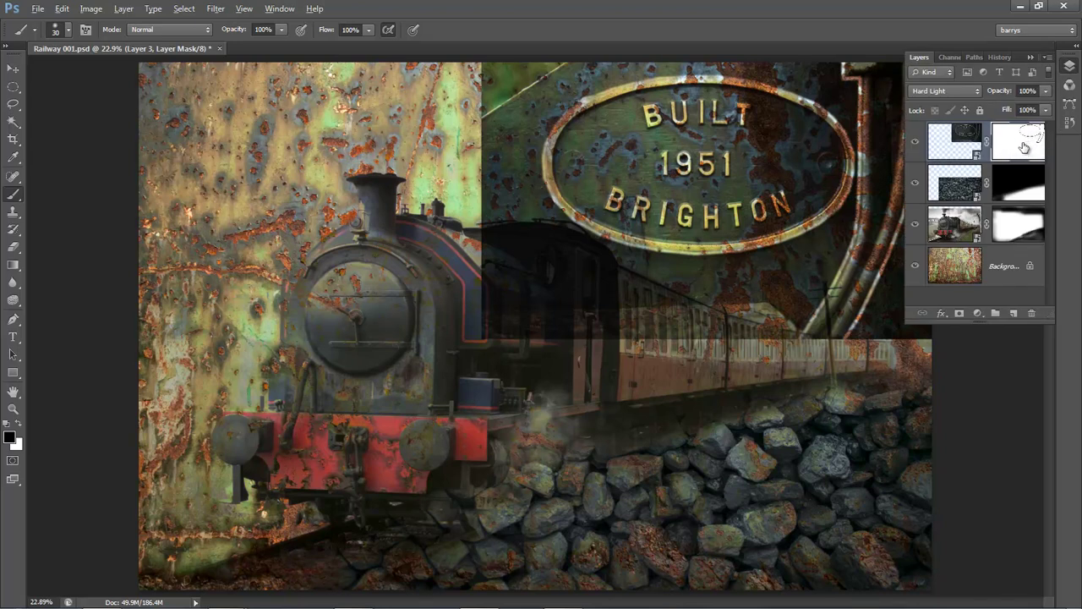
pyautogui.keyDown('alt'); pyautogui.click(1024, 147); pyautogui.keyUp('alt')
pyautogui.click(867, 29)
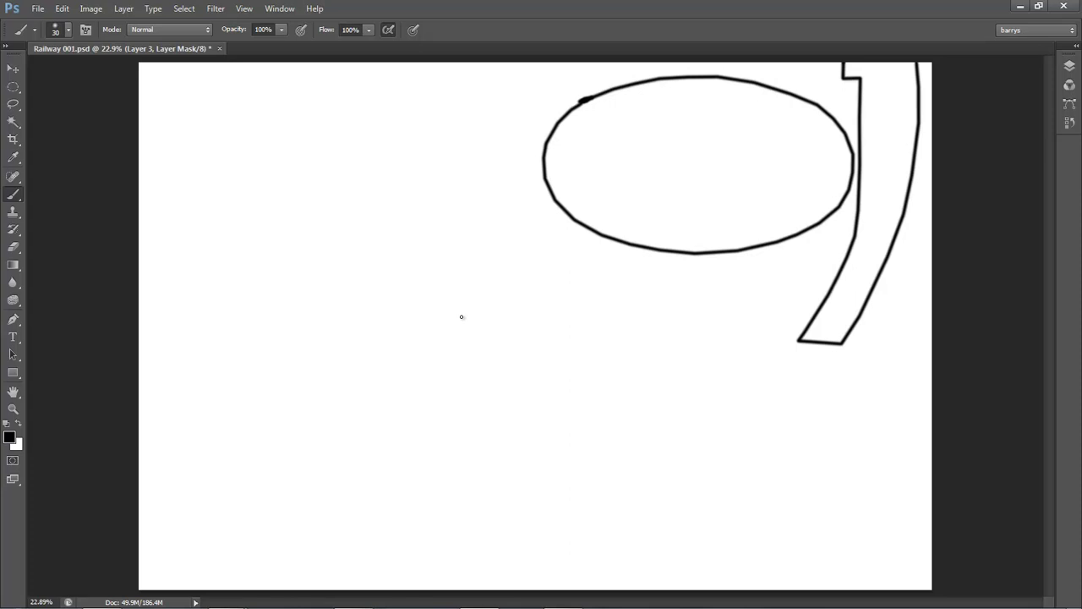
pyautogui.moveTo(306, 121)
pyautogui.mouseDown()
pyautogui.moveTo(383, 133)
pyautogui.moveTo(384, 160)
pyautogui.mouseUp()
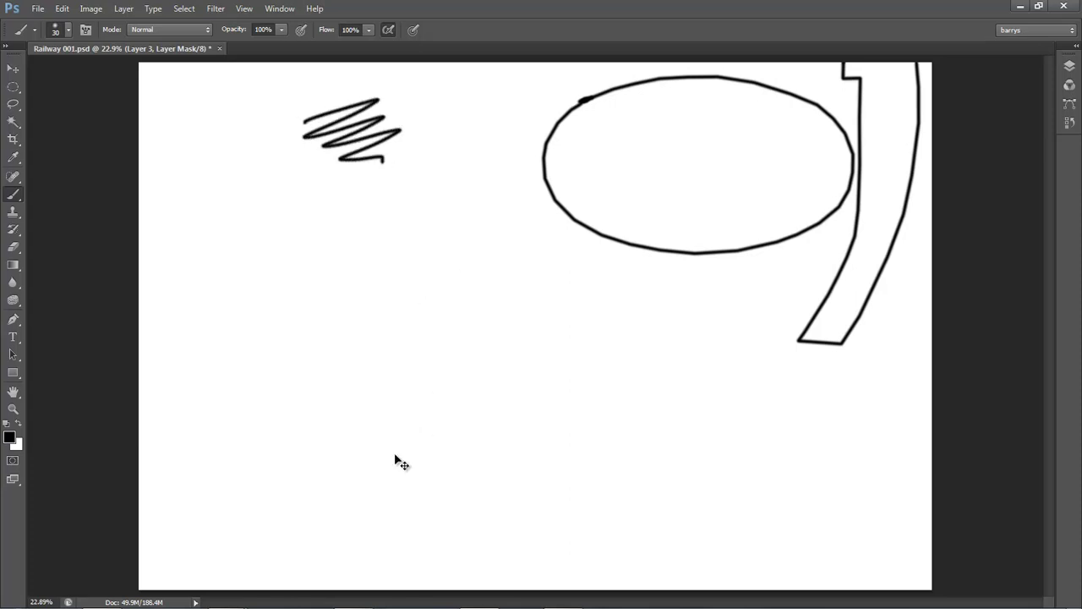
pyautogui.hotkey('ctrl', 'z')
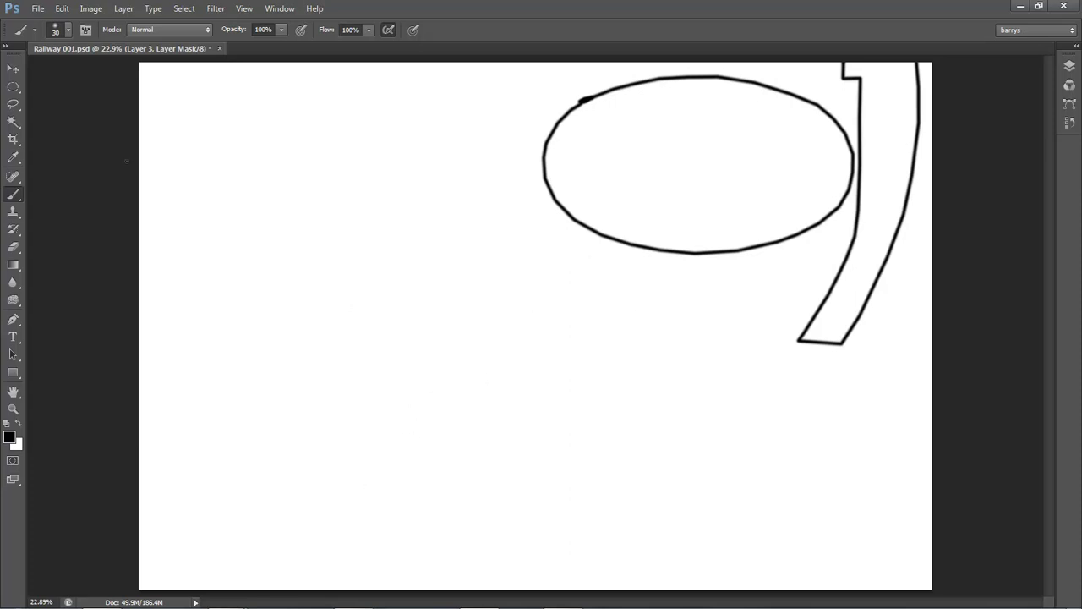
# Select the white mask area outside the plate and pipe outlines with the Magic Wand at tolerance 32
pyautogui.click(13, 122)
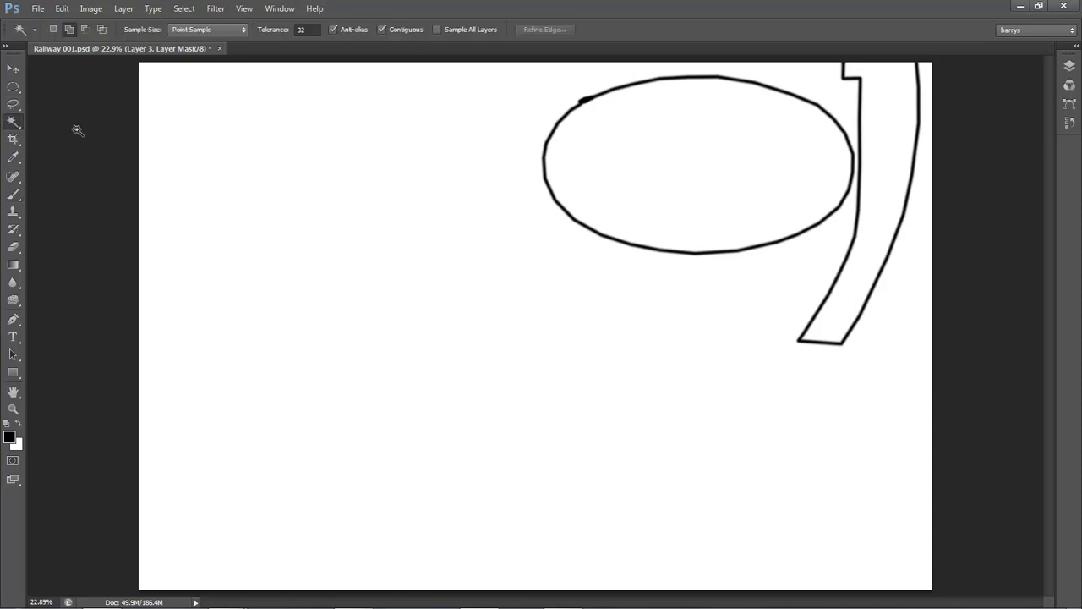
pyautogui.click(488, 133)
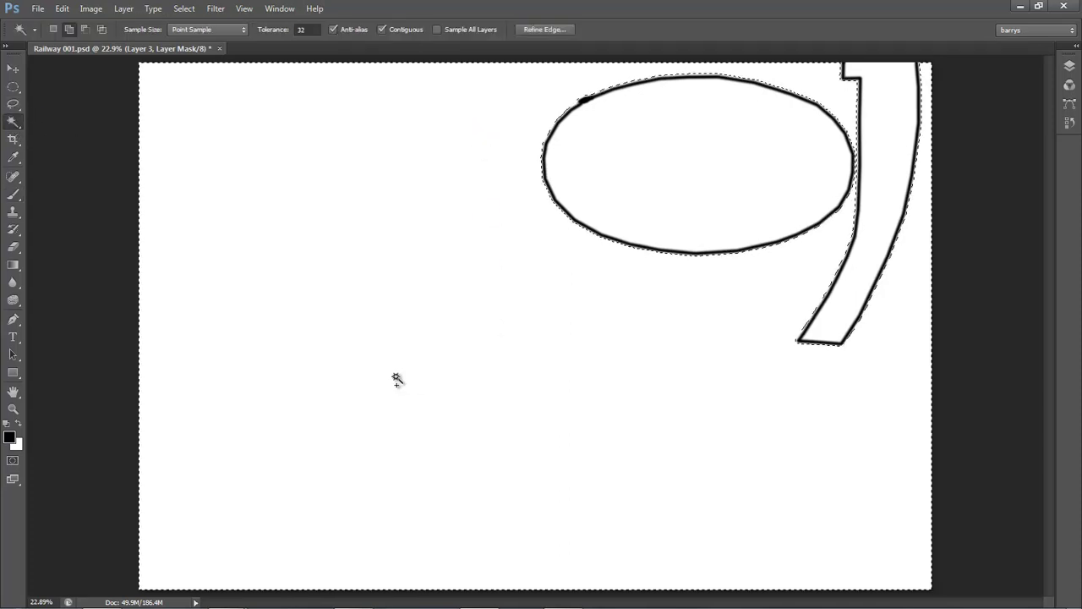
pyautogui.moveTo(528, 106); pyautogui.dragTo(592, 155)
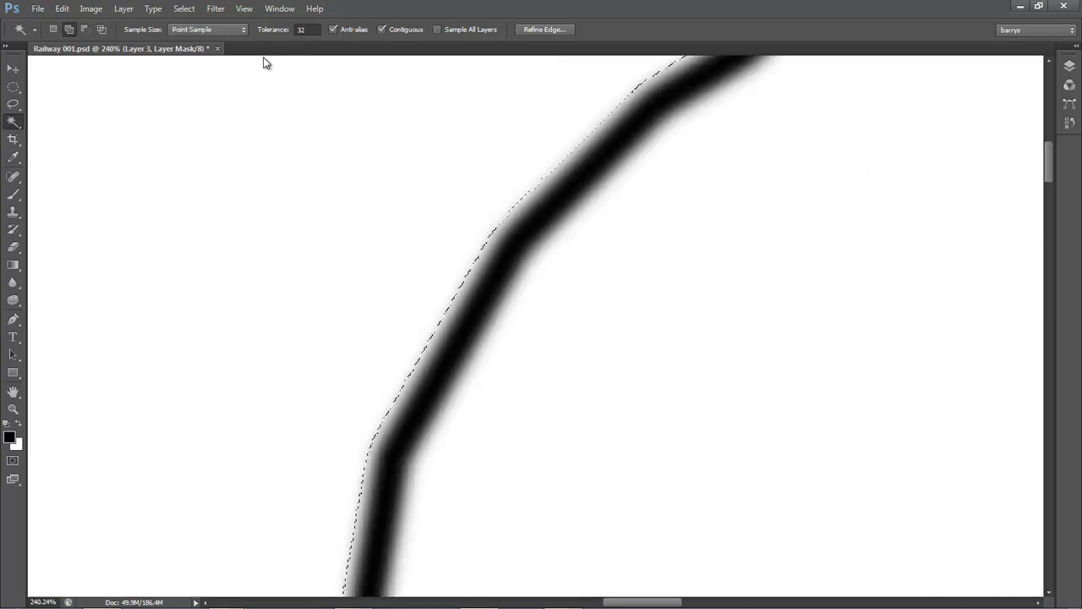
# Expand the selection by 8 pixels into the black outlines
pyautogui.click(183, 10)
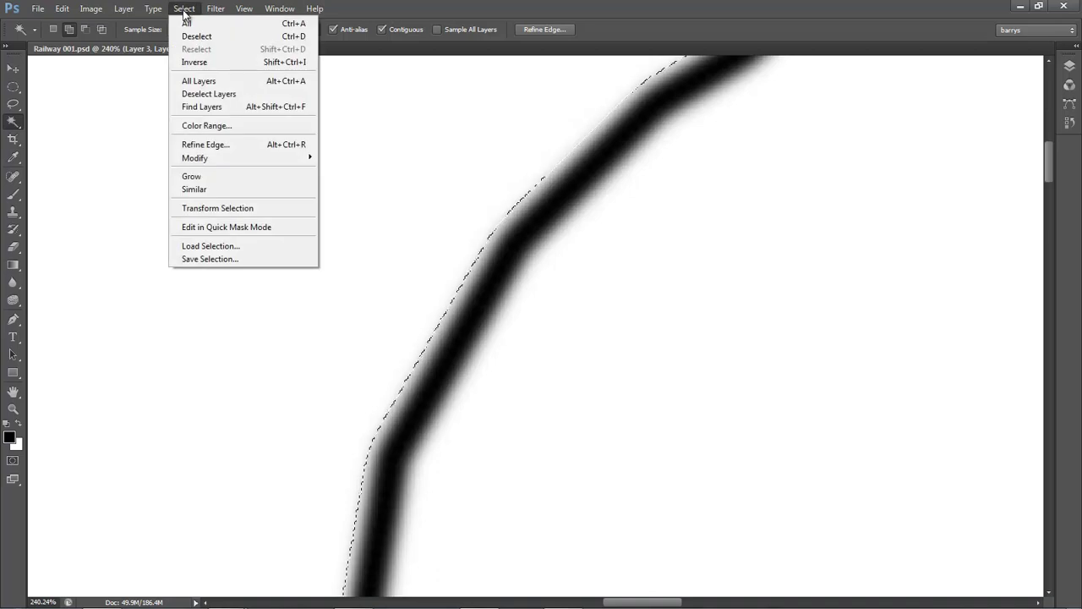
pyautogui.moveTo(195, 160)
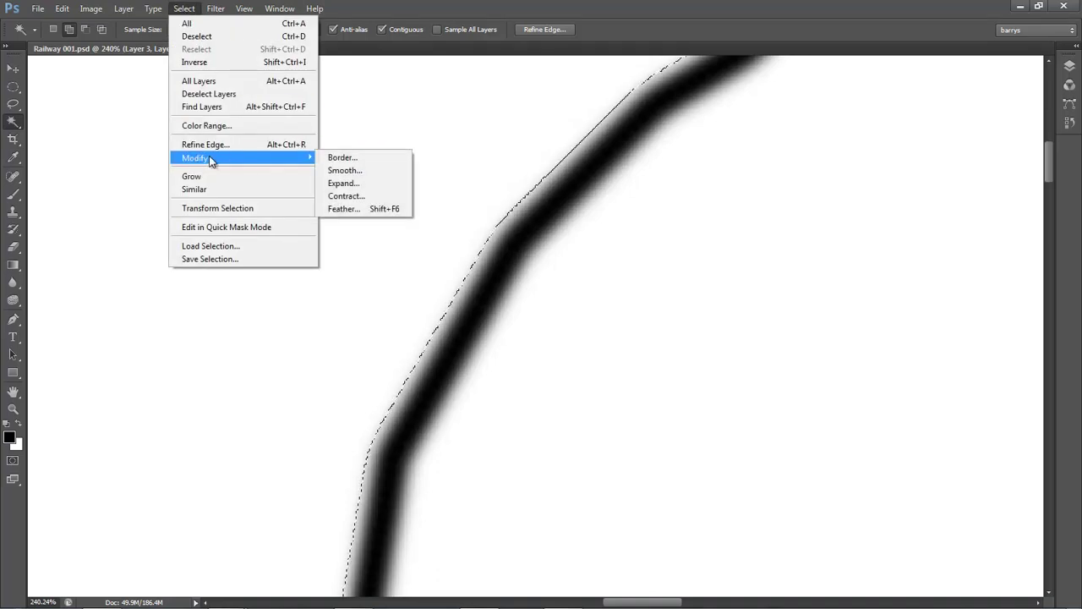
pyautogui.click(347, 184)
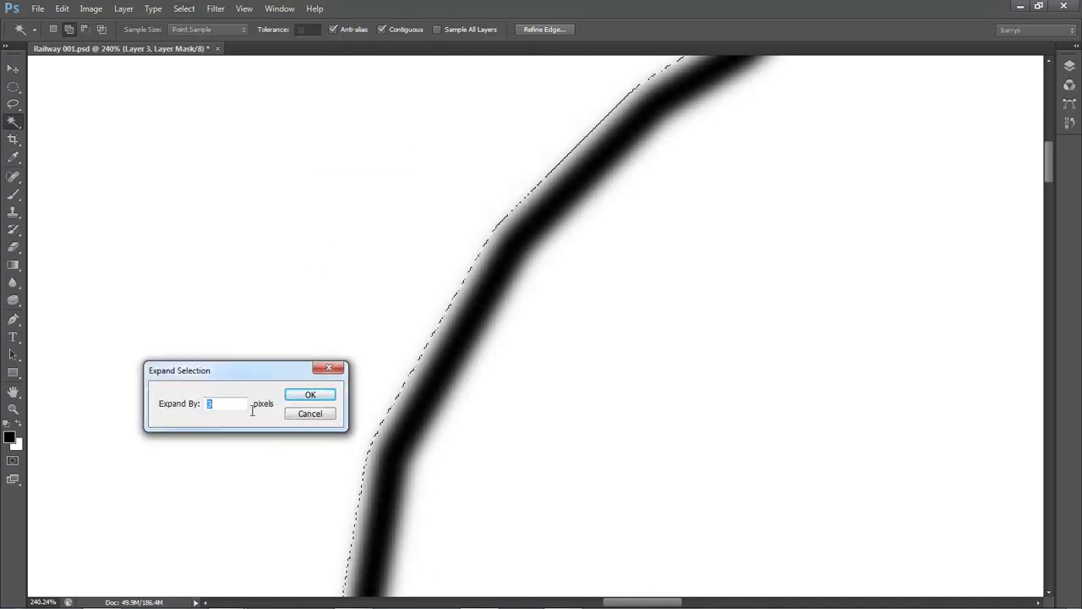
pyautogui.moveTo(220, 405); pyautogui.dragTo(188, 408)
pyautogui.write('8')
pyautogui.press('Return')
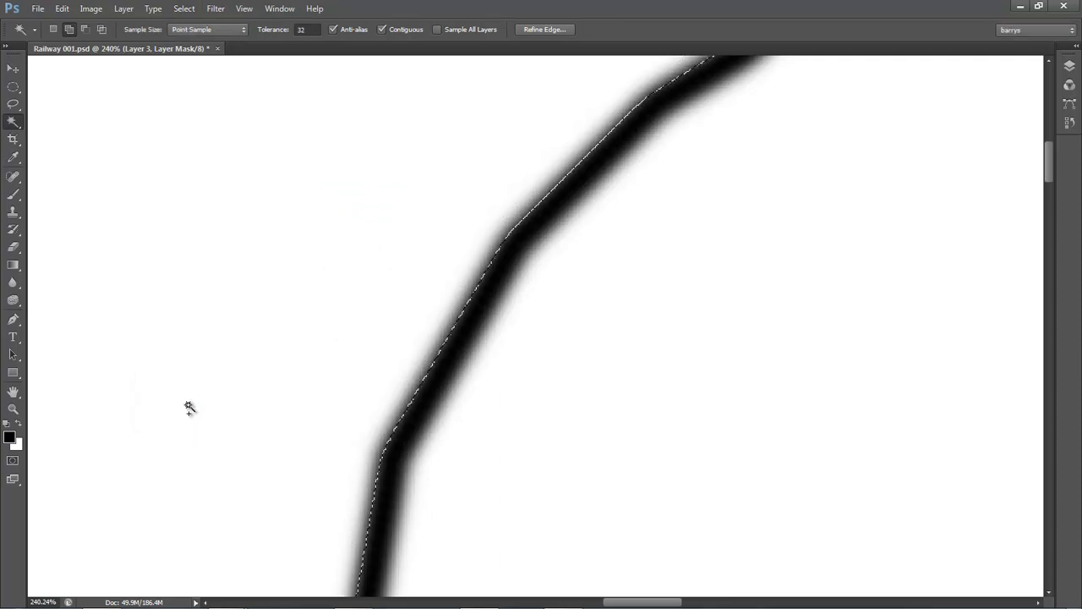
# Expand the selection by a further 4 pixels
pyautogui.click(184, 10)
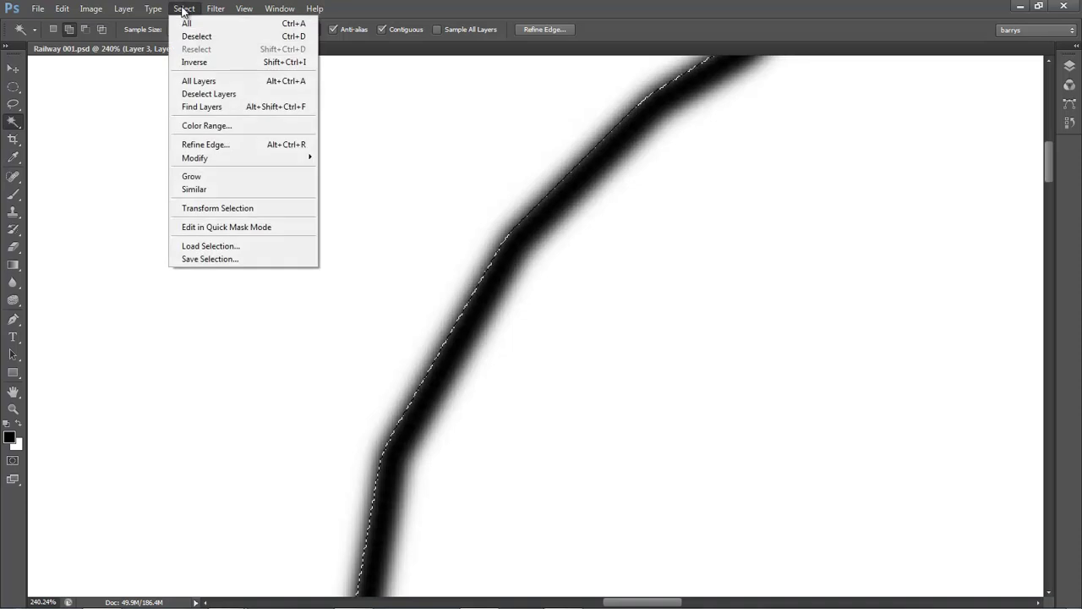
pyautogui.moveTo(196, 158)
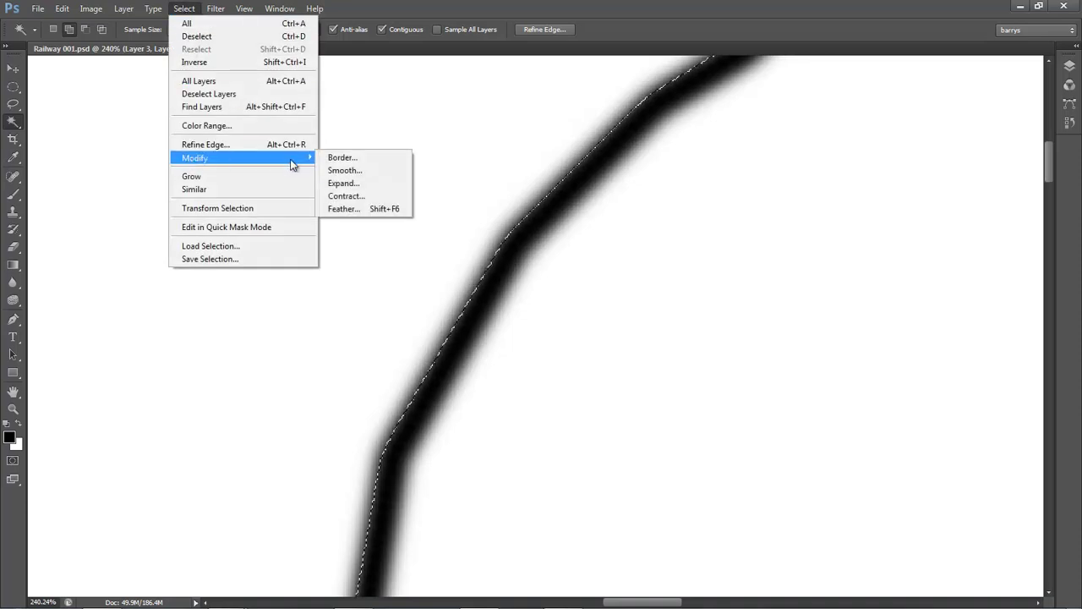
pyautogui.click(351, 185)
pyautogui.write('4')
pyautogui.press('Return')
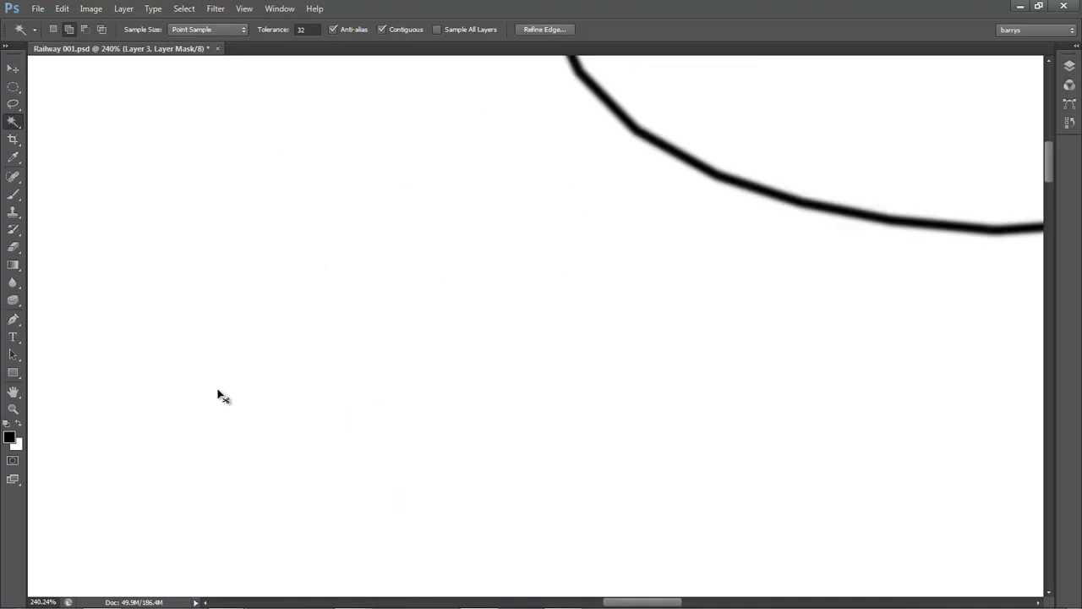
# Fill the selected area of the mask outside the plate and pipes with black and deselect
pyautogui.hotkey('ctrl', '0')
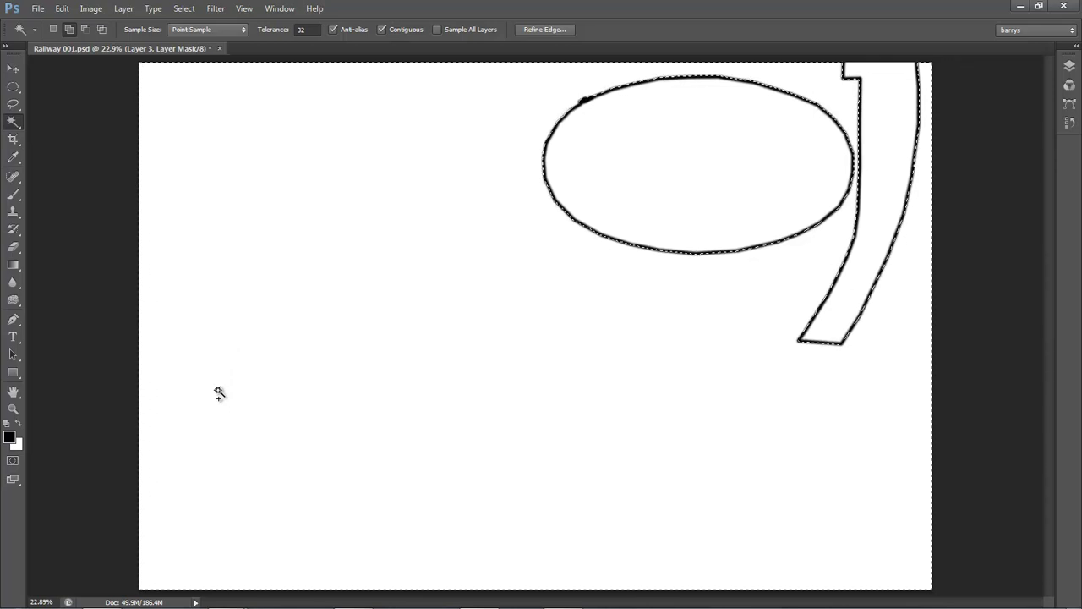
pyautogui.hotkey('alt', 'BackSpace')
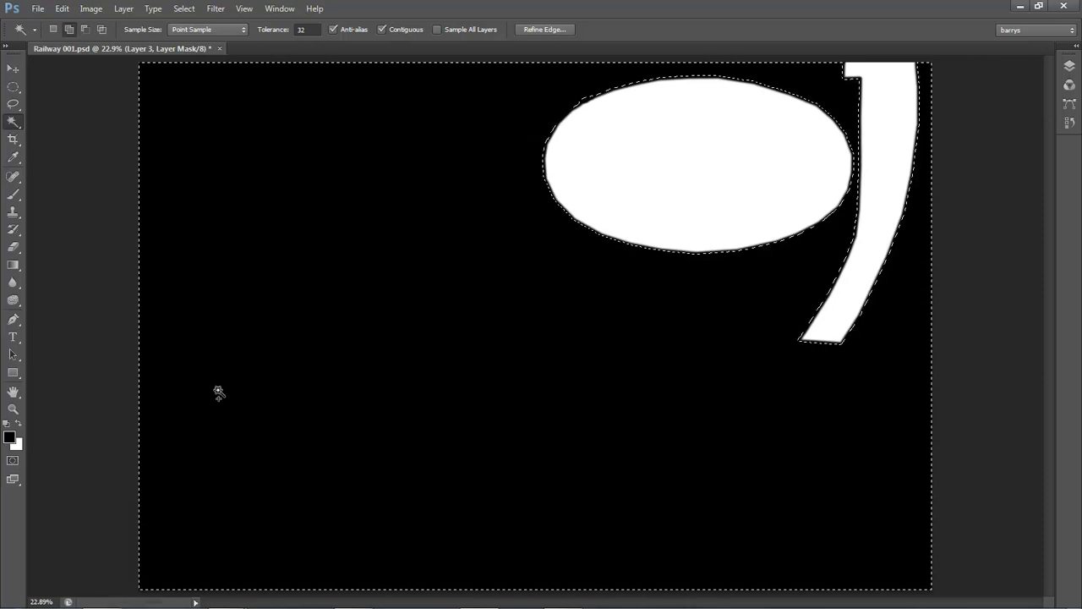
pyautogui.hotkey('ctrl', 'd')
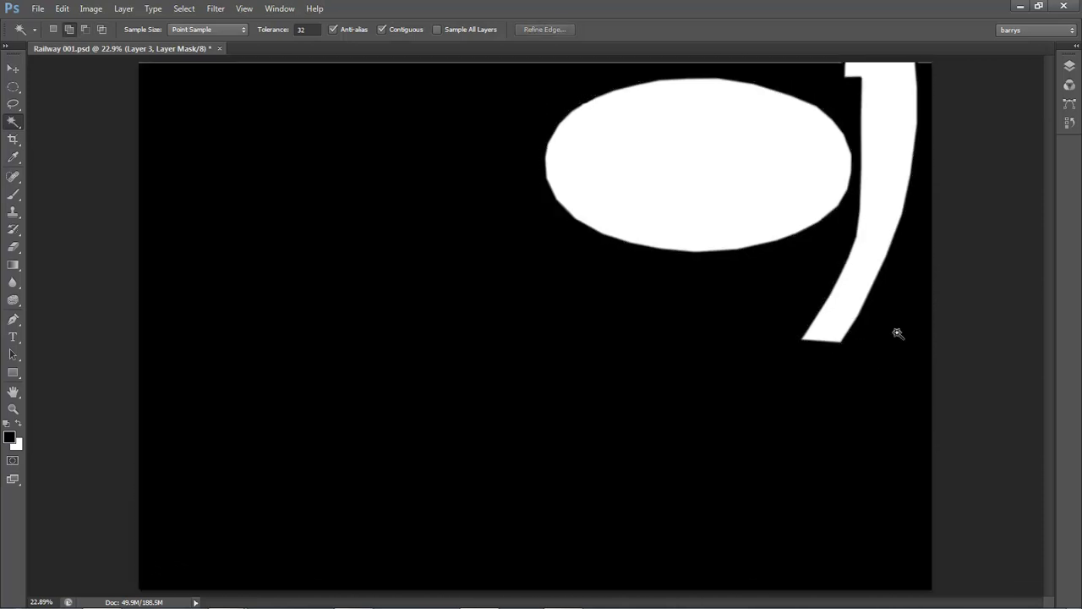
# Leave the mask-only view and show the full montage again
pyautogui.click(1070, 66)
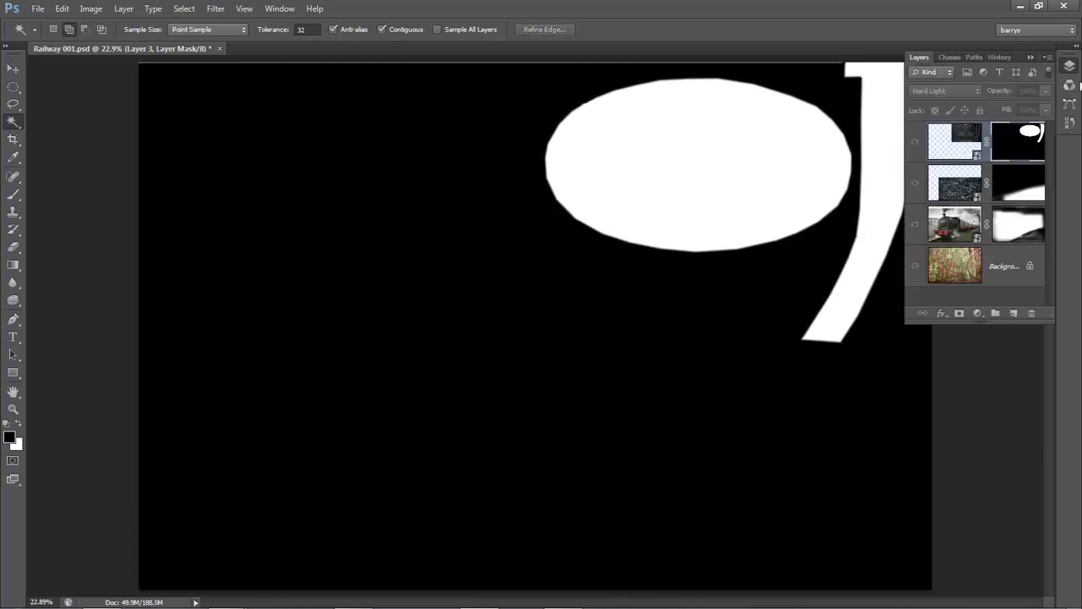
pyautogui.click(916, 142)
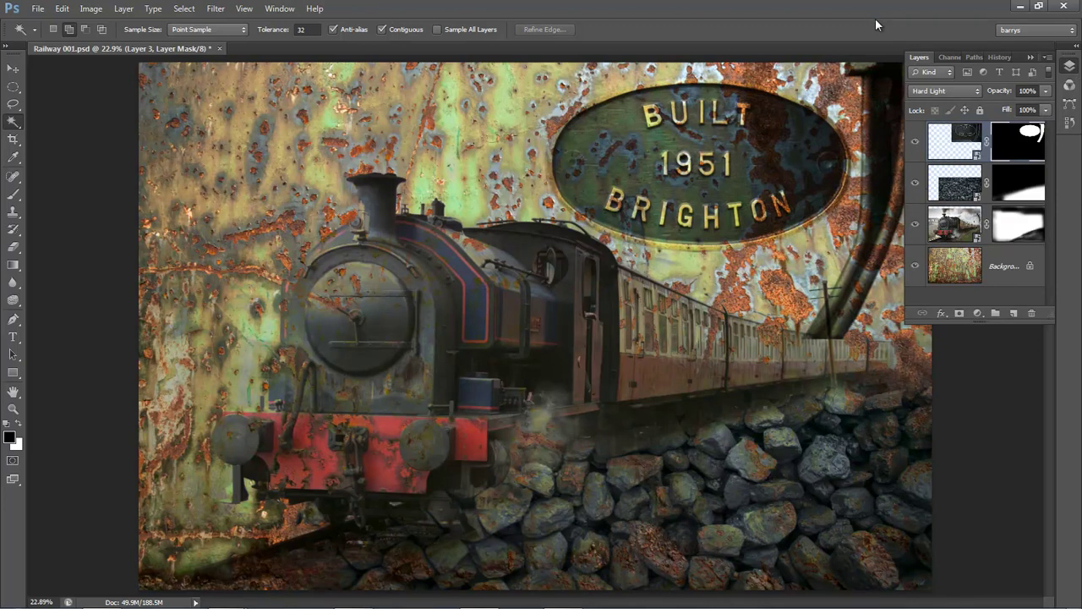
pyautogui.click(837, 31)
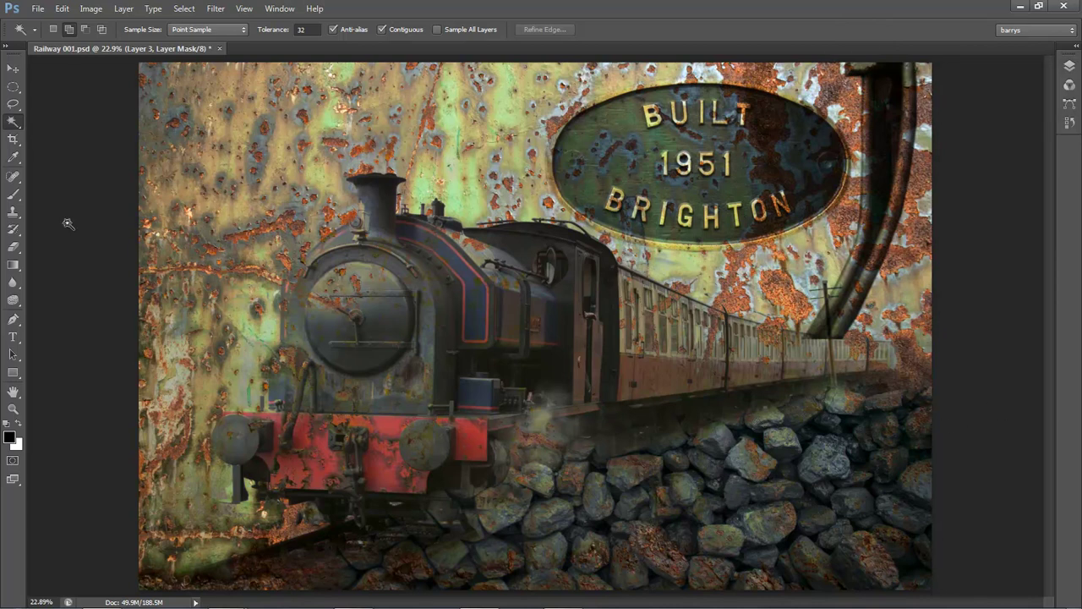
# Enlarge the black brush to 500 px and paint out the pipes beside the plate on the layer mask
pyautogui.click(12, 194)
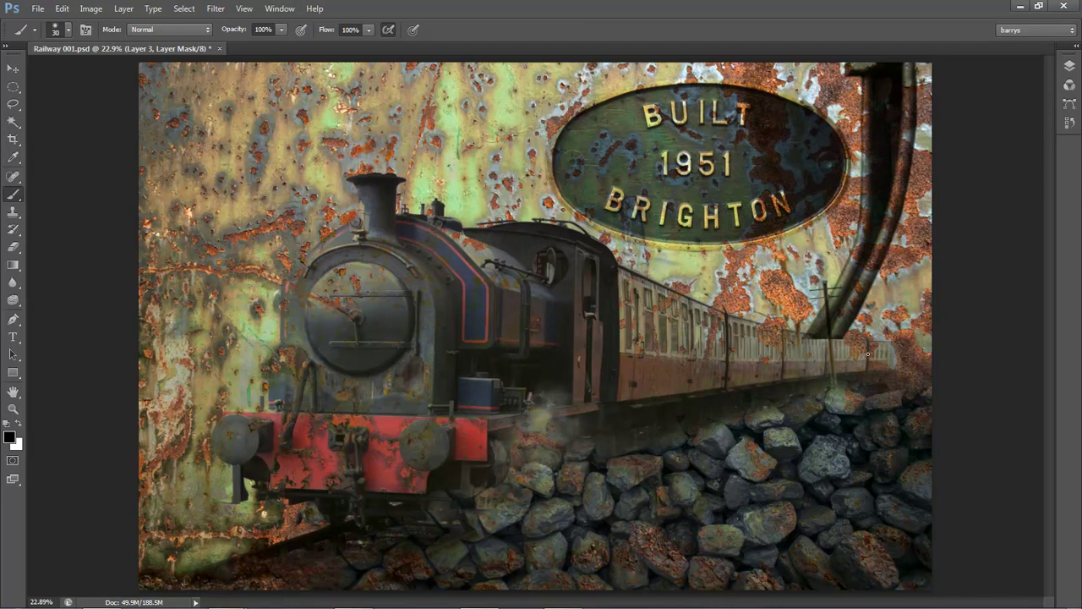
pyautogui.press(']')
pyautogui.press(']')
pyautogui.press(']')
pyautogui.press(']')
pyautogui.press(']')
pyautogui.press(']')
pyautogui.press(']')
pyautogui.press(']')
pyautogui.press(']')
pyautogui.press(']')
pyautogui.press(']')
pyautogui.press(']')
pyautogui.press(']')
pyautogui.press(']')
pyautogui.press(']')
pyautogui.press(']')
pyautogui.moveTo(824, 322)
pyautogui.mouseDown()
pyautogui.moveTo(859, 268)
pyautogui.moveTo(863, 276)
pyautogui.moveTo(905, 165)
pyautogui.moveTo(903, 127)
pyautogui.moveTo(864, 57)
pyautogui.moveTo(921, 65)
pyautogui.moveTo(1009, 160)
pyautogui.mouseUp()
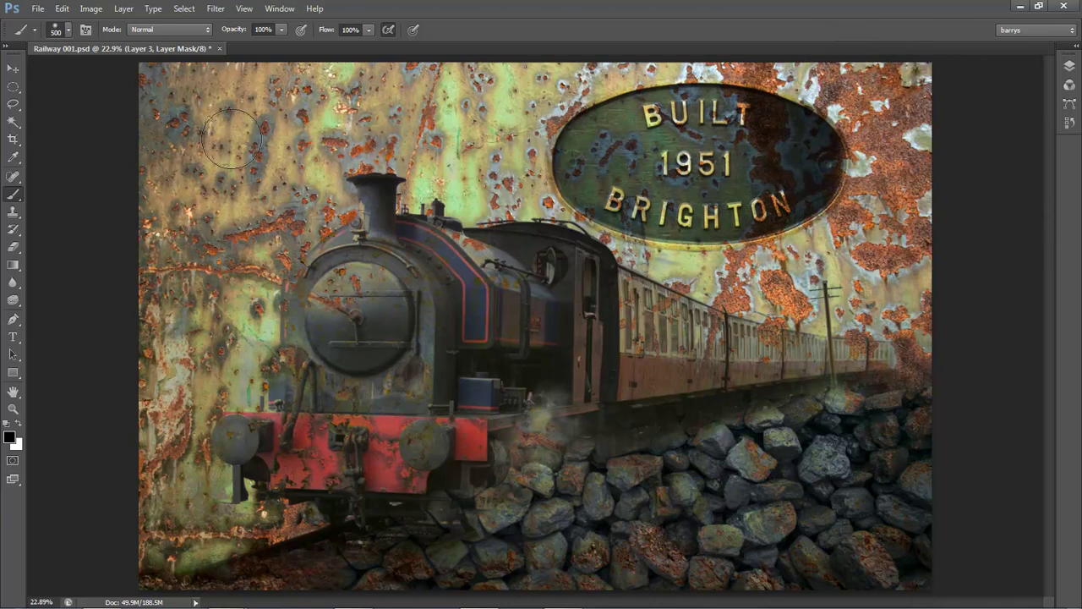
# Target the plate layer's image instead of its mask and move the plate slightly down and to the right
pyautogui.click(14, 68)
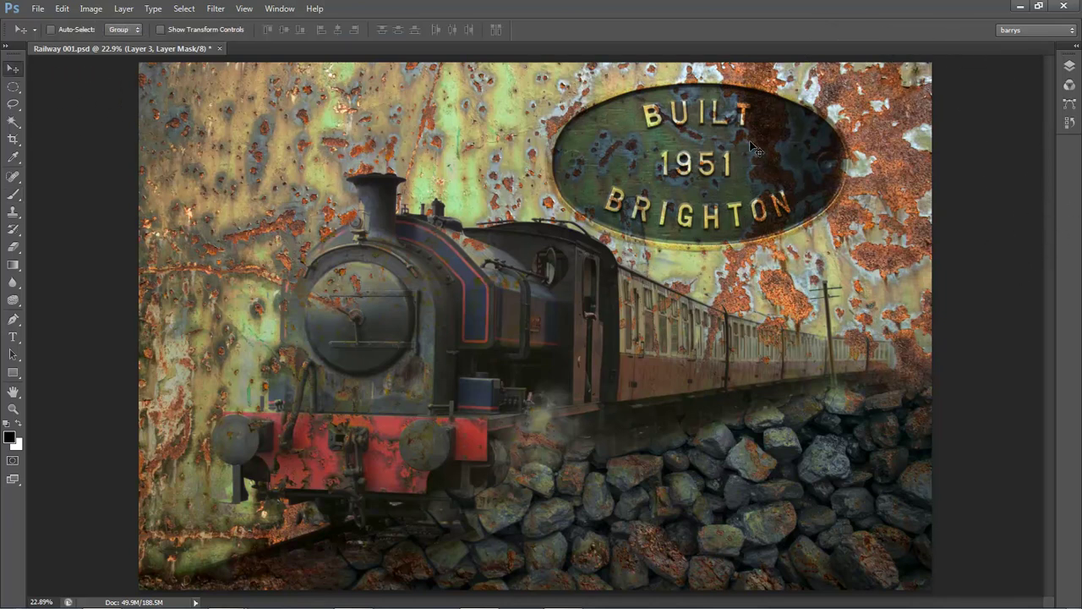
pyautogui.click(1070, 66)
pyautogui.click(930, 159)
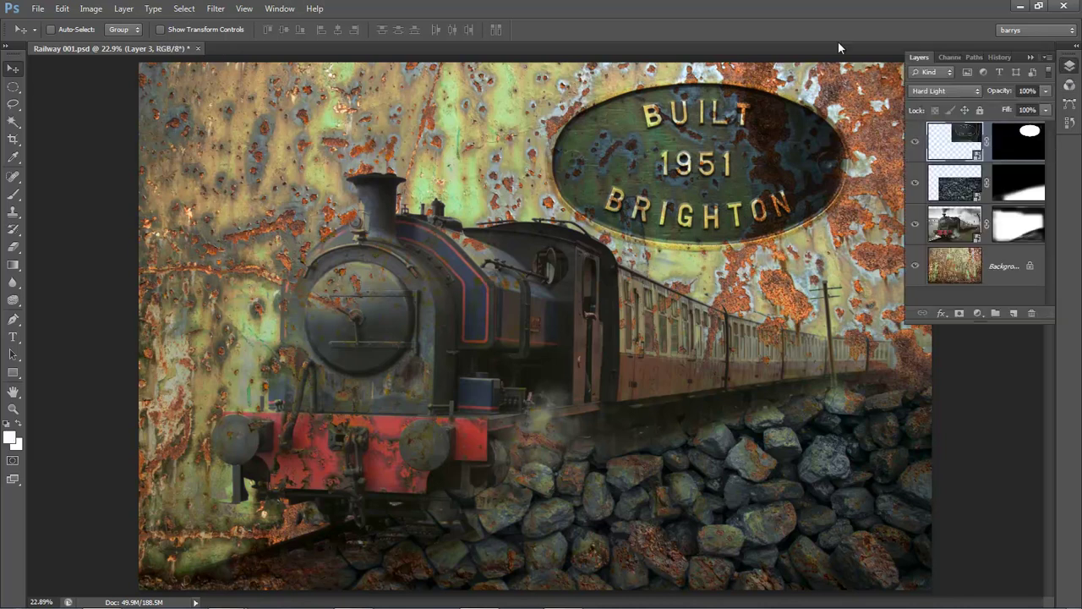
pyautogui.click(782, 109)
pyautogui.moveTo(682, 166); pyautogui.dragTo(717, 183)
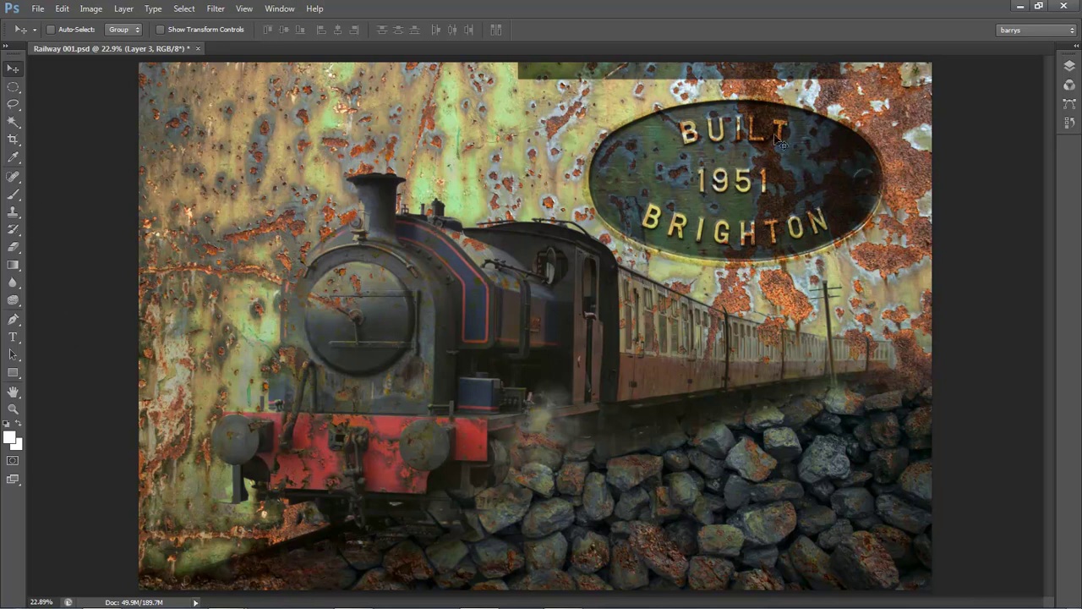
# Paint black on the plate layer's mask to hide the leftover strip along the montage's upper edge
pyautogui.click(1069, 66)
pyautogui.click(1014, 137)
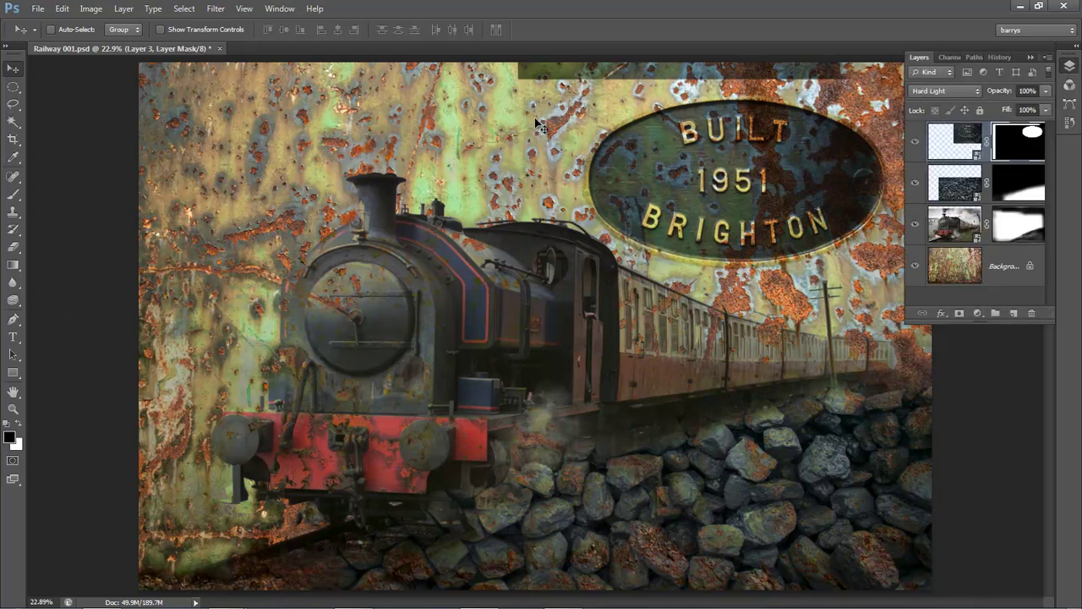
pyautogui.click(13, 194)
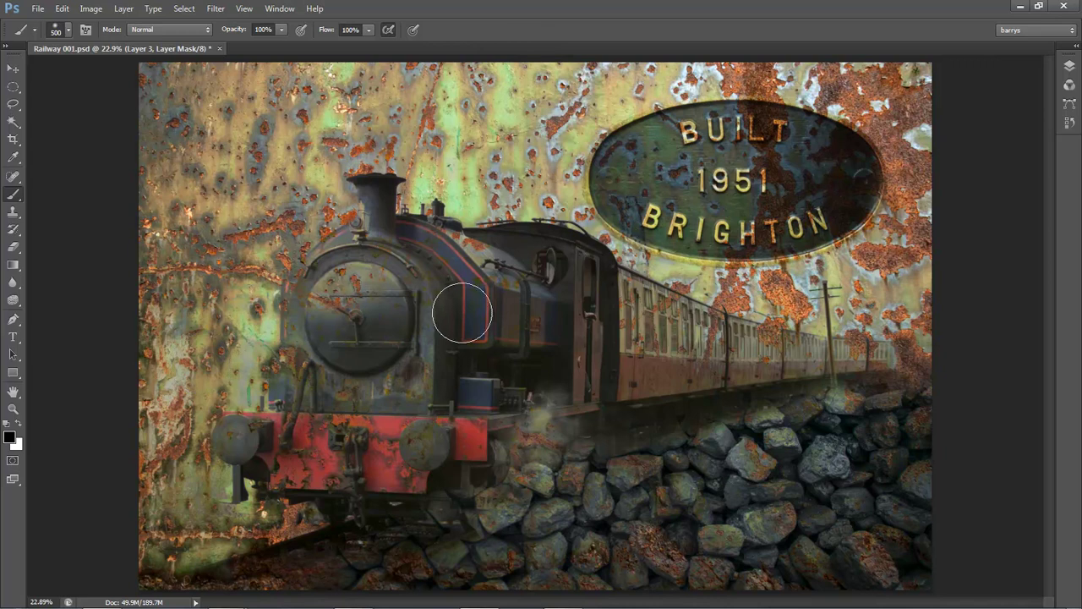
# Rotate the builder's plate clockwise by about 15° with Free Transform and apply it
pyautogui.hotkey('ctrl', 't')
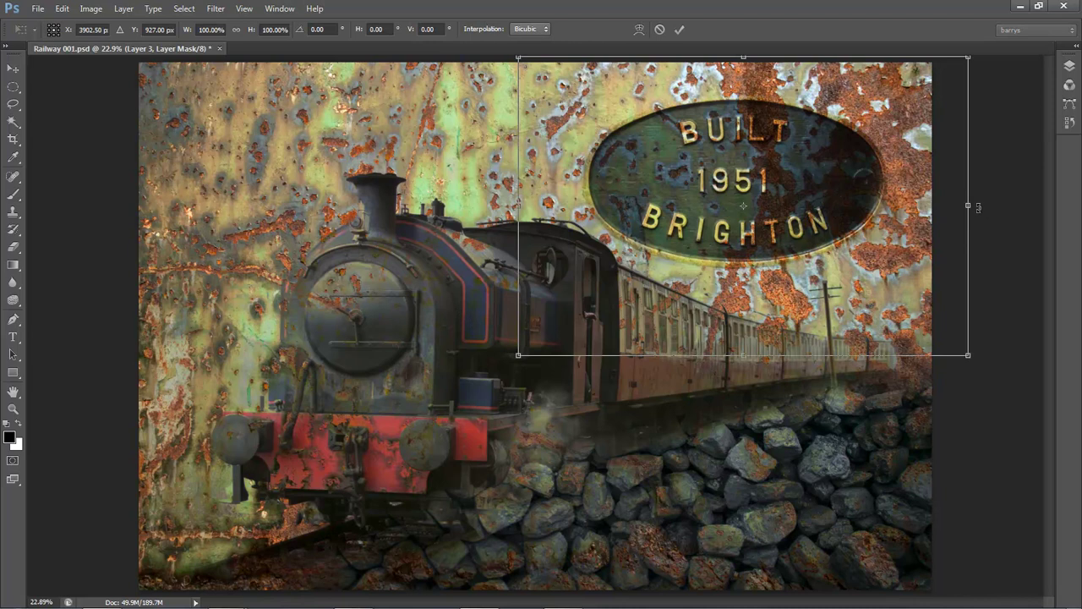
pyautogui.moveTo(984, 212); pyautogui.dragTo(976, 272)
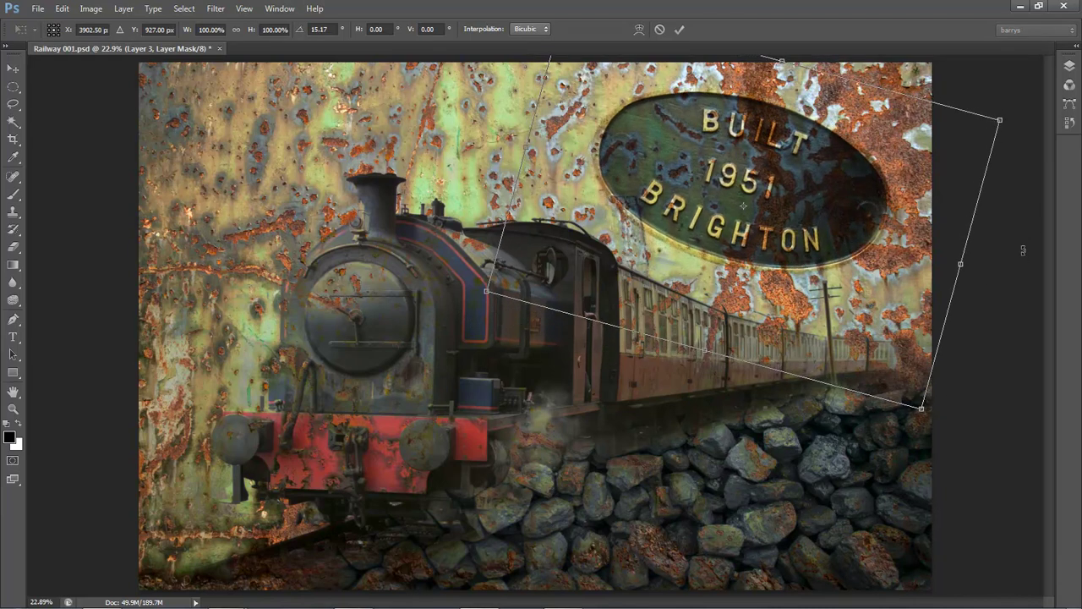
pyautogui.press('b')
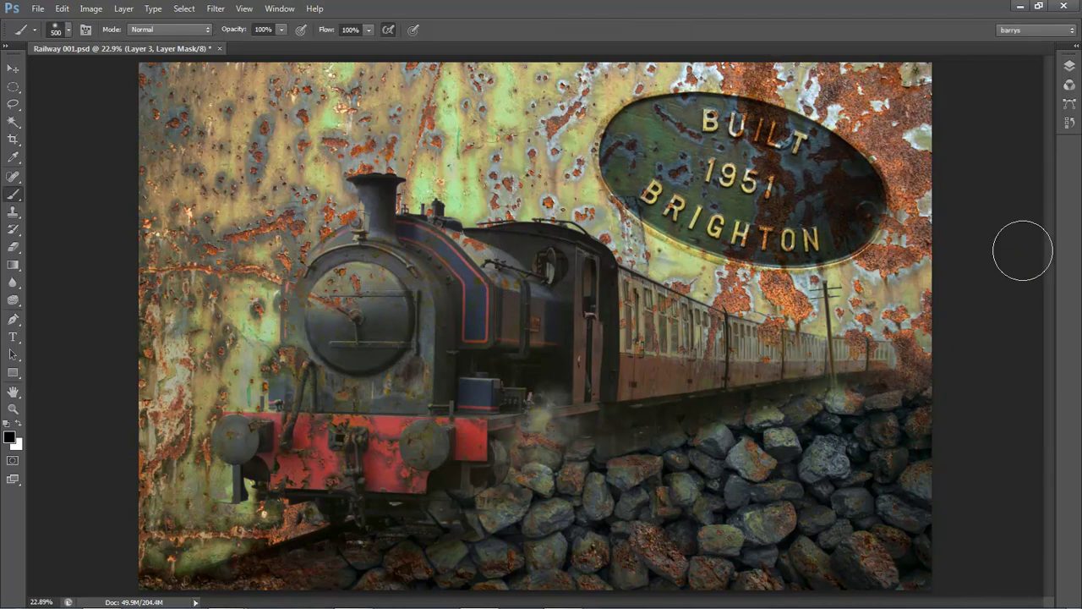
# Save the montage as a new Photoshop file named Railway 002
pyautogui.click(37, 10)
pyautogui.click(56, 170)
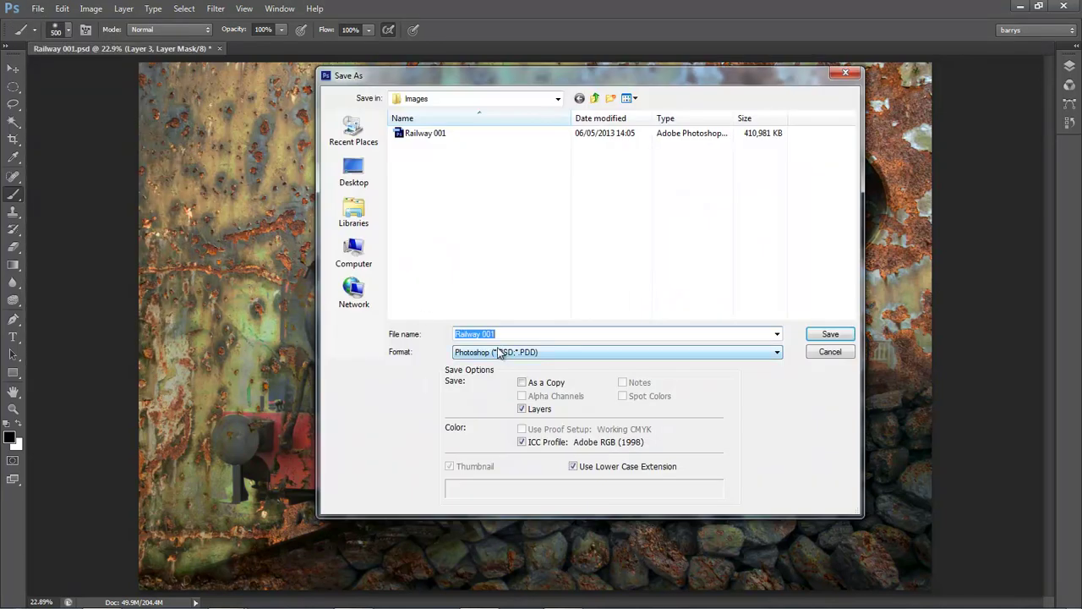
pyautogui.click(514, 333)
pyautogui.press('BackSpace')
pyautogui.write('2')
pyautogui.press('Return')
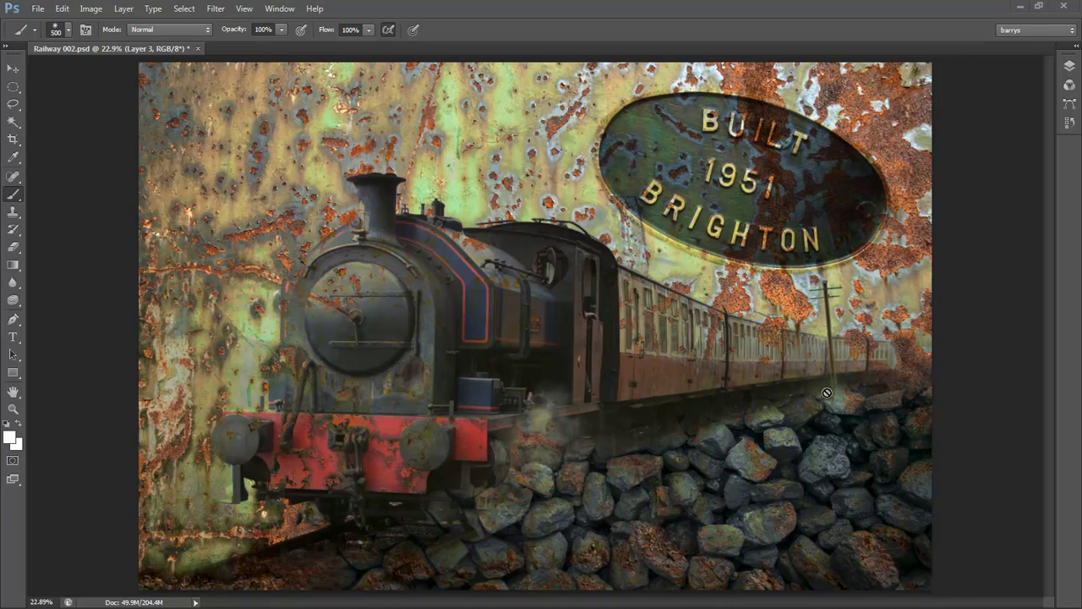
# Rasterize the builder's plate layer so that its Smart Object becomes ordinary pixels
pyautogui.click(1069, 65)
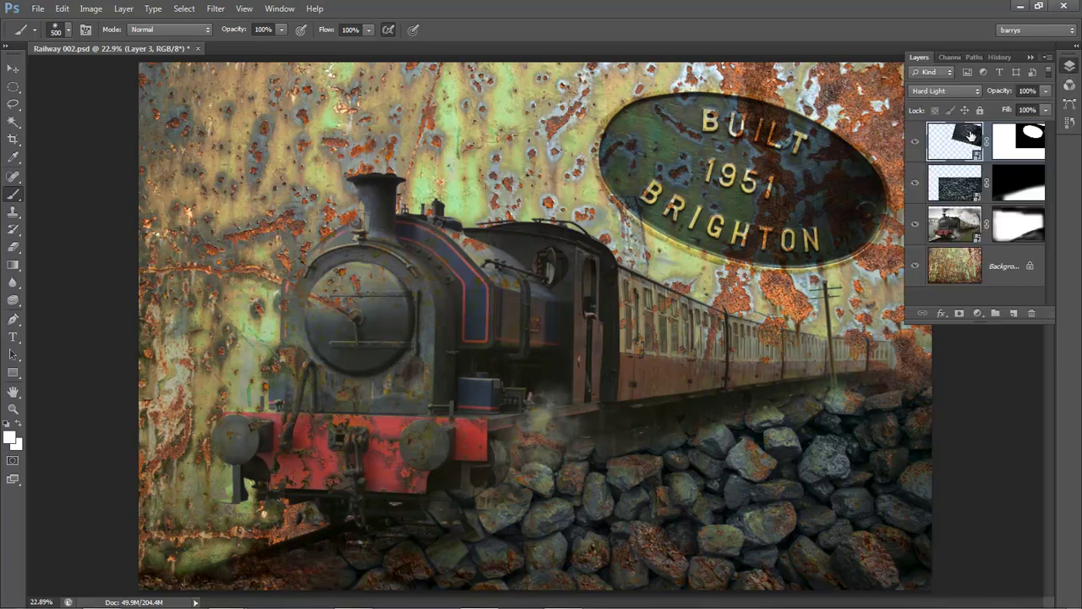
pyautogui.click(916, 144)
pyautogui.click(917, 146)
pyautogui.click(1046, 92)
pyautogui.moveTo(1037, 105)
pyautogui.mouseDown()
pyautogui.moveTo(1025, 110)
pyautogui.moveTo(1050, 107)
pyautogui.mouseUp()
pyautogui.rightClick(962, 141)
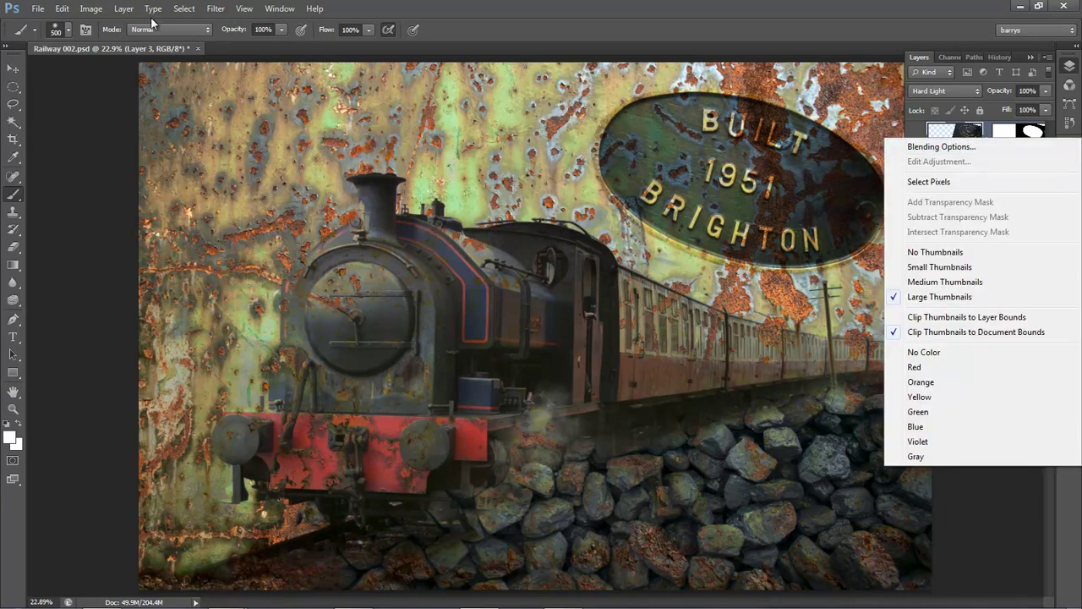
pyautogui.click(122, 11)
pyautogui.click(126, 12)
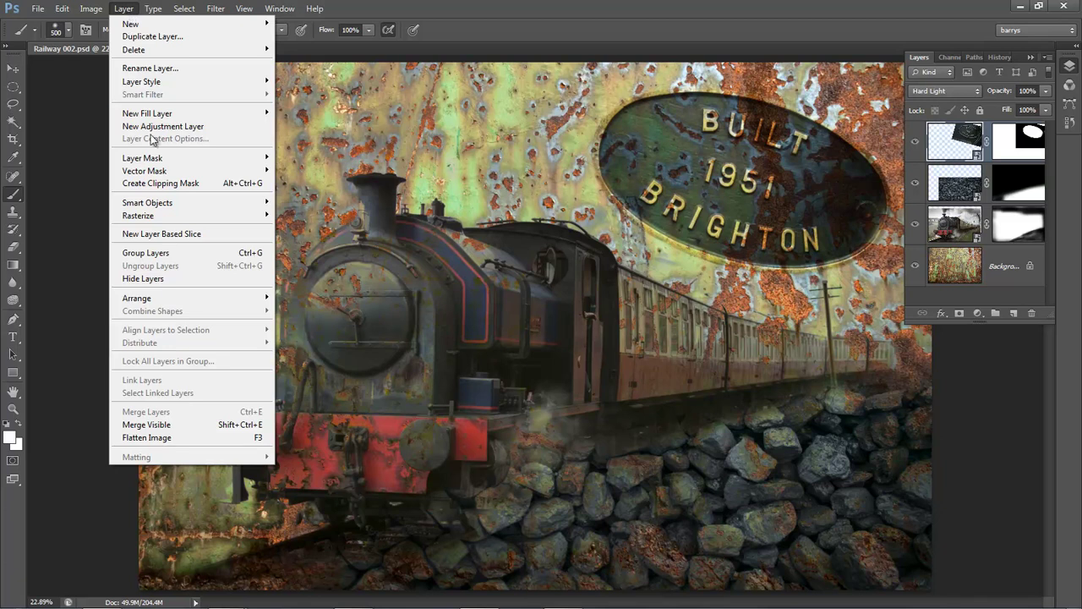
pyautogui.moveTo(158, 216)
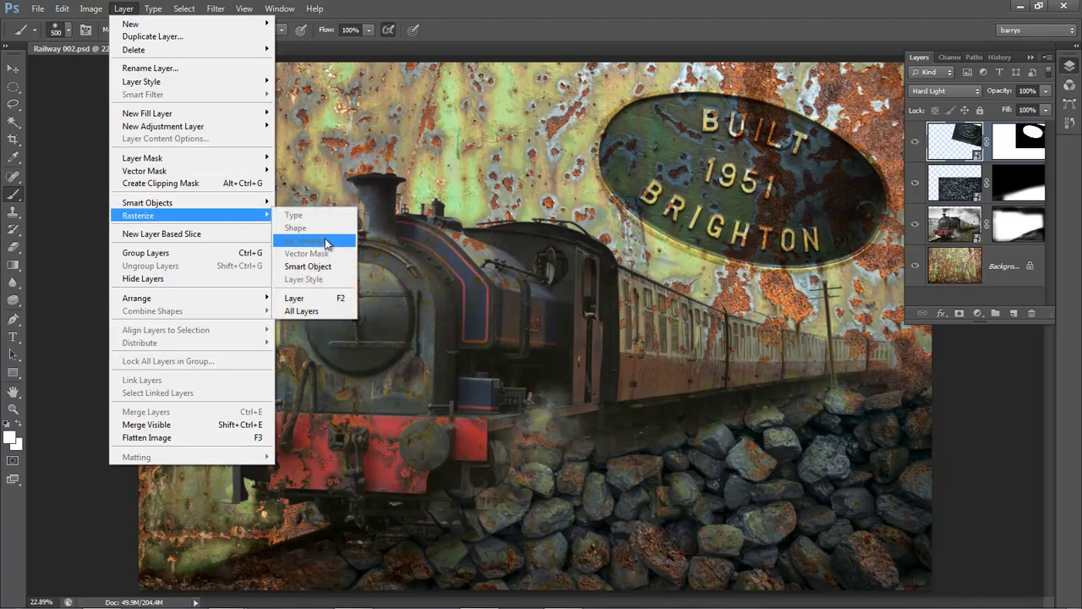
pyautogui.click(306, 299)
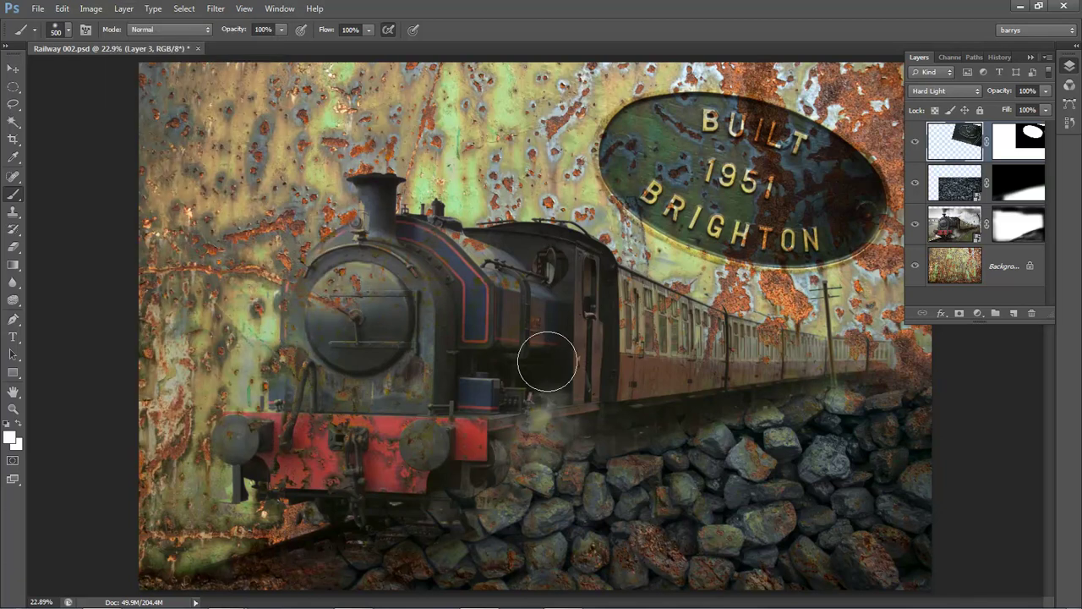
# Brighten the plate layer with Levels, setting the white input to 215 and the midtone to 1.18
pyautogui.moveTo(578, 341); pyautogui.dragTo(537, 356)
pyautogui.hotkey('ctrl', 'l')
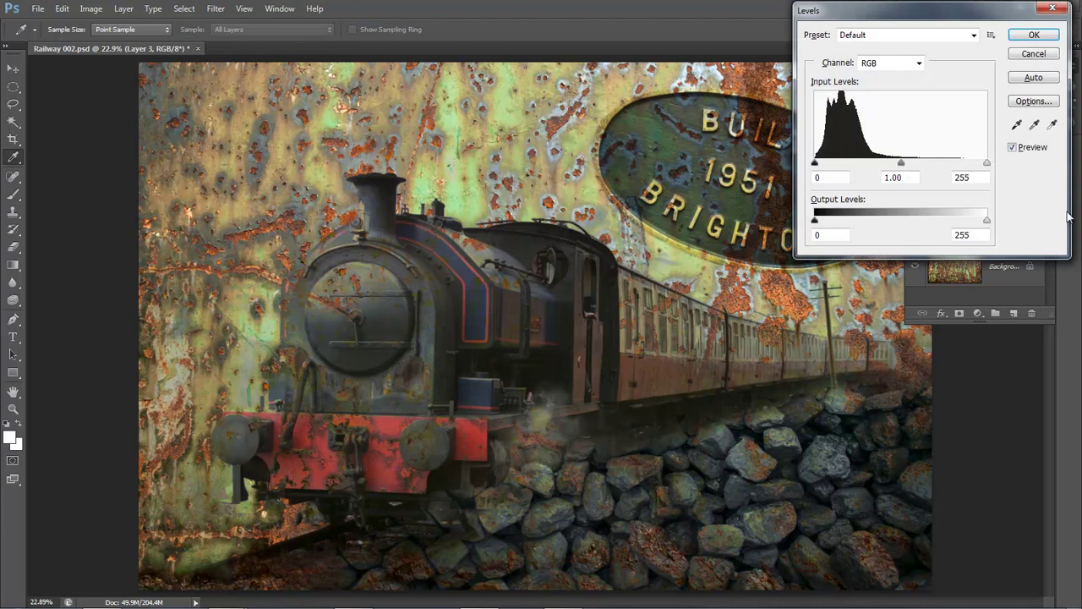
pyautogui.moveTo(983, 28); pyautogui.dragTo(436, 96)
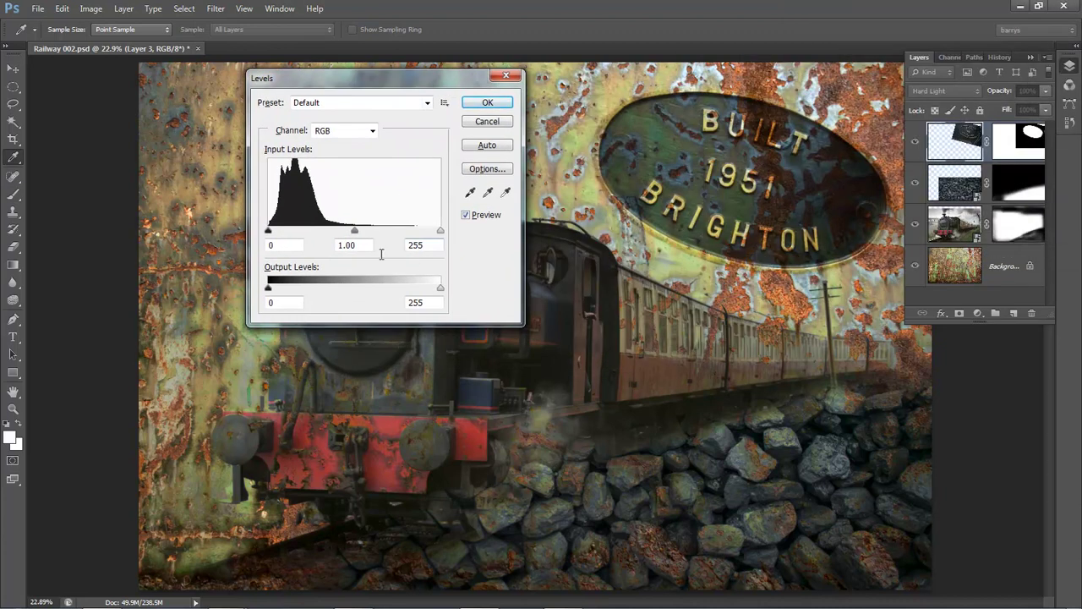
pyautogui.moveTo(440, 230); pyautogui.dragTo(413, 231)
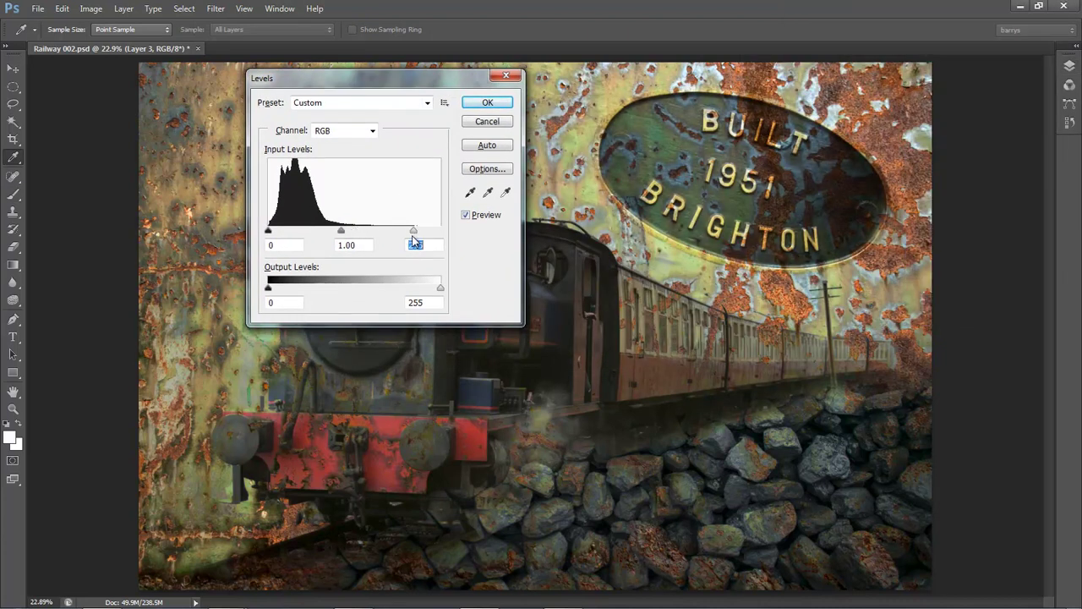
pyautogui.moveTo(339, 236)
pyautogui.mouseDown()
pyautogui.moveTo(319, 236)
pyautogui.moveTo(331, 239)
pyautogui.mouseUp()
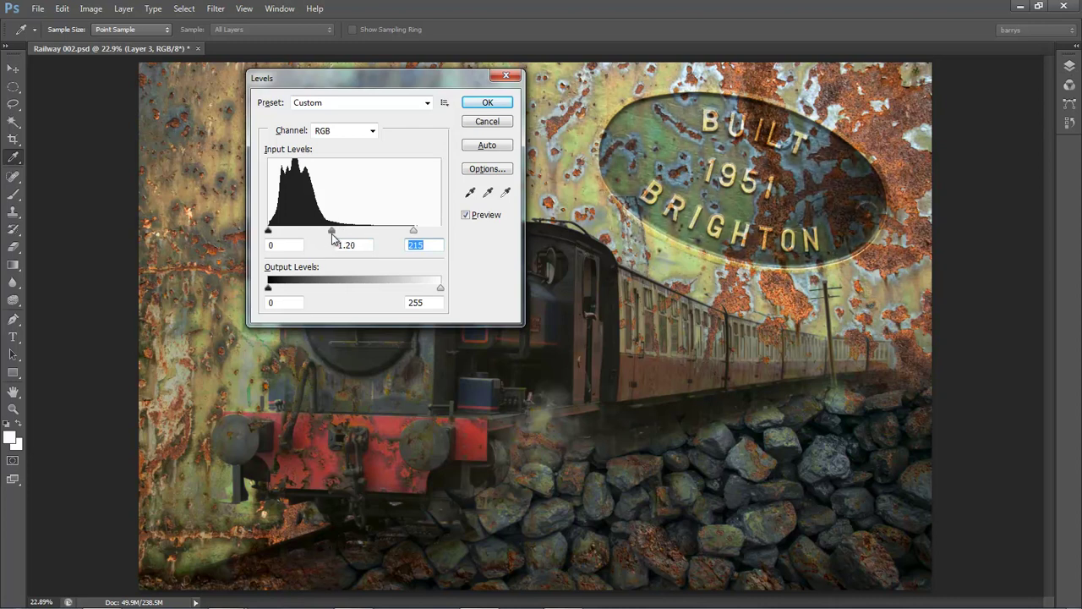
pyautogui.click(346, 242)
pyautogui.click(488, 102)
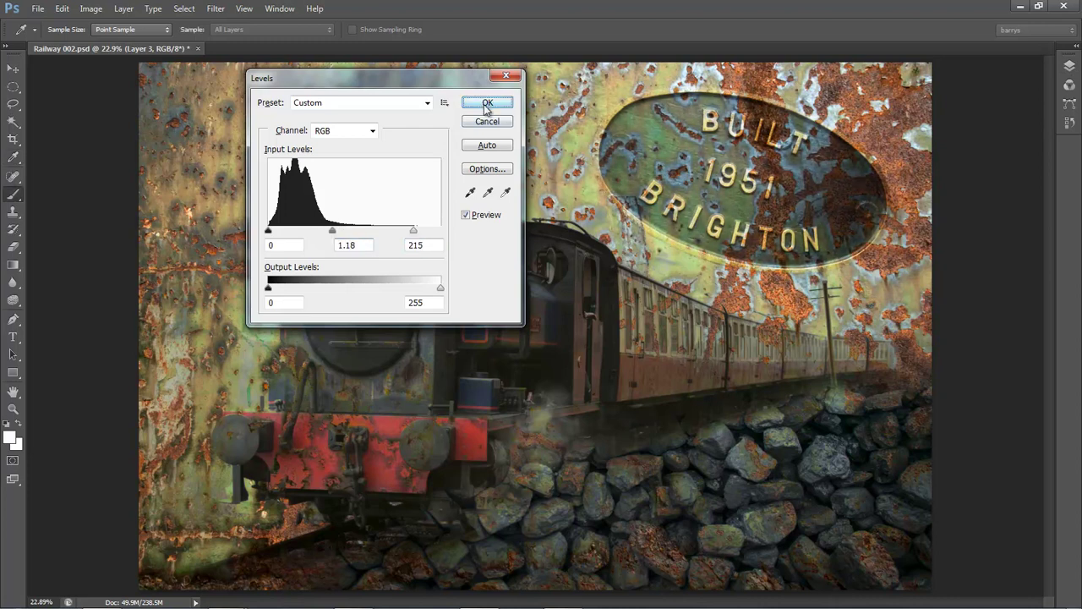
# Paint the plate layer's mask with a black 175 px brush at 2% flow over the plate's dark, rusty end
pyautogui.press('b')
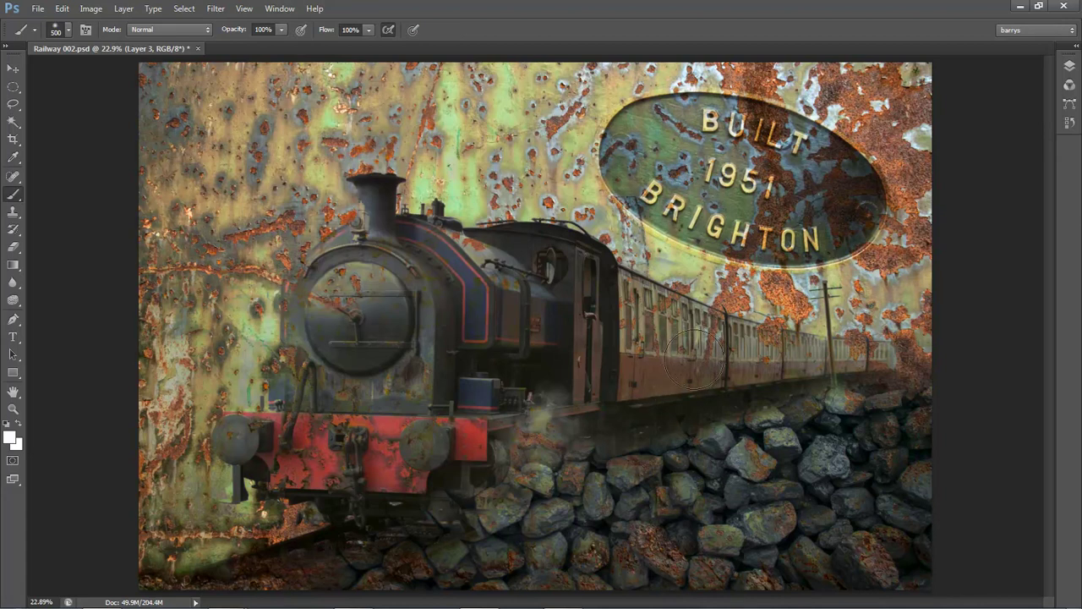
pyautogui.scroll(1, 736, 189)
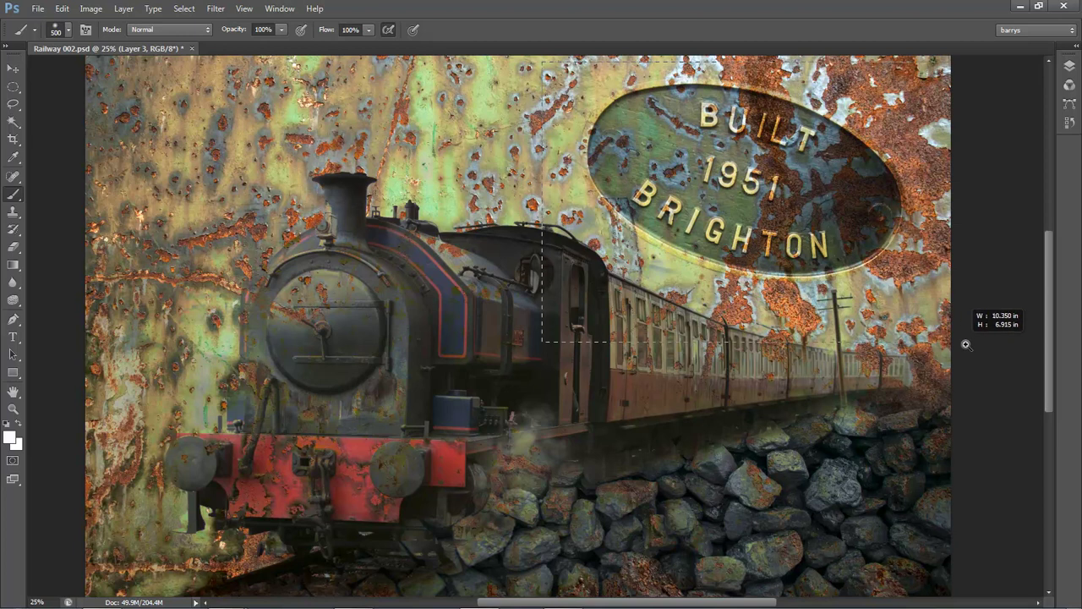
pyautogui.scroll(4, 949, 336)
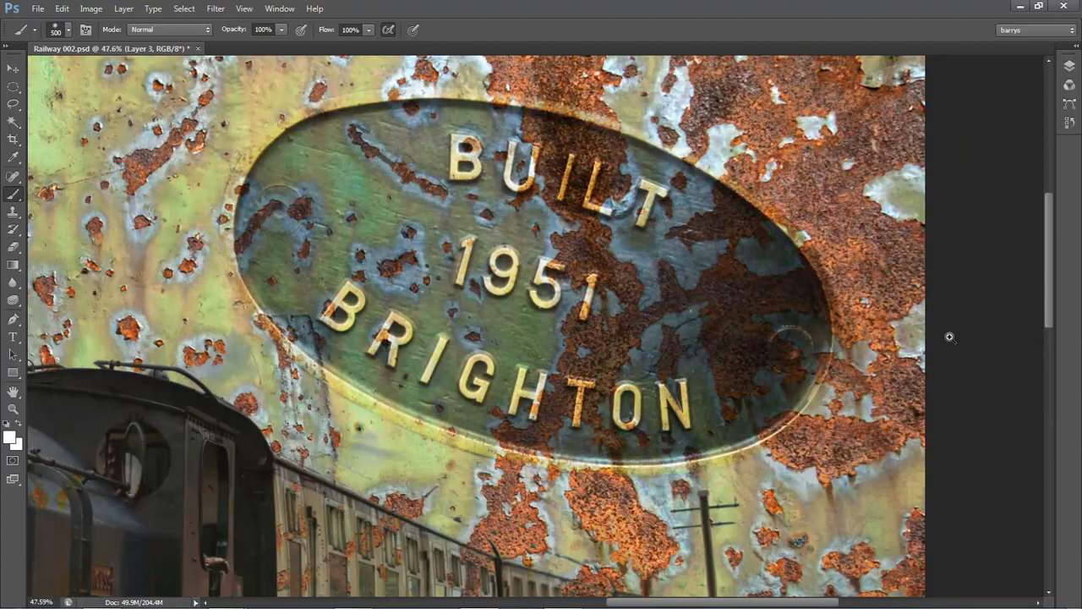
pyautogui.click(1068, 68)
pyautogui.click(1029, 143)
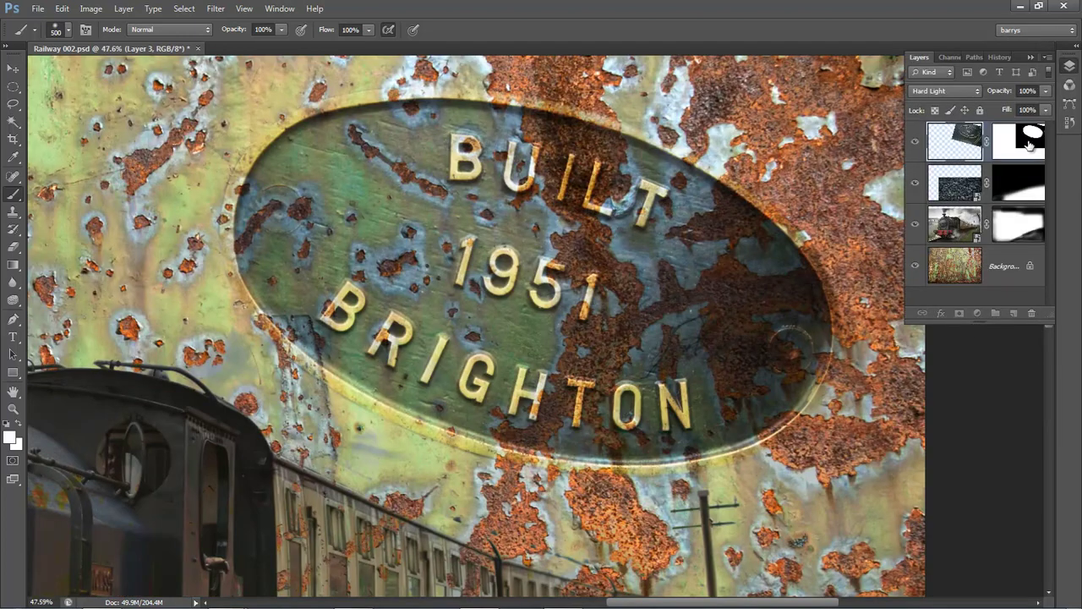
pyautogui.click(799, 39)
pyautogui.press('[')
pyautogui.press('[')
pyautogui.press('[')
pyautogui.press('[')
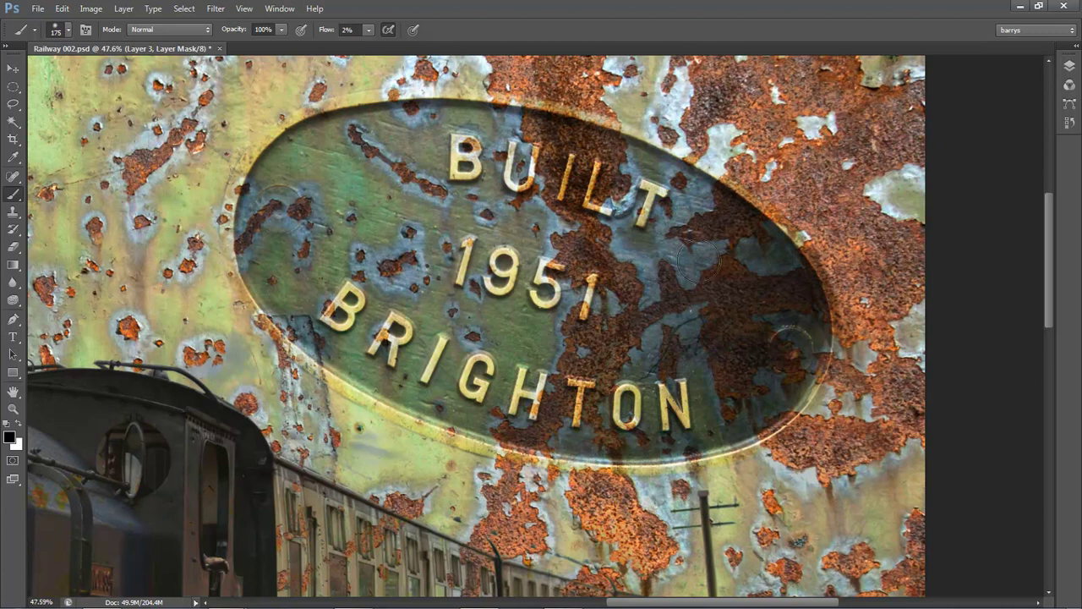
pyautogui.moveTo(601, 252)
pyautogui.mouseDown()
pyautogui.moveTo(787, 292)
pyautogui.moveTo(771, 336)
pyautogui.moveTo(573, 324)
pyautogui.moveTo(719, 369)
pyautogui.moveTo(795, 374)
pyautogui.moveTo(763, 387)
pyautogui.moveTo(739, 433)
pyautogui.moveTo(567, 452)
pyautogui.moveTo(584, 446)
pyautogui.moveTo(455, 422)
pyautogui.moveTo(379, 388)
pyautogui.moveTo(276, 242)
pyautogui.moveTo(302, 276)
pyautogui.moveTo(291, 235)
pyautogui.moveTo(386, 161)
pyautogui.moveTo(347, 149)
pyautogui.moveTo(271, 150)
pyautogui.moveTo(317, 188)
pyautogui.moveTo(274, 234)
pyautogui.moveTo(366, 200)
pyautogui.moveTo(689, 250)
pyautogui.moveTo(486, 224)
pyautogui.moveTo(708, 282)
pyautogui.moveTo(443, 322)
pyautogui.moveTo(698, 357)
pyautogui.moveTo(744, 291)
pyautogui.moveTo(719, 261)
pyautogui.moveTo(755, 258)
pyautogui.moveTo(665, 175)
pyautogui.moveTo(460, 124)
pyautogui.moveTo(793, 284)
pyautogui.moveTo(805, 312)
pyautogui.moveTo(777, 262)
pyautogui.moveTo(765, 344)
pyautogui.mouseUp()
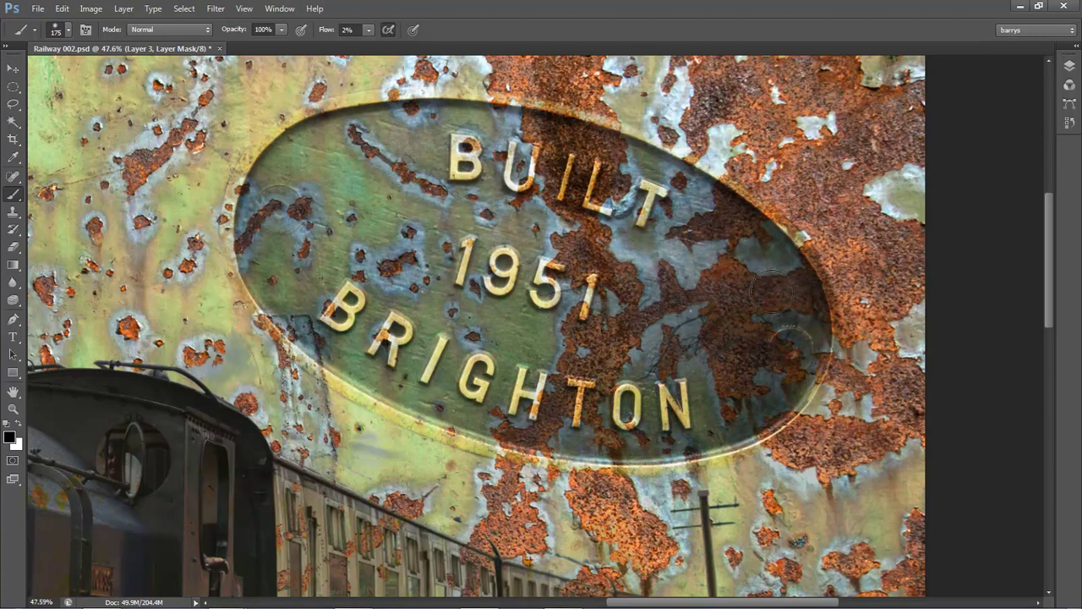
pyautogui.moveTo(738, 301)
pyautogui.mouseDown()
pyautogui.moveTo(779, 346)
pyautogui.moveTo(697, 423)
pyautogui.moveTo(807, 397)
pyautogui.moveTo(663, 429)
pyautogui.mouseUp()
# Reduce the brush to 90 px and continue softening the plate's dark end on the layer mask
pyautogui.press('[')
pyautogui.press('[')
pyautogui.press('[')
pyautogui.press('[')
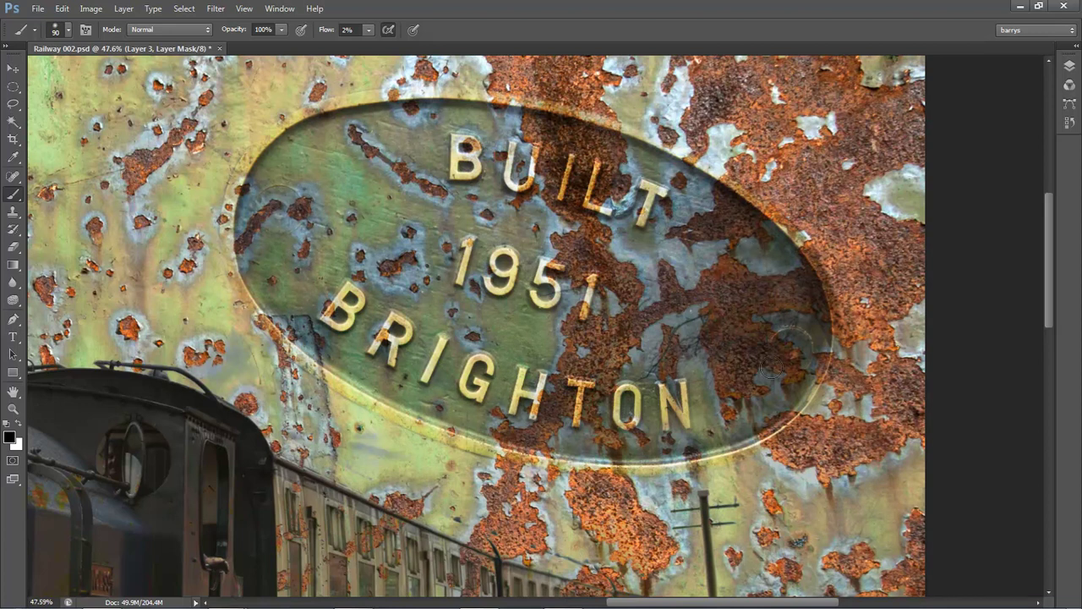
pyautogui.hotkey('ctrl', '0')
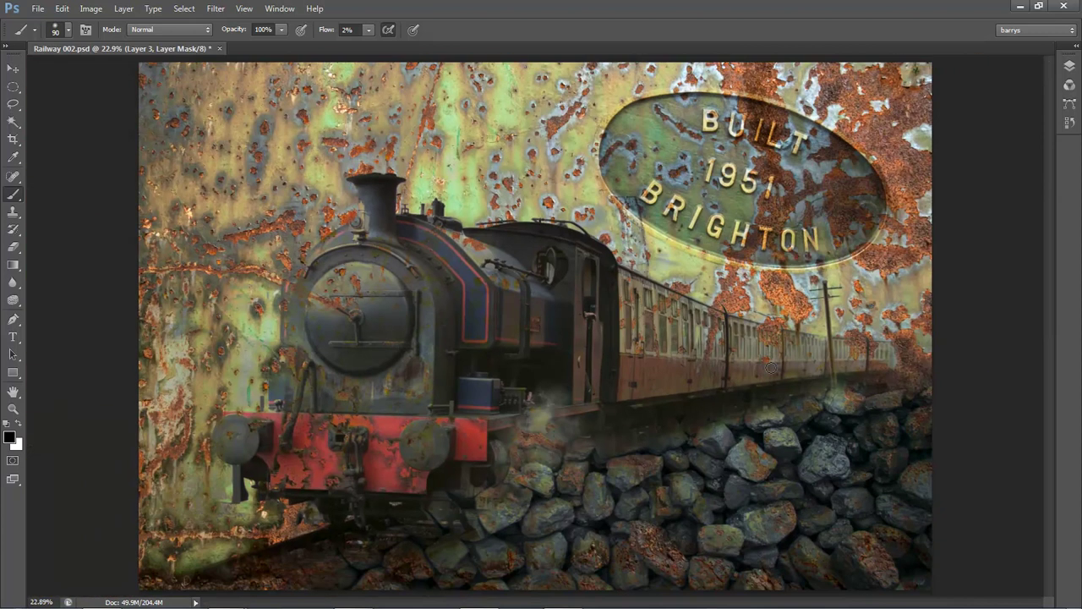
# Open the station photo 425T3703.jpg and convert its Background layer to a Smart Object
pyautogui.hotkey('alt', ',')
pyautogui.click(12, 69)
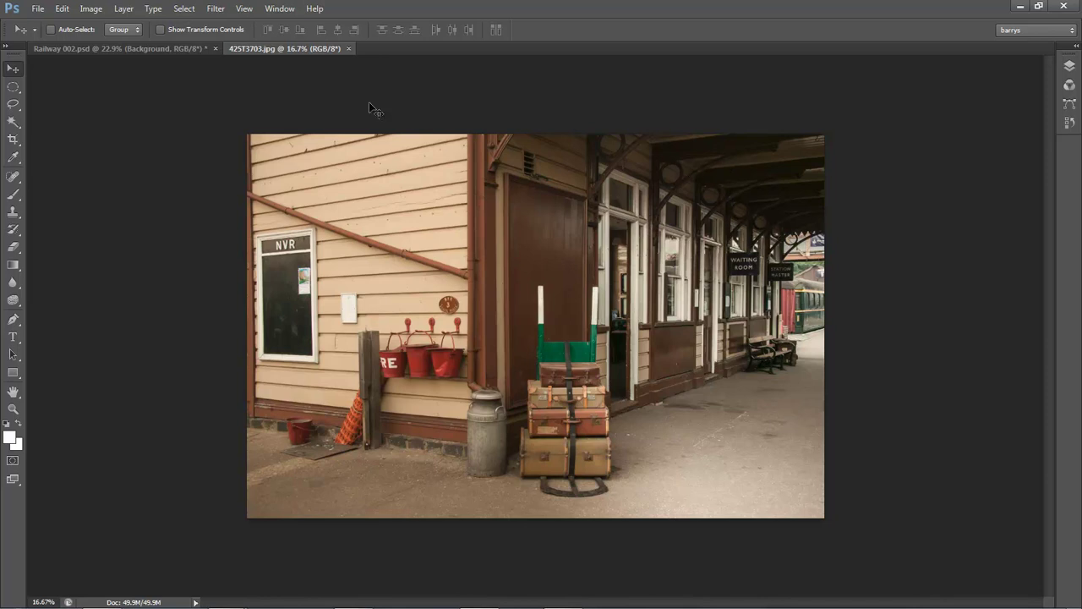
pyautogui.click(1069, 66)
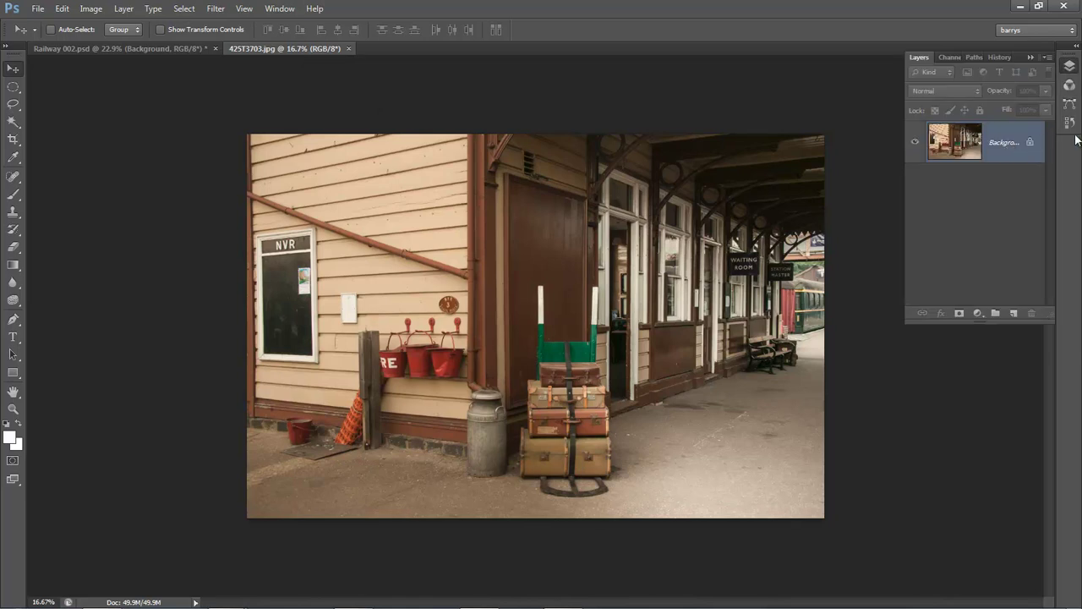
pyautogui.rightClick(1014, 145)
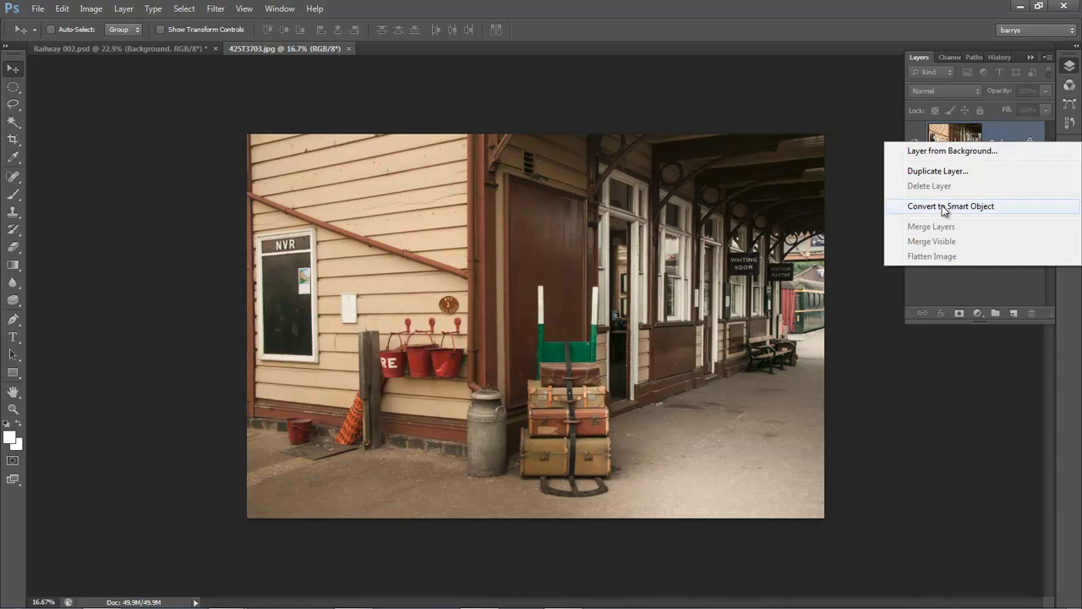
pyautogui.click(972, 207)
# Copy the station photo's layer into the montage and close the source photo without saving it
pyautogui.moveTo(348, 46); pyautogui.dragTo(677, 181)
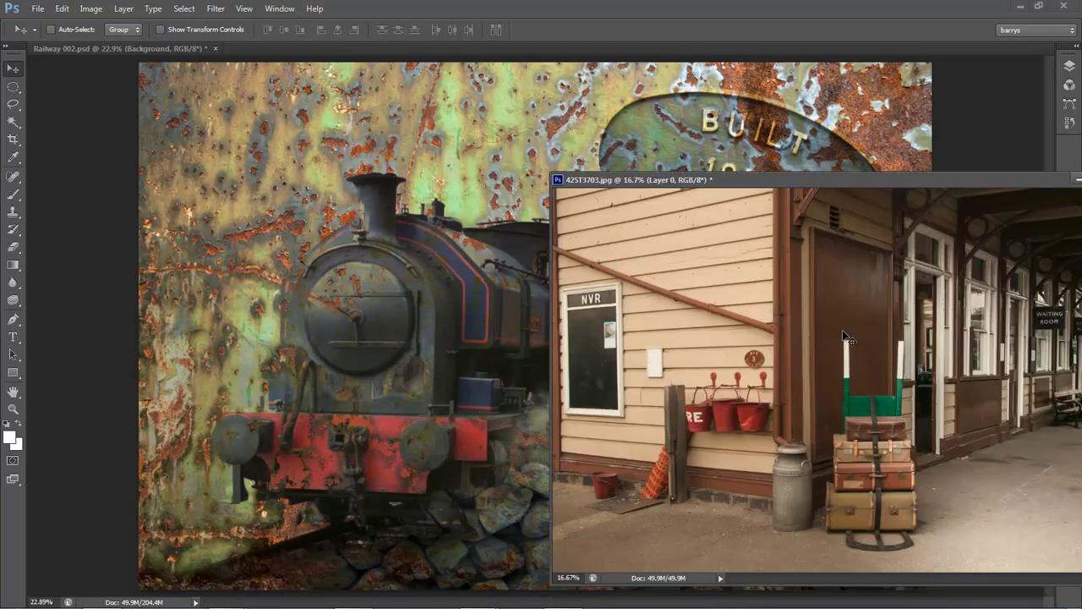
pyautogui.moveTo(670, 279); pyautogui.dragTo(254, 253)
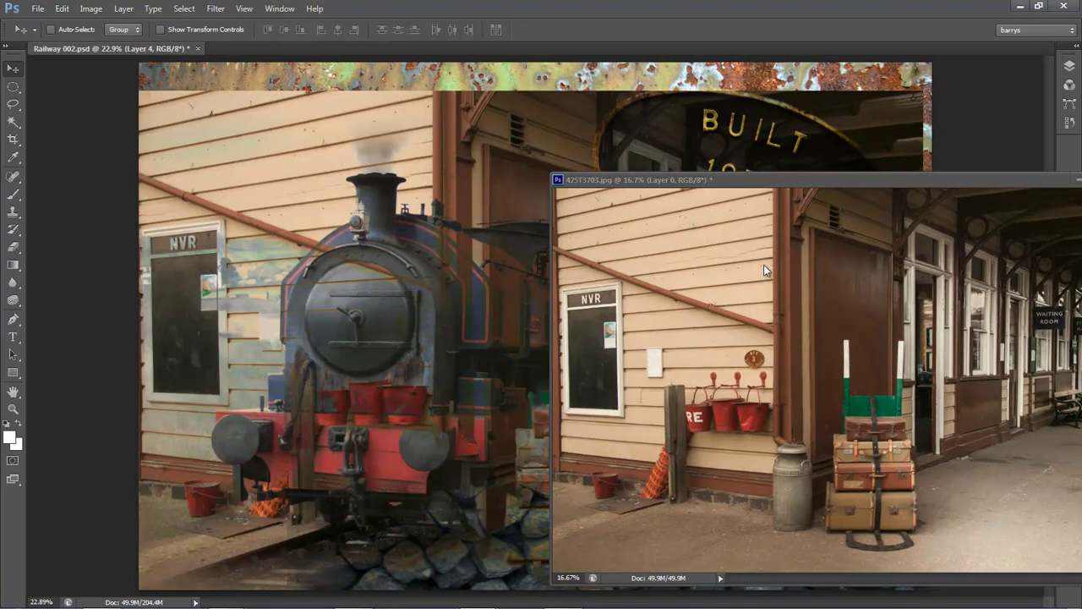
pyautogui.moveTo(1056, 184); pyautogui.dragTo(818, 159)
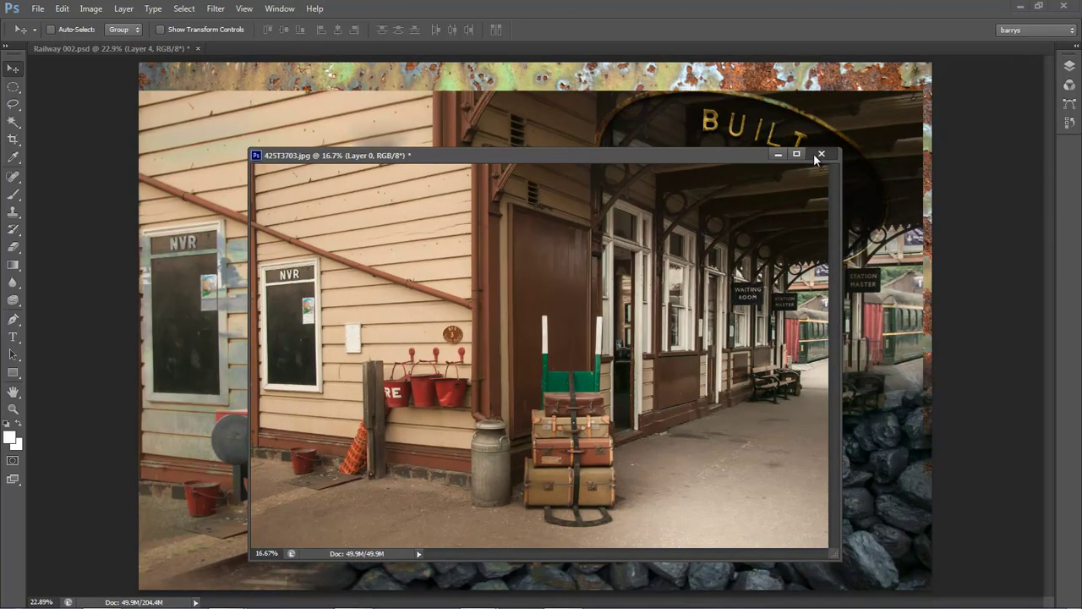
pyautogui.click(818, 153)
pyautogui.click(558, 238)
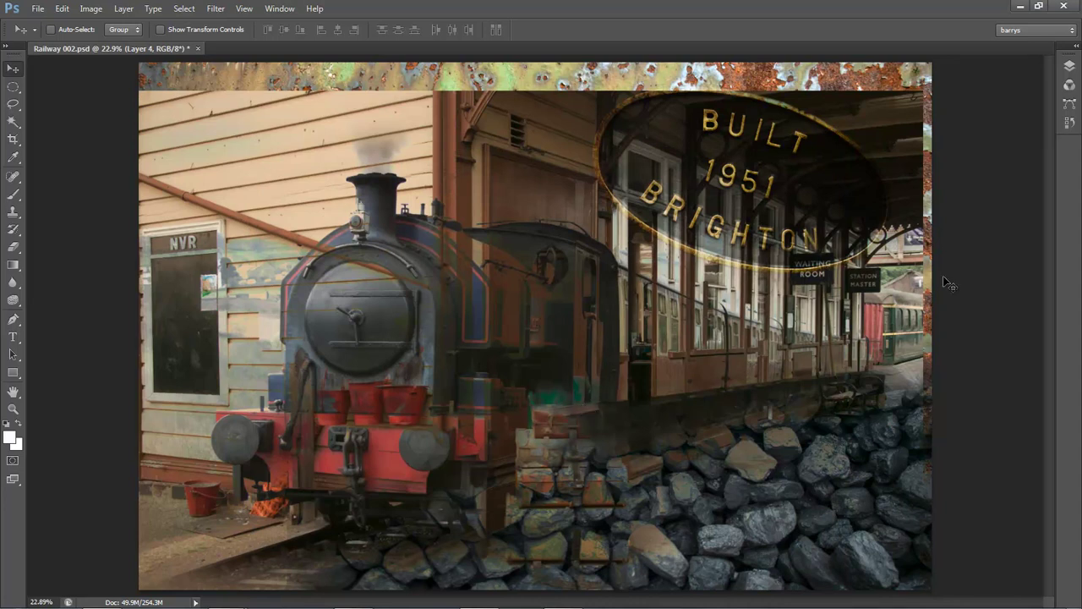
# Move the station layer to the top of the layer stack and lower its opacity to 58%
pyautogui.click(1069, 67)
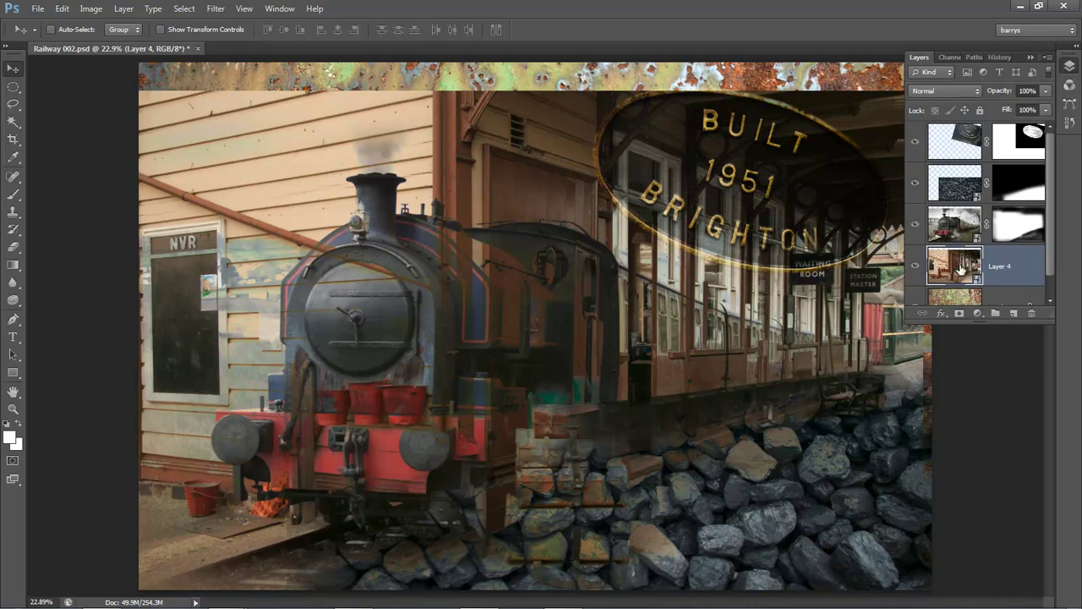
pyautogui.moveTo(958, 269); pyautogui.dragTo(976, 148)
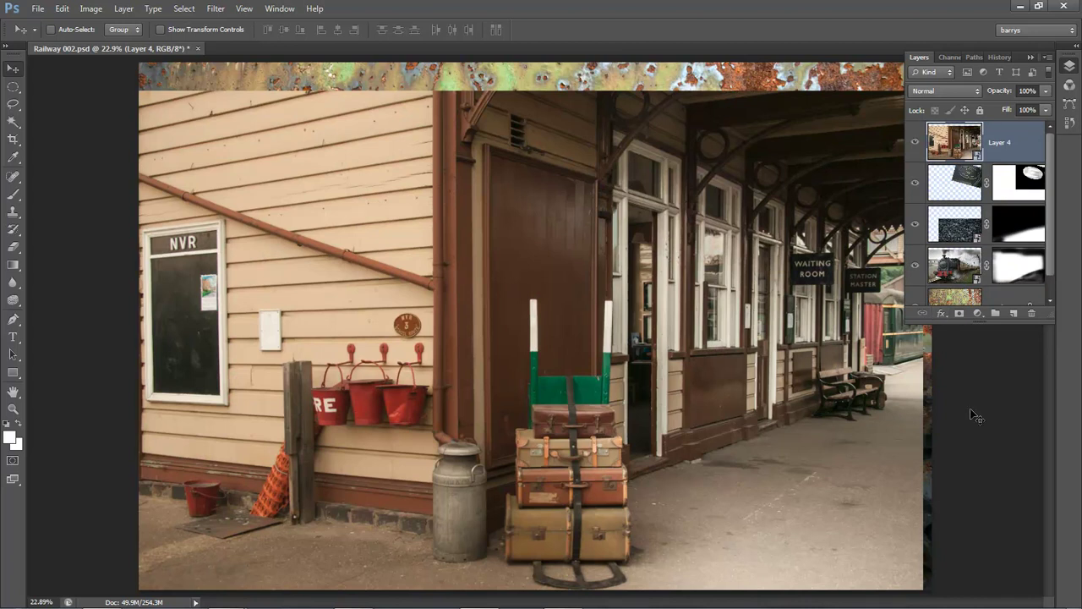
pyautogui.click(1048, 92)
pyautogui.moveTo(1022, 110); pyautogui.dragTo(1018, 111)
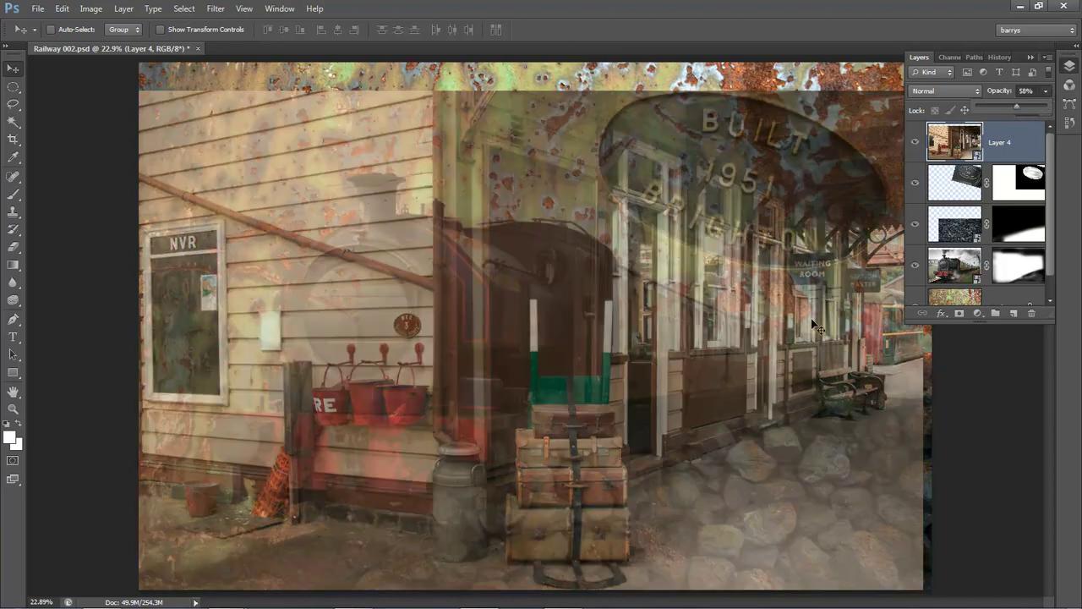
# Shift the station layer about 9.5 in left and slightly up, and restore its opacity to 100%
pyautogui.moveTo(770, 453); pyautogui.dragTo(424, 430)
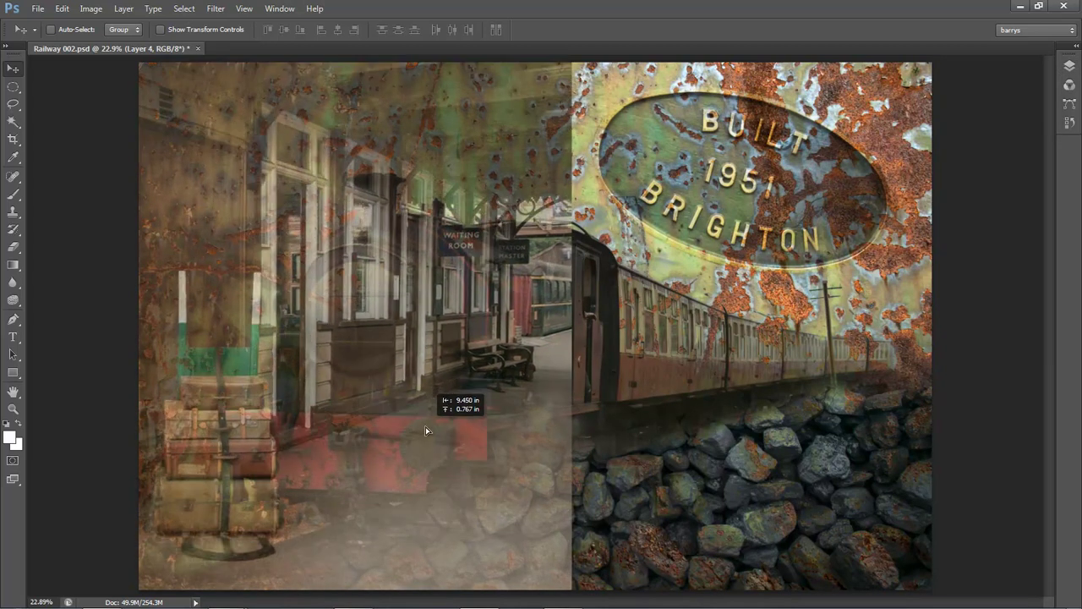
pyautogui.moveTo(425, 426); pyautogui.dragTo(419, 429)
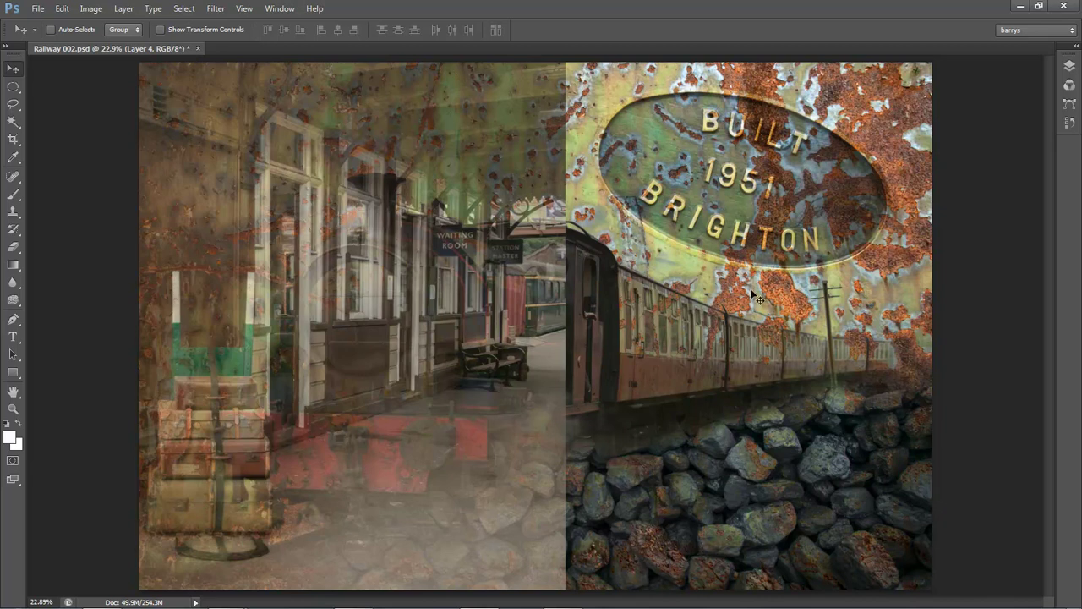
pyautogui.click(1070, 67)
pyautogui.click(1046, 92)
pyautogui.moveTo(1019, 109); pyautogui.dragTo(1052, 109)
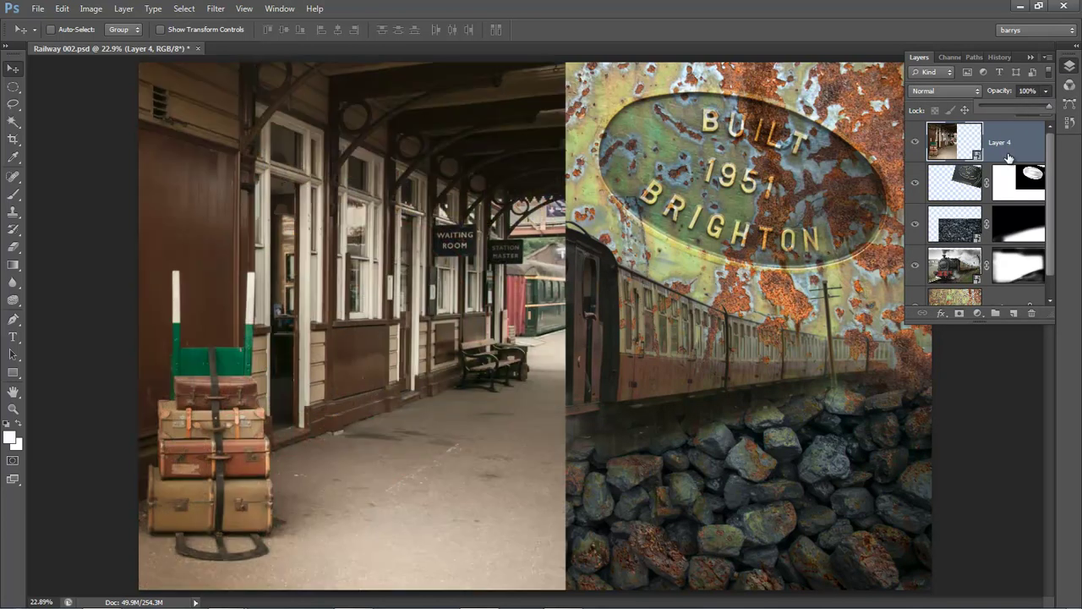
pyautogui.click(1000, 392)
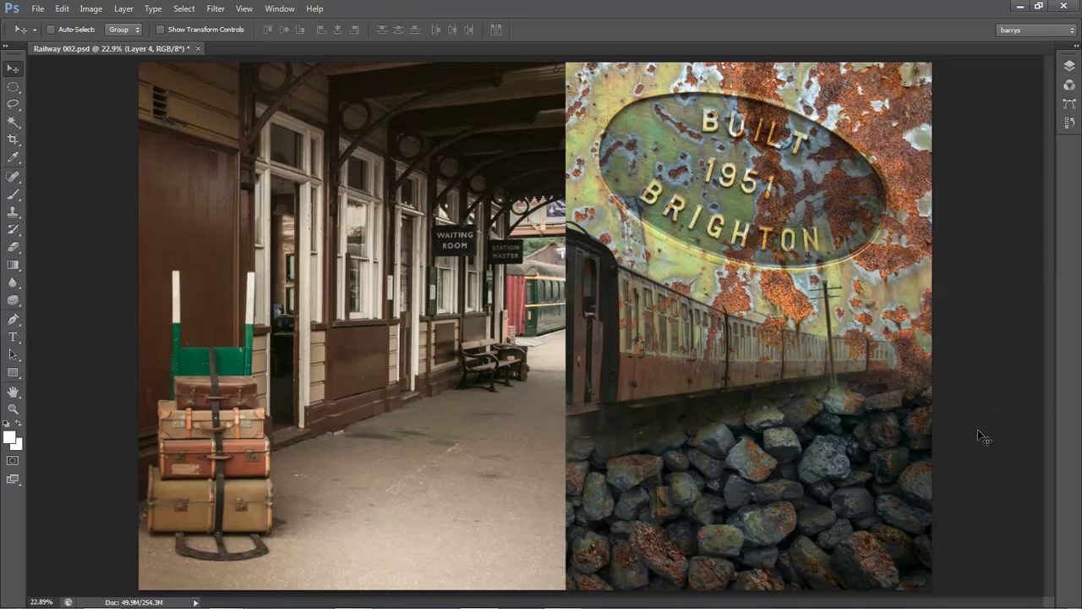
# Apply Hard Light blending to the station layer and place it directly beneath the steam train layer
pyautogui.hotkey('ctrl', 'z')
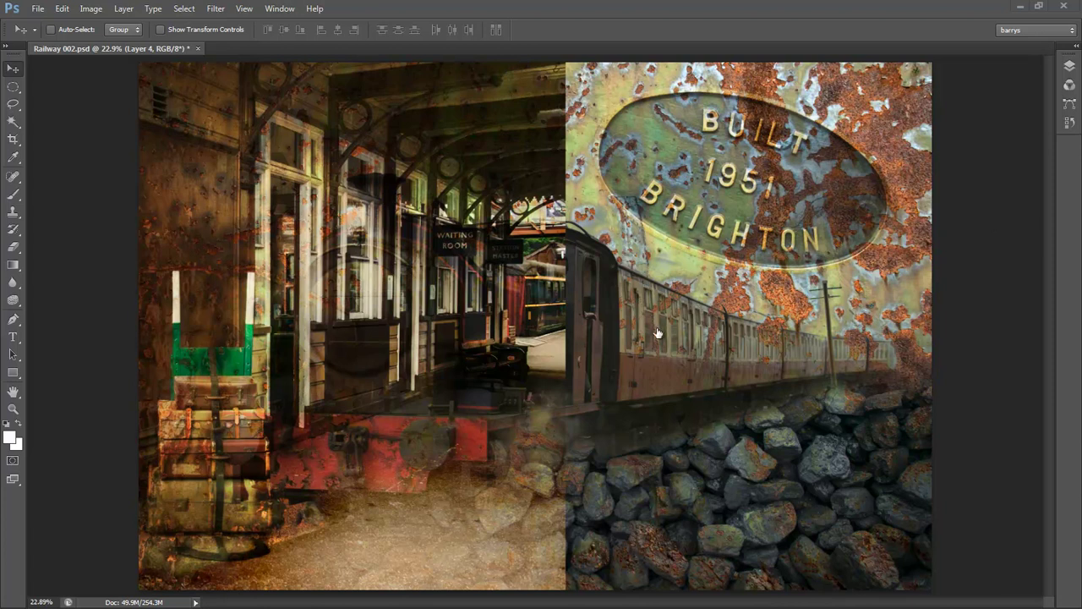
pyautogui.click(1069, 66)
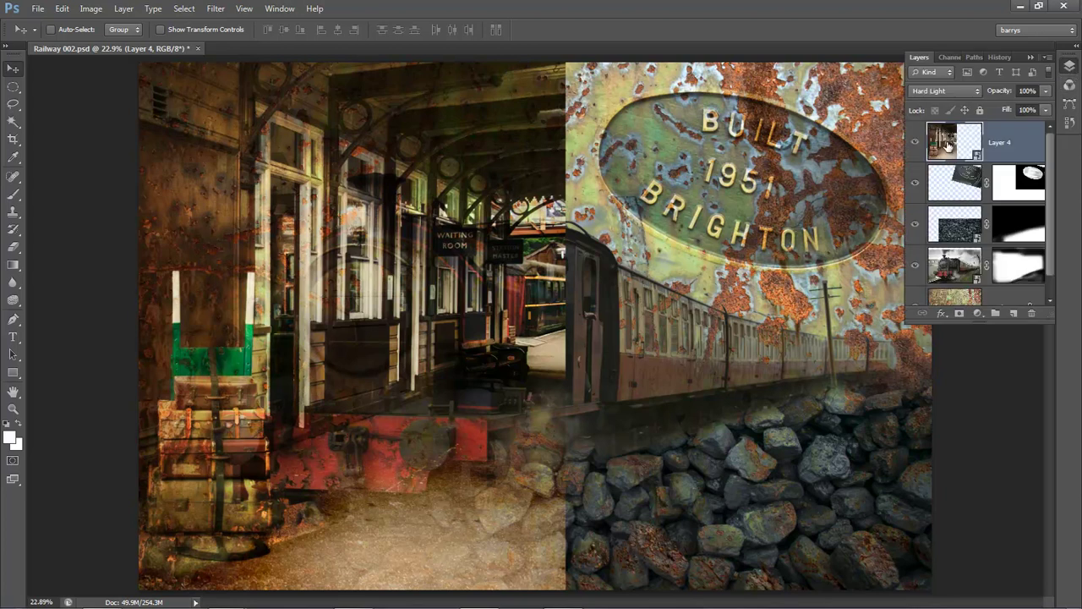
pyautogui.moveTo(947, 142); pyautogui.dragTo(962, 281)
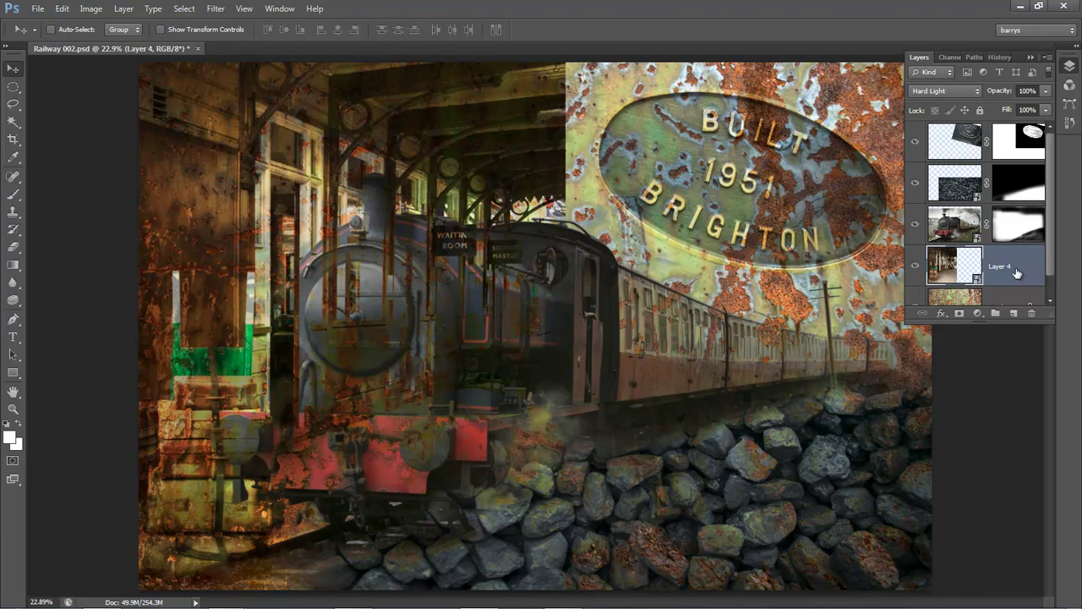
# Add a layer mask to the station layer and fade its canopy with a 700 px black brush at 5% flow
pyautogui.click(958, 313)
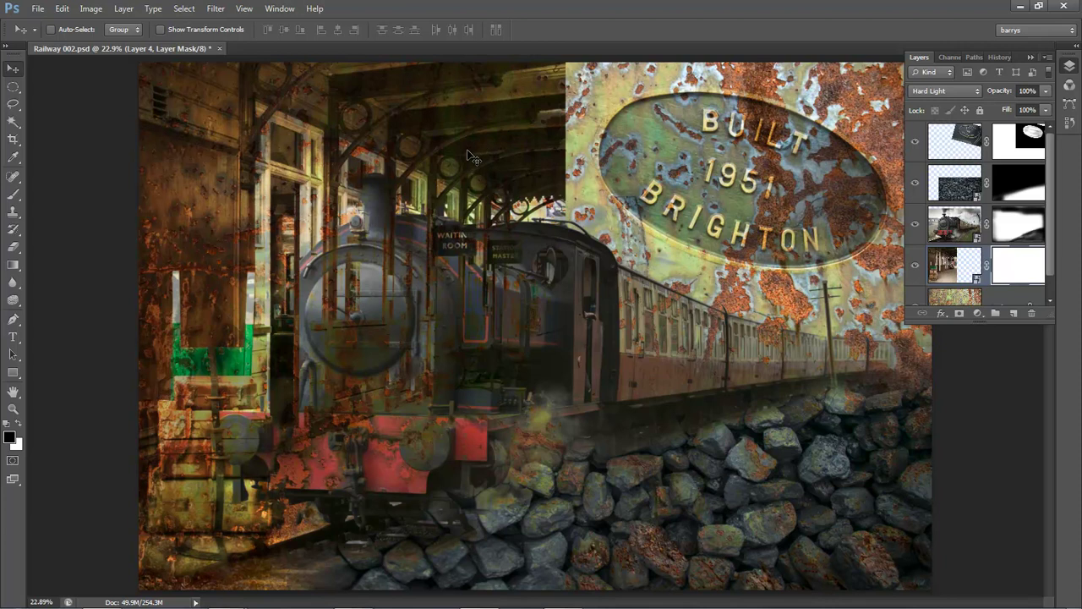
pyautogui.press('b')
pyautogui.press('F7')
pyautogui.moveTo(458, 144)
pyautogui.mouseDown()
pyautogui.moveTo(459, 126)
pyautogui.moveTo(440, 116)
pyautogui.moveTo(433, 169)
pyautogui.moveTo(519, 119)
pyautogui.moveTo(537, 141)
pyautogui.mouseUp()
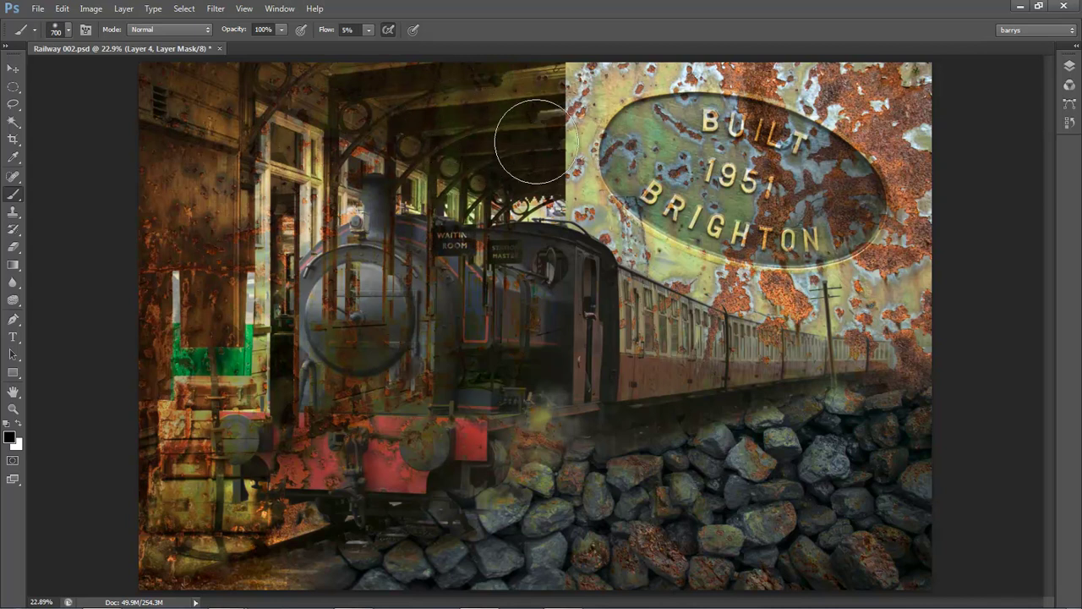
pyautogui.click(388, 31)
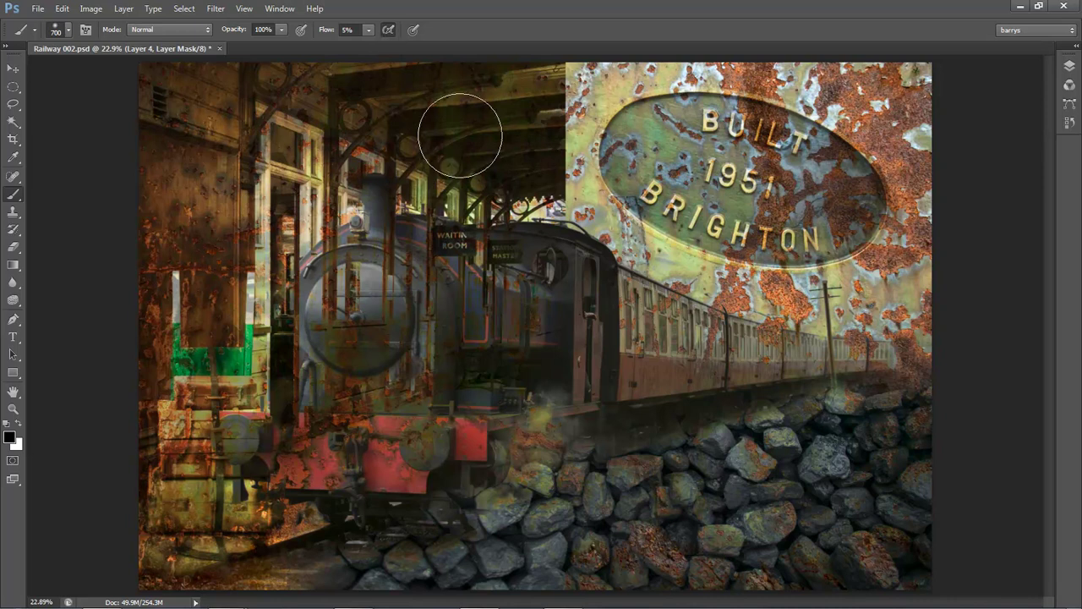
pyautogui.moveTo(482, 76)
pyautogui.mouseDown()
pyautogui.moveTo(684, 86)
pyautogui.moveTo(449, 74)
pyautogui.moveTo(691, 99)
pyautogui.moveTo(491, 88)
pyautogui.moveTo(617, 97)
pyautogui.mouseUp()
# Soften the station photo's hard vertical edge beside the builder's plate on the mask with a 200 px black brush
pyautogui.press('[')
pyautogui.press('[')
pyautogui.press('[')
pyautogui.press('[')
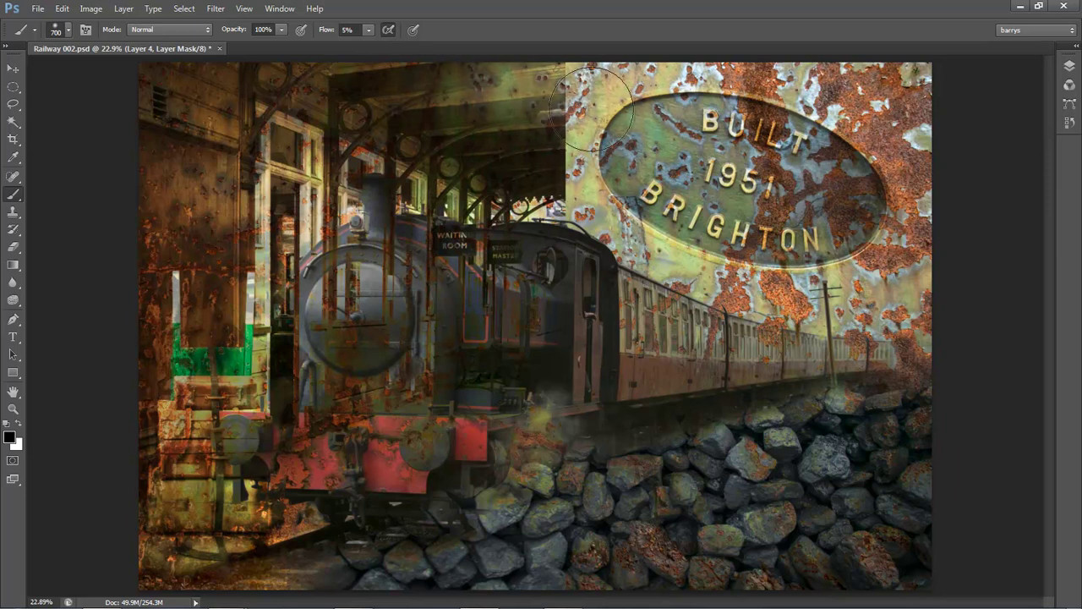
pyautogui.press('[')
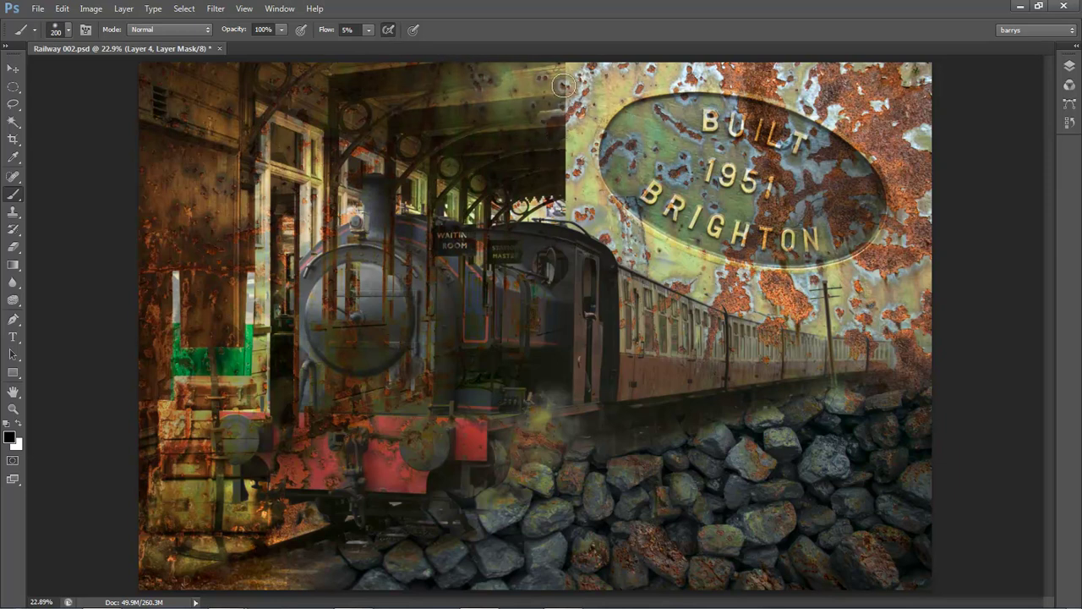
pyautogui.moveTo(564, 127)
pyautogui.mouseDown()
pyautogui.moveTo(560, 215)
pyautogui.moveTo(572, 152)
pyautogui.moveTo(563, 139)
pyautogui.moveTo(561, 172)
pyautogui.moveTo(568, 57)
pyautogui.moveTo(562, 160)
pyautogui.moveTo(574, 166)
pyautogui.moveTo(576, 156)
pyautogui.moveTo(567, 197)
pyautogui.moveTo(584, 190)
pyautogui.moveTo(569, 200)
pyautogui.moveTo(594, 209)
pyautogui.mouseUp()
# Fade the station canopy further into the rusty paint and lightly fade the luggage, using a 500 px black brush at 5% flow
pyautogui.press(']')
pyautogui.press(']')
pyautogui.press(']')
pyautogui.press(']')
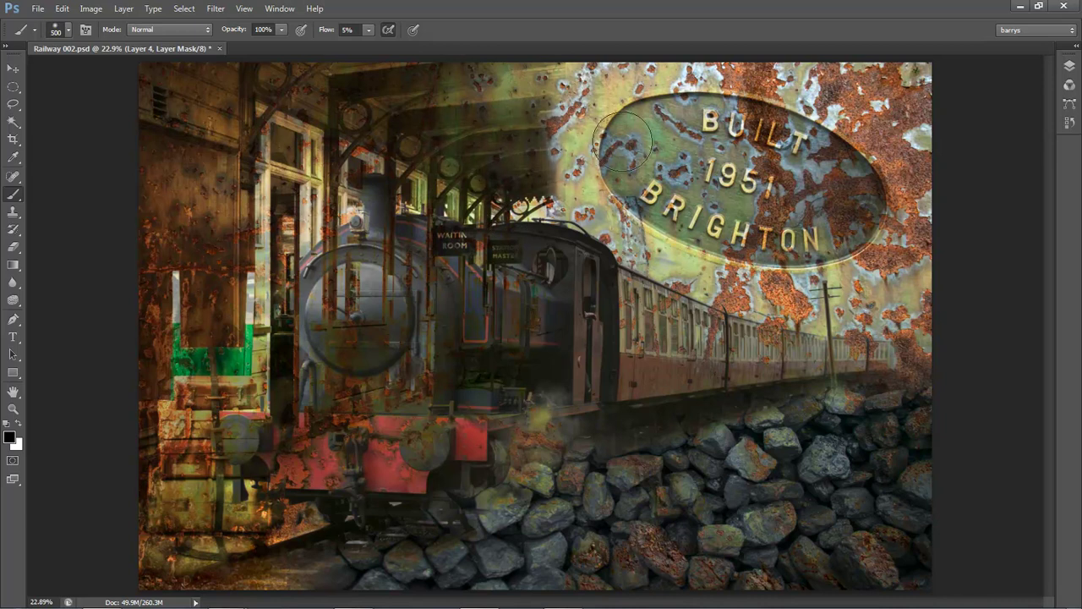
pyautogui.moveTo(474, 51); pyautogui.dragTo(837, 164)
pyautogui.moveTo(592, 166); pyautogui.dragTo(611, 47)
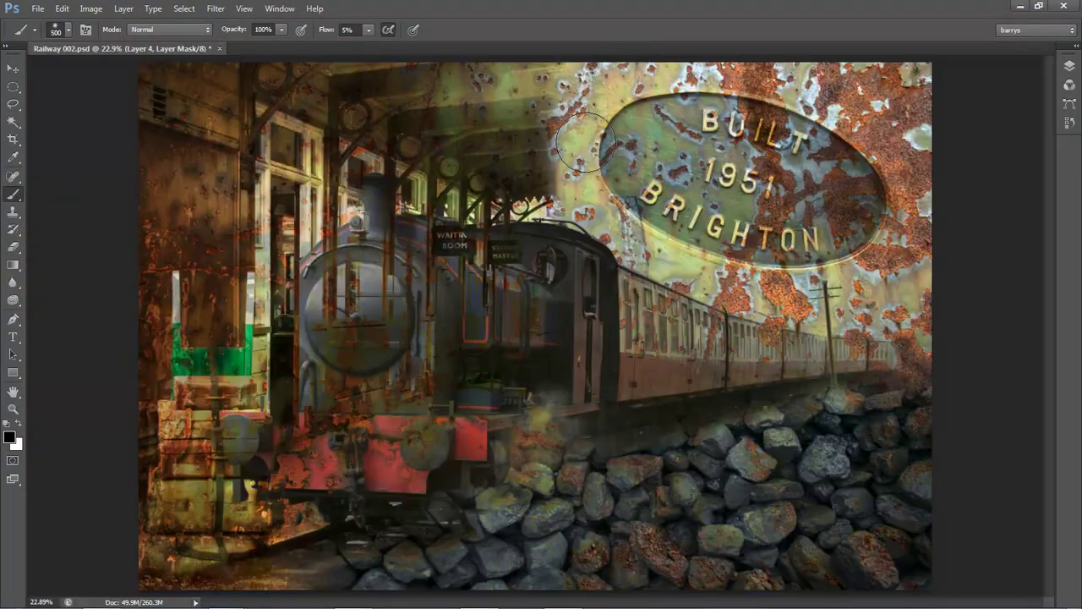
pyautogui.moveTo(624, 116)
pyautogui.mouseDown()
pyautogui.moveTo(604, 146)
pyautogui.moveTo(634, 121)
pyautogui.moveTo(469, 174)
pyautogui.moveTo(585, 200)
pyautogui.mouseUp()
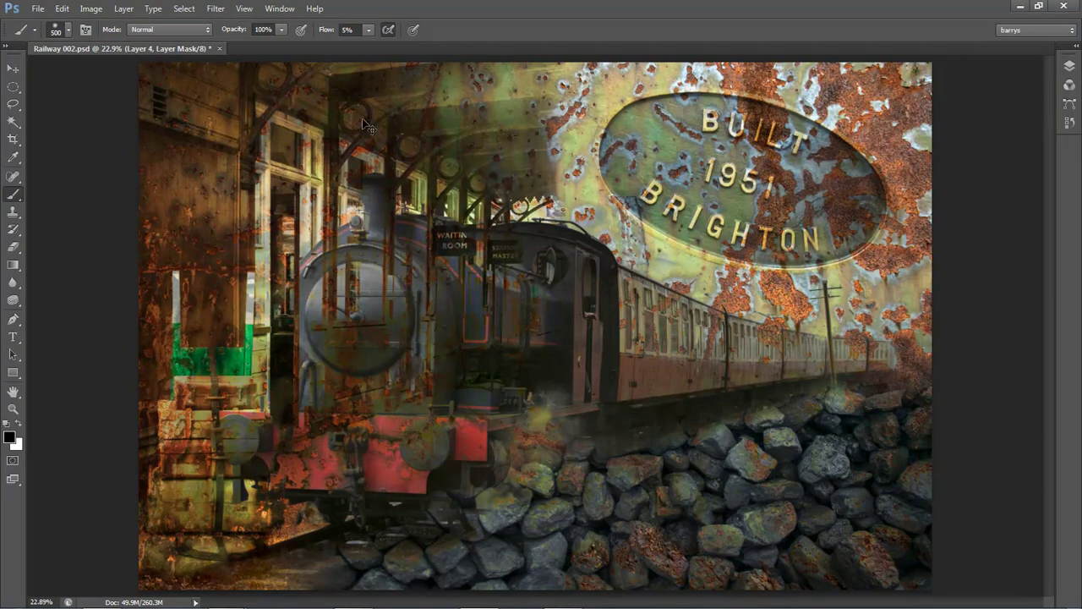
pyautogui.moveTo(433, 114)
pyautogui.mouseDown()
pyautogui.moveTo(487, 73)
pyautogui.moveTo(328, 74)
pyautogui.moveTo(506, 97)
pyautogui.moveTo(530, 78)
pyautogui.moveTo(417, 99)
pyautogui.moveTo(634, 131)
pyautogui.mouseUp()
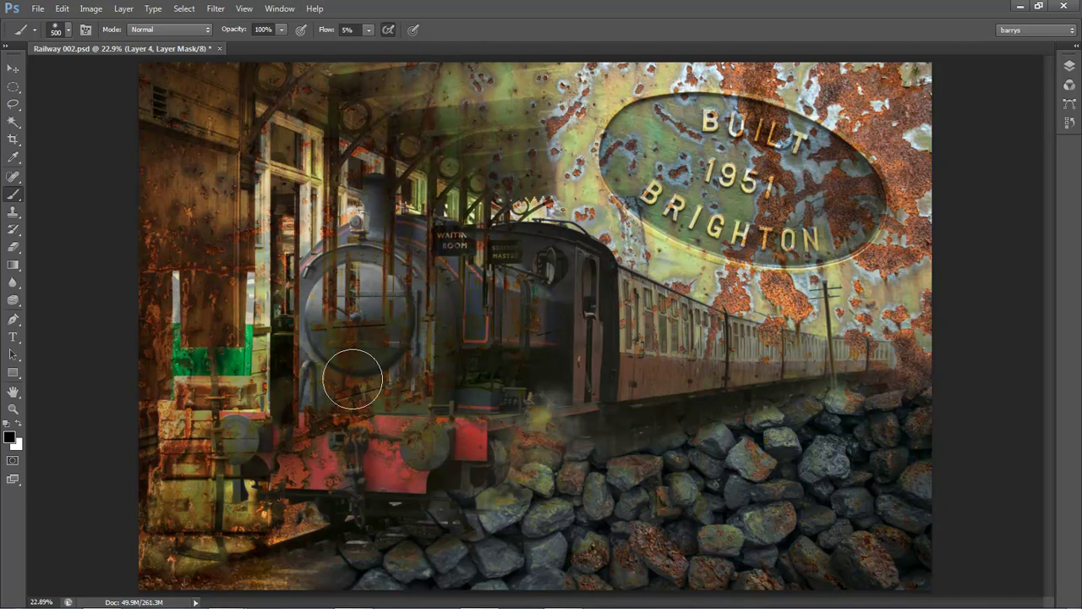
pyautogui.moveTo(228, 423)
pyautogui.mouseDown()
pyautogui.moveTo(207, 452)
pyautogui.moveTo(248, 352)
pyautogui.moveTo(220, 353)
pyautogui.moveTo(201, 404)
pyautogui.mouseUp()
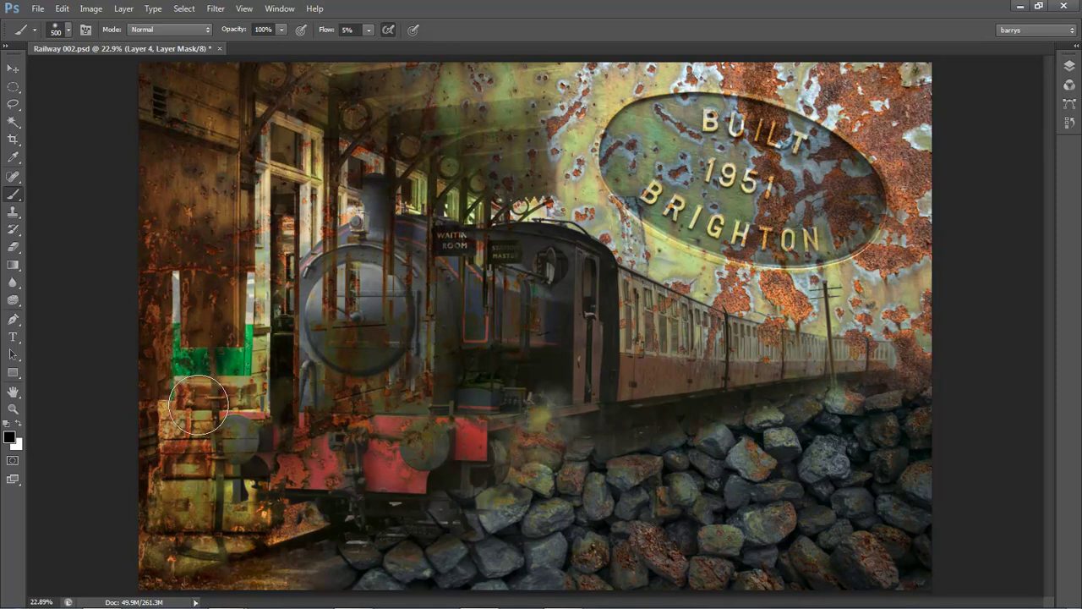
# Mask the station off the locomotive's boiler, cab and buffers with a 125 px black brush at 20% flow
pyautogui.press('[')
pyautogui.press('[')
pyautogui.press('[')
pyautogui.press('[')
pyautogui.press('[')
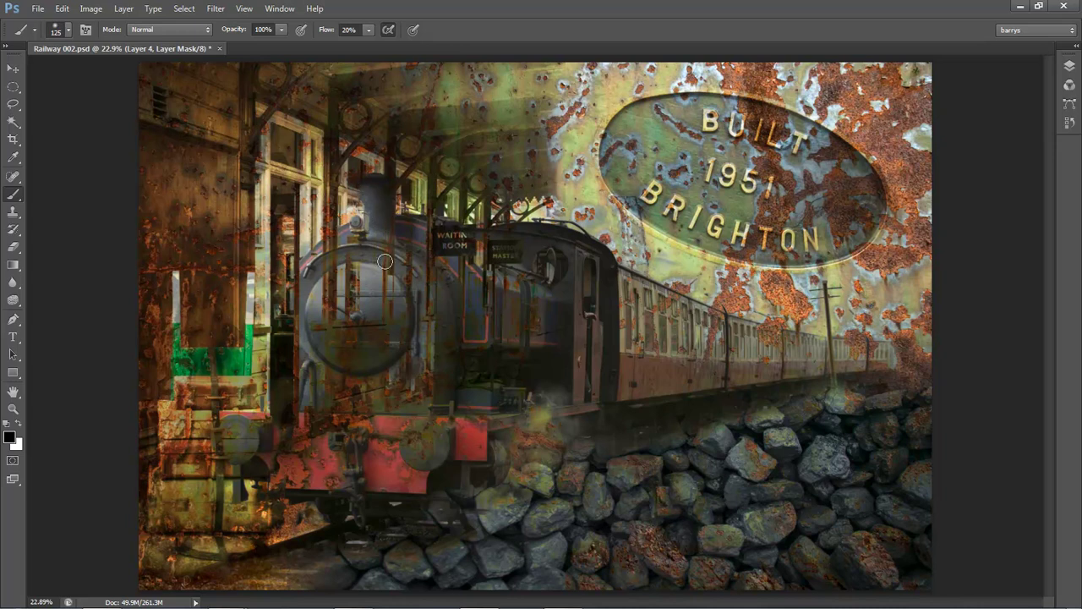
pyautogui.moveTo(407, 263)
pyautogui.mouseDown()
pyautogui.moveTo(411, 303)
pyautogui.moveTo(426, 228)
pyautogui.moveTo(430, 266)
pyautogui.moveTo(438, 244)
pyautogui.moveTo(448, 251)
pyautogui.moveTo(448, 230)
pyautogui.moveTo(456, 263)
pyautogui.moveTo(465, 232)
pyautogui.moveTo(484, 321)
pyautogui.moveTo(497, 228)
pyautogui.moveTo(510, 292)
pyautogui.moveTo(525, 267)
pyautogui.moveTo(522, 344)
pyautogui.moveTo(546, 268)
pyautogui.mouseUp()
pyautogui.moveTo(568, 325)
pyautogui.mouseDown()
pyautogui.moveTo(565, 281)
pyautogui.moveTo(473, 248)
pyautogui.moveTo(471, 308)
pyautogui.moveTo(408, 373)
pyautogui.moveTo(496, 351)
pyautogui.moveTo(410, 406)
pyautogui.moveTo(444, 372)
pyautogui.moveTo(414, 325)
pyautogui.moveTo(372, 441)
pyautogui.moveTo(377, 383)
pyautogui.moveTo(350, 402)
pyautogui.moveTo(355, 356)
pyautogui.moveTo(337, 334)
pyautogui.moveTo(349, 275)
pyautogui.moveTo(336, 287)
pyautogui.moveTo(335, 240)
pyautogui.moveTo(329, 250)
pyautogui.moveTo(342, 238)
pyautogui.moveTo(315, 254)
pyautogui.moveTo(335, 248)
pyautogui.moveTo(314, 323)
pyautogui.moveTo(337, 290)
pyautogui.moveTo(339, 261)
pyautogui.moveTo(327, 346)
pyautogui.moveTo(357, 268)
pyautogui.moveTo(382, 299)
pyautogui.moveTo(386, 275)
pyautogui.moveTo(368, 311)
pyautogui.moveTo(371, 206)
pyautogui.moveTo(334, 390)
pyautogui.moveTo(309, 363)
pyautogui.moveTo(311, 303)
pyautogui.mouseUp()
pyautogui.moveTo(230, 450)
pyautogui.mouseDown()
pyautogui.moveTo(241, 448)
pyautogui.moveTo(241, 431)
pyautogui.moveTo(277, 453)
pyautogui.moveTo(228, 422)
pyautogui.moveTo(316, 424)
pyautogui.moveTo(284, 438)
pyautogui.moveTo(313, 457)
pyautogui.moveTo(286, 480)
pyautogui.mouseUp()
pyautogui.moveTo(302, 276); pyautogui.dragTo(308, 273)
pyautogui.moveTo(289, 311)
pyautogui.mouseDown()
pyautogui.moveTo(277, 393)
pyautogui.moveTo(289, 433)
pyautogui.mouseUp()
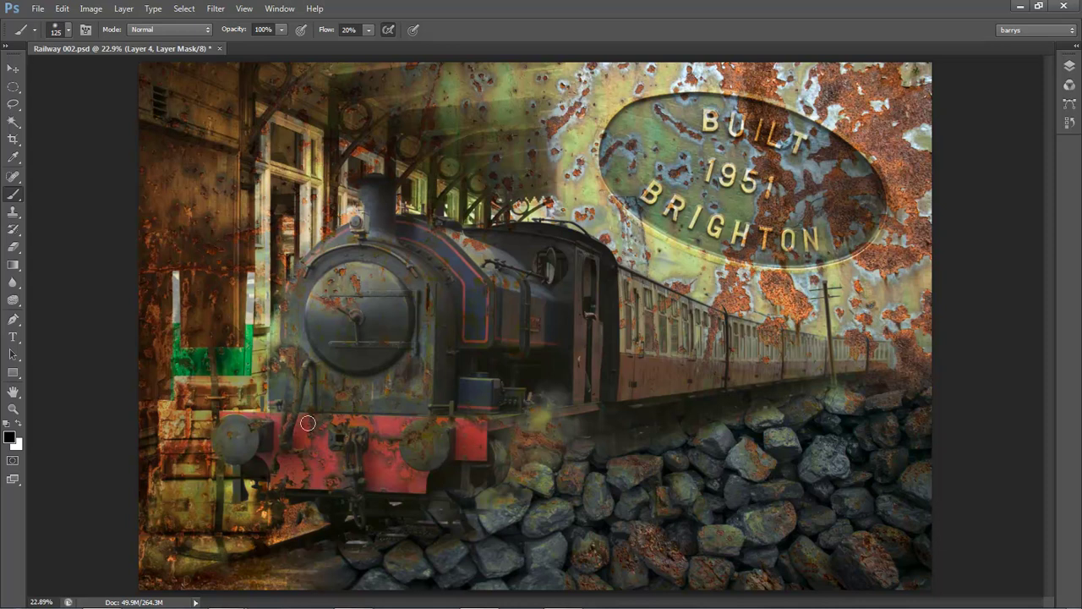
# Paint the station doorway back in beside the locomotive's front on the mask with a 60 px white brush at 20% flow
pyautogui.click(19, 424)
pyautogui.moveTo(269, 352); pyautogui.dragTo(280, 292)
pyautogui.moveTo(274, 375)
pyautogui.mouseDown()
pyautogui.moveTo(279, 302)
pyautogui.moveTo(273, 408)
pyautogui.moveTo(278, 347)
pyautogui.mouseUp()
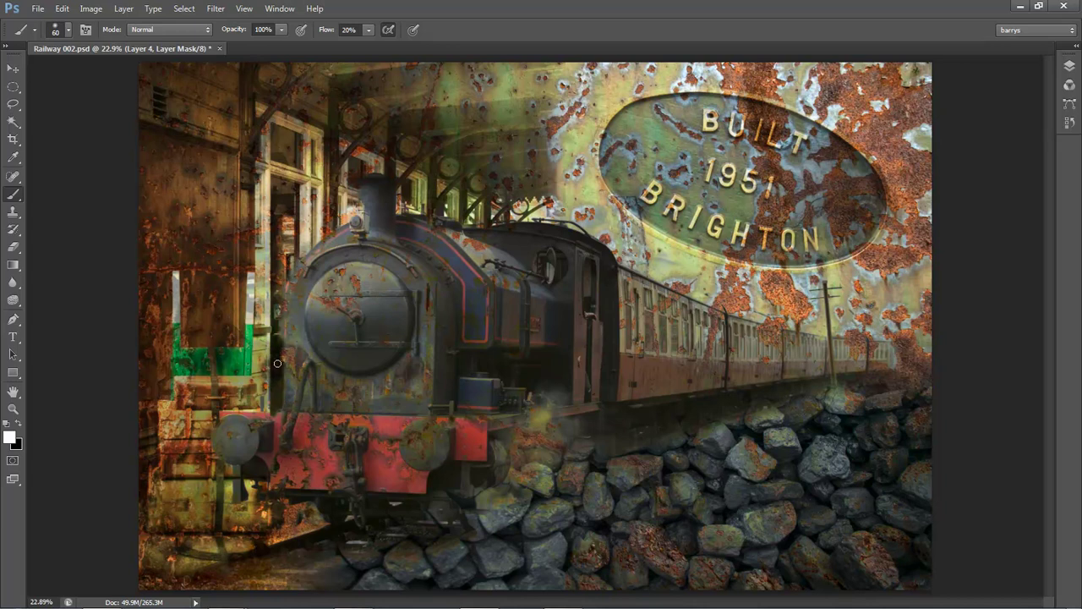
# Blend the station around the red buffer beam and canopy more softly with a 400 px black brush at 5% flow
pyautogui.click(18, 425)
pyautogui.press(']')
pyautogui.press(']')
pyautogui.press(']')
pyautogui.press(']')
pyautogui.press(']')
pyautogui.moveTo(266, 438)
pyautogui.mouseDown()
pyautogui.moveTo(239, 279)
pyautogui.moveTo(246, 378)
pyautogui.moveTo(272, 423)
pyautogui.moveTo(286, 294)
pyautogui.moveTo(266, 440)
pyautogui.moveTo(286, 533)
pyautogui.moveTo(285, 422)
pyautogui.moveTo(284, 455)
pyautogui.moveTo(277, 450)
pyautogui.moveTo(377, 464)
pyautogui.moveTo(455, 453)
pyautogui.moveTo(410, 479)
pyautogui.moveTo(399, 457)
pyautogui.moveTo(417, 372)
pyautogui.moveTo(417, 442)
pyautogui.mouseUp()
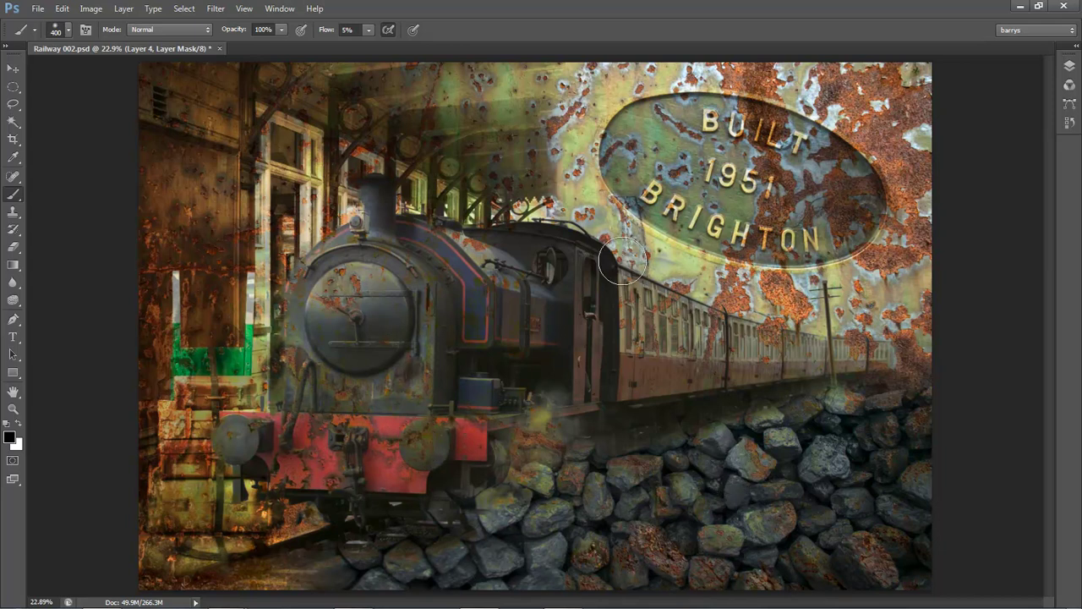
pyautogui.moveTo(563, 169)
pyautogui.mouseDown()
pyautogui.moveTo(472, 180)
pyautogui.moveTo(593, 174)
pyautogui.moveTo(429, 171)
pyautogui.moveTo(565, 147)
pyautogui.moveTo(421, 148)
pyautogui.moveTo(580, 119)
pyautogui.moveTo(522, 116)
pyautogui.moveTo(577, 103)
pyautogui.moveTo(371, 132)
pyautogui.moveTo(429, 130)
pyautogui.moveTo(373, 138)
pyautogui.moveTo(485, 166)
pyautogui.moveTo(429, 168)
pyautogui.moveTo(551, 210)
pyautogui.moveTo(460, 177)
pyautogui.moveTo(404, 115)
pyautogui.moveTo(628, 104)
pyautogui.moveTo(509, 88)
pyautogui.moveTo(605, 68)
pyautogui.moveTo(277, 176)
pyautogui.moveTo(188, 121)
pyautogui.moveTo(160, 67)
pyautogui.moveTo(202, 351)
pyautogui.moveTo(176, 348)
pyautogui.moveTo(172, 367)
pyautogui.moveTo(195, 370)
pyautogui.moveTo(178, 364)
pyautogui.moveTo(183, 349)
pyautogui.moveTo(197, 357)
pyautogui.moveTo(105, 361)
pyautogui.moveTo(243, 361)
pyautogui.moveTo(182, 354)
pyautogui.moveTo(235, 286)
pyautogui.moveTo(238, 327)
pyautogui.moveTo(228, 300)
pyautogui.moveTo(222, 318)
pyautogui.moveTo(102, 322)
pyautogui.moveTo(139, 262)
pyautogui.moveTo(222, 221)
pyautogui.moveTo(170, 192)
pyautogui.moveTo(176, 169)
pyautogui.moveTo(139, 159)
pyautogui.moveTo(206, 240)
pyautogui.moveTo(134, 289)
pyautogui.moveTo(171, 303)
pyautogui.moveTo(213, 269)
pyautogui.moveTo(209, 291)
pyautogui.moveTo(250, 293)
pyautogui.moveTo(267, 263)
pyautogui.moveTo(240, 304)
pyautogui.moveTo(237, 364)
pyautogui.moveTo(138, 378)
pyautogui.moveTo(227, 383)
pyautogui.moveTo(200, 352)
pyautogui.moveTo(164, 272)
pyautogui.moveTo(116, 377)
pyautogui.moveTo(221, 390)
pyautogui.moveTo(217, 300)
pyautogui.moveTo(234, 338)
pyautogui.moveTo(240, 264)
pyautogui.moveTo(245, 338)
pyautogui.moveTo(287, 355)
pyautogui.mouseUp()
# Fade out the green luggage trolley and station wall with a 200 px black brush, and restore some detail near the outer buffer in white
pyautogui.press('[')
pyautogui.press('[')
pyautogui.moveTo(258, 282)
pyautogui.mouseDown()
pyautogui.moveTo(235, 352)
pyautogui.moveTo(251, 325)
pyautogui.moveTo(240, 359)
pyautogui.moveTo(259, 327)
pyautogui.moveTo(245, 373)
pyautogui.moveTo(195, 235)
pyautogui.moveTo(132, 192)
pyautogui.moveTo(135, 157)
pyautogui.moveTo(144, 323)
pyautogui.moveTo(166, 333)
pyautogui.moveTo(130, 407)
pyautogui.moveTo(150, 359)
pyautogui.mouseUp()
pyautogui.click(18, 422)
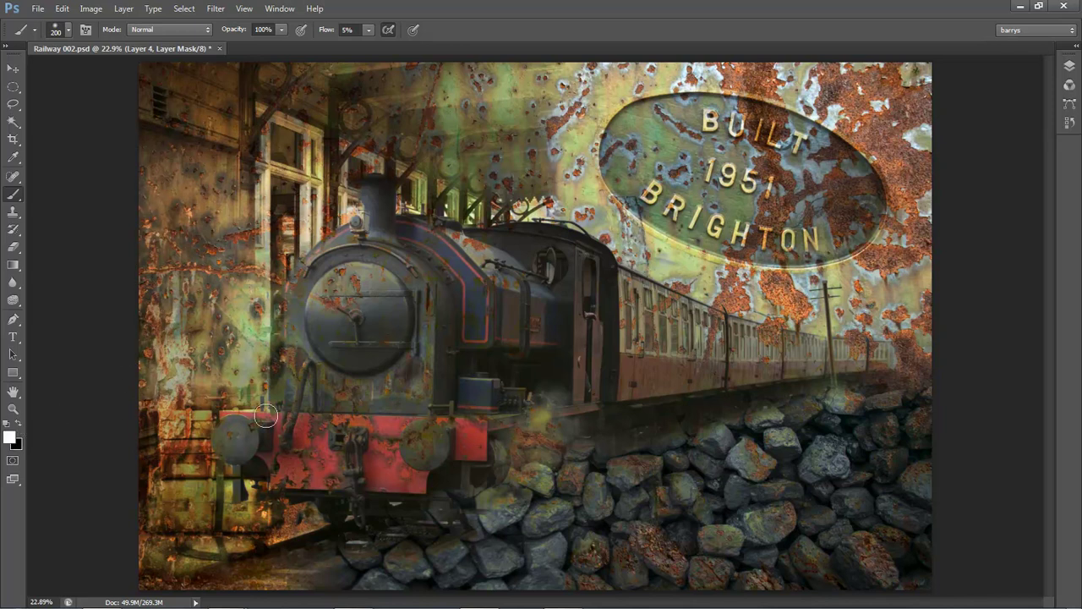
pyautogui.moveTo(255, 402)
pyautogui.mouseDown()
pyautogui.moveTo(204, 392)
pyautogui.moveTo(265, 390)
pyautogui.moveTo(206, 395)
pyautogui.moveTo(241, 385)
pyautogui.moveTo(165, 397)
pyautogui.moveTo(257, 382)
pyautogui.mouseUp()
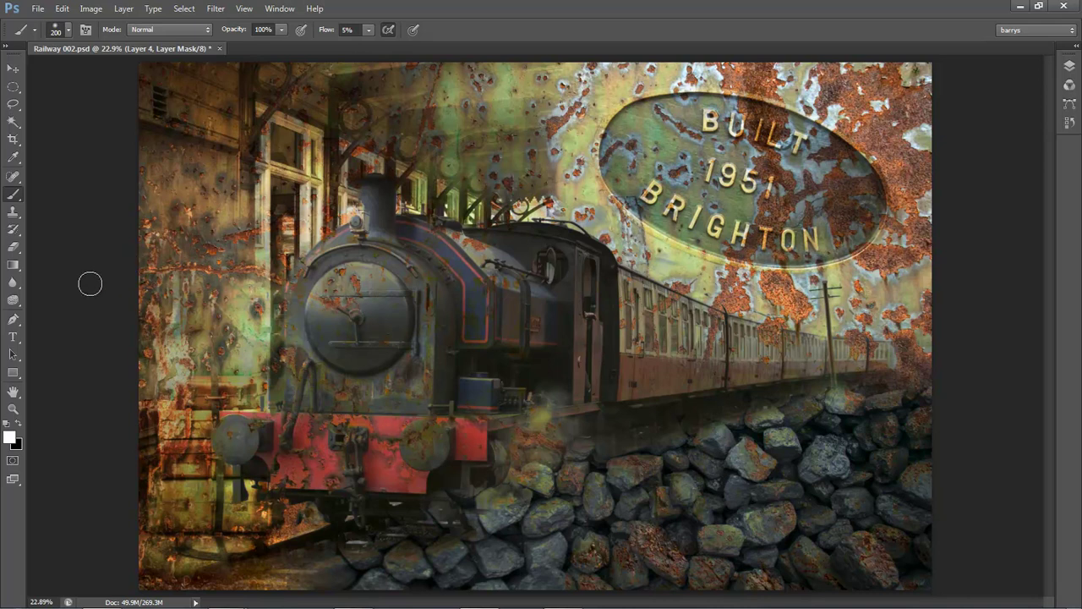
# Save the montage as a new version named Railway 003.psd
pyautogui.click(39, 8)
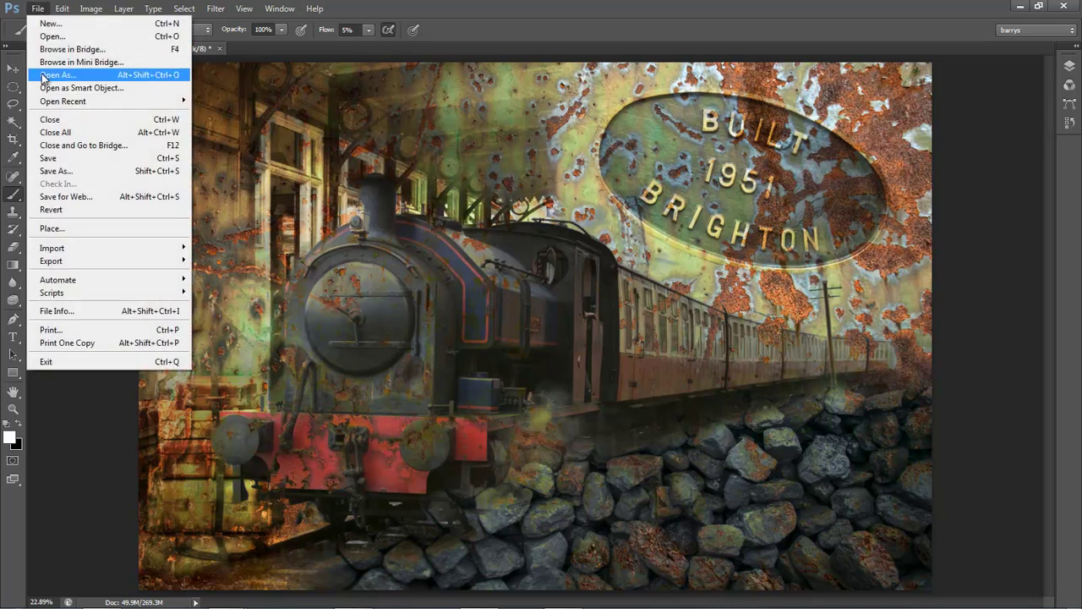
pyautogui.click(54, 171)
pyautogui.click(501, 335)
pyautogui.press('BackSpace')
pyautogui.write('3')
pyautogui.press('Return')
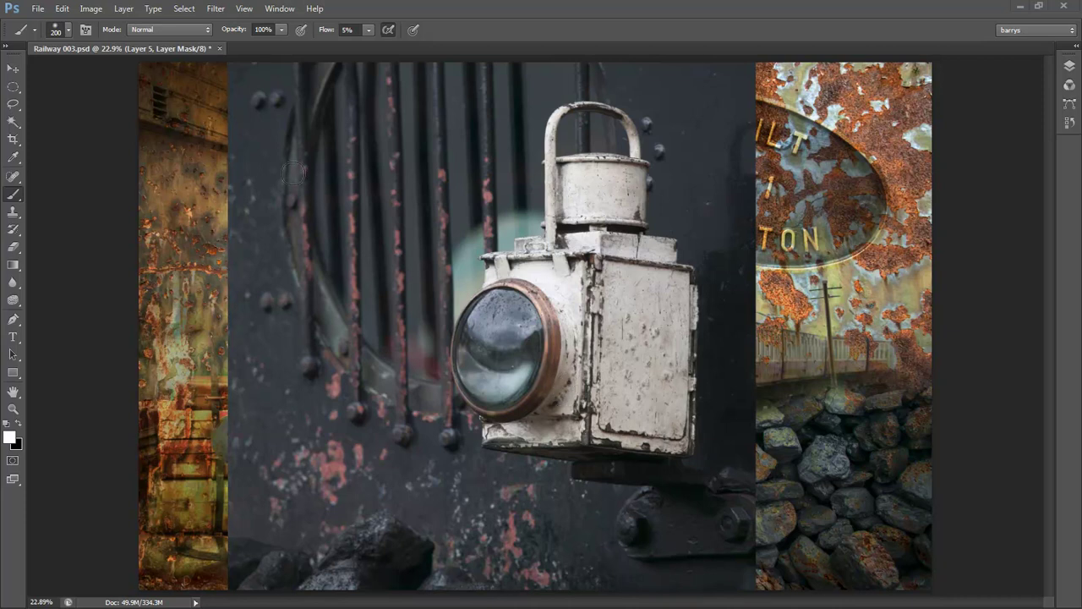
# Flip the lamp photo layer horizontally so the lens faces the opposite way
pyautogui.click(62, 9)
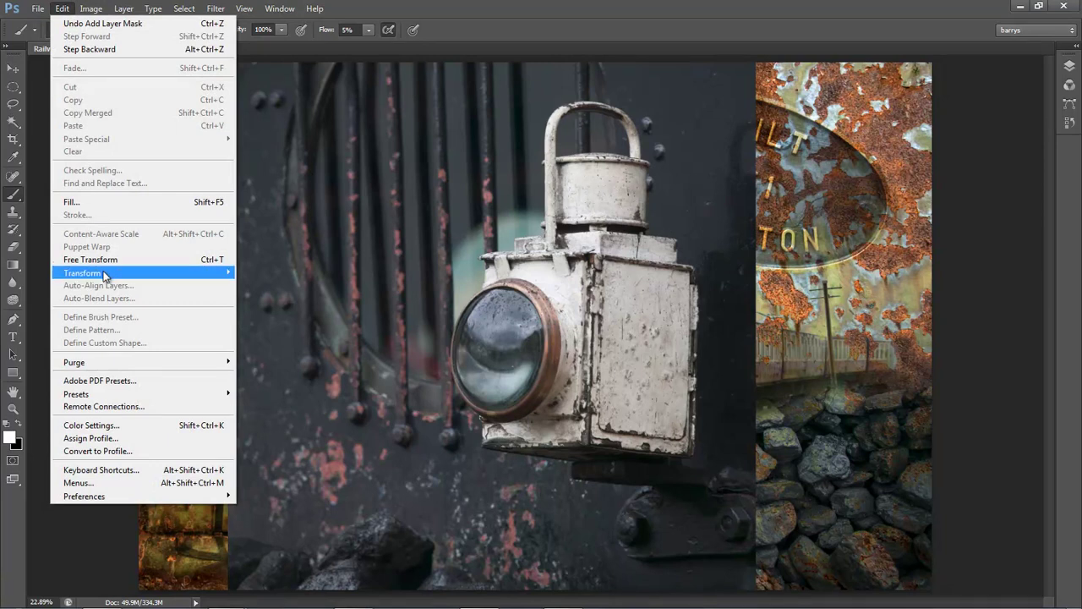
pyautogui.moveTo(121, 275)
pyautogui.click(283, 423)
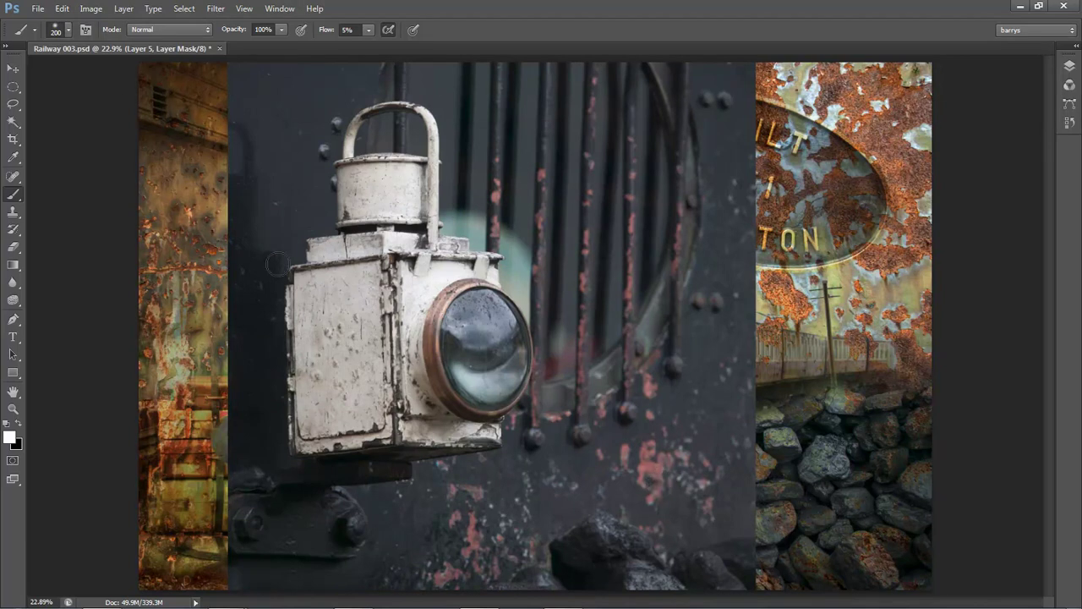
# Scale down the lamp layer, tilt it clockwise and place it in the montage's upper-left corner above the locomotive
pyautogui.click(62, 9)
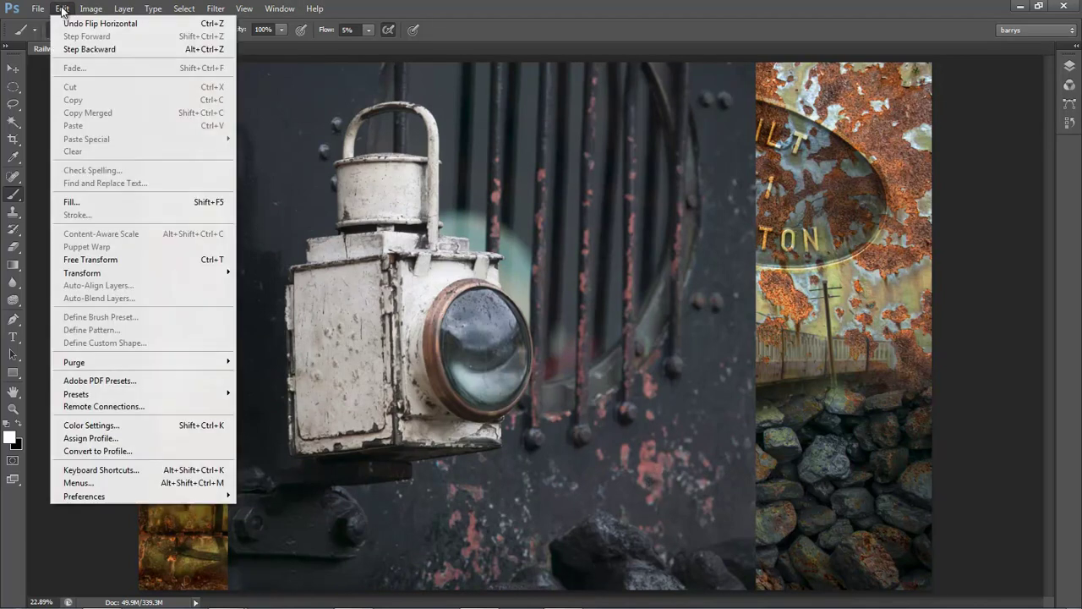
pyautogui.click(78, 259)
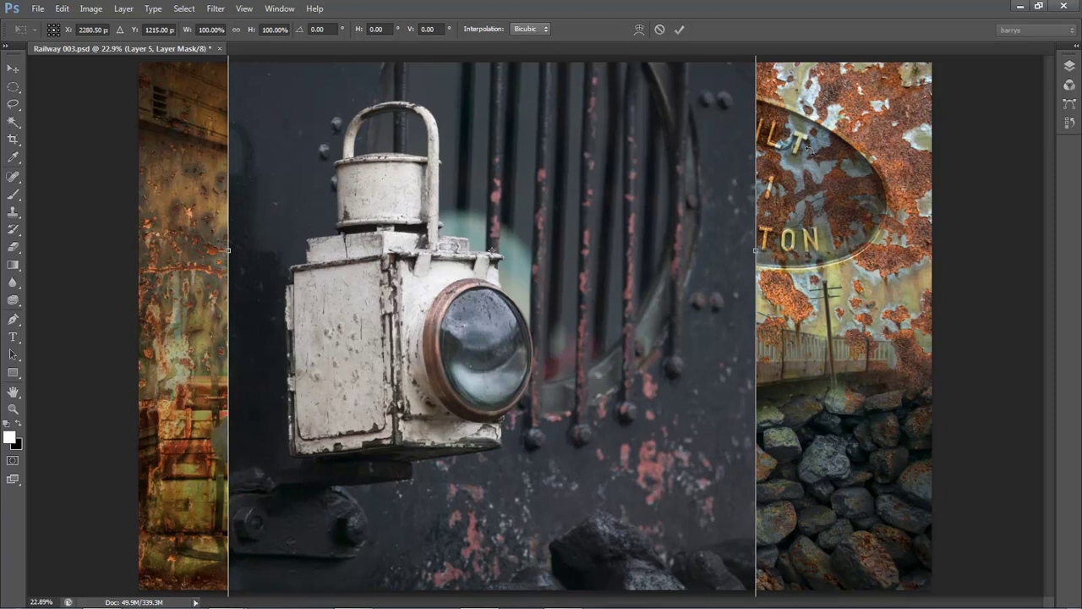
pyautogui.hotkey('ctrl', '-')
pyautogui.hotkey('ctrl', '-')
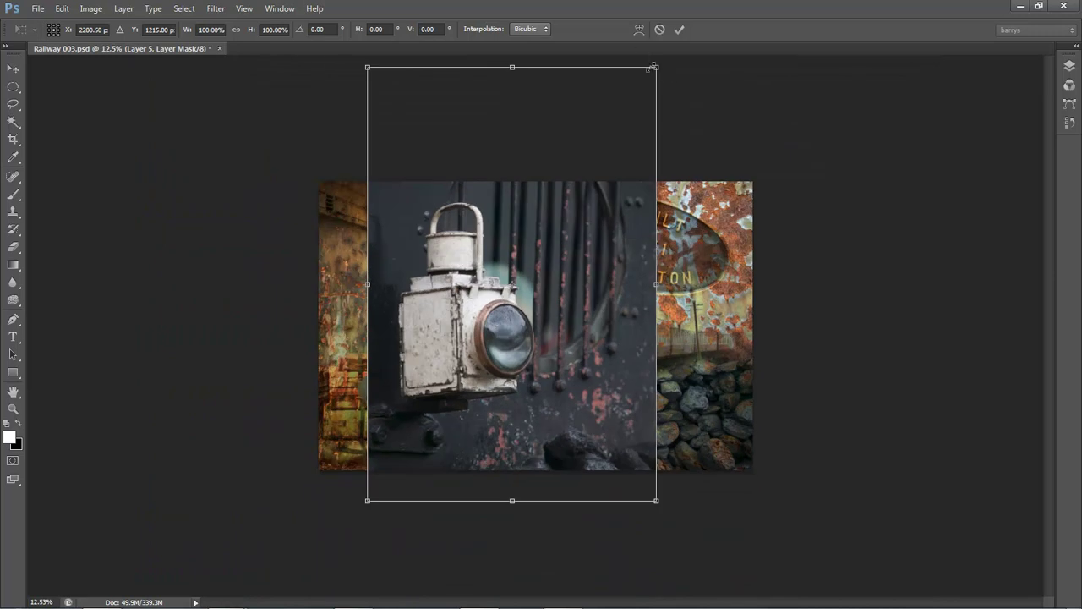
pyautogui.moveTo(656, 66); pyautogui.dragTo(517, 275)
pyautogui.moveTo(499, 323); pyautogui.dragTo(728, 286)
pyautogui.moveTo(641, 360); pyautogui.dragTo(410, 221)
pyautogui.click(679, 31)
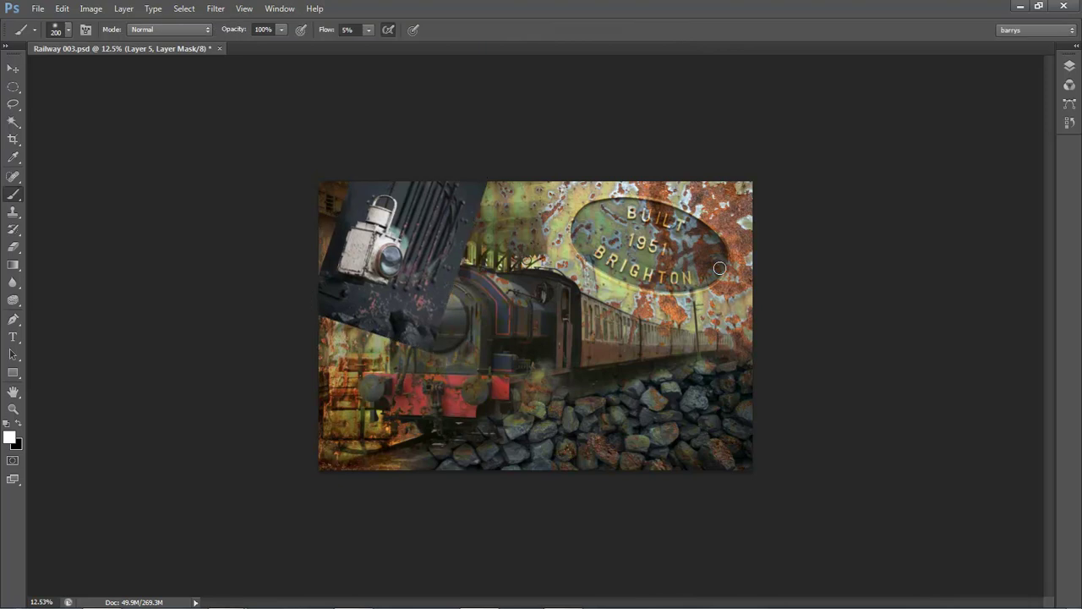
# Set the lamp layer's blend mode to Normal
pyautogui.scroll(2, 723, 274)
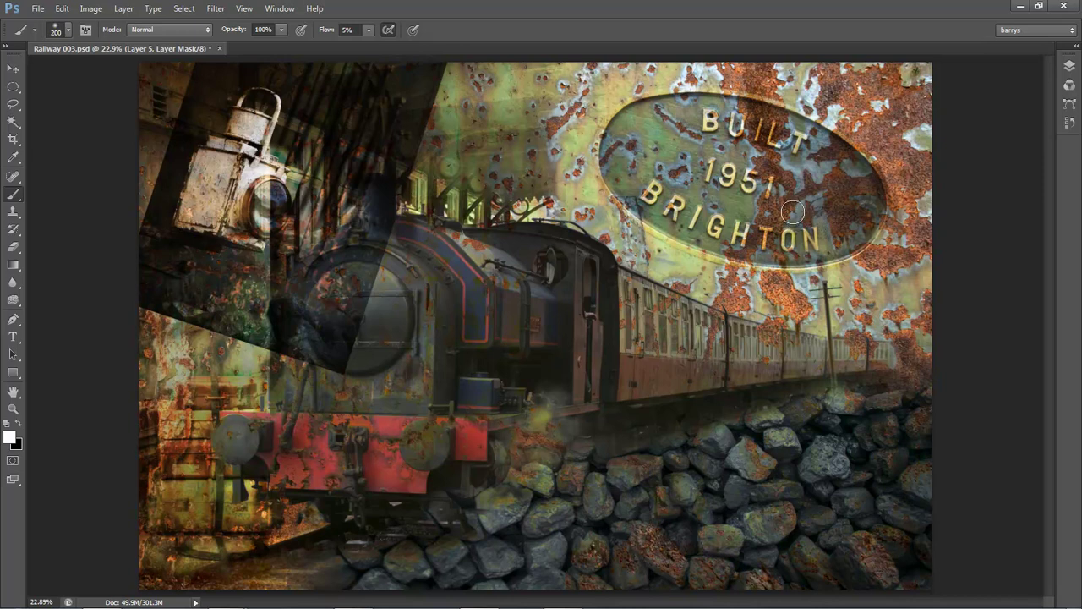
pyautogui.click(1068, 69)
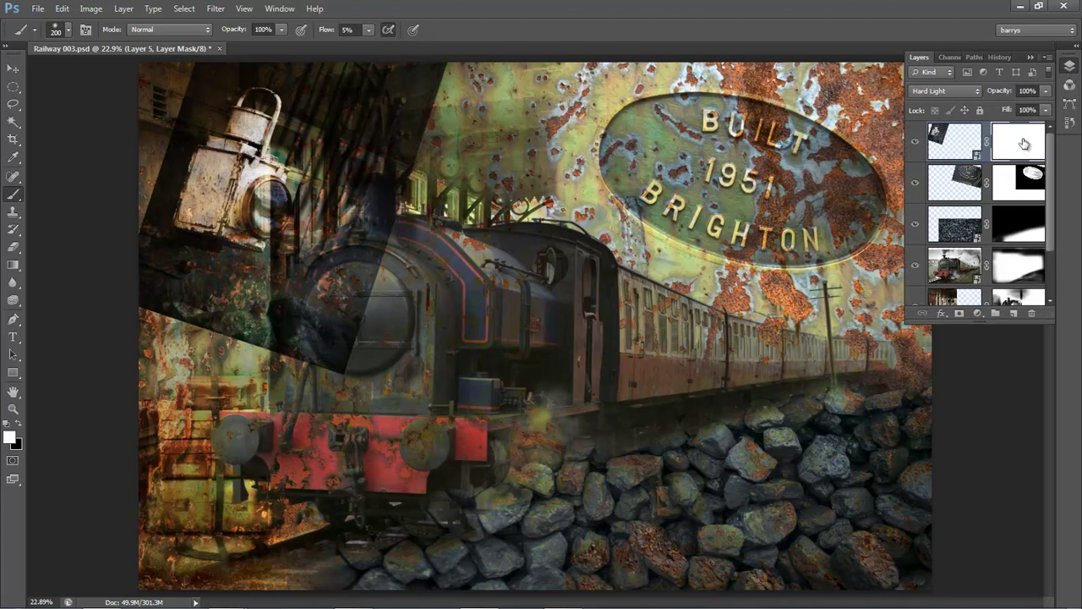
pyautogui.click(944, 142)
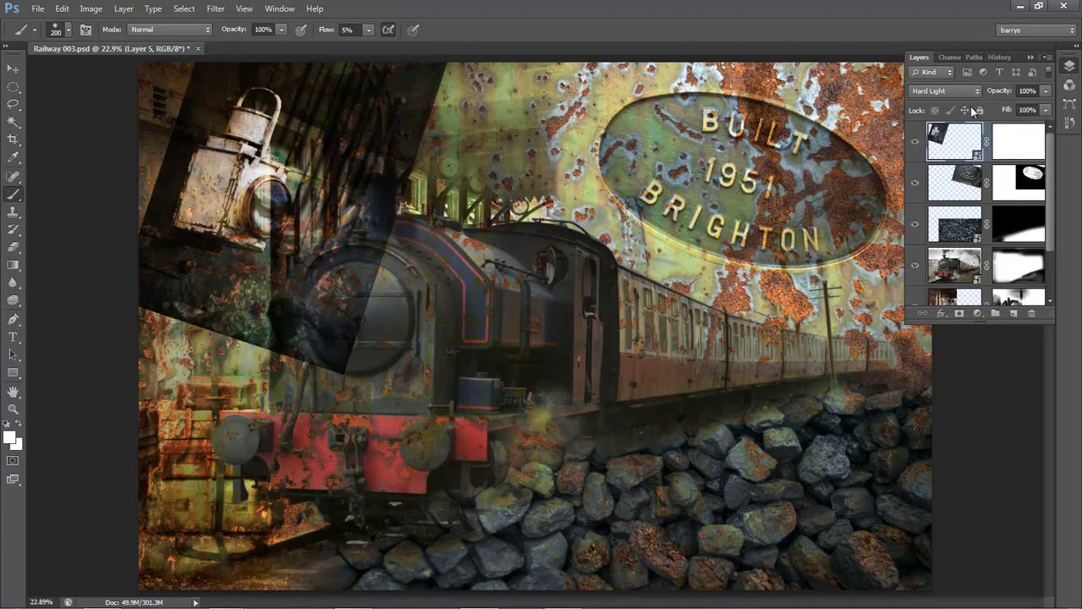
pyautogui.click(976, 91)
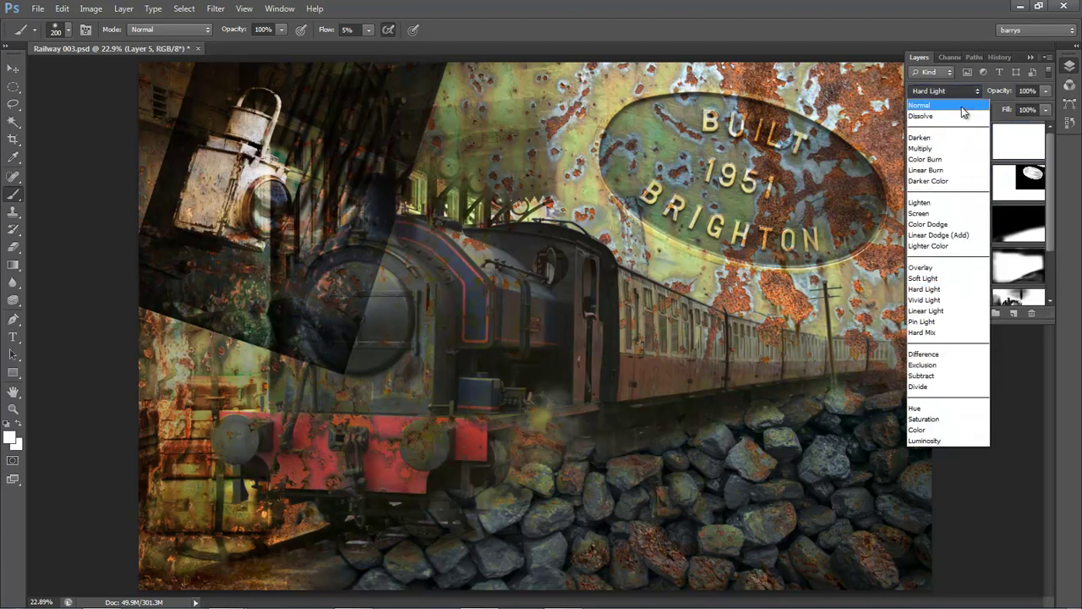
pyautogui.click(938, 105)
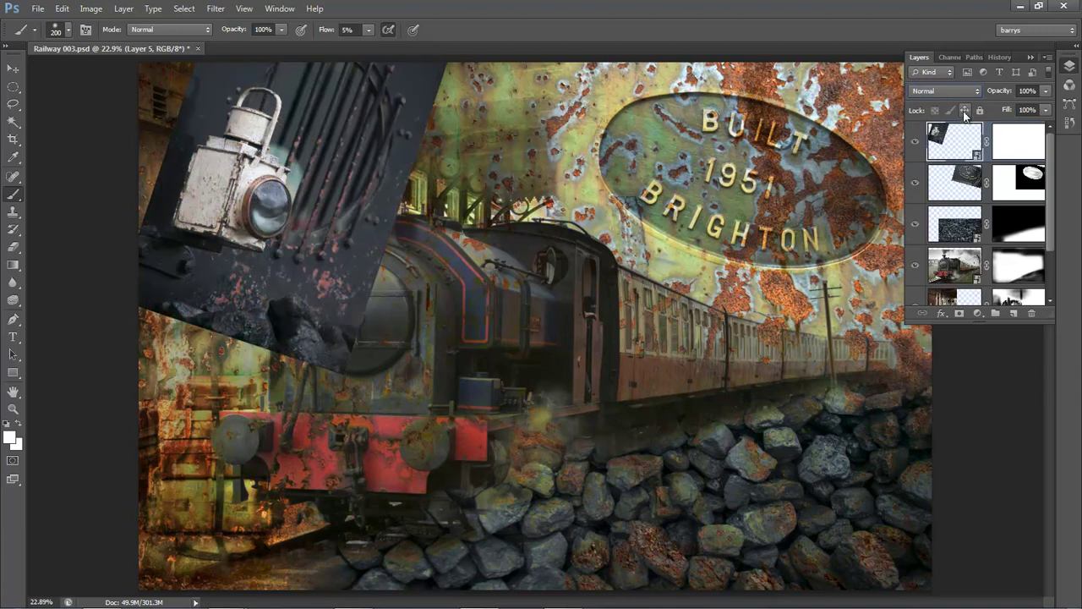
# Target the lamp layer's mask and set up a 25 px brush with a higher flow for masking close around the lamp
pyautogui.click(1020, 142)
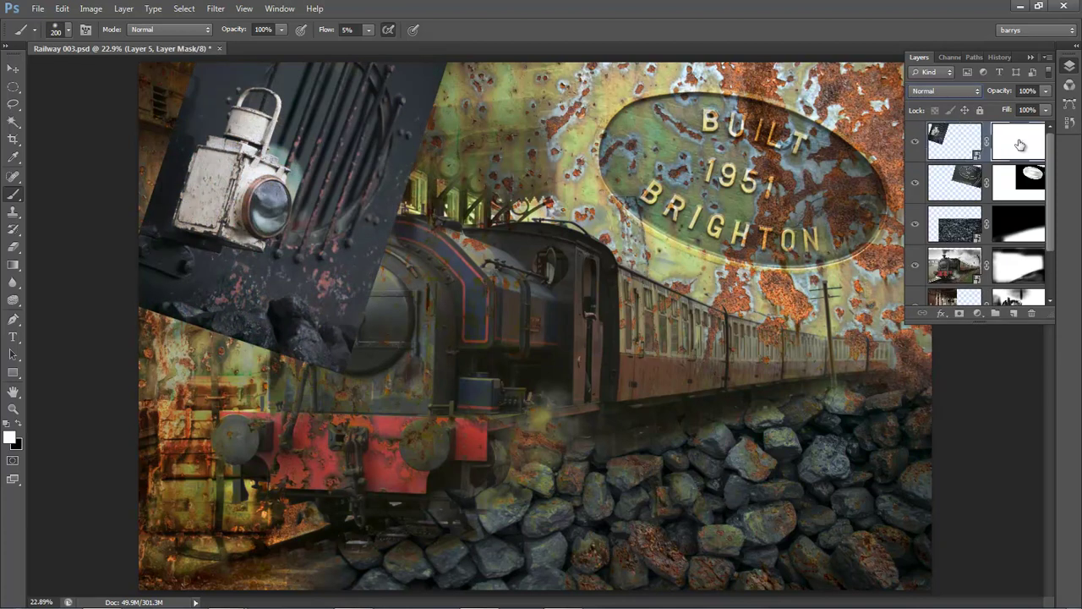
pyautogui.moveTo(159, 82); pyautogui.dragTo(333, 273)
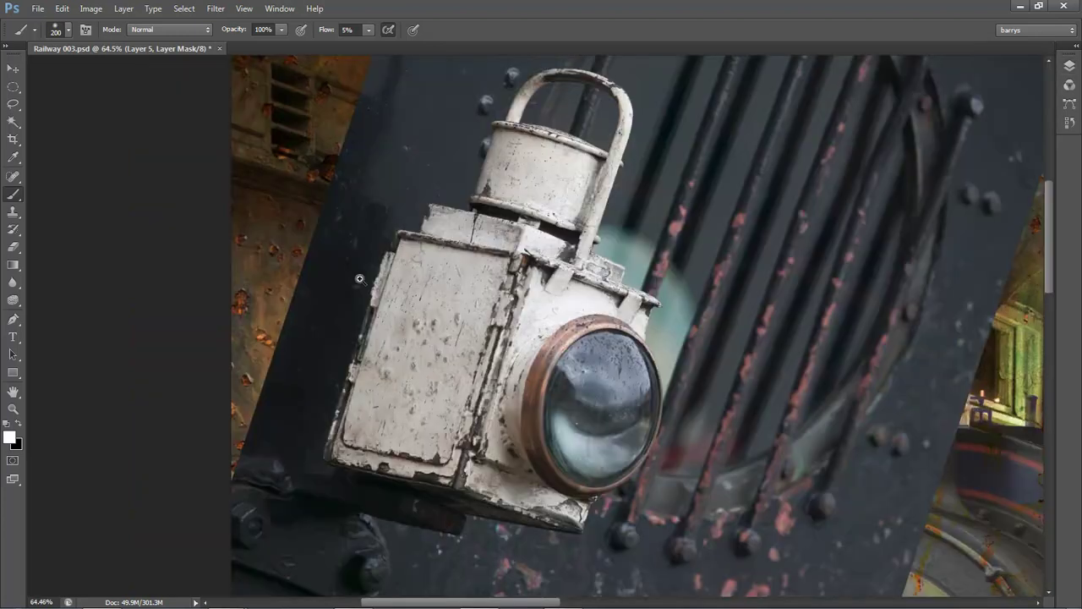
pyautogui.scroll(1, 505, 288)
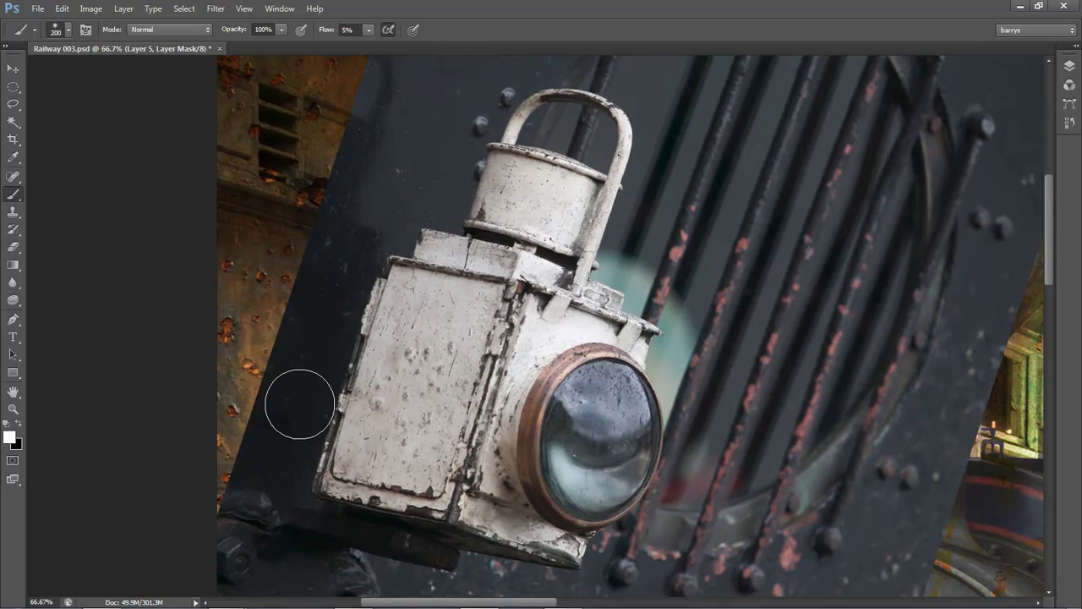
pyautogui.press('[')
pyautogui.press('[')
pyautogui.press('[')
pyautogui.press('[')
pyautogui.press('[')
pyautogui.press('[')
pyautogui.press('[')
pyautogui.press('[')
pyautogui.press('[')
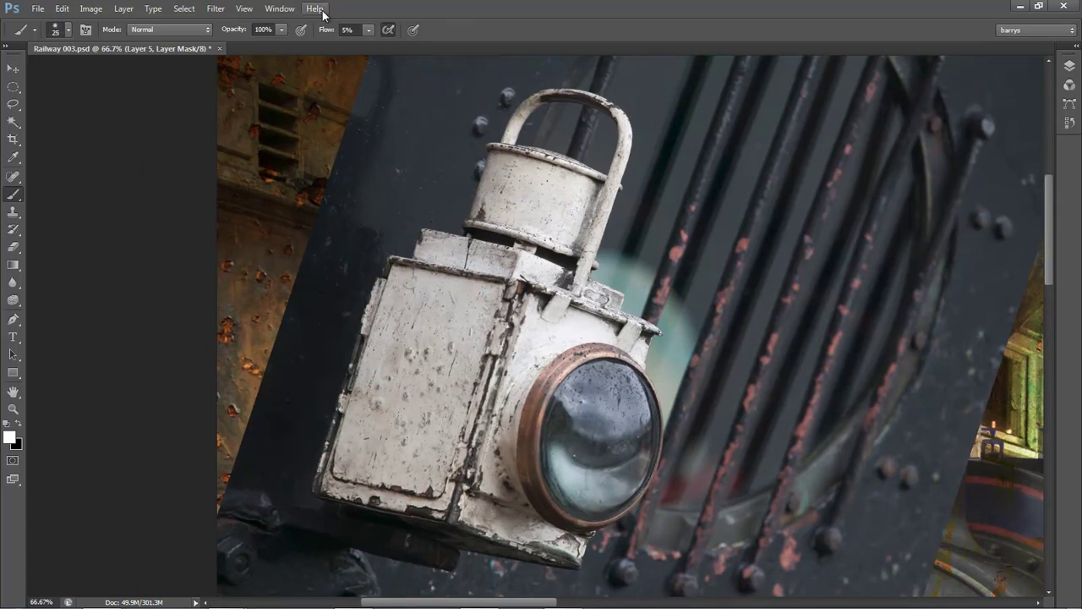
pyautogui.click(368, 30)
pyautogui.moveTo(370, 45); pyautogui.dragTo(434, 44)
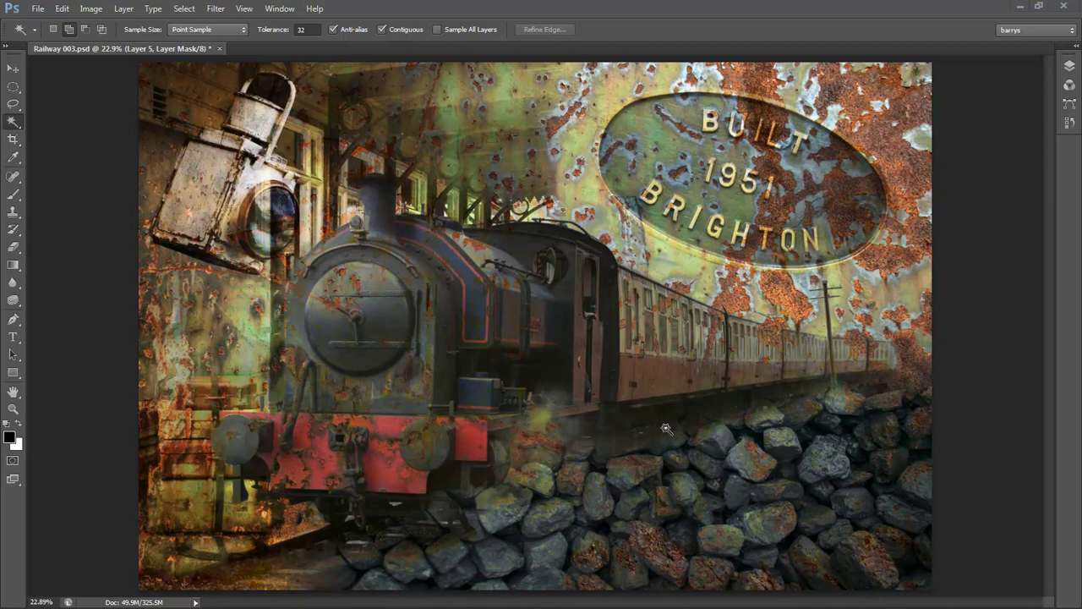
# Reduce the lamp layer's opacity to 65% and save the montage
pyautogui.click(1070, 67)
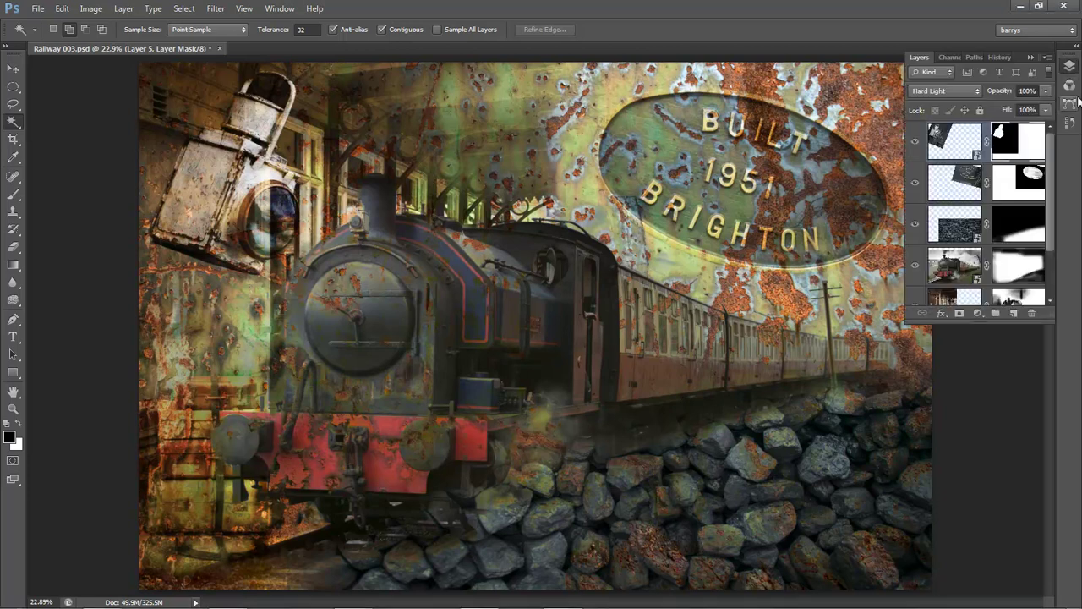
pyautogui.click(953, 144)
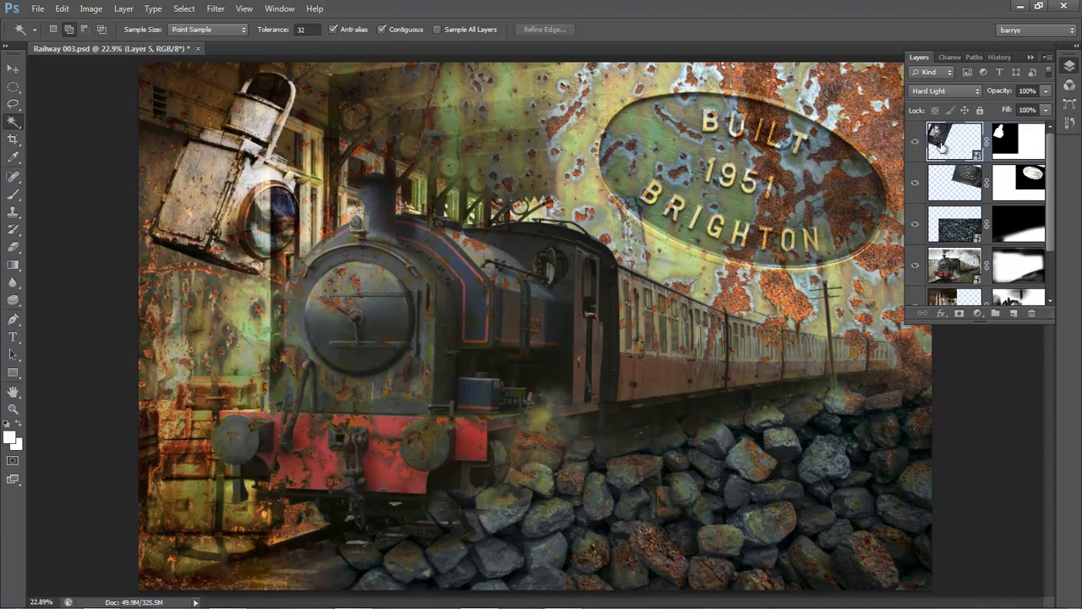
pyautogui.click(1047, 91)
pyautogui.moveTo(1030, 110); pyautogui.dragTo(1020, 112)
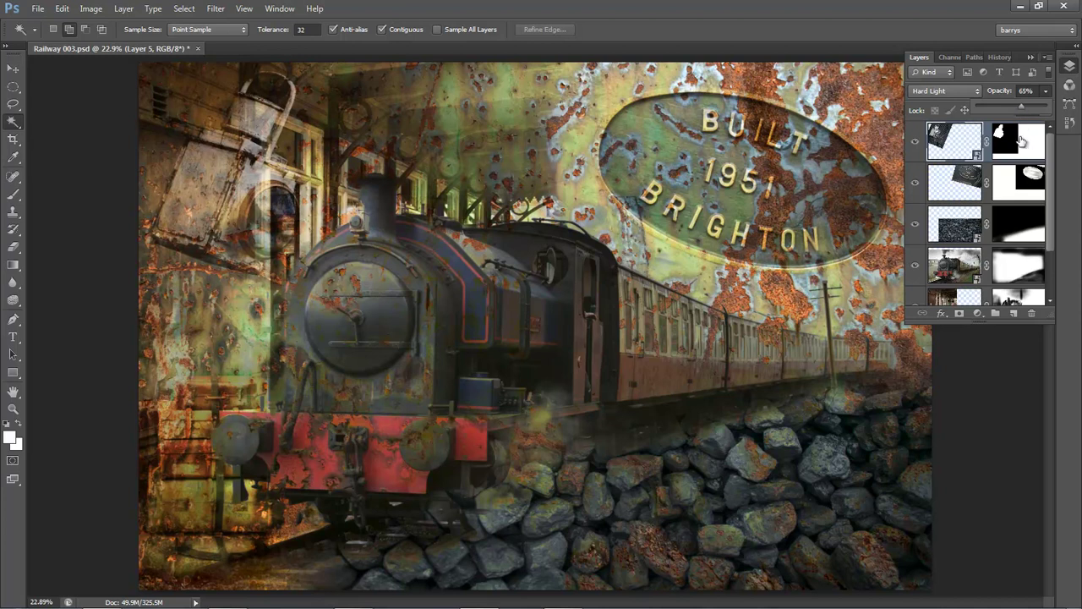
pyautogui.click(913, 22)
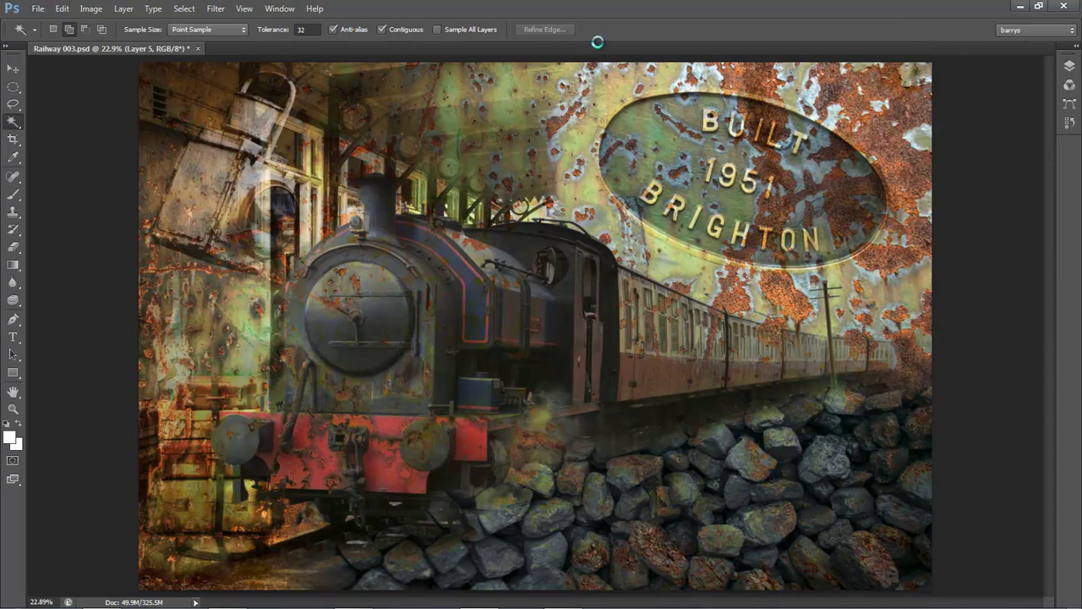
pyautogui.hotkey('ctrl', 's')
# On the rusty-paint Background layer, lasso the whole upper area along the lamp, the locomotive and the carriage roofline
pyautogui.click(1070, 68)
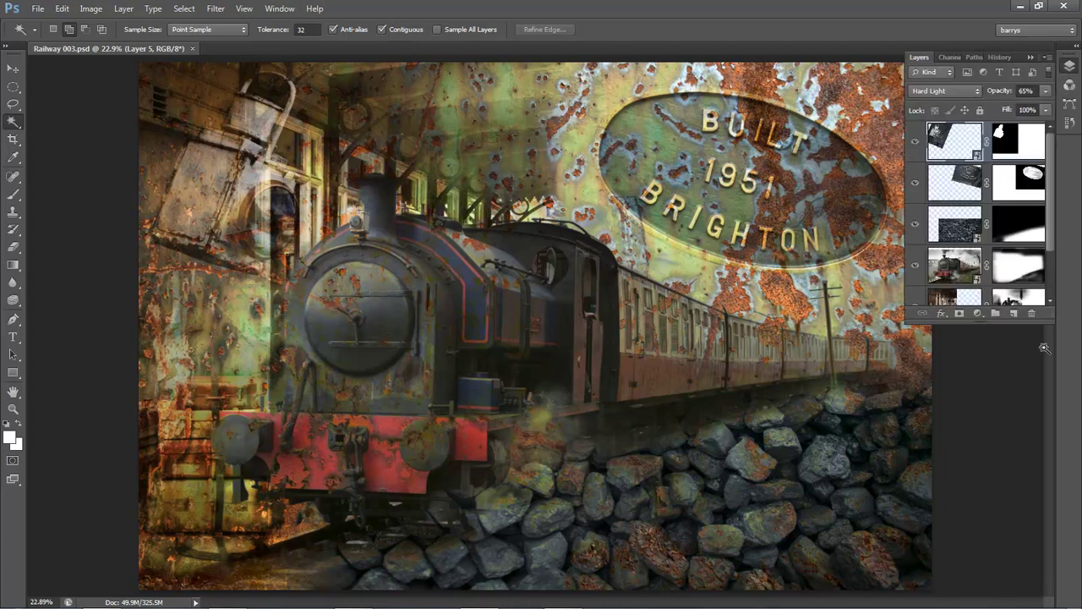
pyautogui.moveTo(1051, 315); pyautogui.dragTo(1053, 478)
pyautogui.click(950, 345)
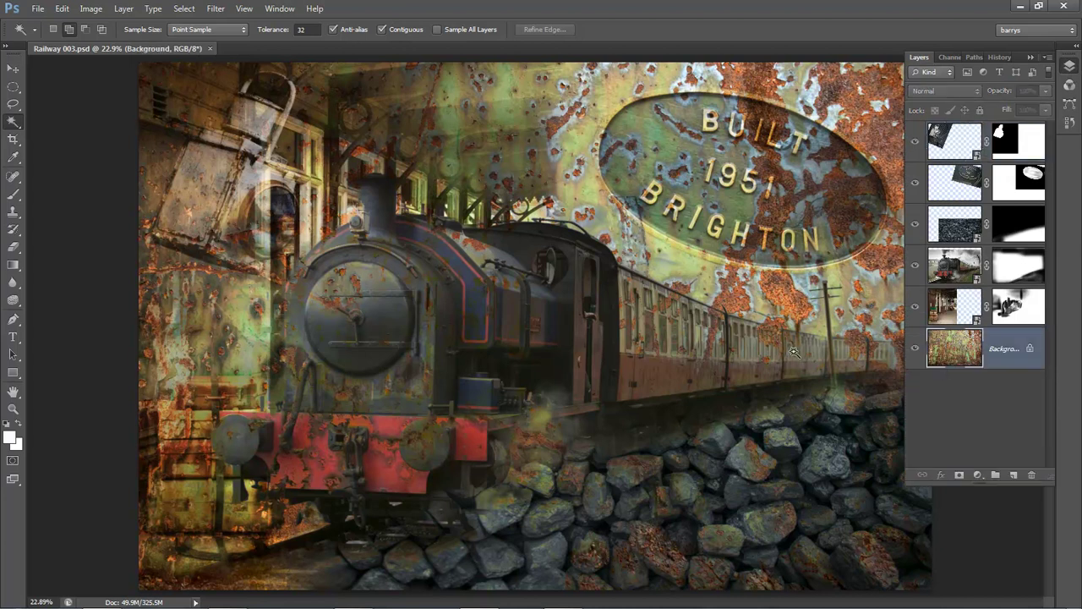
pyautogui.click(13, 105)
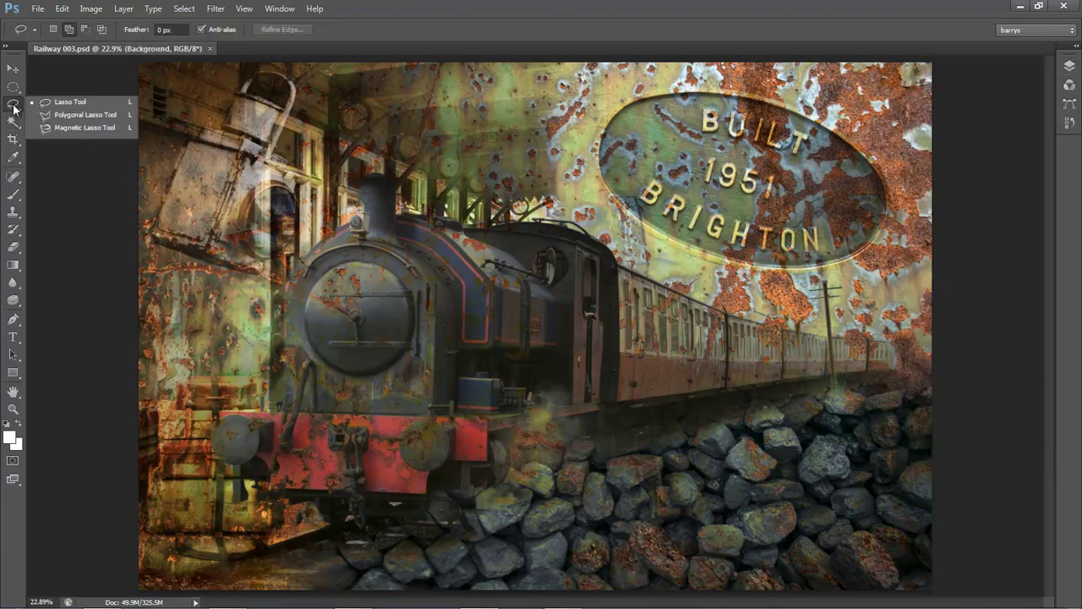
pyautogui.click(59, 103)
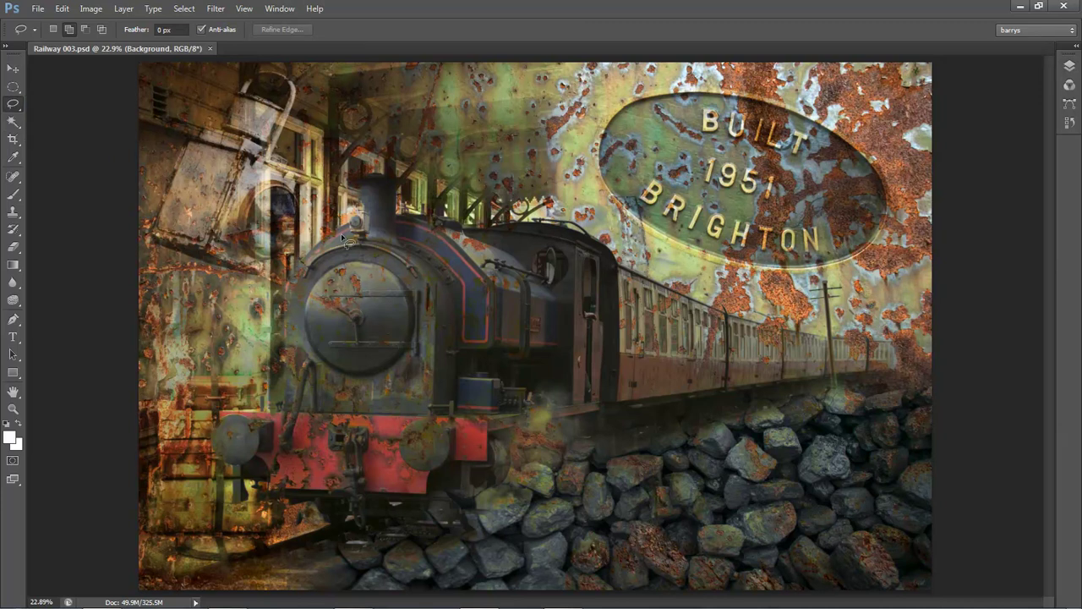
pyautogui.moveTo(129, 112)
pyautogui.mouseDown()
pyautogui.moveTo(237, 164)
pyautogui.moveTo(508, 228)
pyautogui.moveTo(756, 332)
pyautogui.moveTo(872, 355)
pyautogui.moveTo(930, 355)
pyautogui.moveTo(998, 232)
pyautogui.moveTo(1000, 135)
pyautogui.moveTo(982, 66)
pyautogui.moveTo(952, 48)
pyautogui.moveTo(755, 22)
pyautogui.moveTo(140, 7)
pyautogui.moveTo(122, 8)
pyautogui.moveTo(103, 69)
pyautogui.mouseUp()
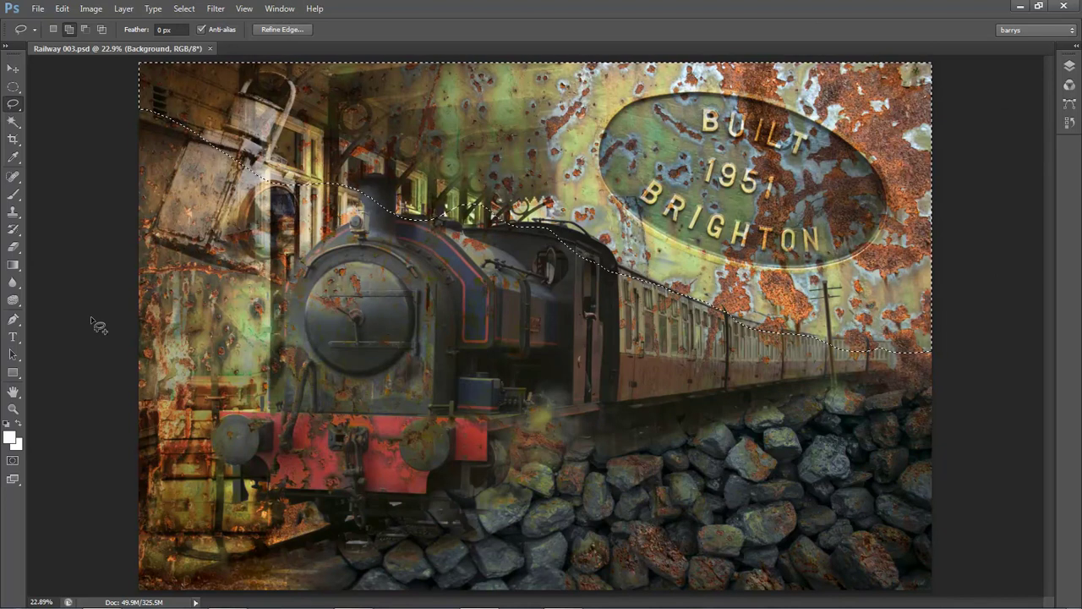
# Feather the selection heavily with Refine Edge and hide its outline
pyautogui.click(279, 30)
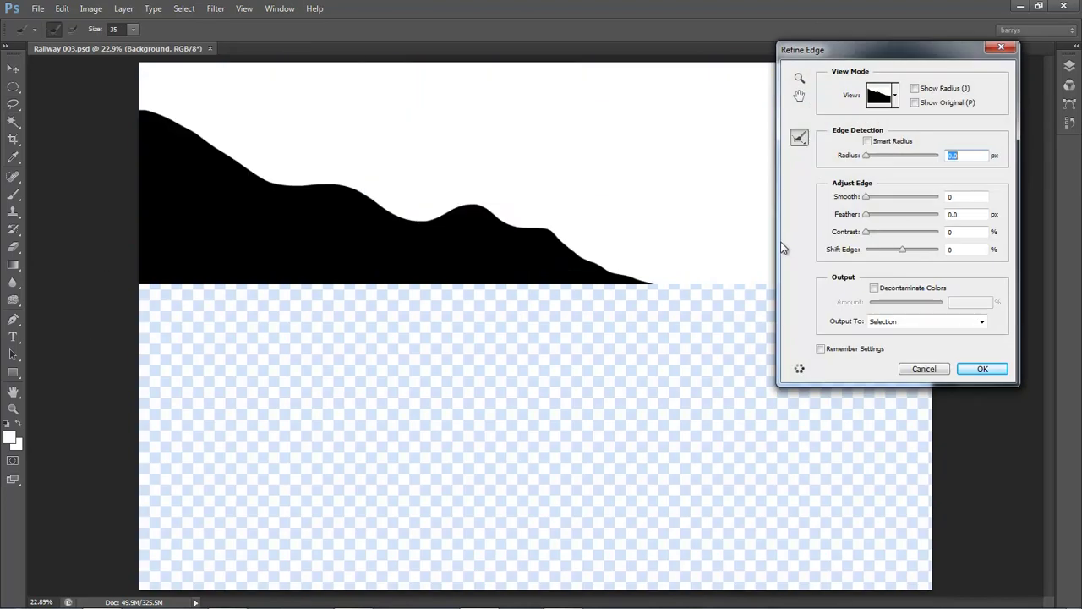
pyautogui.moveTo(867, 215); pyautogui.dragTo(927, 221)
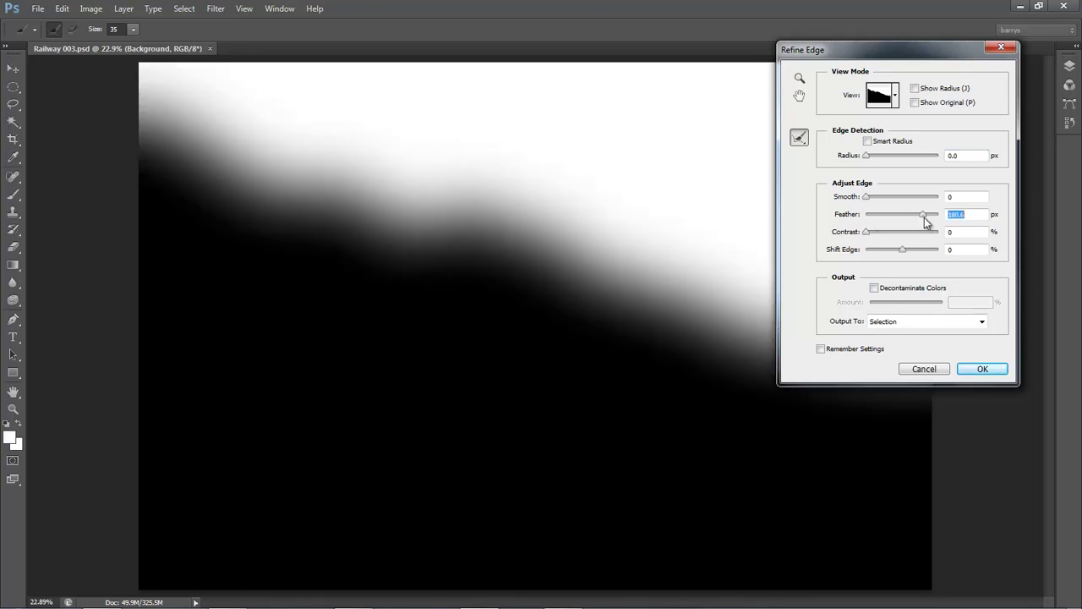
pyautogui.click(979, 369)
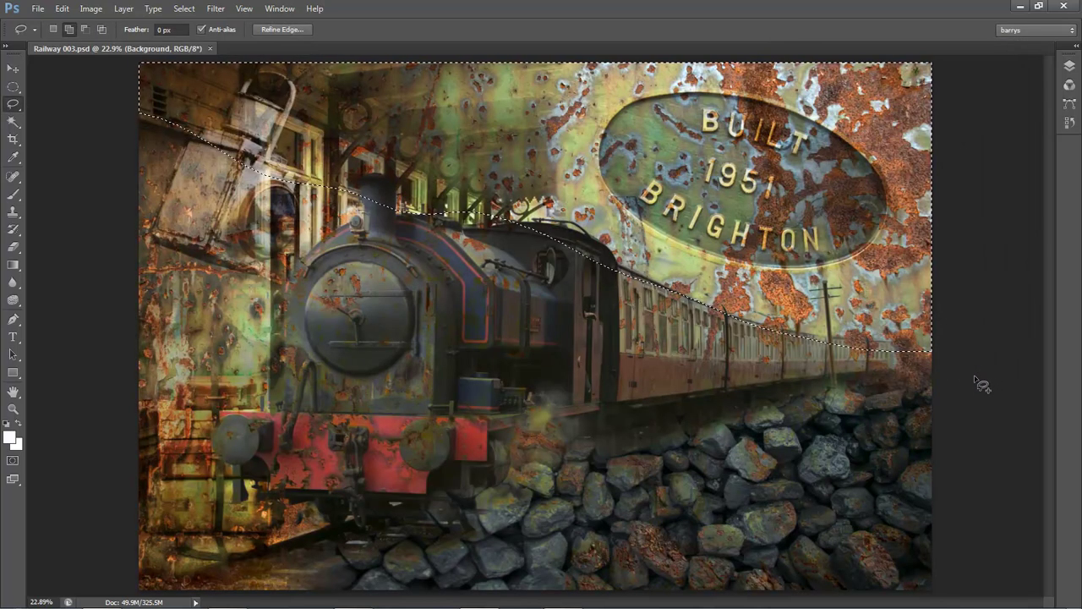
pyautogui.hotkey('ctrl', 'd')
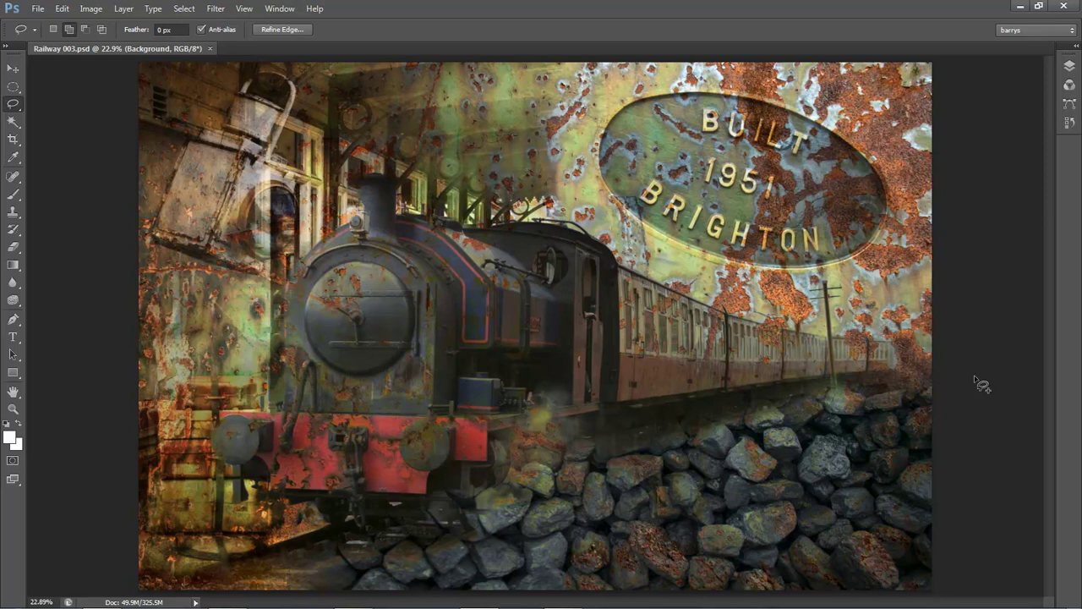
# Darken the selected upper part of the Background layer with Levels, setting the midtone input to 0.62
pyautogui.click(91, 10)
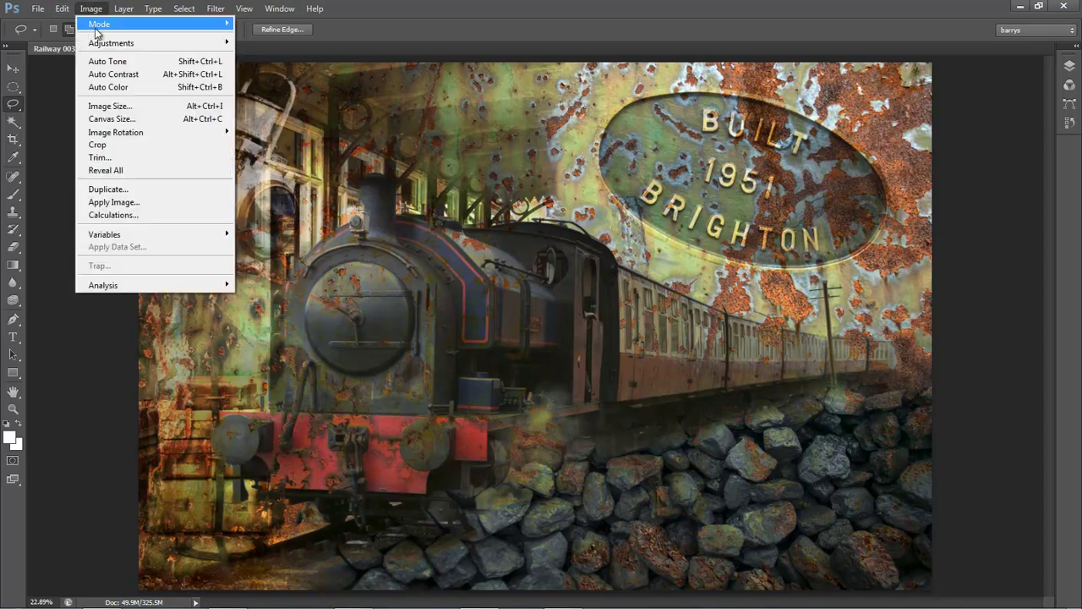
pyautogui.moveTo(100, 45)
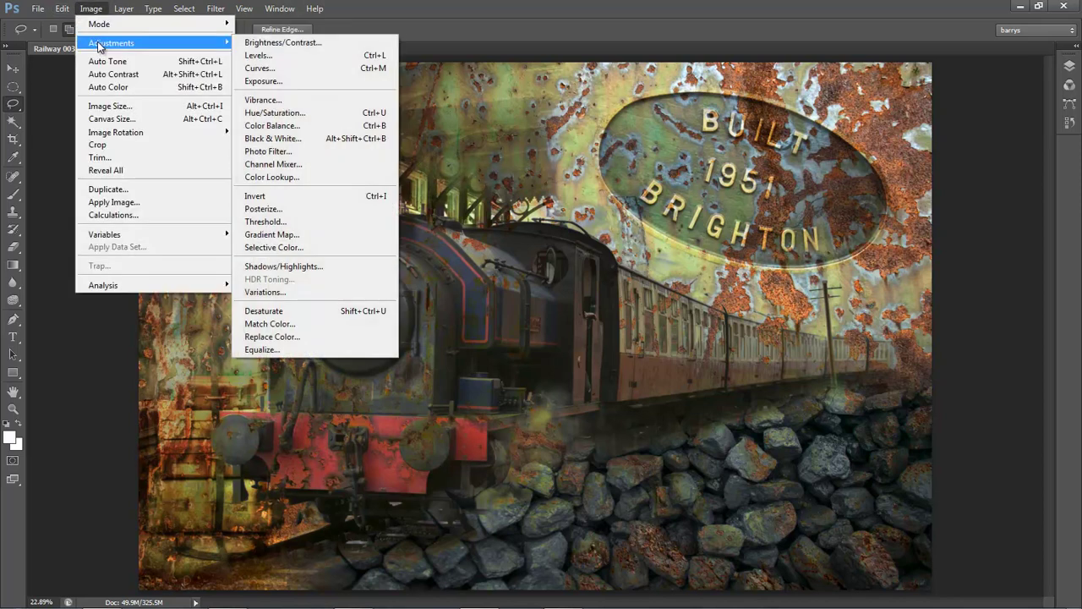
pyautogui.click(262, 55)
pyautogui.moveTo(434, 81); pyautogui.dragTo(211, 353)
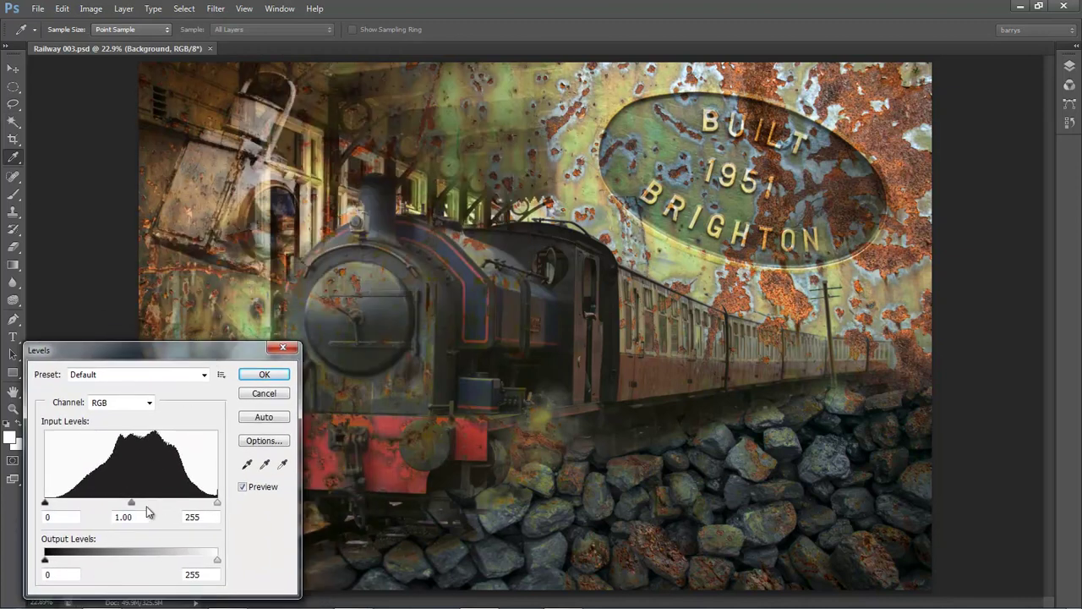
pyautogui.moveTo(132, 503); pyautogui.dragTo(158, 505)
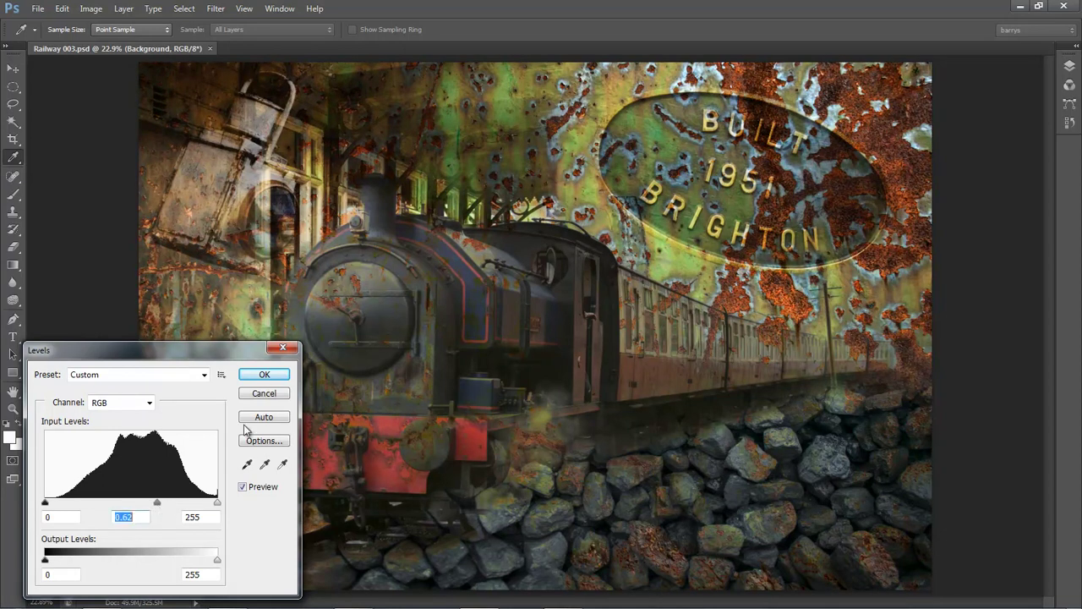
pyautogui.click(261, 375)
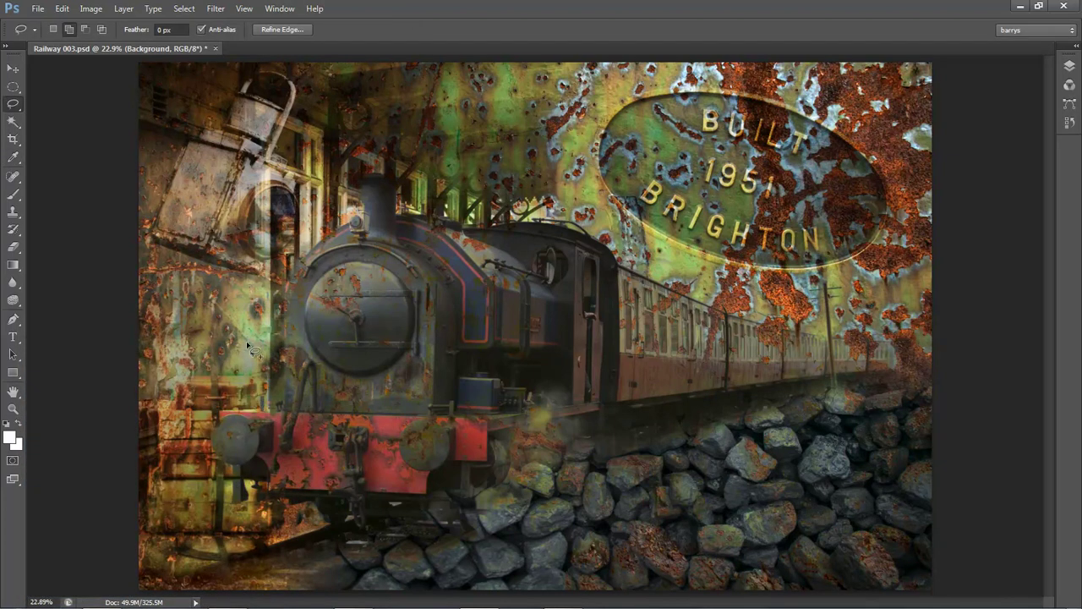
# Lower the selected background area's saturation to -21 with Hue/Saturation and save the montage
pyautogui.click(91, 9)
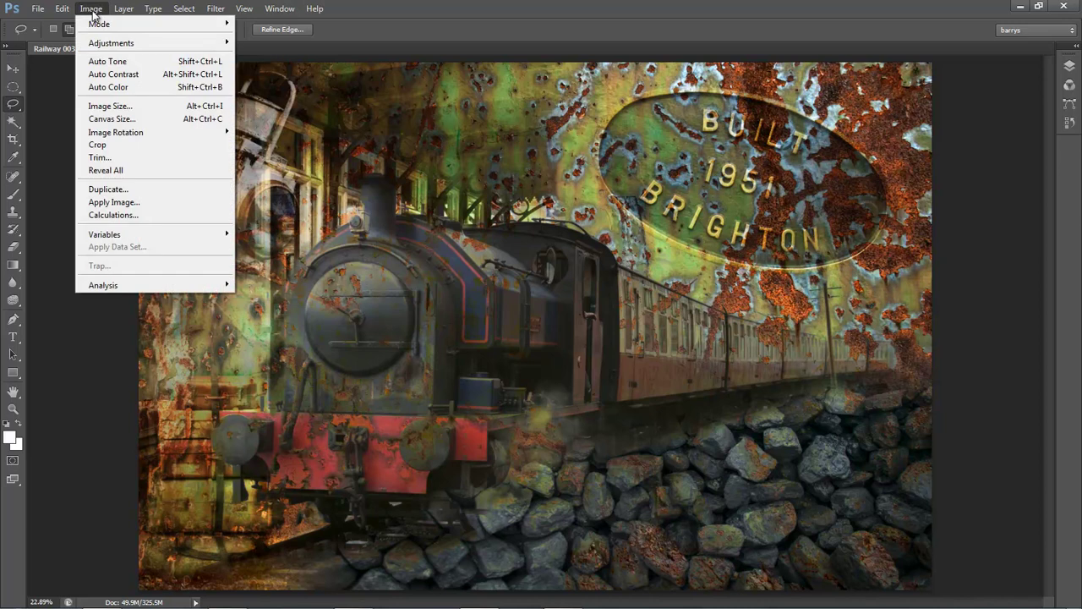
pyautogui.moveTo(97, 42)
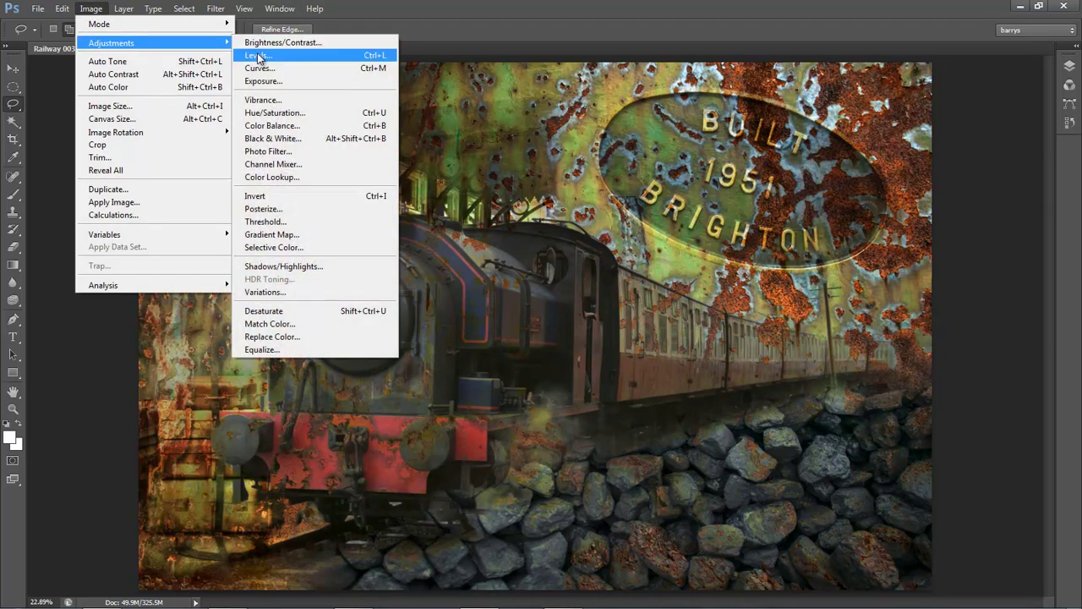
pyautogui.click(269, 114)
pyautogui.moveTo(921, 18); pyautogui.dragTo(242, 369)
pyautogui.moveTo(198, 480); pyautogui.dragTo(184, 483)
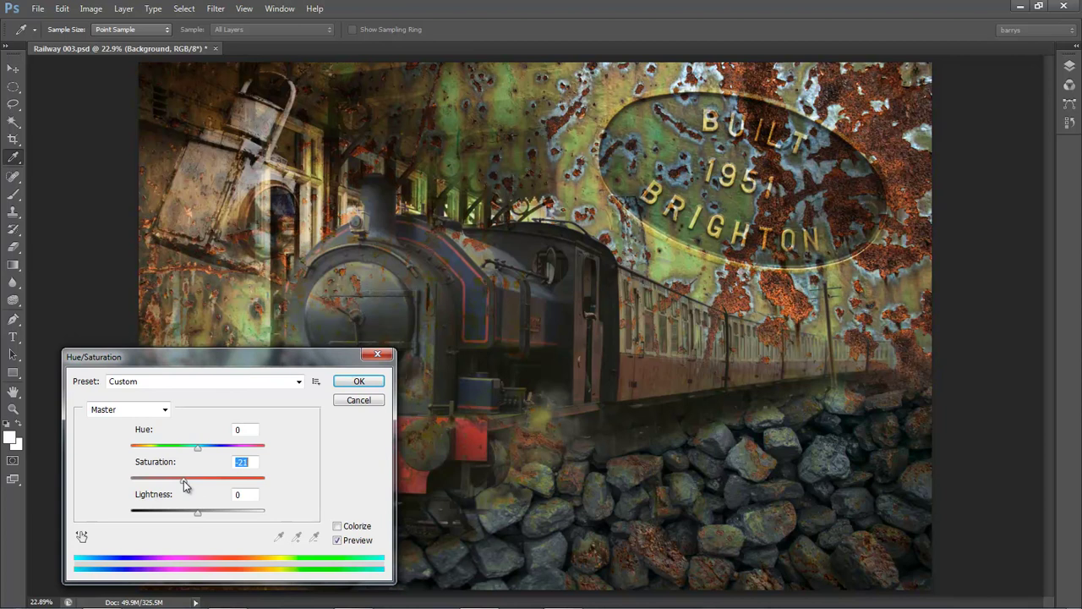
pyautogui.click(359, 381)
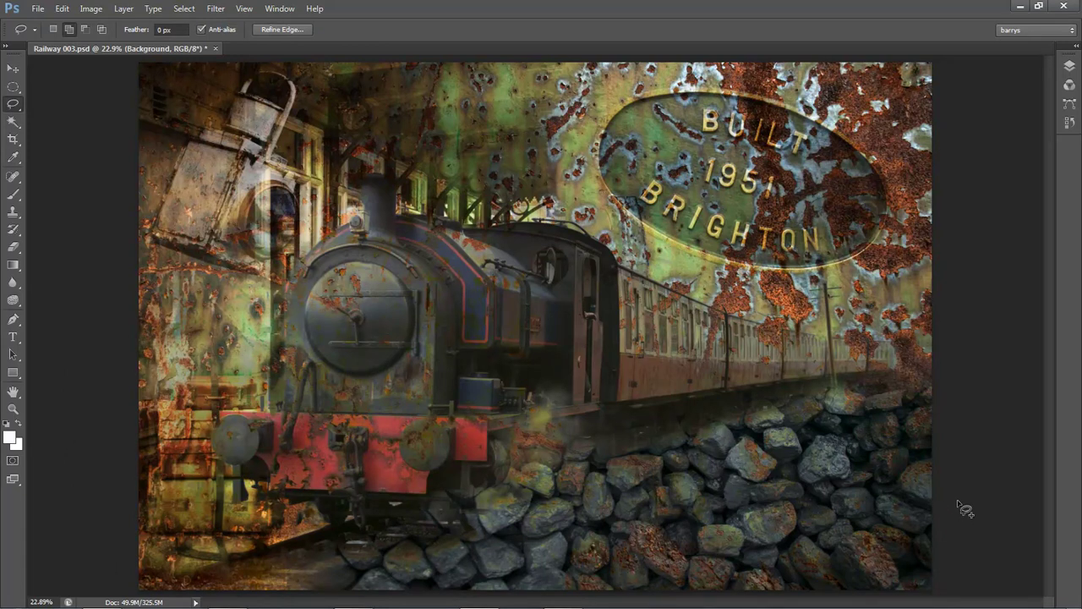
pyautogui.hotkey('ctrl', 's')
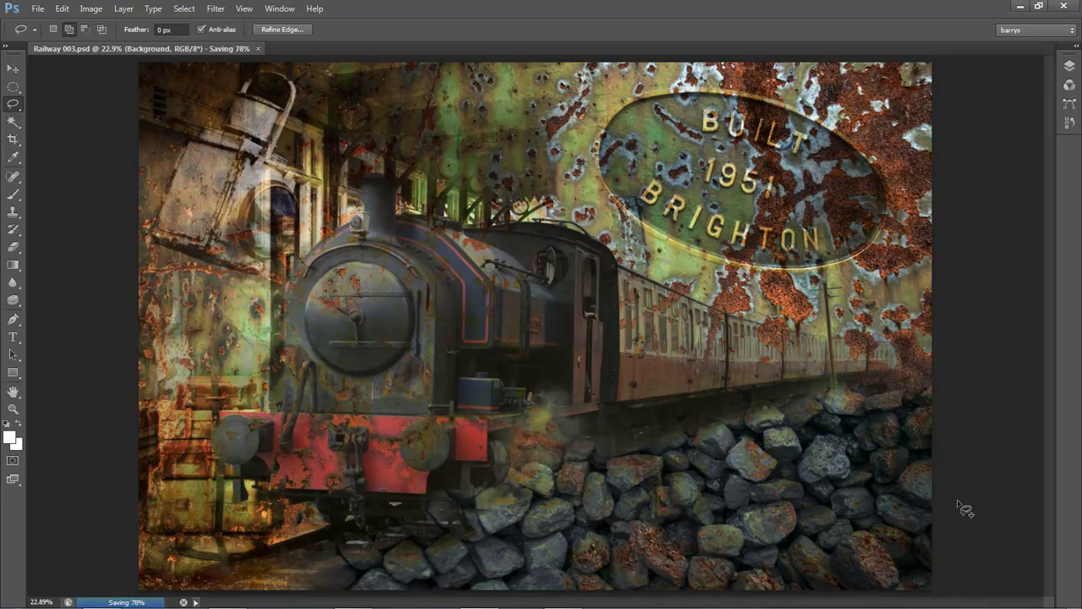
# Flatten all the montage's layers into a single background image
pyautogui.hotkey('ctrl', 'j')
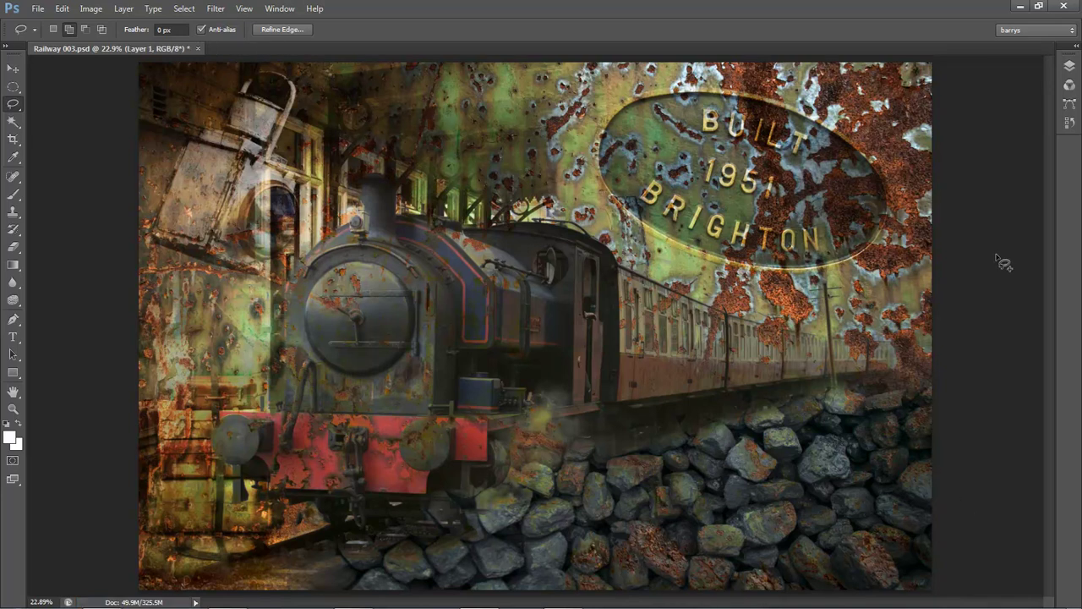
pyautogui.click(1070, 67)
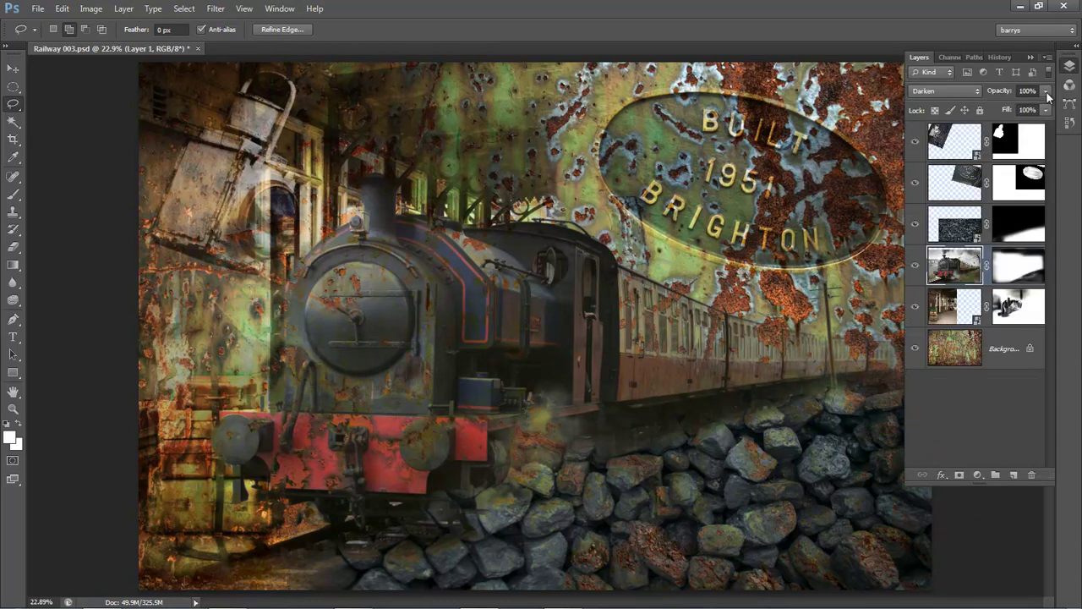
pyautogui.click(1048, 57)
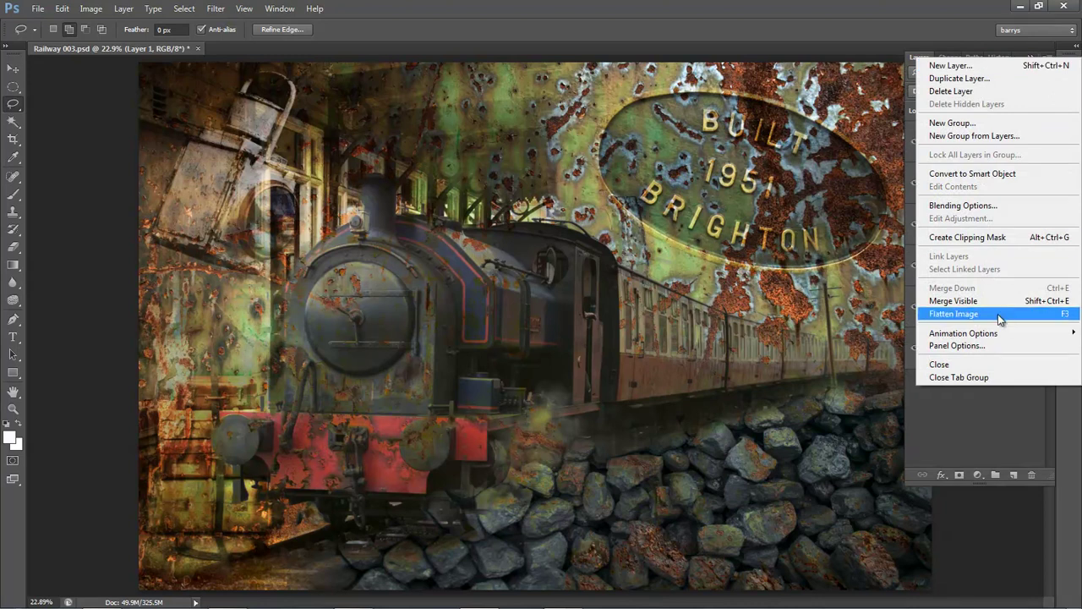
pyautogui.click(961, 313)
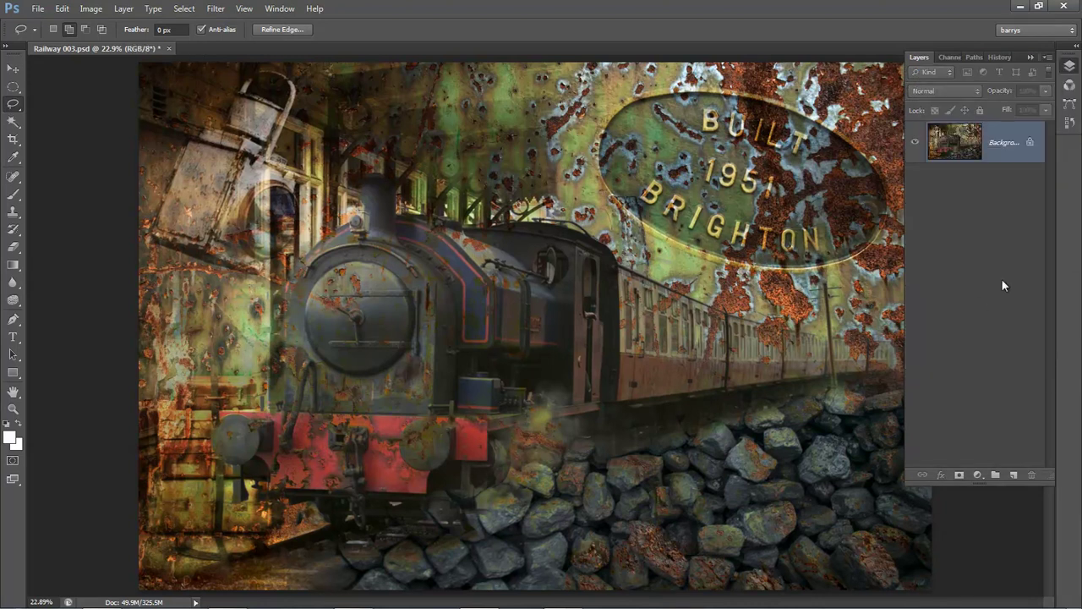
pyautogui.click(835, 22)
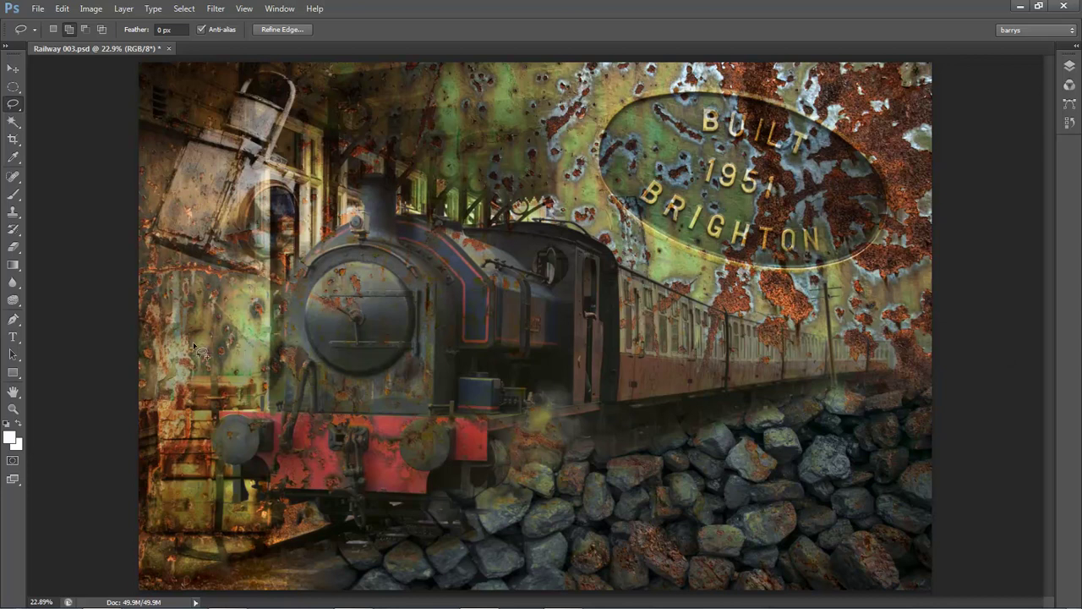
# Desaturate the green areas of the rusty background with the Sponge tool at 12% flow, using a 900 px brush
pyautogui.click(14, 301)
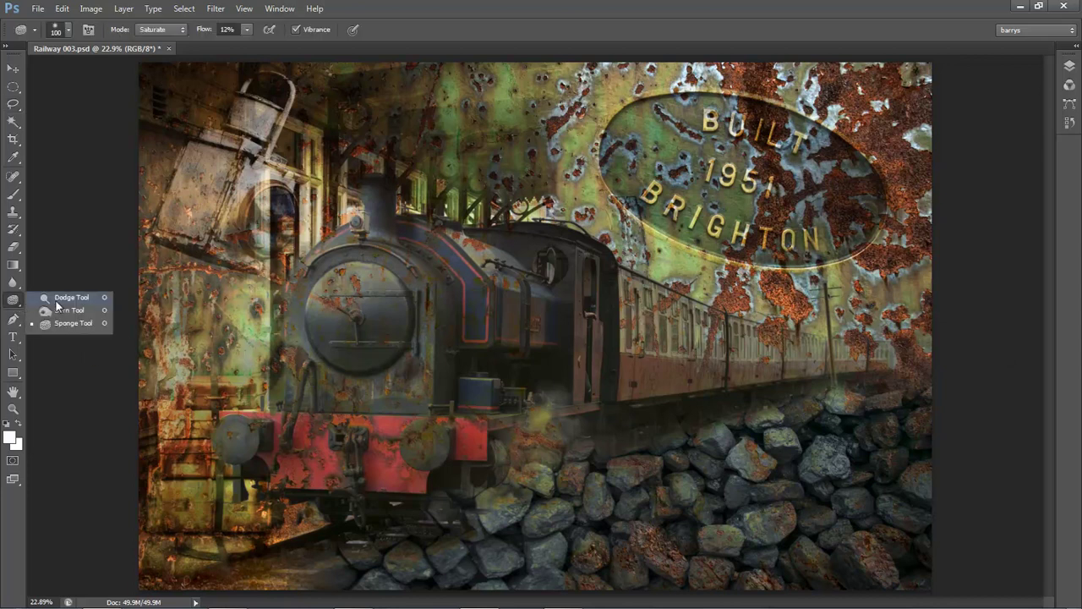
pyautogui.click(63, 325)
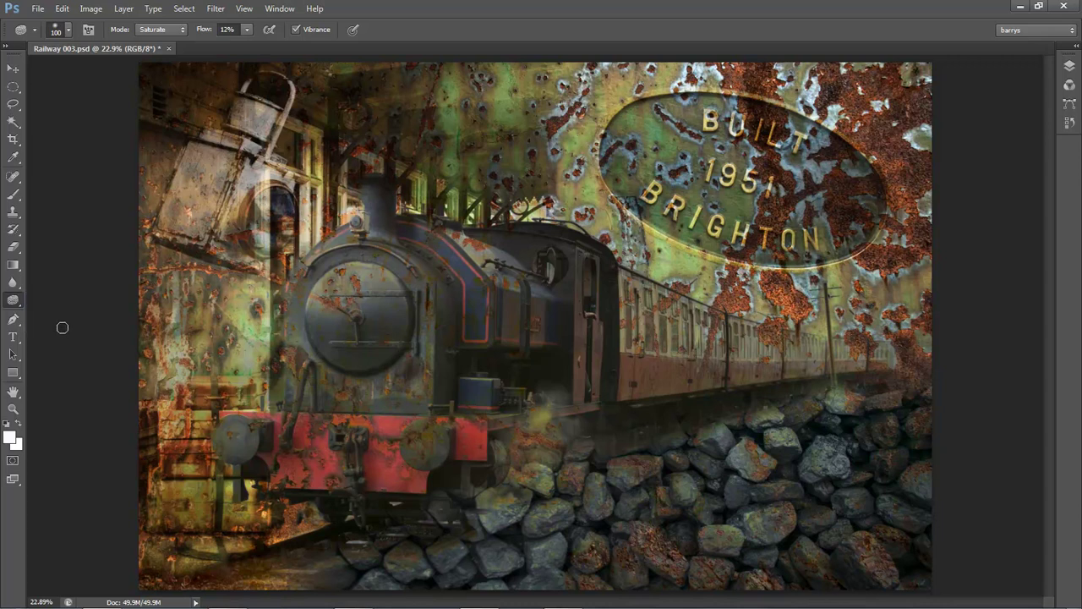
pyautogui.click(179, 32)
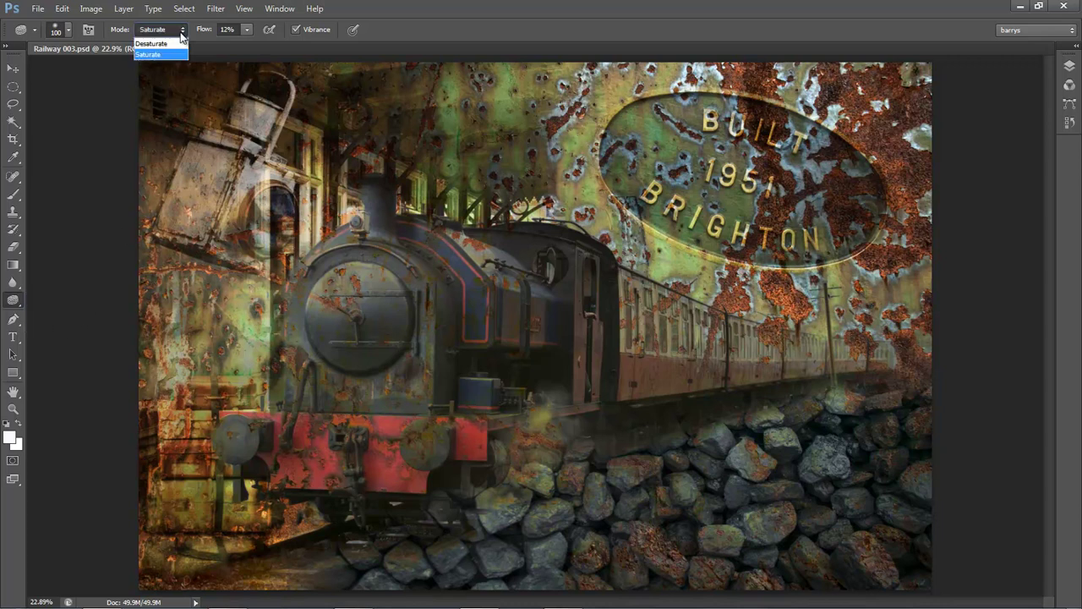
pyautogui.click(169, 42)
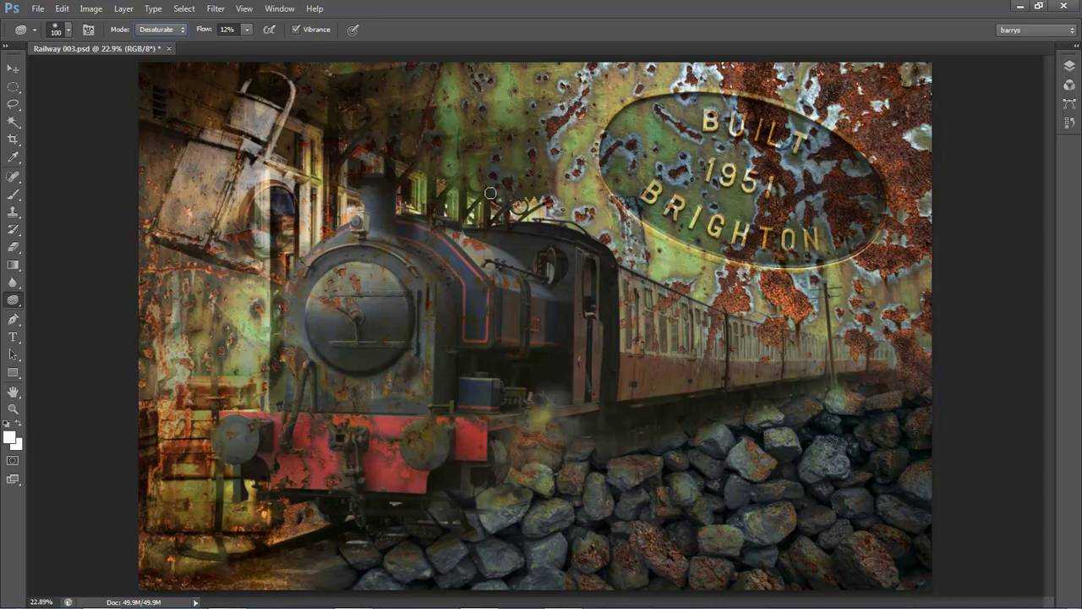
pyautogui.press(']')
pyautogui.press(']')
pyautogui.press(']')
pyautogui.press(']')
pyautogui.press(']')
pyautogui.press(']')
pyautogui.press(']')
pyautogui.press(']')
pyautogui.press(']')
pyautogui.press(']')
pyautogui.press(']')
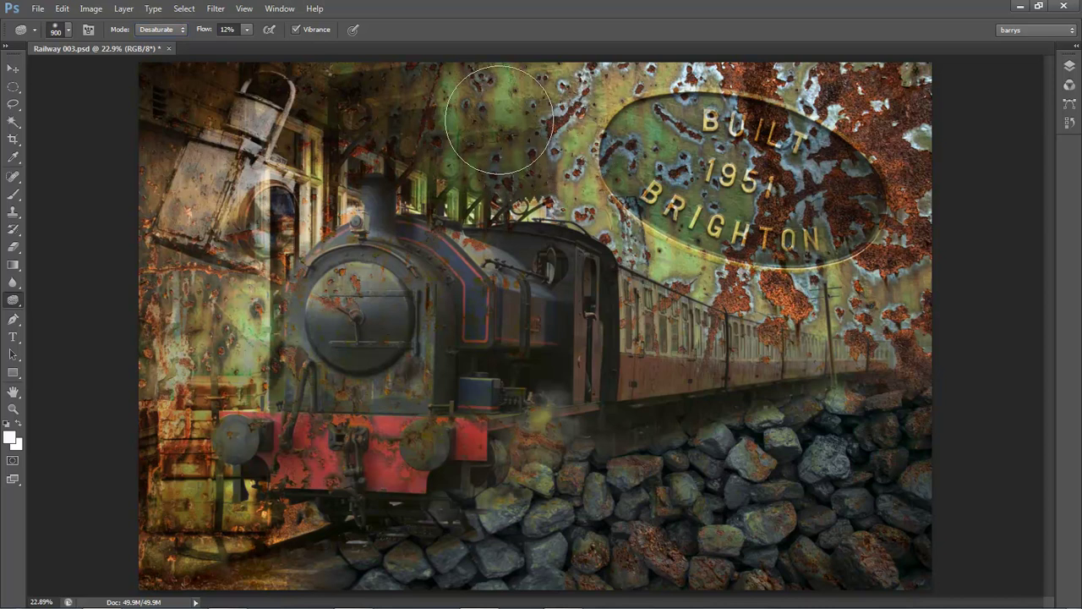
pyautogui.press(']')
pyautogui.moveTo(506, 107)
pyautogui.mouseDown()
pyautogui.moveTo(507, 148)
pyautogui.moveTo(470, 177)
pyautogui.moveTo(510, 193)
pyautogui.mouseUp()
pyautogui.moveTo(813, 285)
pyautogui.mouseDown()
pyautogui.moveTo(782, 289)
pyautogui.moveTo(710, 253)
pyautogui.moveTo(744, 280)
pyautogui.moveTo(905, 198)
pyautogui.moveTo(476, 37)
pyautogui.moveTo(530, 102)
pyautogui.moveTo(238, 292)
pyautogui.moveTo(181, 404)
pyautogui.moveTo(157, 374)
pyautogui.moveTo(228, 376)
pyautogui.moveTo(174, 495)
pyautogui.moveTo(313, 550)
pyautogui.moveTo(206, 483)
pyautogui.moveTo(170, 416)
pyautogui.mouseUp()
# Desaturate the rusty orange and yellow areas around the locomotive's front buffer with a 400 px Sponge brush
pyautogui.press('[')
pyautogui.press('[')
pyautogui.press('[')
pyautogui.press('[')
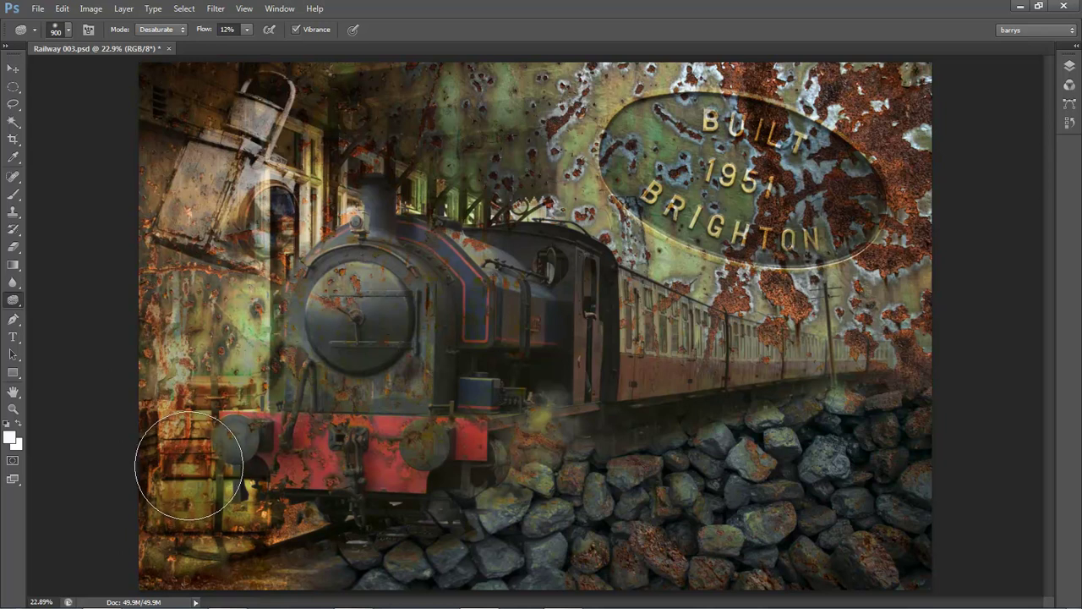
pyautogui.press('[')
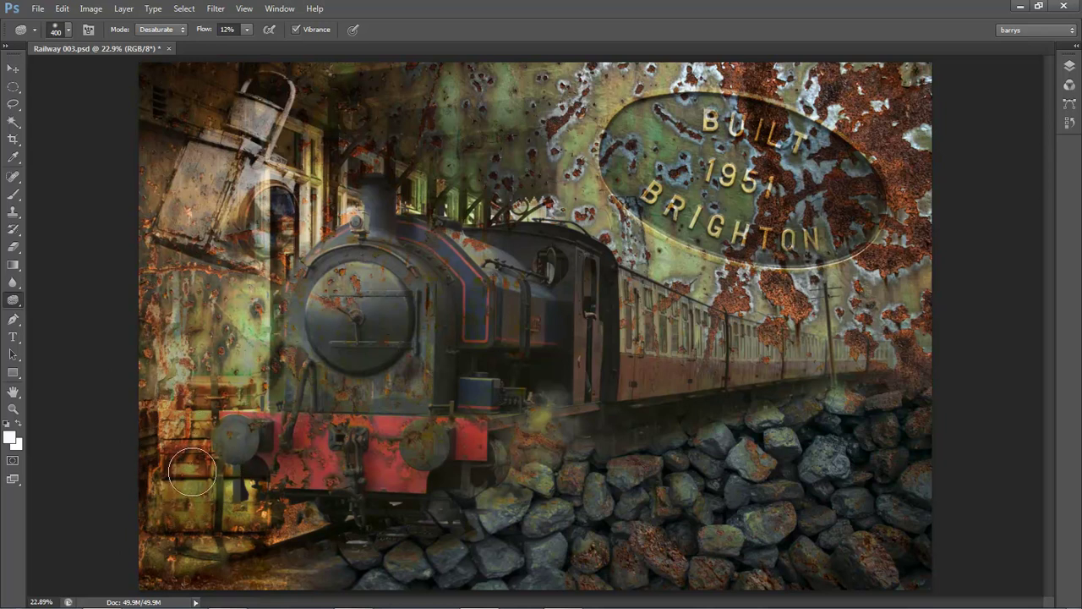
pyautogui.moveTo(297, 514)
pyautogui.mouseDown()
pyautogui.moveTo(265, 493)
pyautogui.moveTo(374, 524)
pyautogui.moveTo(246, 527)
pyautogui.moveTo(301, 570)
pyautogui.moveTo(202, 585)
pyautogui.moveTo(358, 563)
pyautogui.moveTo(386, 519)
pyautogui.mouseUp()
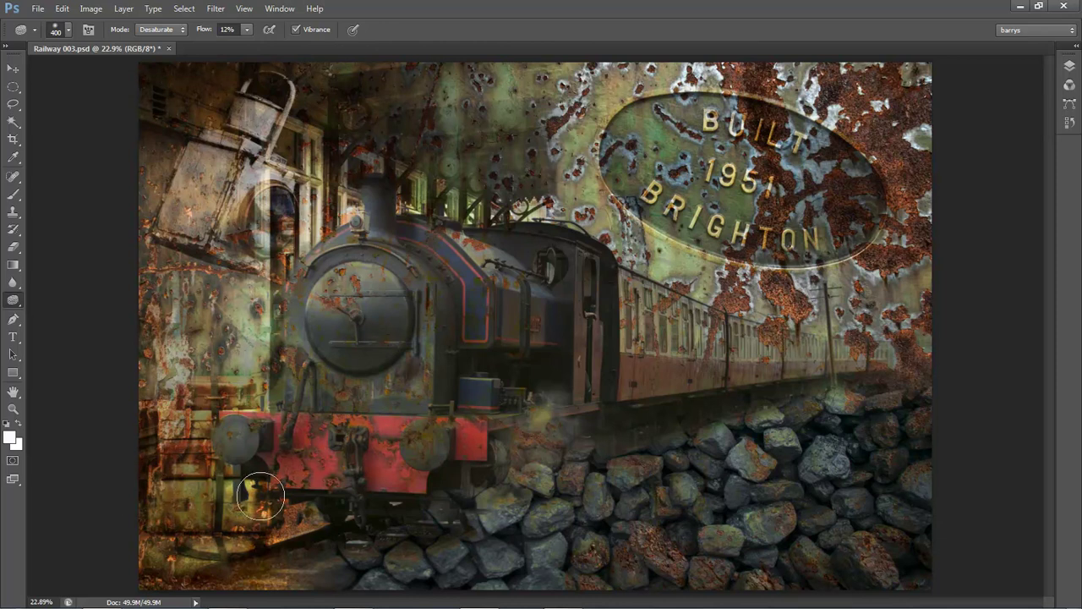
# Boost the locomotive's colours with the Sponge tool in Saturate mode, using a 200 px brush at 12% flow
pyautogui.press('[')
pyautogui.press('[')
pyautogui.press('[')
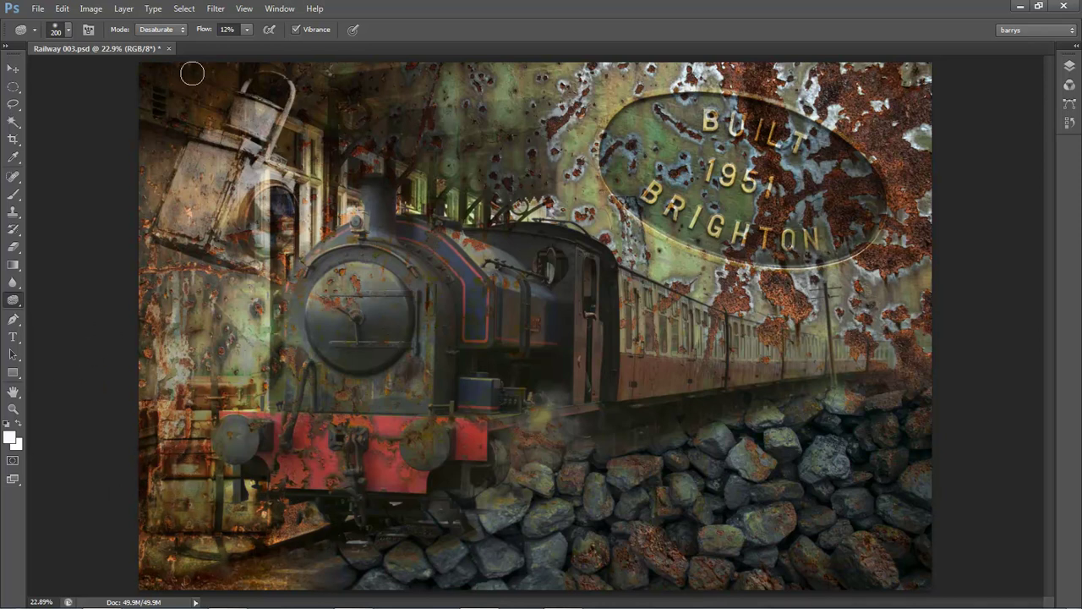
pyautogui.click(179, 29)
pyautogui.click(161, 58)
pyautogui.moveTo(375, 354)
pyautogui.mouseDown()
pyautogui.moveTo(338, 315)
pyautogui.moveTo(379, 339)
pyautogui.moveTo(321, 317)
pyautogui.mouseUp()
pyautogui.moveTo(395, 327); pyautogui.dragTo(346, 349)
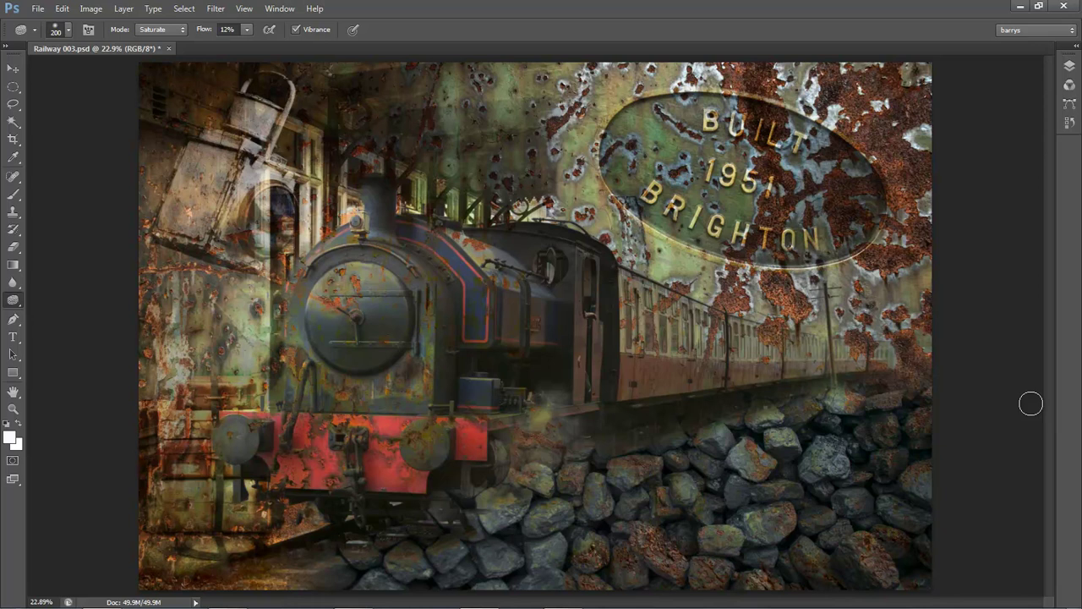
# Adjust the flattened image with Levels, setting the white input to 214 and the midtone input to 0.86
pyautogui.hotkey('ctrl', 'l')
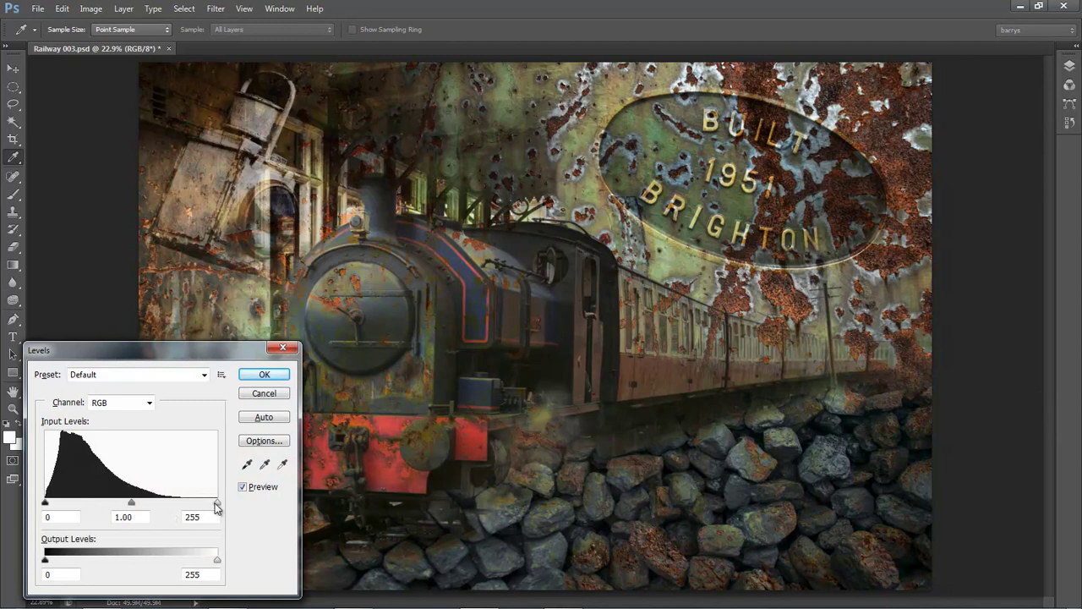
pyautogui.moveTo(218, 506); pyautogui.dragTo(199, 507)
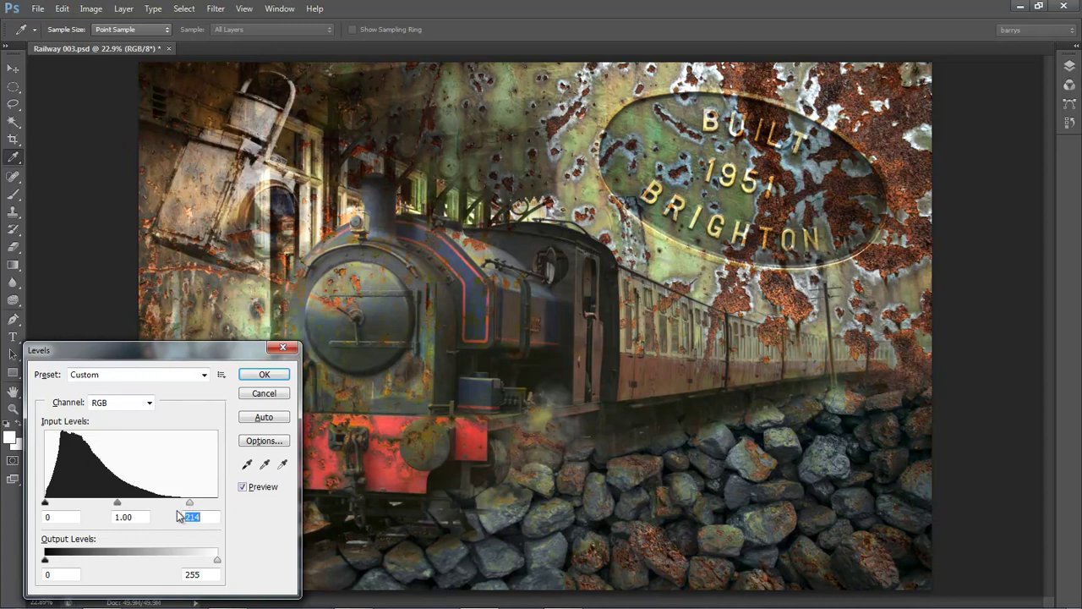
pyautogui.click(125, 504)
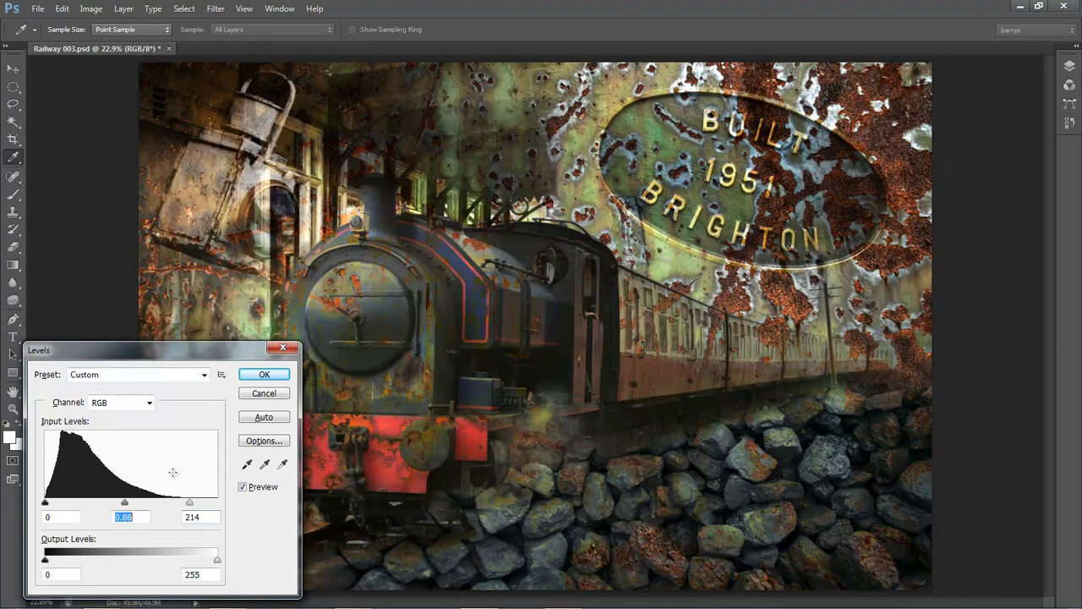
pyautogui.click(265, 373)
pyautogui.press('o')
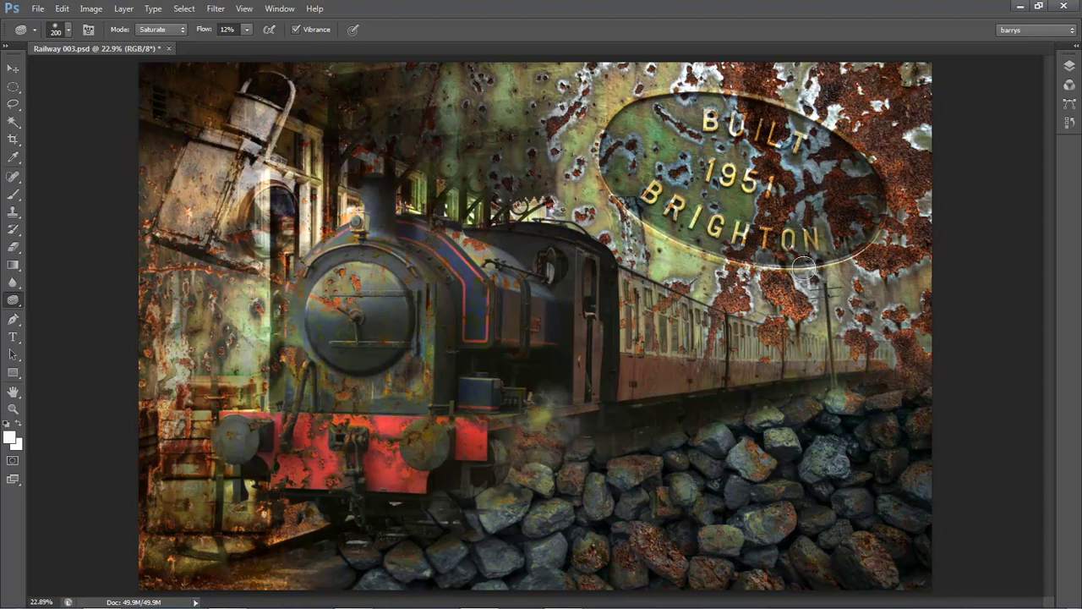
# Add a new empty layer, outline the picture loosely inside its edges with the Lasso, and invert the selection
pyautogui.click(1069, 66)
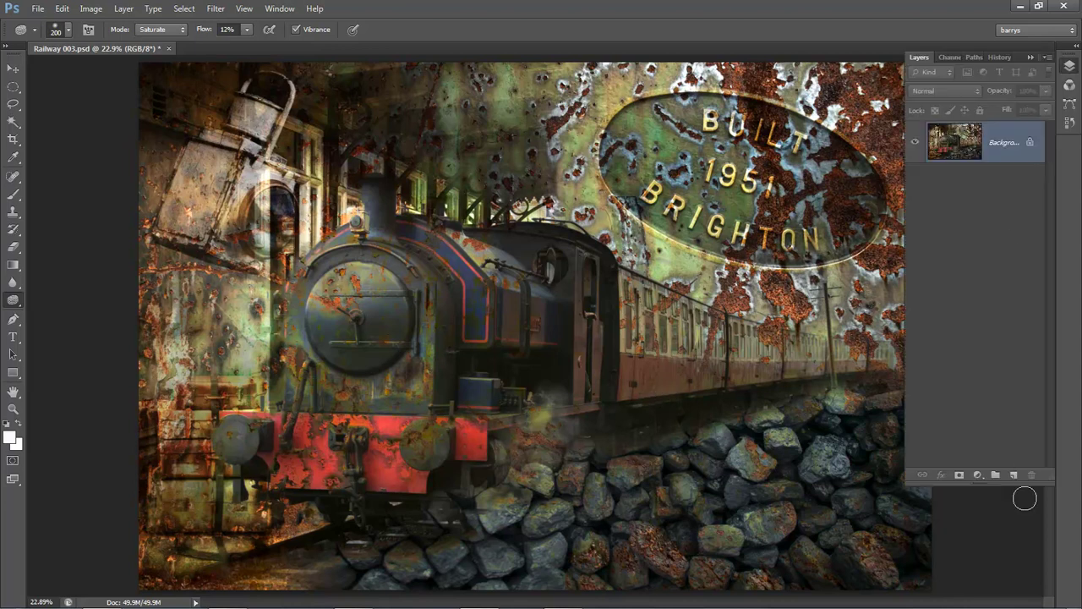
pyautogui.click(1013, 476)
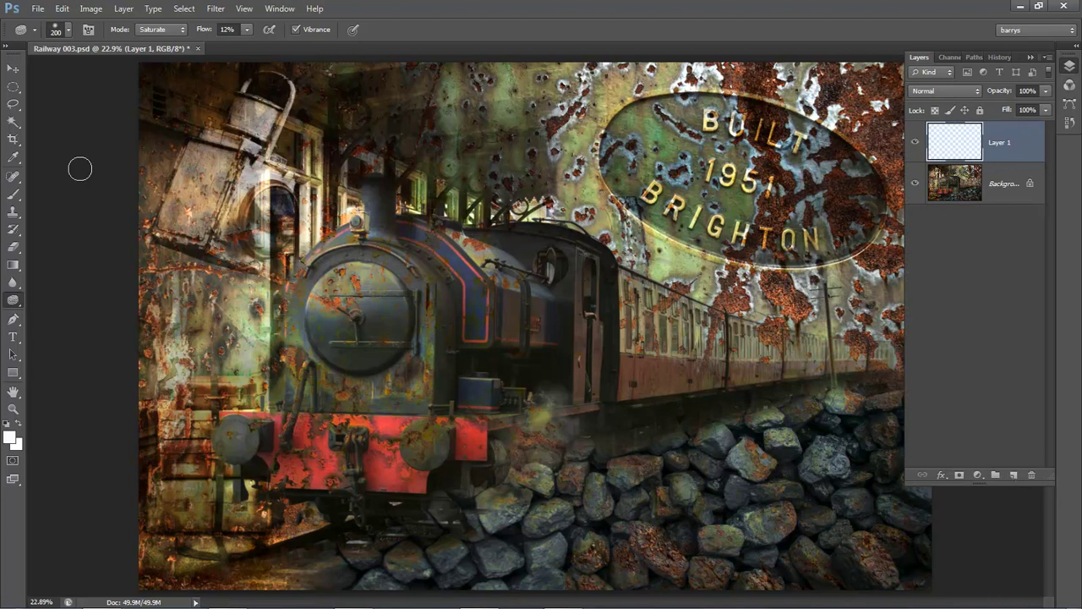
pyautogui.click(16, 107)
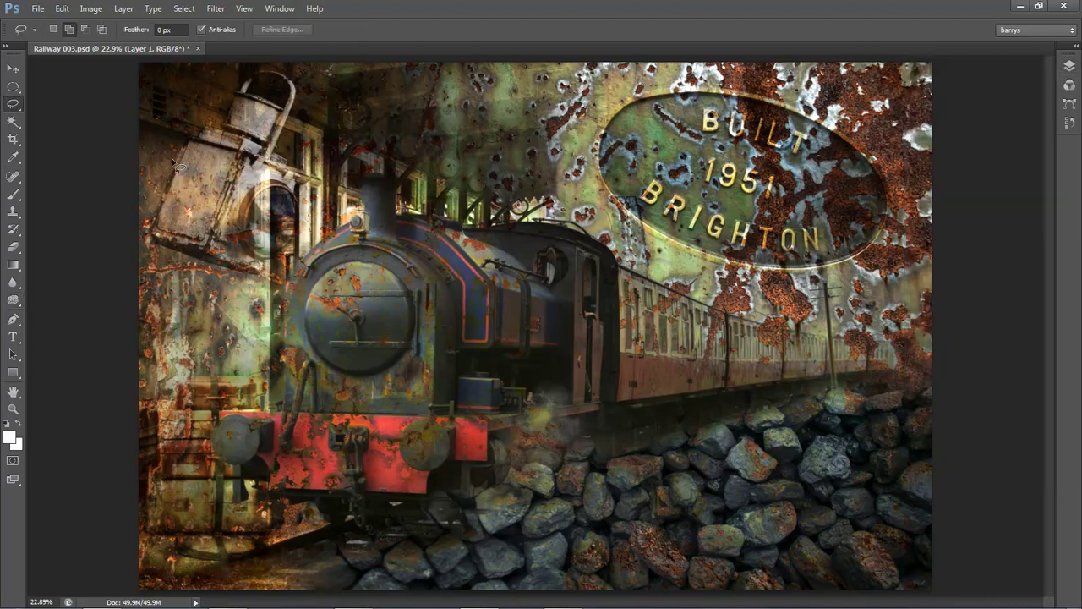
pyautogui.moveTo(186, 218)
pyautogui.mouseDown()
pyautogui.moveTo(201, 95)
pyautogui.moveTo(339, 97)
pyautogui.moveTo(413, 114)
pyautogui.moveTo(846, 83)
pyautogui.moveTo(871, 100)
pyautogui.moveTo(875, 227)
pyautogui.moveTo(920, 549)
pyautogui.moveTo(836, 566)
pyautogui.moveTo(539, 541)
pyautogui.moveTo(191, 554)
pyautogui.moveTo(164, 402)
pyautogui.moveTo(192, 249)
pyautogui.mouseUp()
pyautogui.moveTo(172, 193); pyautogui.dragTo(173, 197)
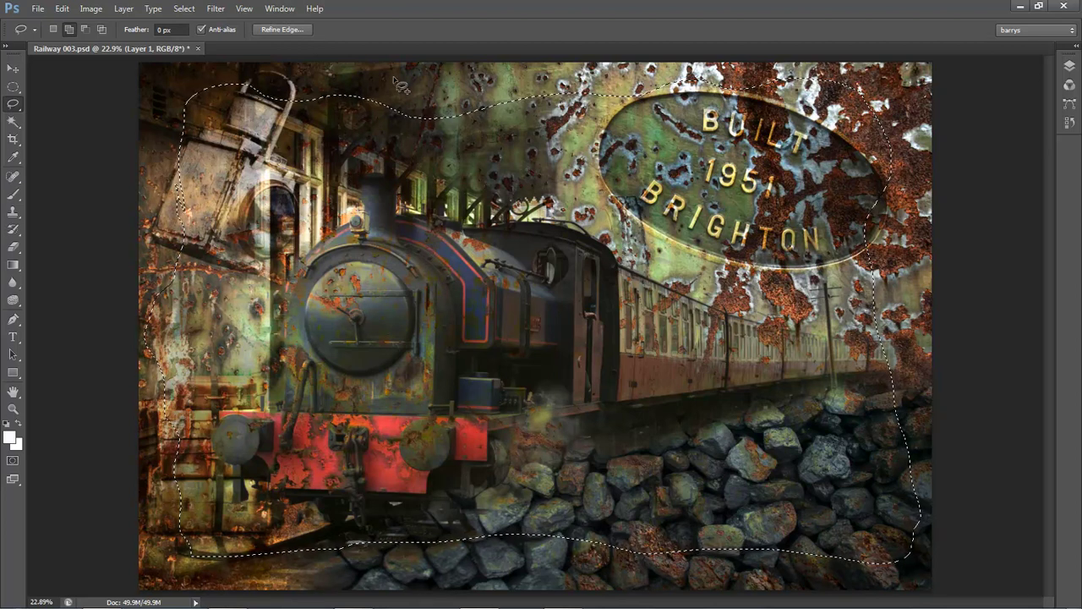
pyautogui.hotkey('ctrl', 'shift', 'i')
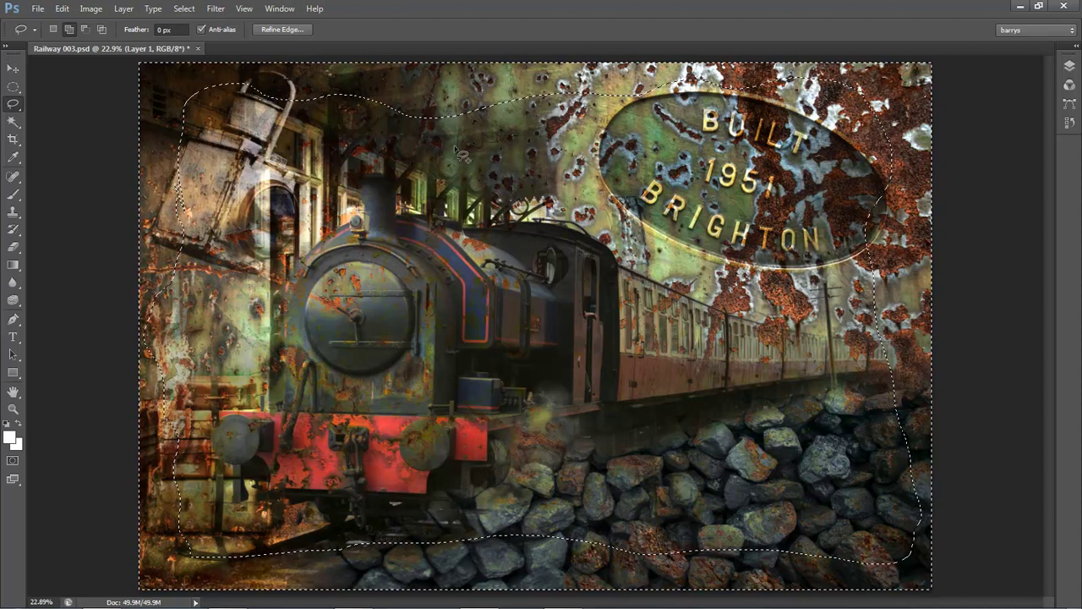
# Feather the border selection by 252.3 px with Refine Edge
pyautogui.click(287, 29)
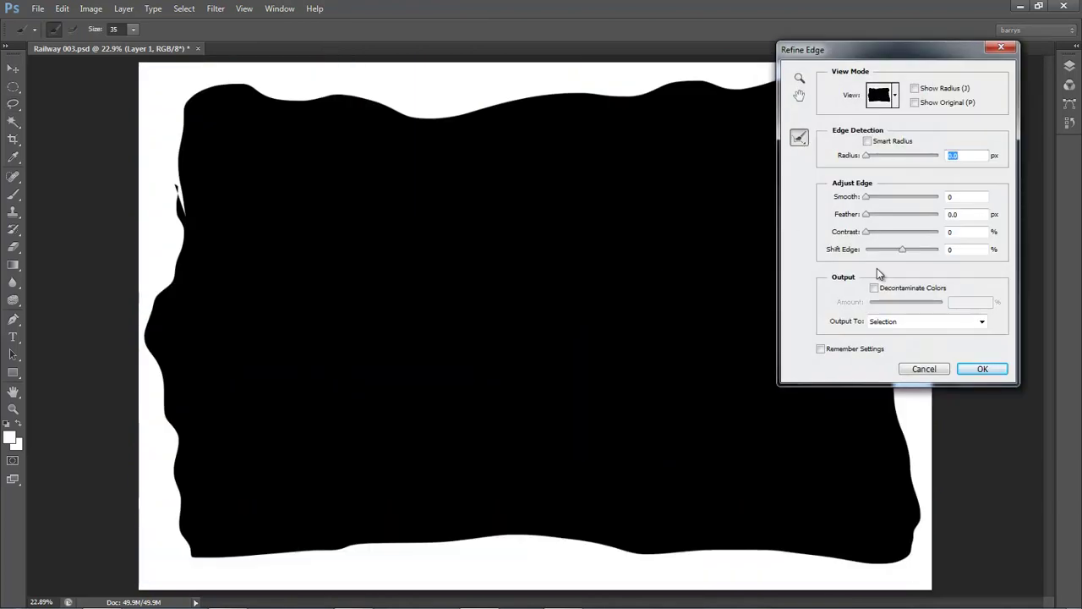
pyautogui.moveTo(919, 216); pyautogui.dragTo(922, 216)
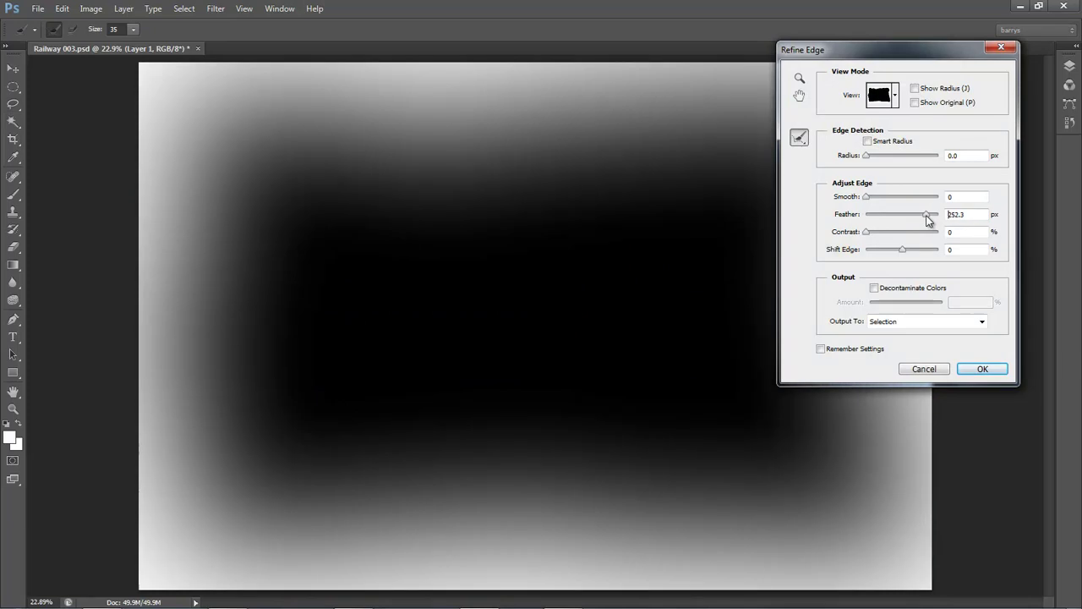
pyautogui.moveTo(927, 219); pyautogui.dragTo(927, 219)
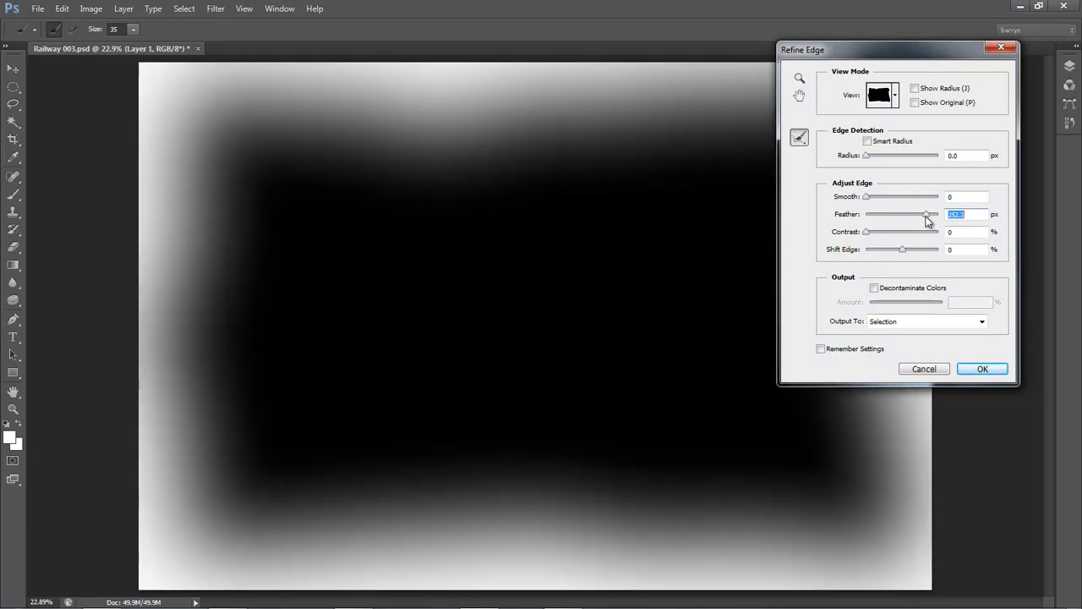
pyautogui.click(969, 373)
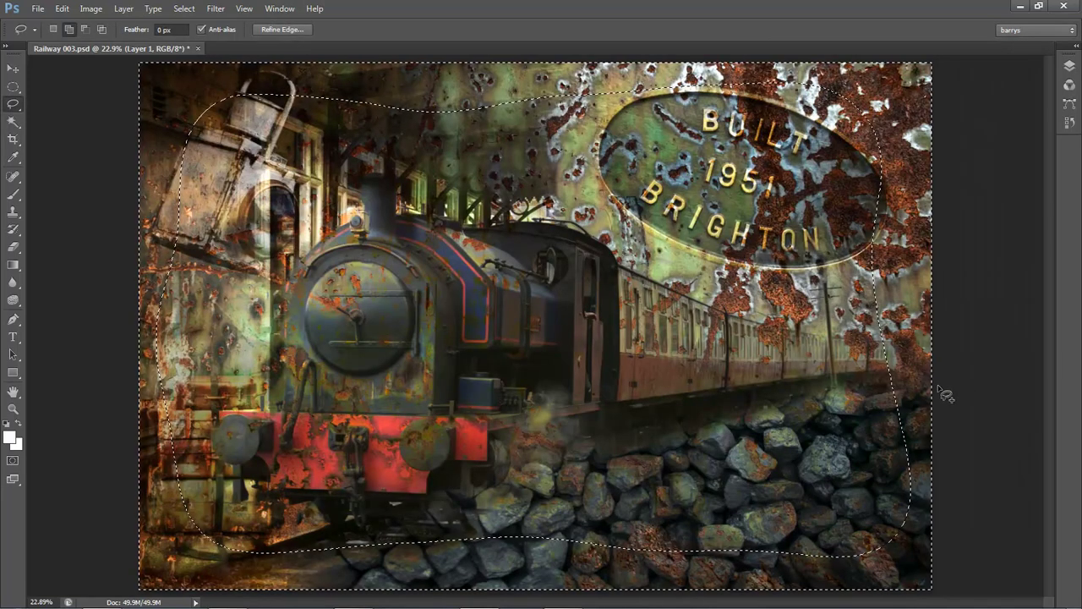
# Fill the feathered border selection with black on the new layer and deselect it
pyautogui.click(7, 424)
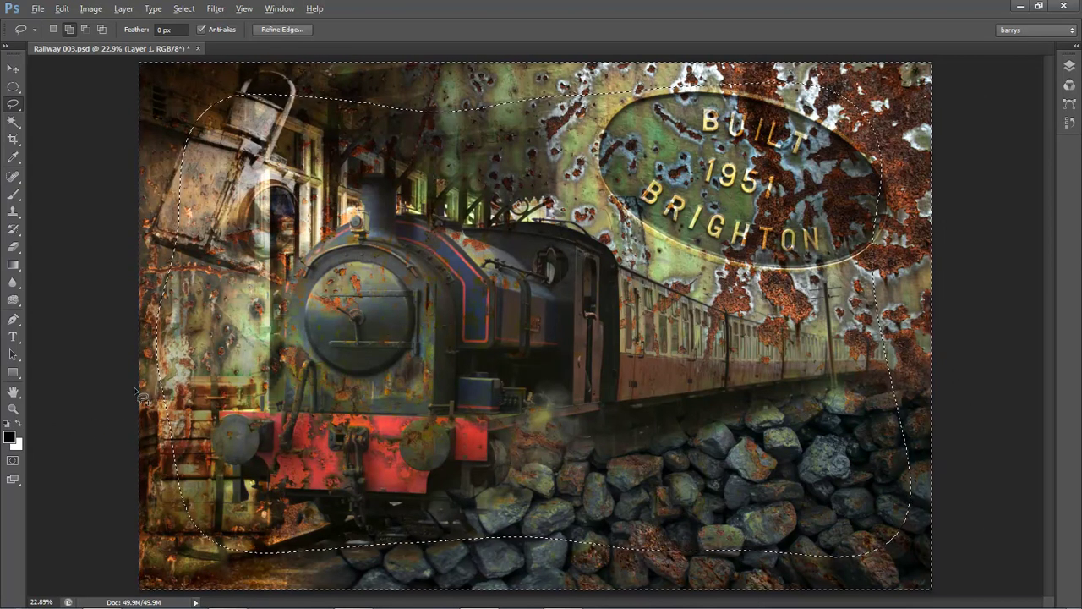
pyautogui.hotkey('alt', 'BackSpace')
pyautogui.hotkey('ctrl', 'd')
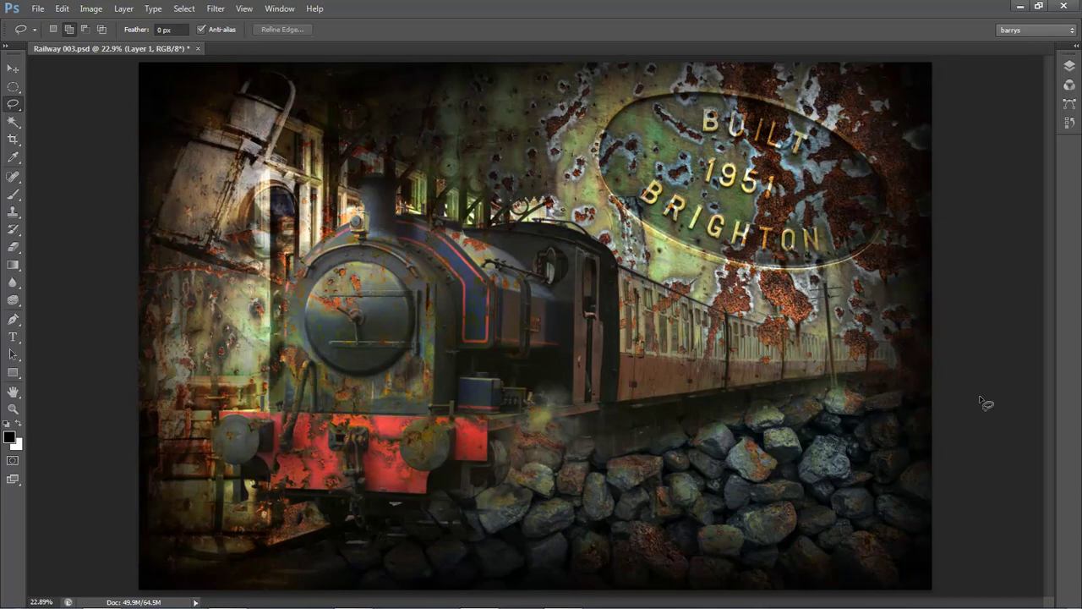
# Lower the opacity of the black vignette layer to soften the dark edges
pyautogui.click(1069, 65)
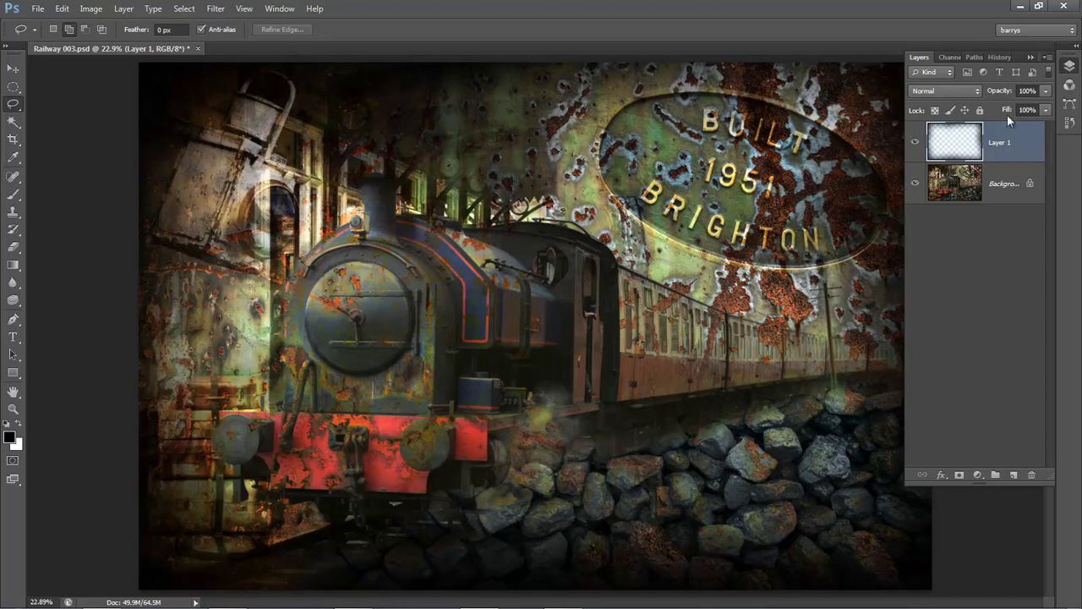
pyautogui.click(1048, 93)
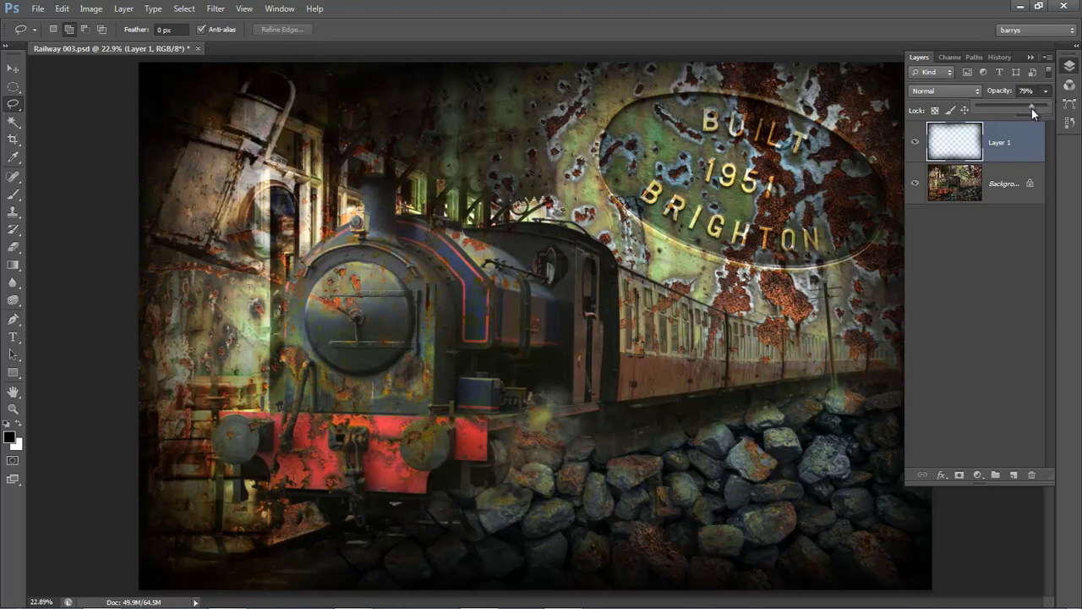
pyautogui.moveTo(1031, 108); pyautogui.dragTo(1029, 112)
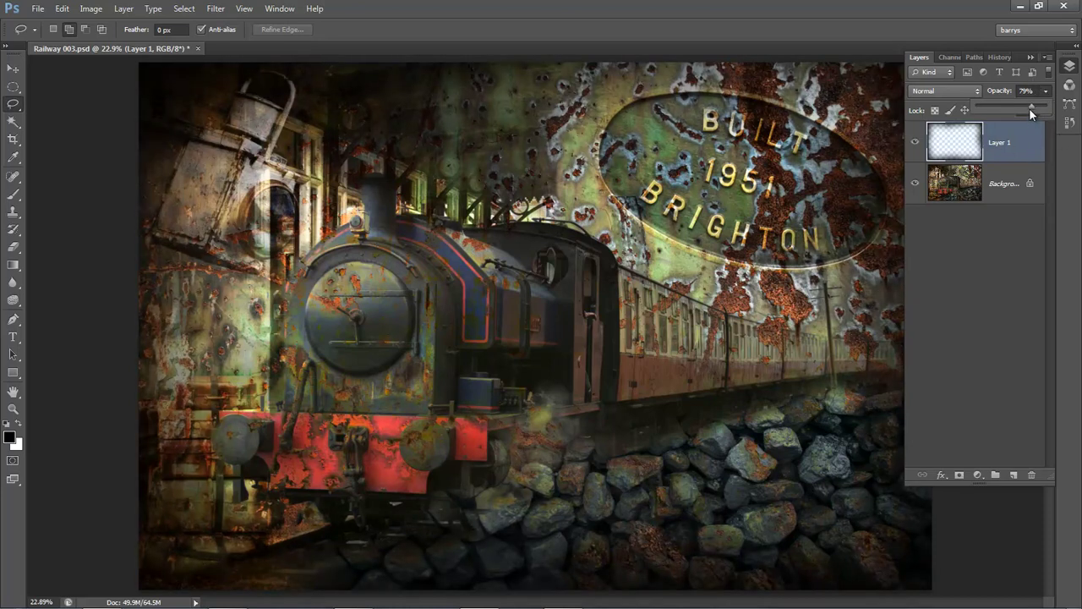
pyautogui.moveTo(1026, 105); pyautogui.dragTo(1022, 107)
pyautogui.press('Return')
pyautogui.click(927, 32)
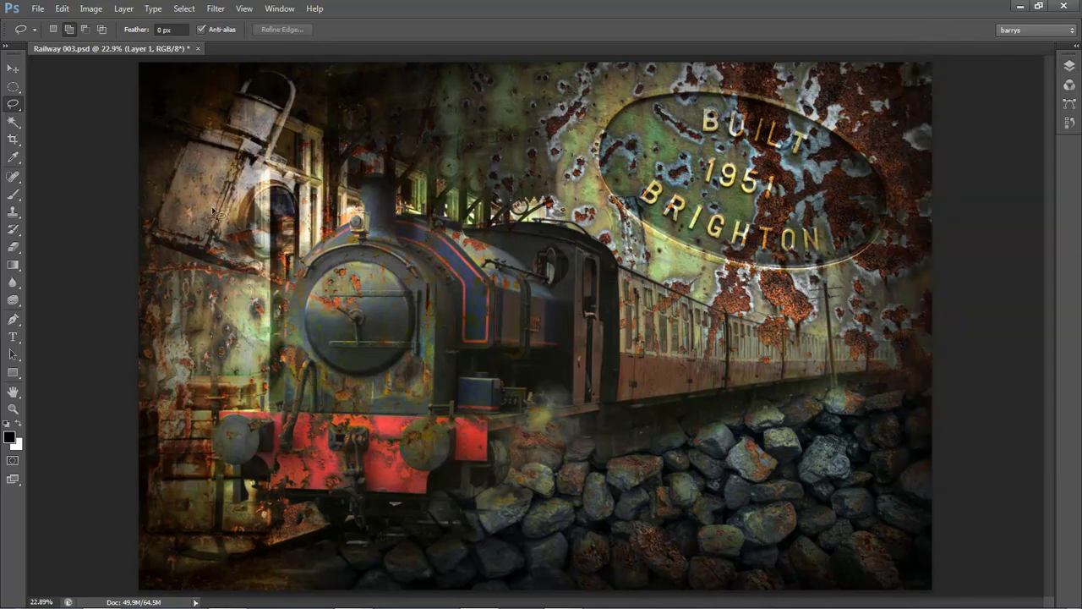
# Paint black around the picture's edges on the vignette layer with a 600 px brush at 5% flow
pyautogui.click(13, 194)
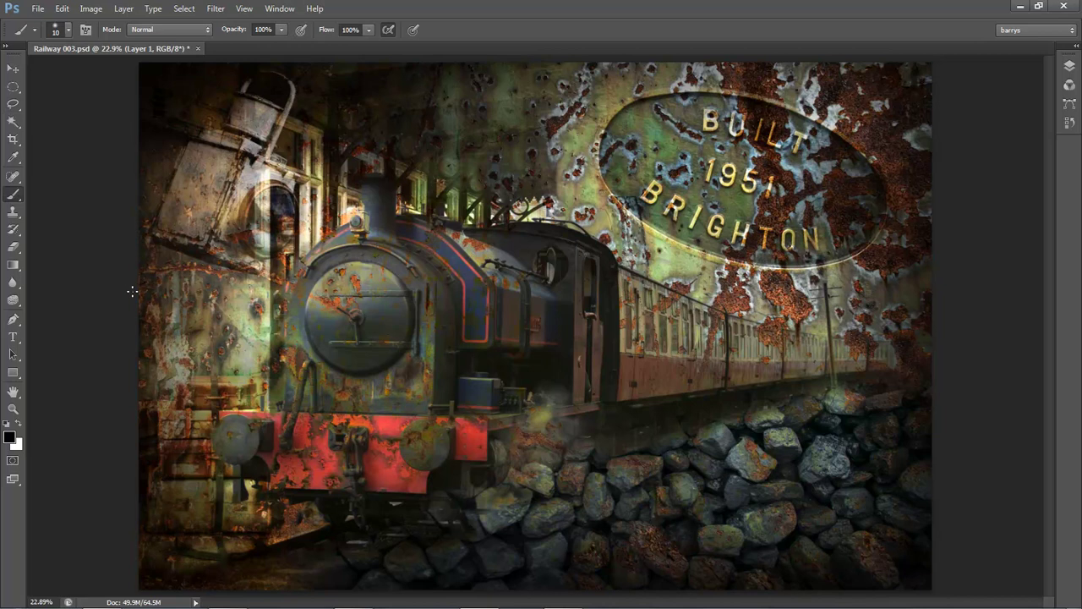
pyautogui.press(']')
pyautogui.press(']')
pyautogui.press(']')
pyautogui.press(']')
pyautogui.press(']')
pyautogui.press(']')
pyautogui.press(']')
pyautogui.press(']')
pyautogui.moveTo(285, 139)
pyautogui.mouseDown()
pyautogui.moveTo(55, 239)
pyautogui.moveTo(122, 159)
pyautogui.moveTo(122, 285)
pyautogui.moveTo(137, 177)
pyautogui.moveTo(152, 154)
pyautogui.moveTo(137, 349)
pyautogui.moveTo(159, 241)
pyautogui.moveTo(133, 440)
pyautogui.moveTo(161, 161)
pyautogui.moveTo(151, 241)
pyautogui.moveTo(148, 193)
pyautogui.moveTo(166, 130)
pyautogui.moveTo(141, 193)
pyautogui.moveTo(152, 265)
pyautogui.moveTo(128, 462)
pyautogui.moveTo(136, 579)
pyautogui.moveTo(136, 226)
pyautogui.moveTo(59, 240)
pyautogui.moveTo(161, 190)
pyautogui.moveTo(114, 187)
pyautogui.moveTo(186, 214)
pyautogui.moveTo(113, 250)
pyautogui.moveTo(147, 192)
pyautogui.moveTo(182, 211)
pyautogui.moveTo(85, 304)
pyautogui.moveTo(171, 324)
pyautogui.moveTo(106, 385)
pyautogui.moveTo(166, 396)
pyautogui.moveTo(121, 416)
pyautogui.moveTo(117, 451)
pyautogui.moveTo(89, 454)
pyautogui.moveTo(147, 391)
pyautogui.moveTo(139, 363)
pyautogui.moveTo(95, 320)
pyautogui.moveTo(142, 249)
pyautogui.moveTo(133, 213)
pyautogui.moveTo(101, 355)
pyautogui.moveTo(135, 193)
pyautogui.moveTo(90, 172)
pyautogui.moveTo(148, 176)
pyautogui.moveTo(48, 363)
pyautogui.mouseUp()
pyautogui.moveTo(938, 276)
pyautogui.mouseDown()
pyautogui.moveTo(909, 298)
pyautogui.moveTo(967, 330)
pyautogui.moveTo(904, 448)
pyautogui.moveTo(898, 501)
pyautogui.moveTo(911, 496)
pyautogui.moveTo(896, 496)
pyautogui.moveTo(907, 385)
pyautogui.moveTo(979, 142)
pyautogui.moveTo(854, 122)
pyautogui.moveTo(880, 64)
pyautogui.moveTo(766, 56)
pyautogui.moveTo(631, 77)
pyautogui.moveTo(694, 54)
pyautogui.moveTo(570, 71)
pyautogui.moveTo(703, 44)
pyautogui.moveTo(955, 75)
pyautogui.moveTo(617, 80)
pyautogui.moveTo(550, 69)
pyautogui.moveTo(160, 65)
pyautogui.moveTo(507, 66)
pyautogui.moveTo(453, 58)
pyautogui.moveTo(345, 67)
pyautogui.moveTo(703, 69)
pyautogui.moveTo(550, 71)
pyautogui.moveTo(645, 75)
pyautogui.moveTo(839, 66)
pyautogui.moveTo(940, 94)
pyautogui.moveTo(943, 142)
pyautogui.moveTo(878, 160)
pyautogui.moveTo(938, 170)
pyautogui.moveTo(954, 251)
pyautogui.moveTo(915, 414)
pyautogui.moveTo(961, 578)
pyautogui.moveTo(872, 599)
pyautogui.moveTo(284, 581)
pyautogui.moveTo(129, 548)
pyautogui.moveTo(130, 385)
pyautogui.moveTo(106, 363)
pyautogui.moveTo(85, 443)
pyautogui.mouseUp()
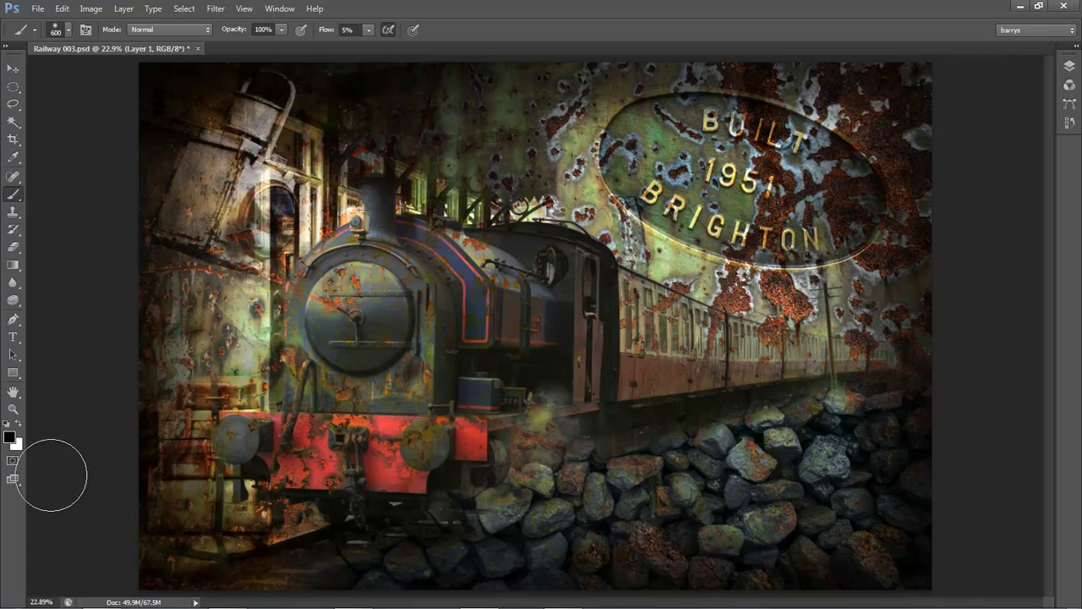
# Merge the vignette layer down into the background and activate the Clone Stamp tool
pyautogui.hotkey('ctrl', 'e')
pyautogui.press('s')
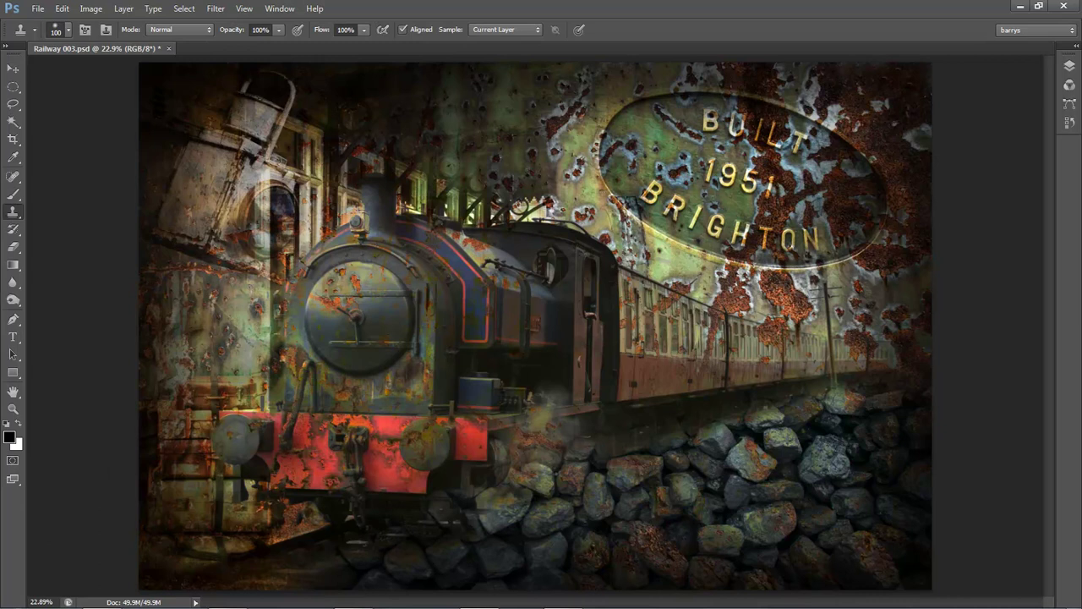